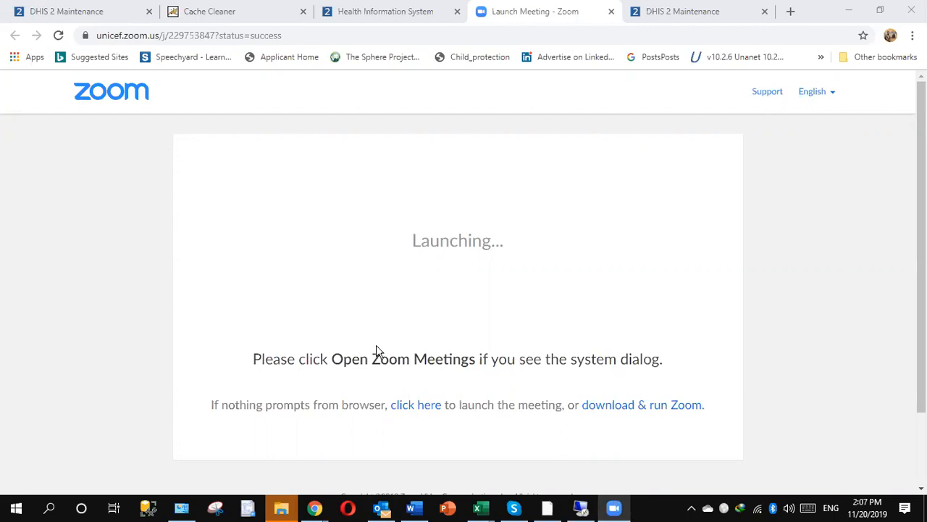
# - Switch to Skype and open the shared DHIS 2 link from the chat to bring up the login page
pyautogui.click(666, 12)
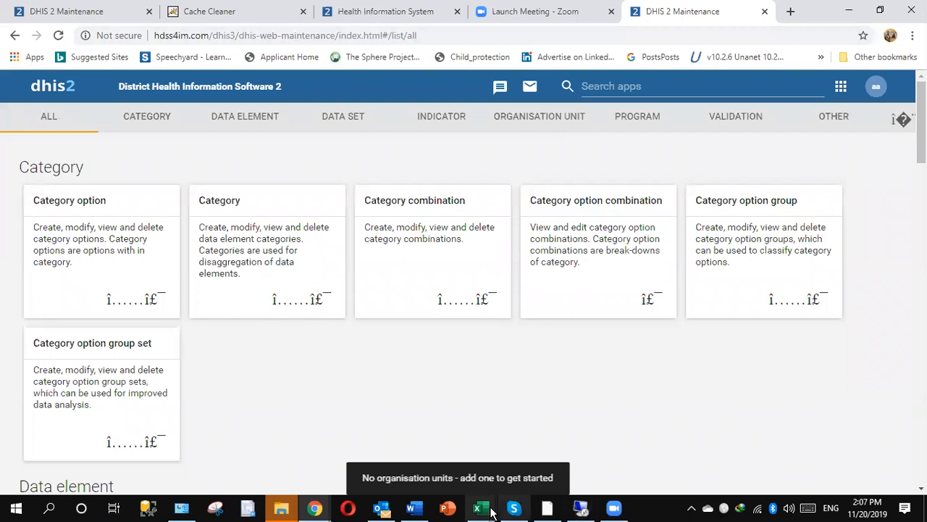
pyautogui.click(513, 509)
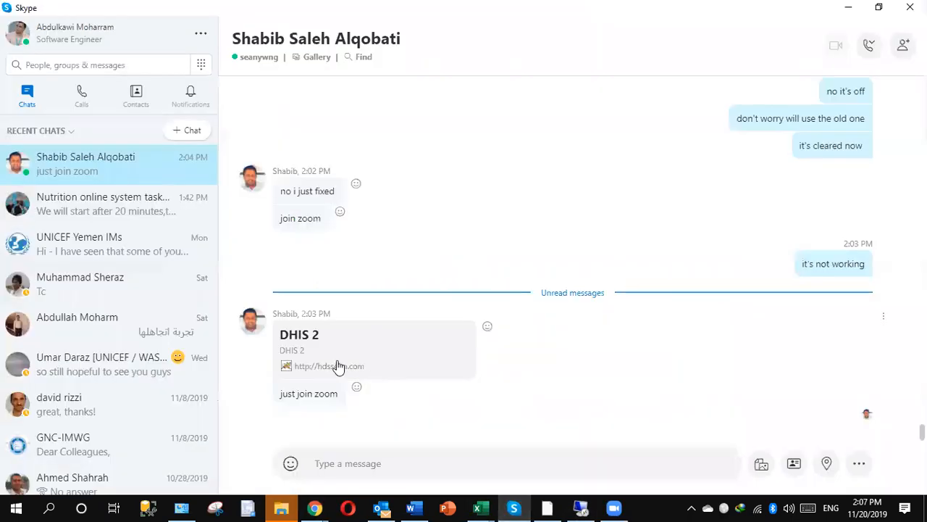
pyautogui.click(334, 365)
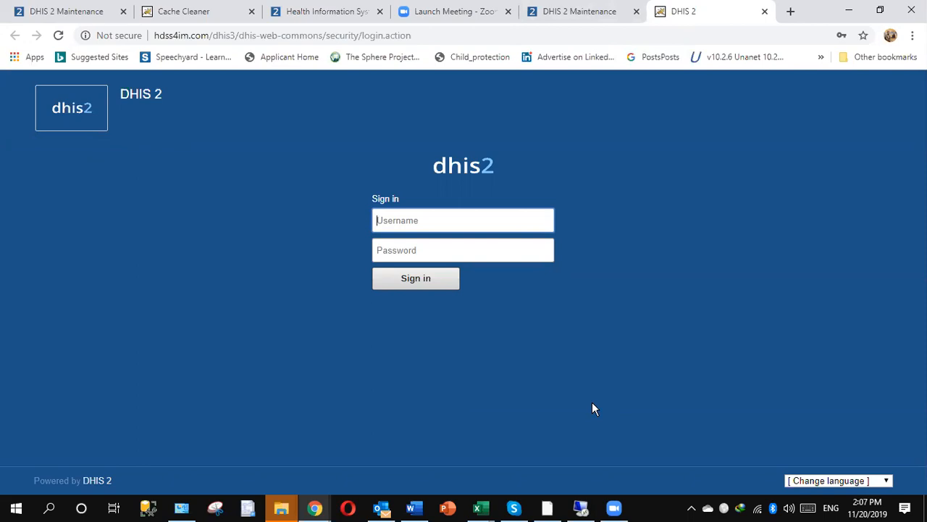
# - Sign in to DHIS 2 with the saved admin username and account password
pyautogui.click(431, 225)
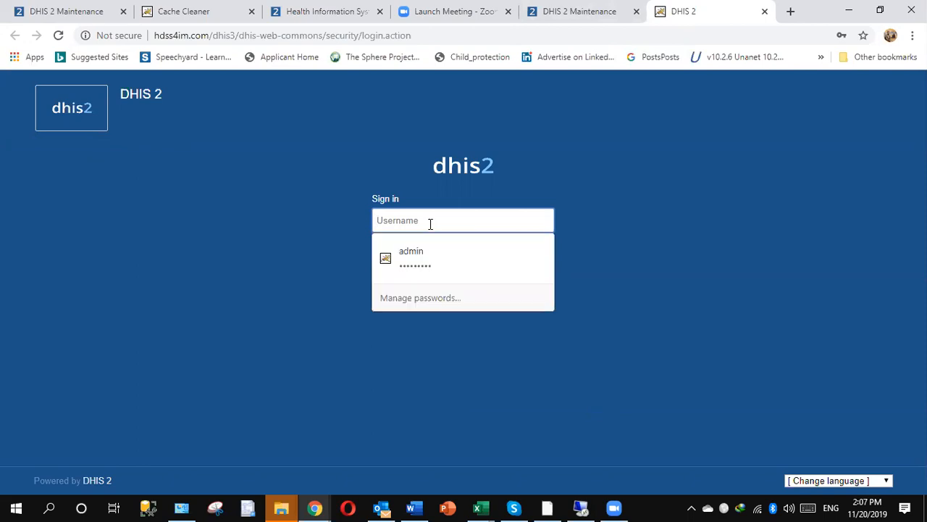
pyautogui.click(411, 254)
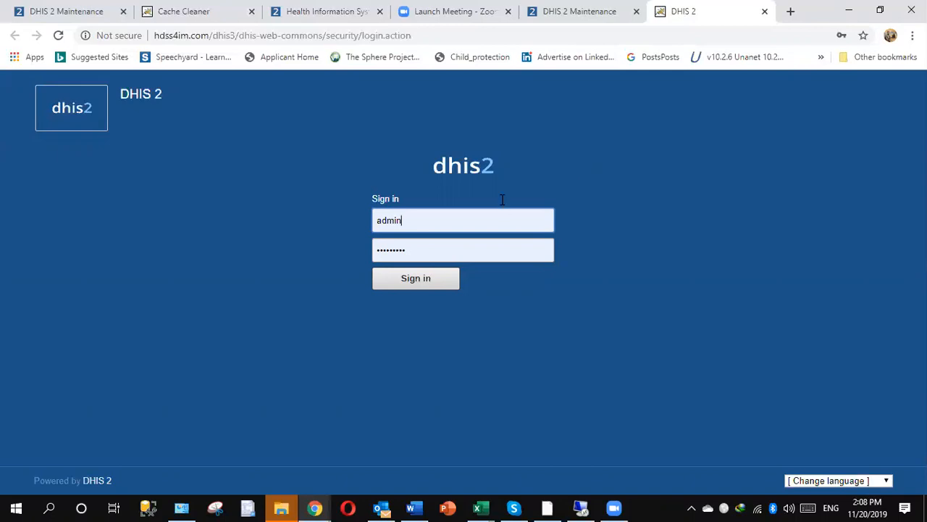
pyautogui.click(419, 285)
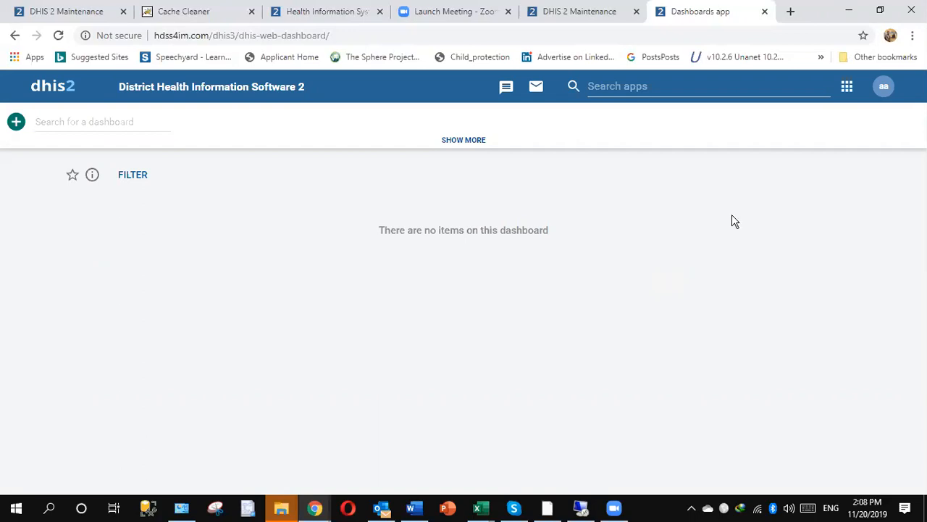
# - Look through the full list of available DHIS 2 apps, from Pivot Table to Usage Analytics, and close it
pyautogui.click(846, 95)
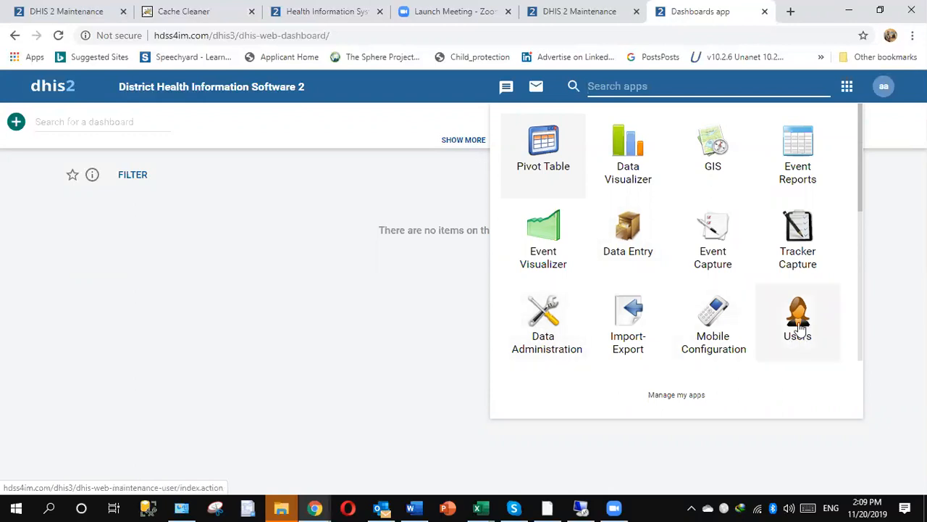
pyautogui.moveTo(862, 191); pyautogui.dragTo(860, 247)
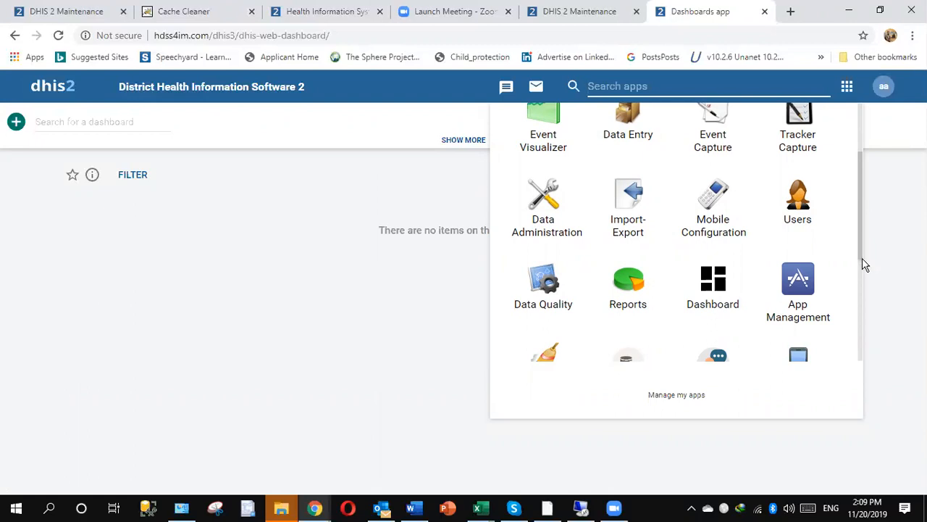
pyautogui.scroll(-1, 862, 261)
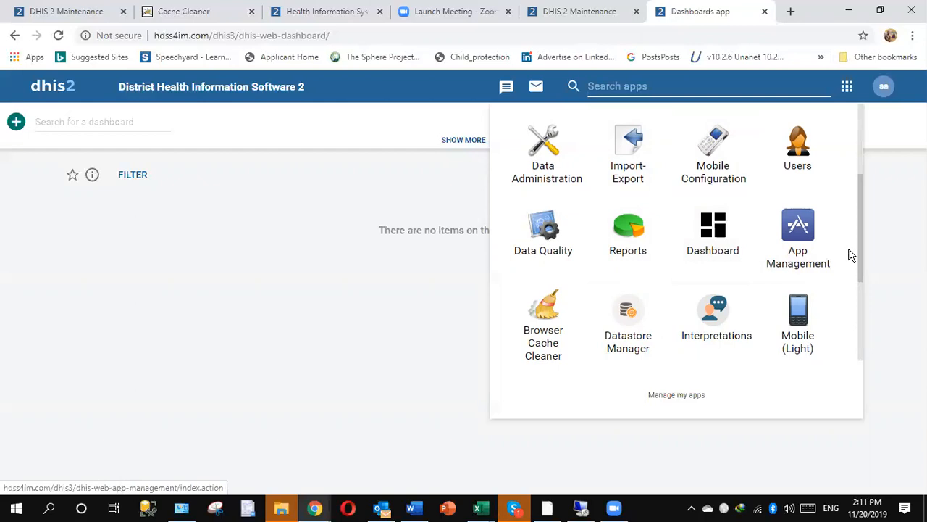
pyautogui.moveTo(860, 255); pyautogui.dragTo(860, 293)
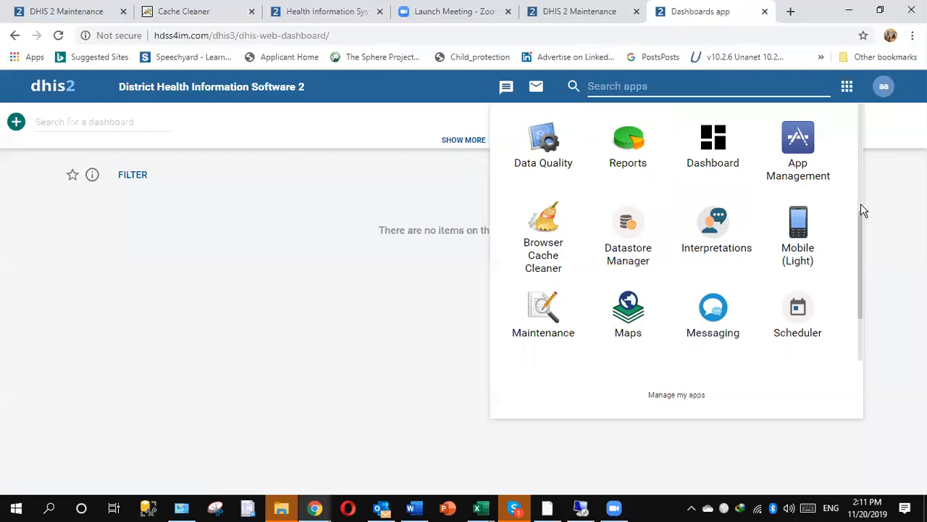
pyautogui.moveTo(860, 216); pyautogui.dragTo(849, 277)
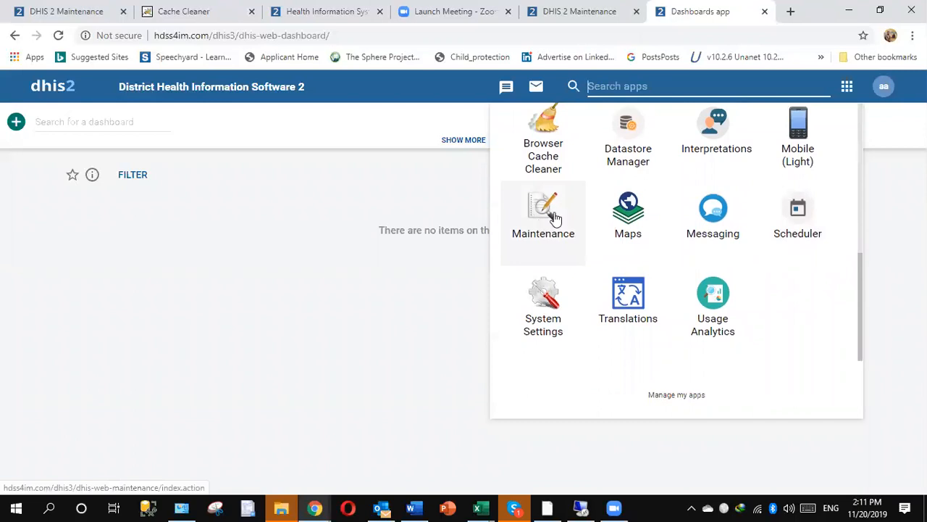
pyautogui.click(439, 186)
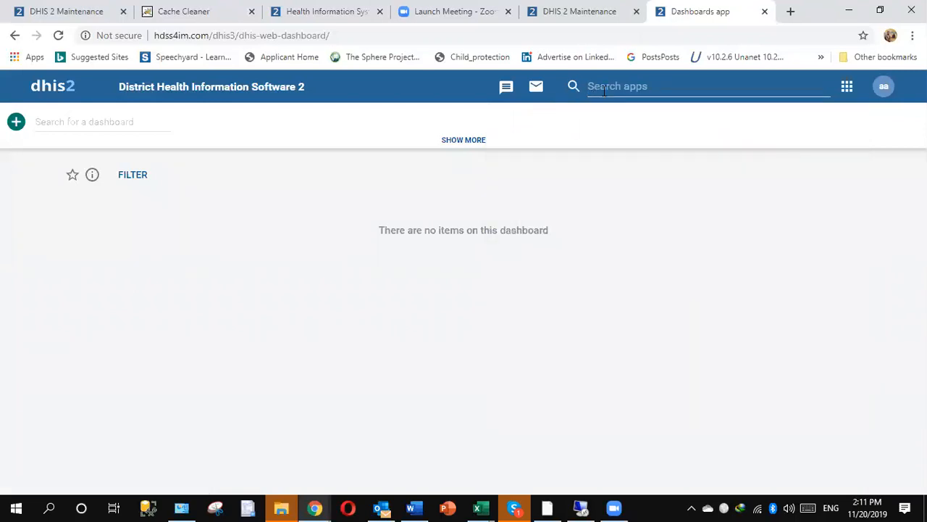
# - Search the apps for "org" and open the Organisation unit management page
pyautogui.click(605, 89)
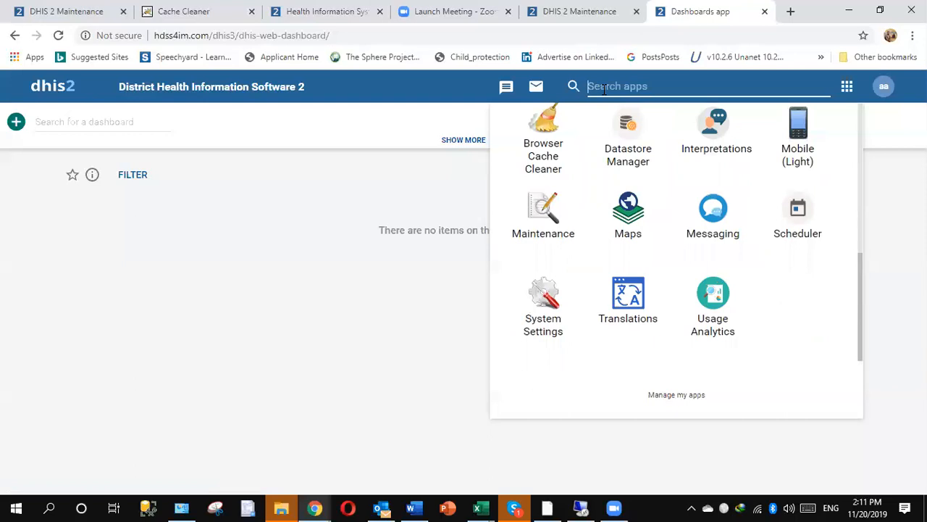
pyautogui.write('o')
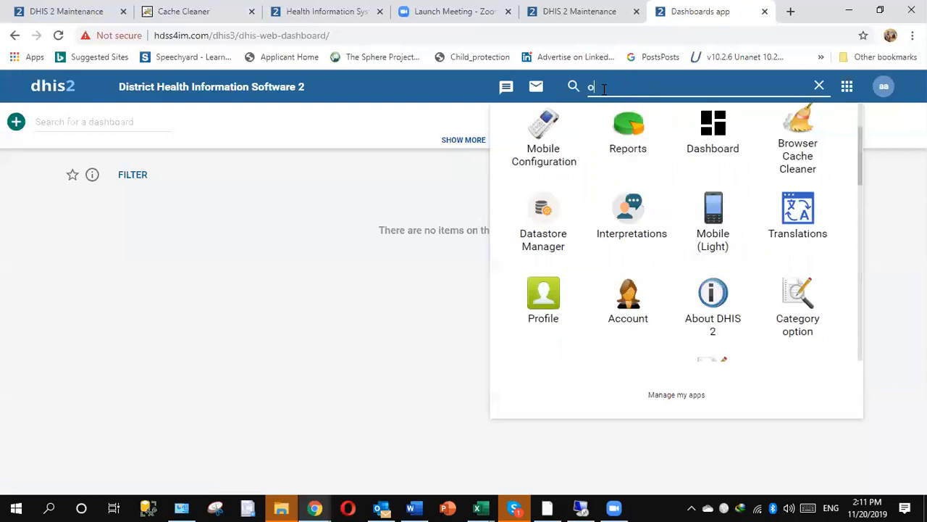
pyautogui.write('rg')
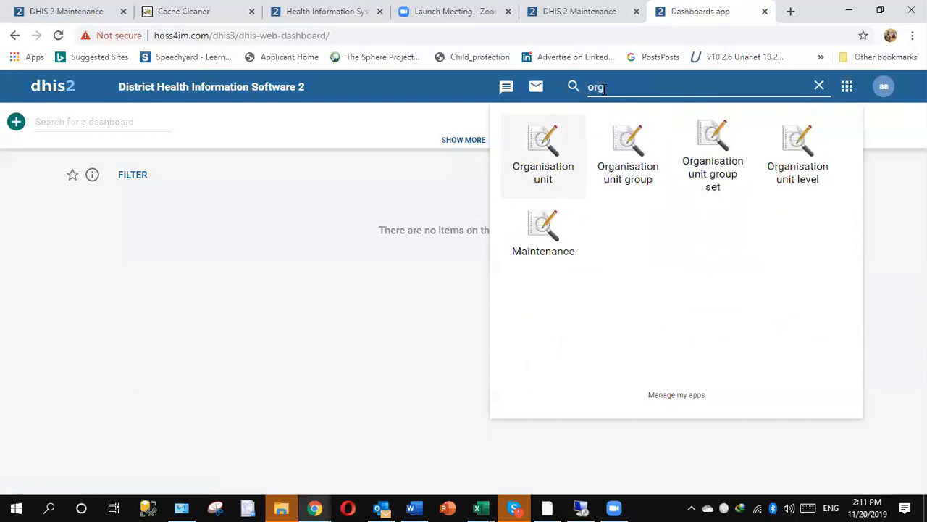
pyautogui.click(544, 162)
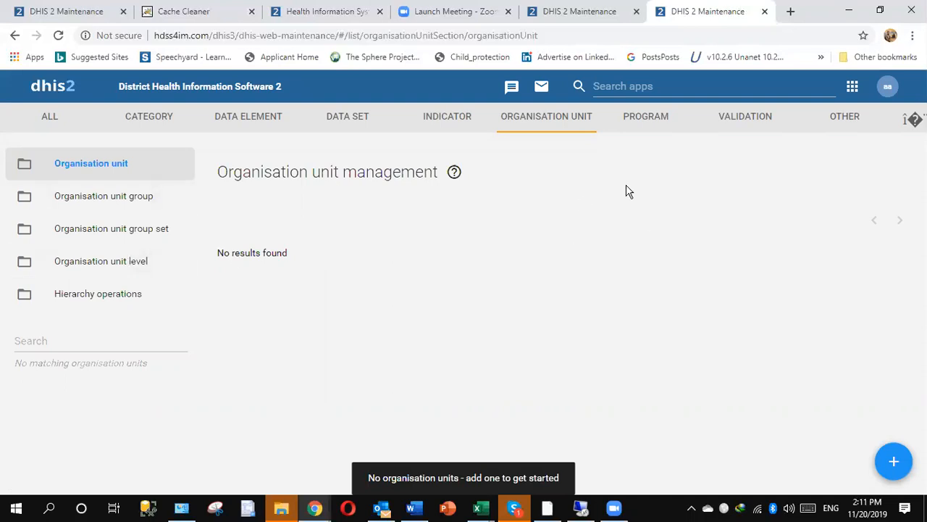
# - Search the apps for "maint" and open the Maintenance app
pyautogui.click(616, 86)
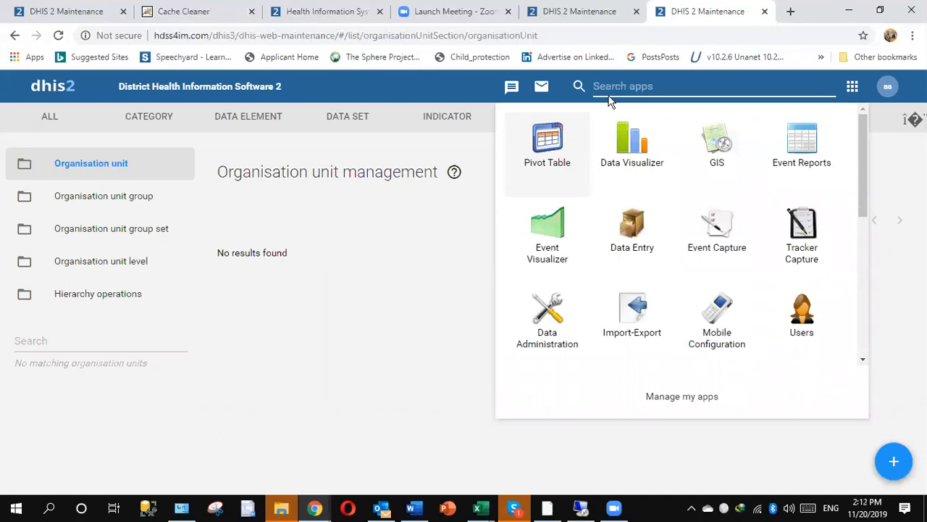
pyautogui.write('m')
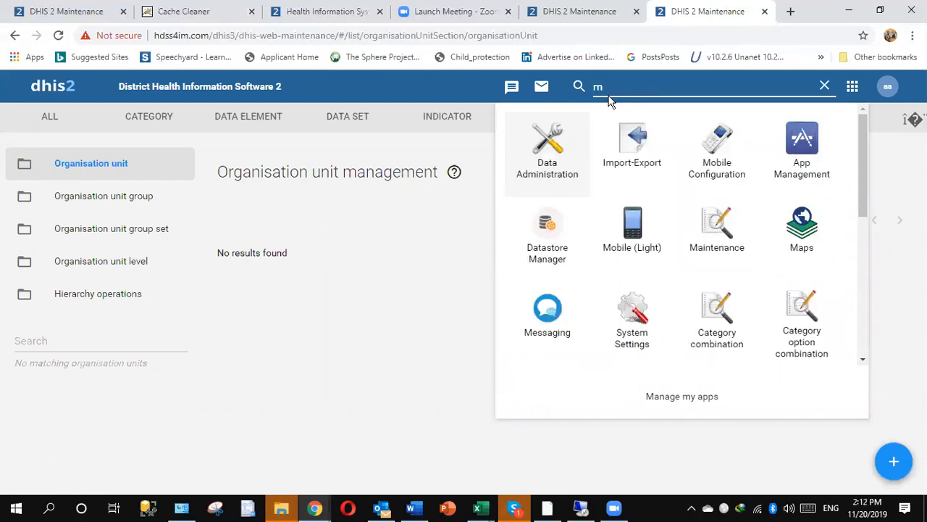
pyautogui.write('aint')
pyautogui.click(547, 145)
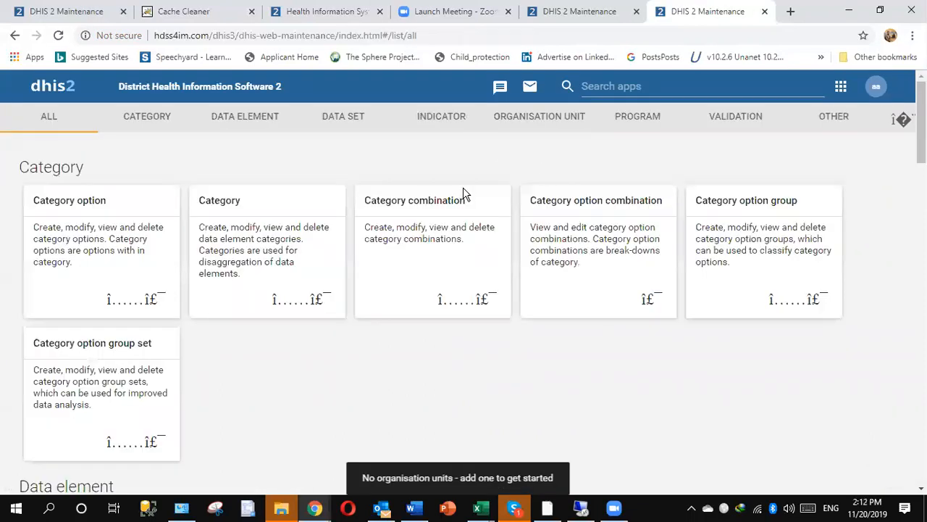
# - Go to Organisation unit management in the Organisation unit section and start adding a new organisation unit
pyautogui.click(533, 124)
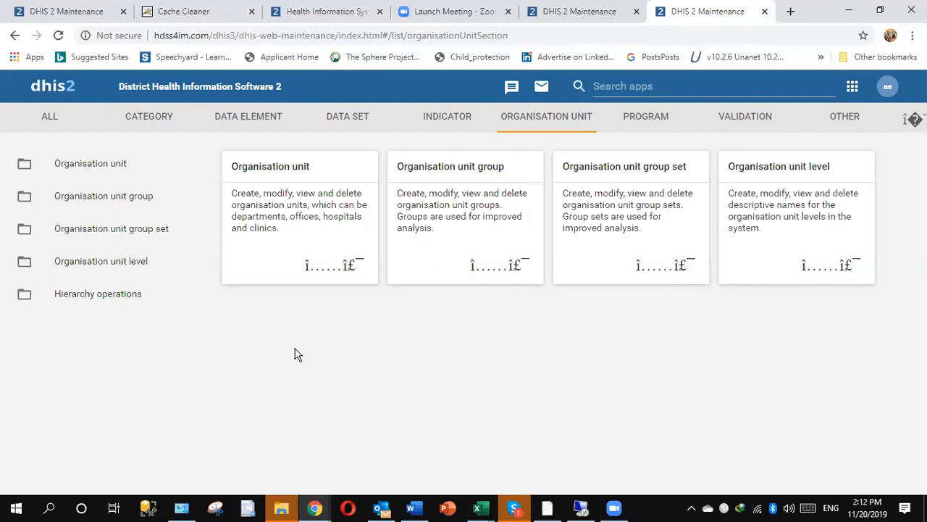
pyautogui.click(77, 173)
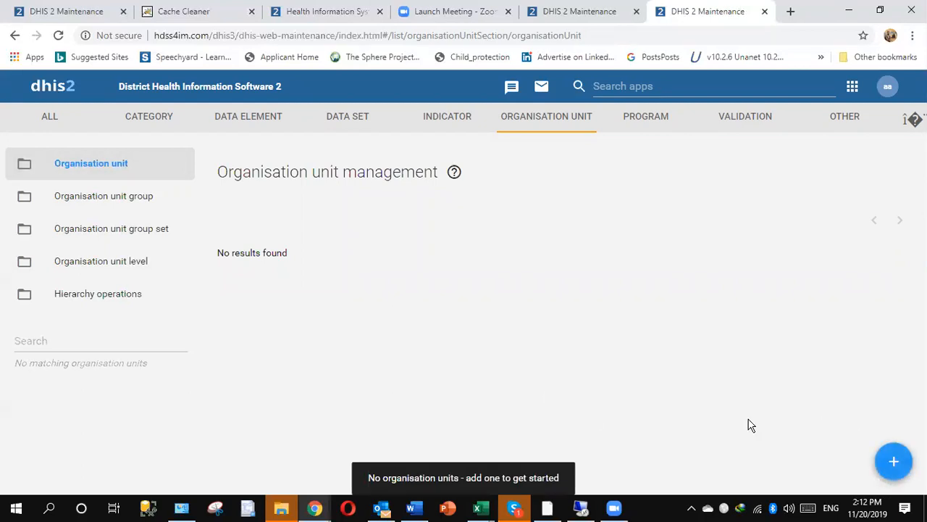
pyautogui.click(894, 467)
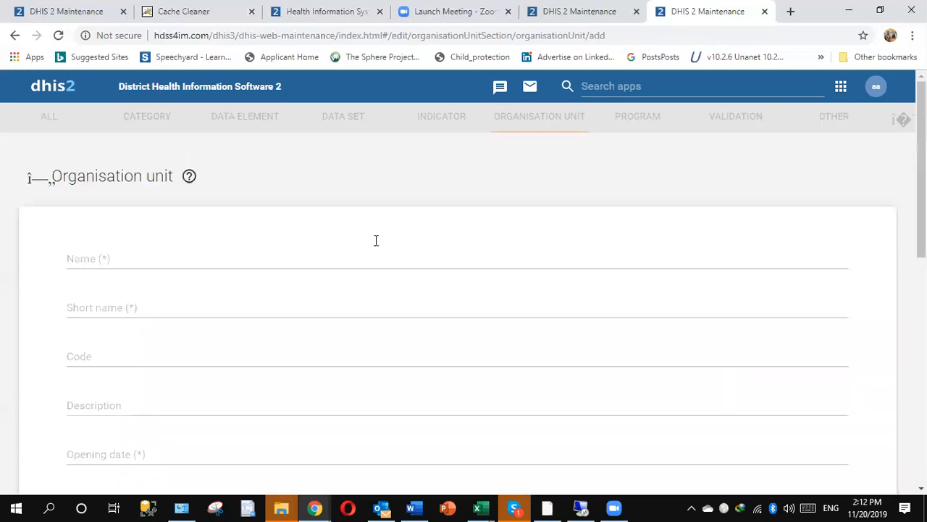
# - Look over the fields of the blank organisation unit form, starting with the required Name
pyautogui.click(161, 255)
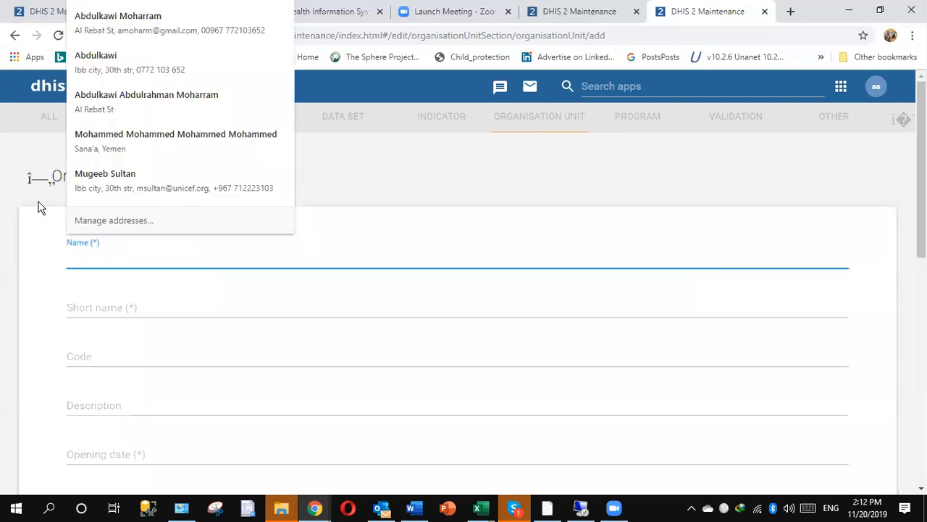
pyautogui.click(34, 241)
pyautogui.click(91, 245)
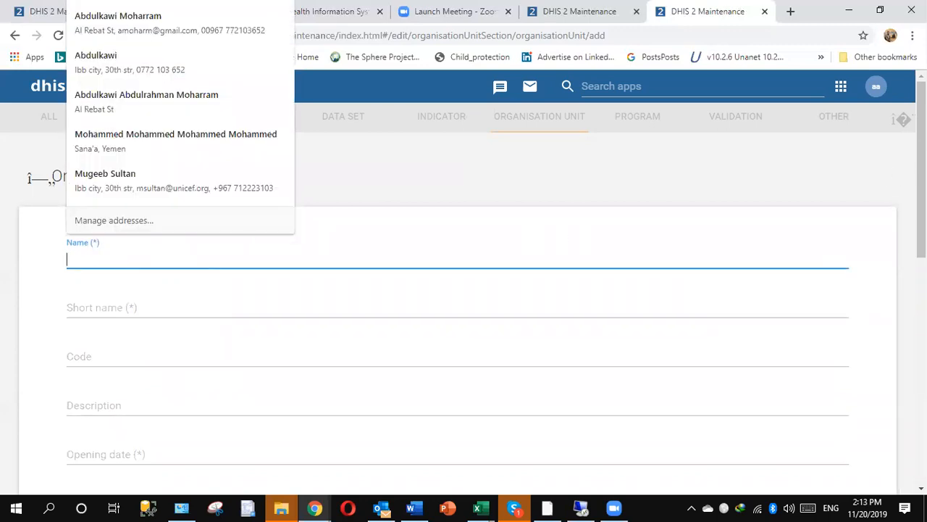
pyautogui.scroll(-1, 921, 177)
pyautogui.moveTo(921, 191); pyautogui.dragTo(921, 172)
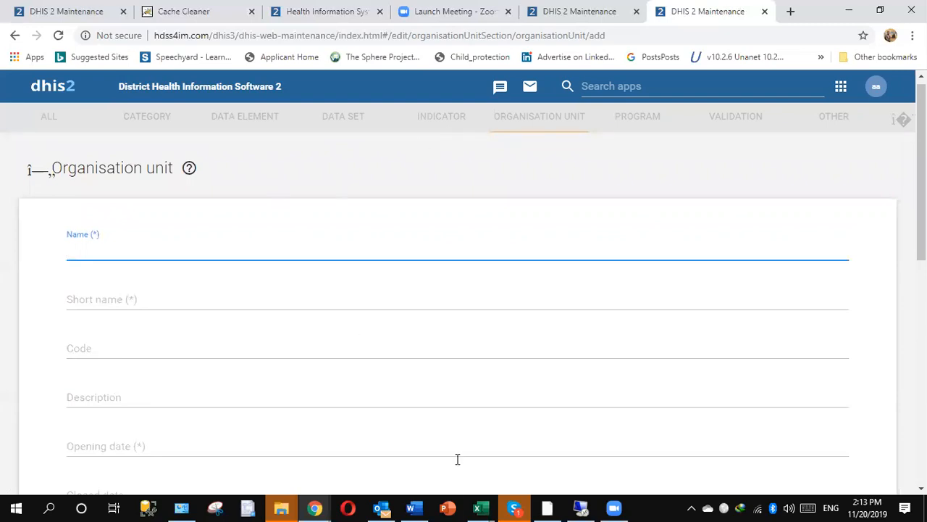
# - Switch to the Practice.xlsx workbook in Excel and look over the table, ending at the Country header
pyautogui.click(485, 511)
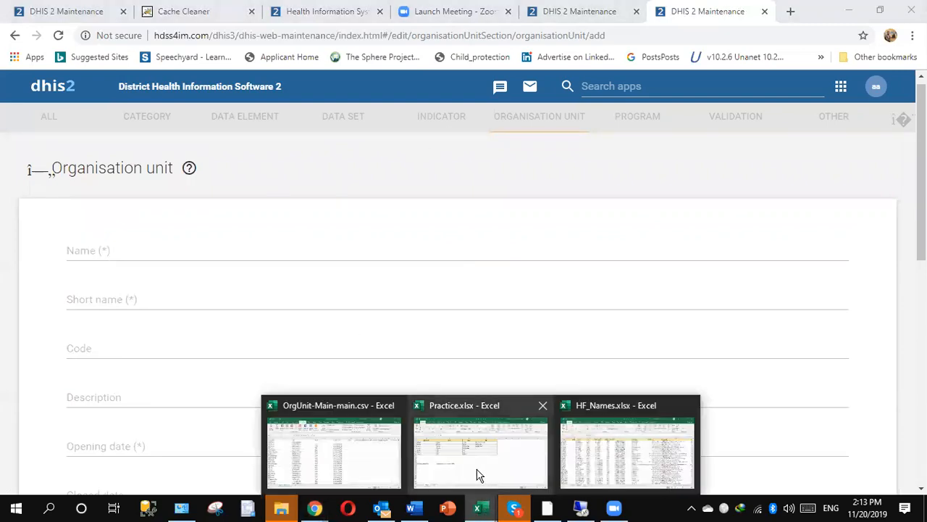
pyautogui.click(478, 475)
pyautogui.click(451, 254)
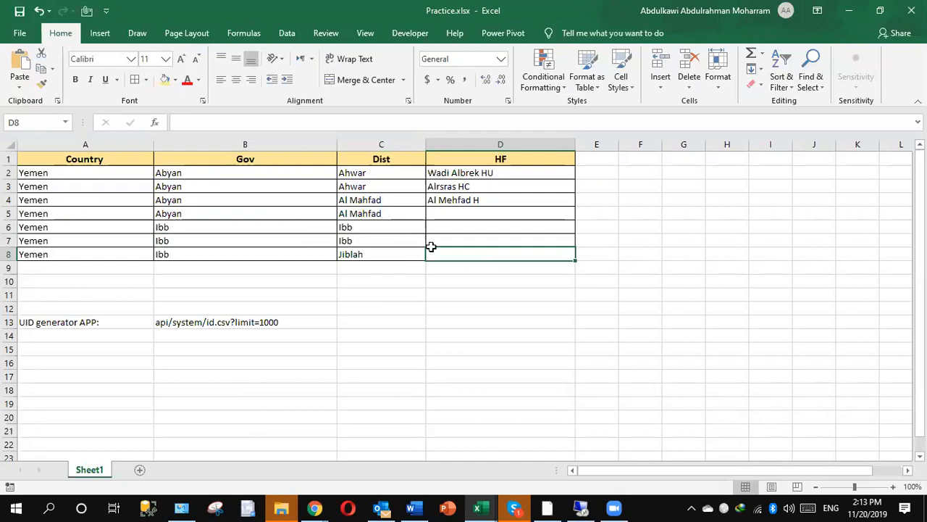
pyautogui.moveTo(448, 256); pyautogui.dragTo(138, 155)
pyautogui.click(127, 157)
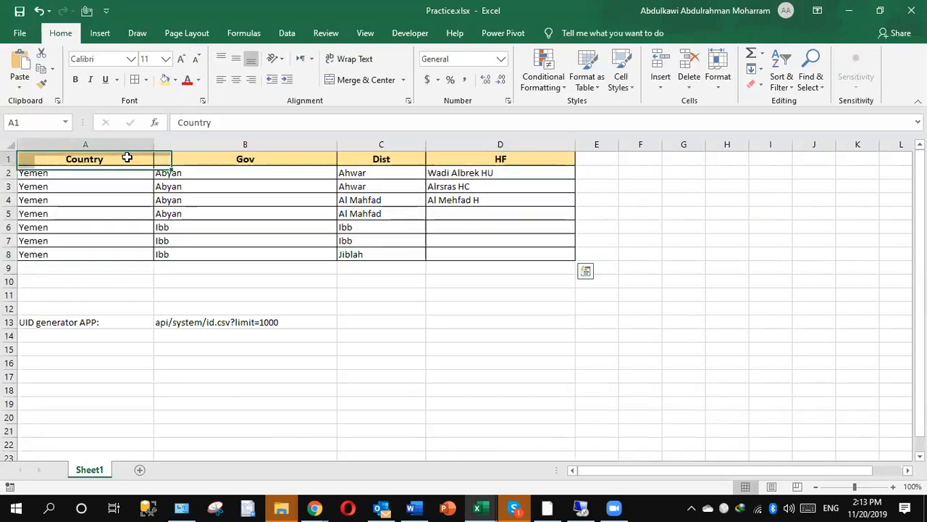
# - Examine the Gov, Dist and HF entries to see how districts and health facilities belong to the Abyan and Ibb governorates
pyautogui.moveTo(174, 176); pyautogui.dragTo(213, 254)
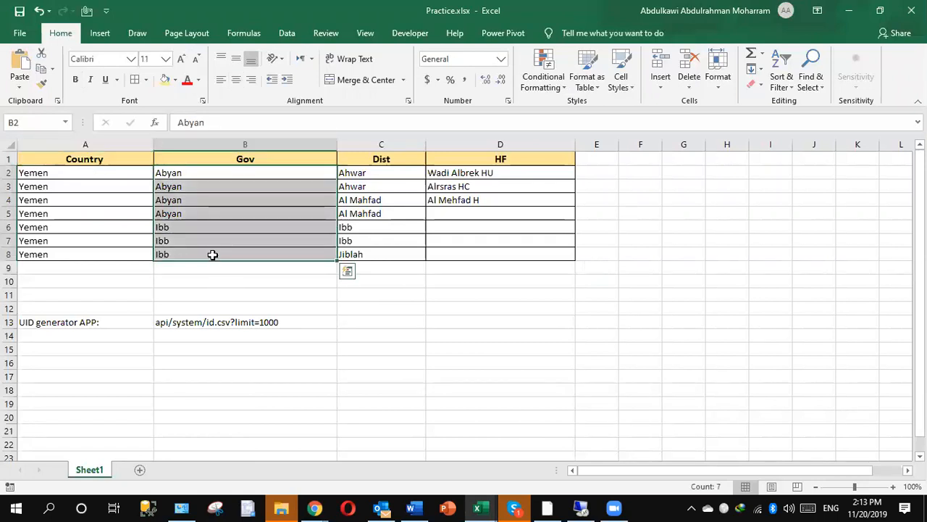
pyautogui.click(308, 174)
pyautogui.moveTo(337, 174); pyautogui.dragTo(358, 210)
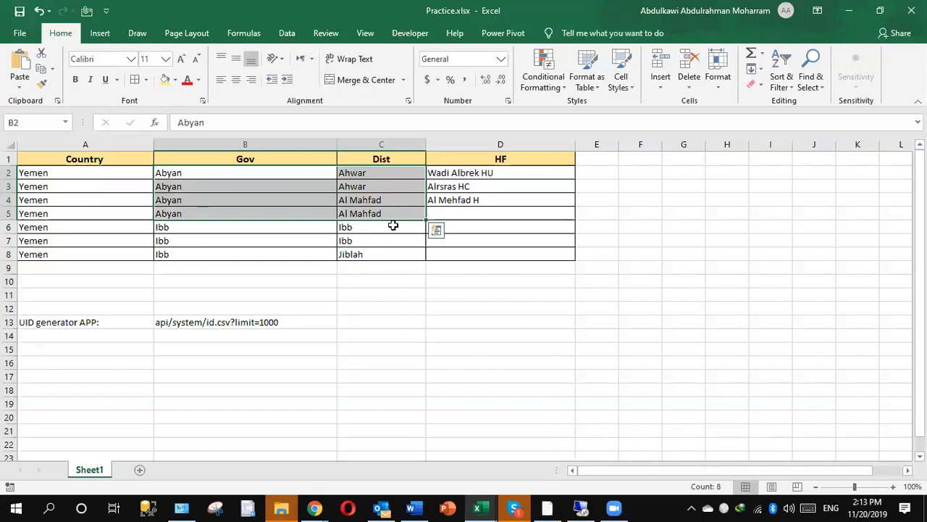
pyautogui.moveTo(393, 226); pyautogui.dragTo(393, 241)
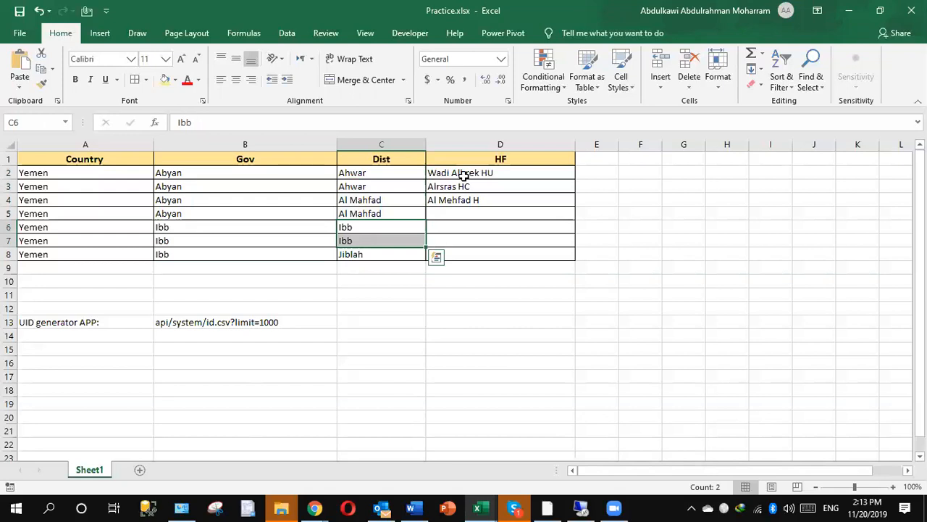
pyautogui.moveTo(464, 175); pyautogui.dragTo(465, 190)
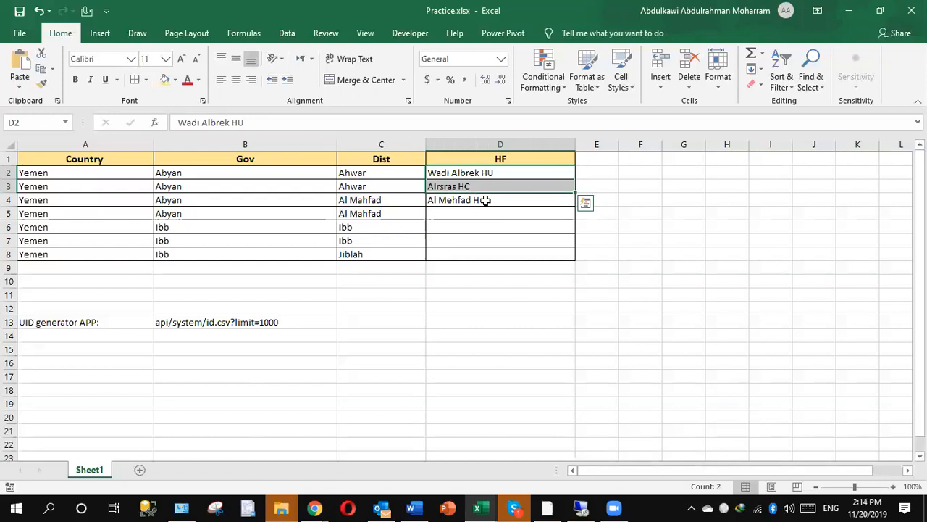
pyautogui.click(485, 200)
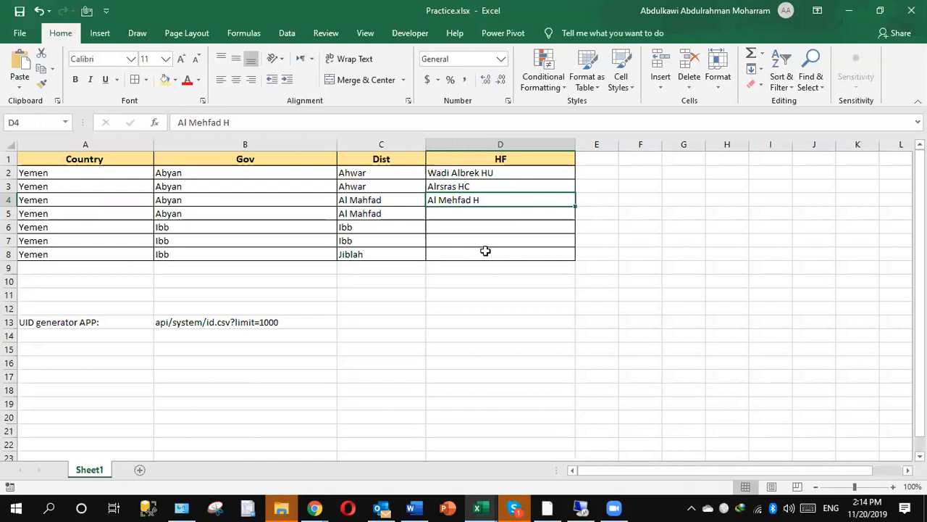
# - Review the Country column and the Abyan and Ibb entries of the Gov column in the practice sheet
pyautogui.press('alt')
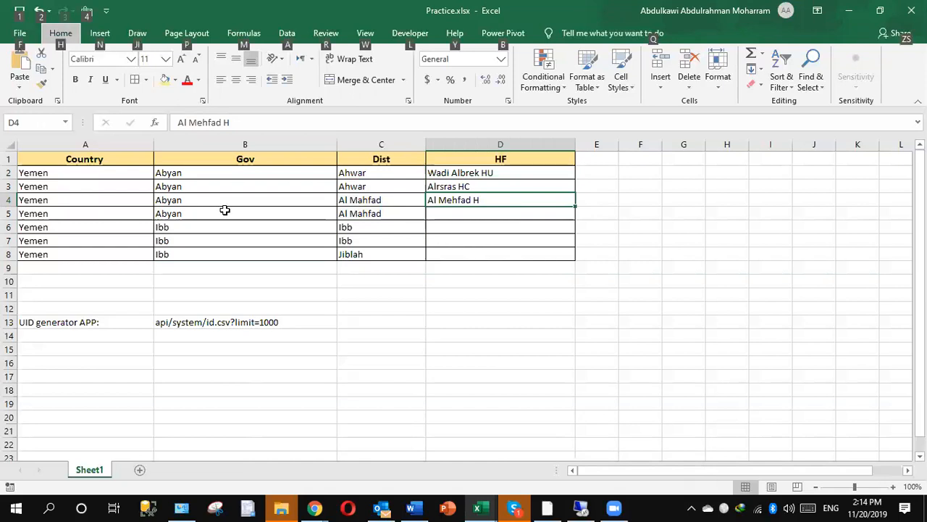
pyautogui.press('alt')
pyautogui.click(129, 142)
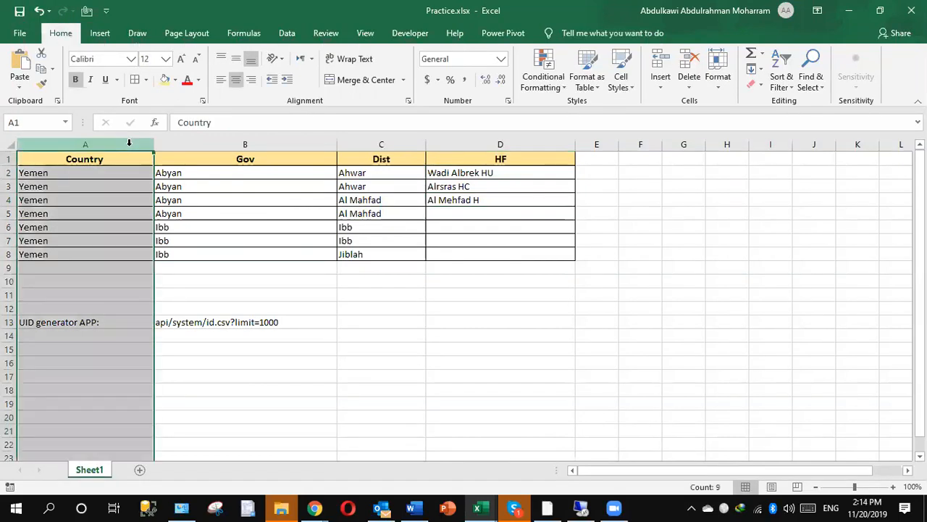
pyautogui.click(119, 172)
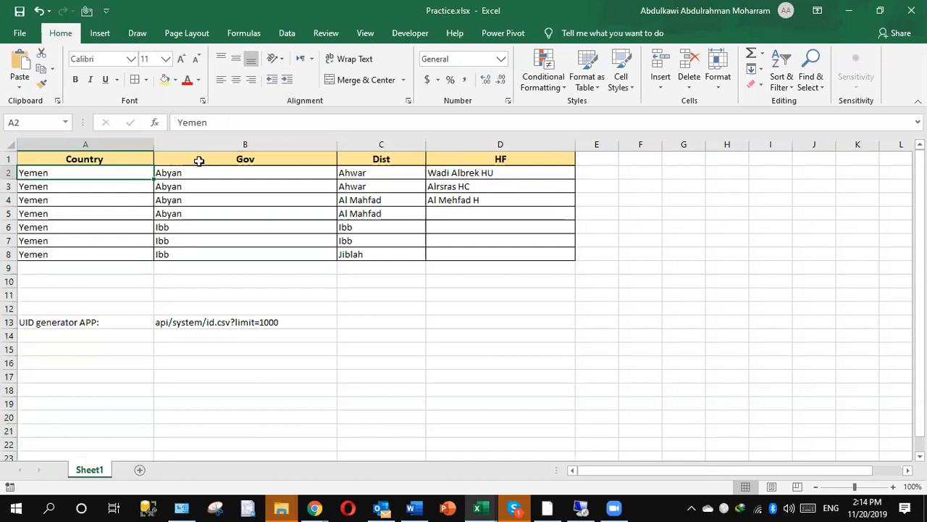
pyautogui.moveTo(199, 161); pyautogui.dragTo(217, 250)
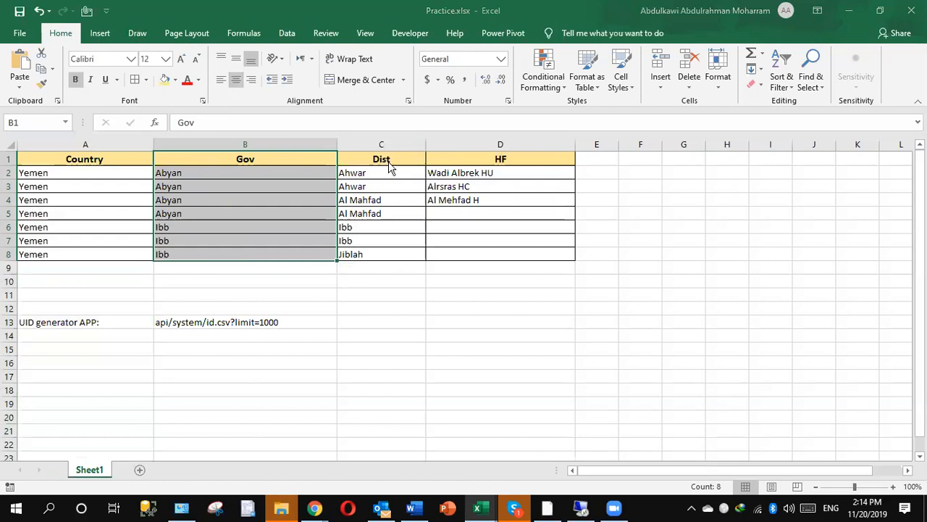
# - Switch to the DHIS 2 organisation unit form in Chrome and enter Yemen as both Name and Short name
pyautogui.hotkey('alt', 'Tab')
pyautogui.click(299, 253)
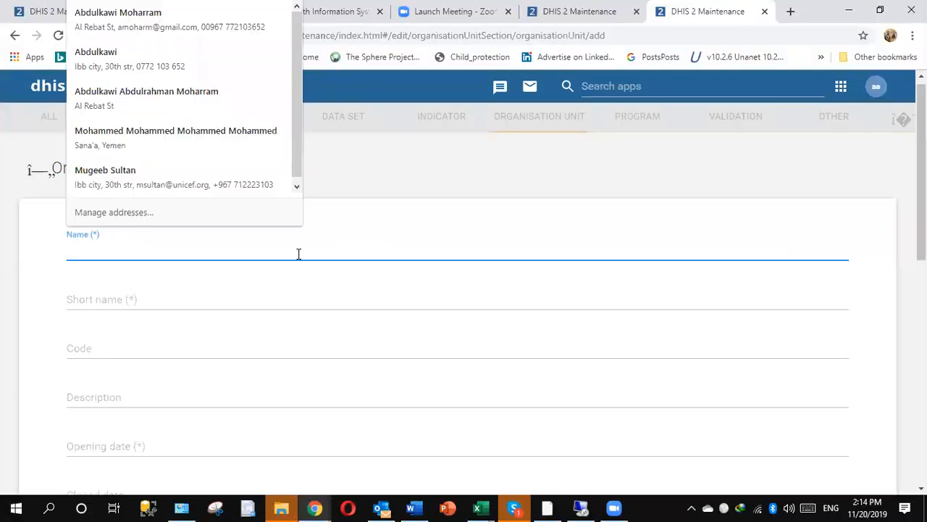
pyautogui.write('YE')
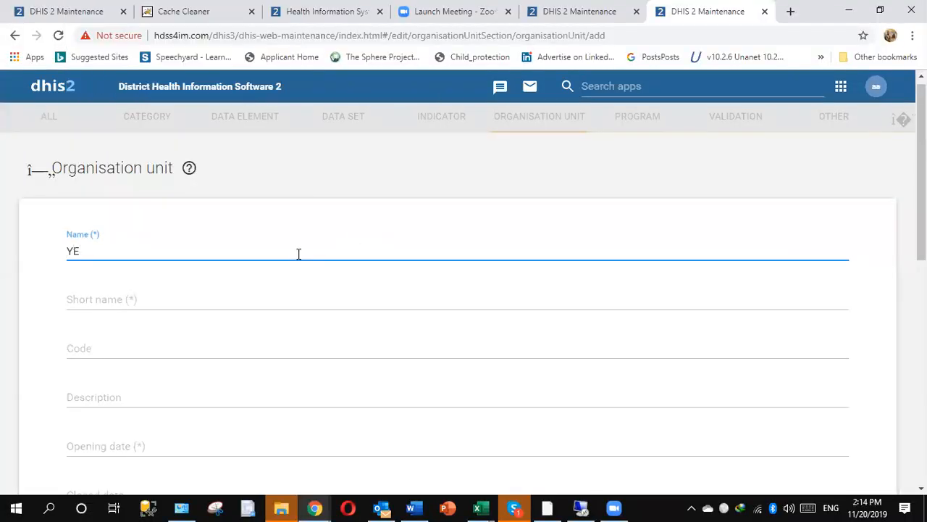
pyautogui.press('BackSpace')
pyautogui.write('emen')
pyautogui.click(131, 302)
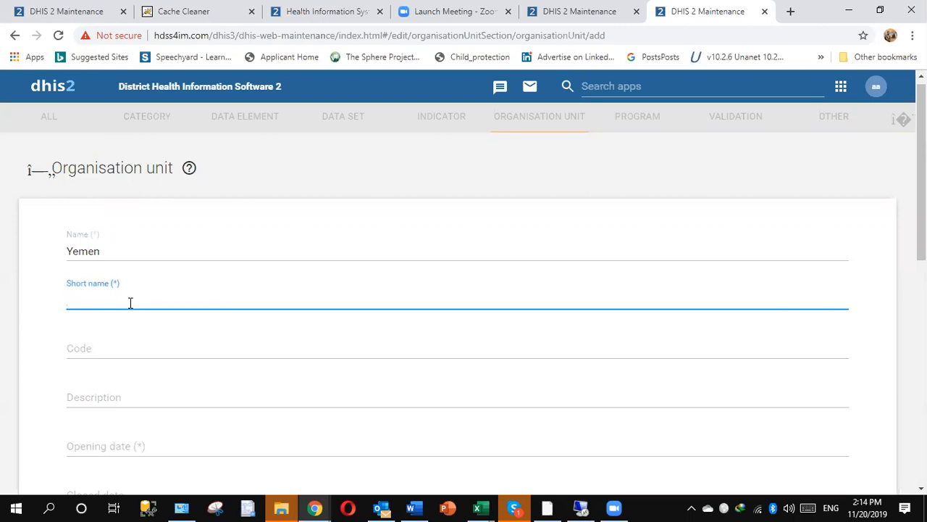
pyautogui.write('Yemen')
pyautogui.click(133, 245)
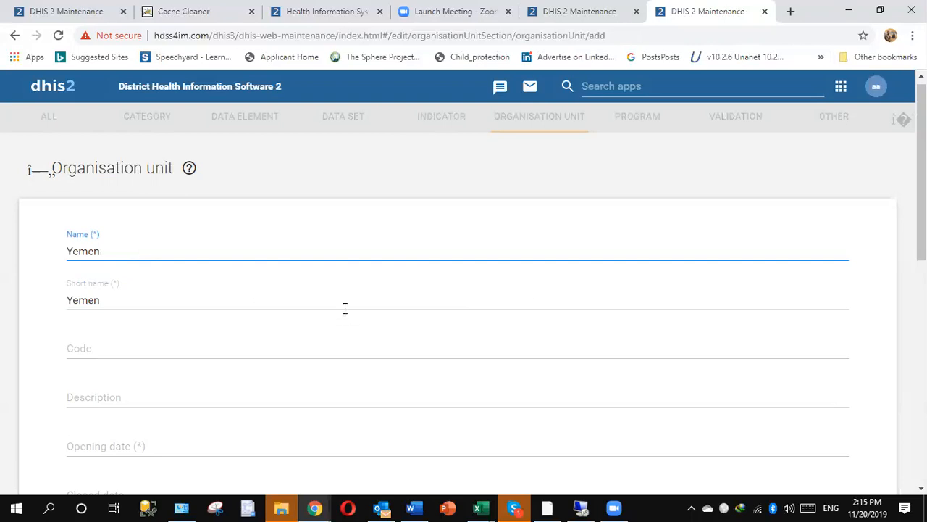
# - Leave the Code empty and enter the Description "the first root as the country"
pyautogui.click(456, 351)
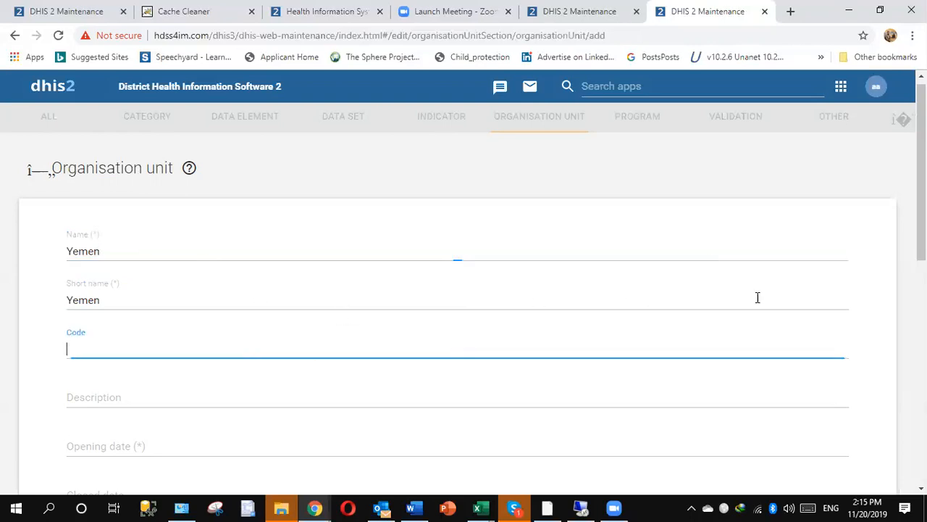
pyautogui.scroll(-3, 491, 241)
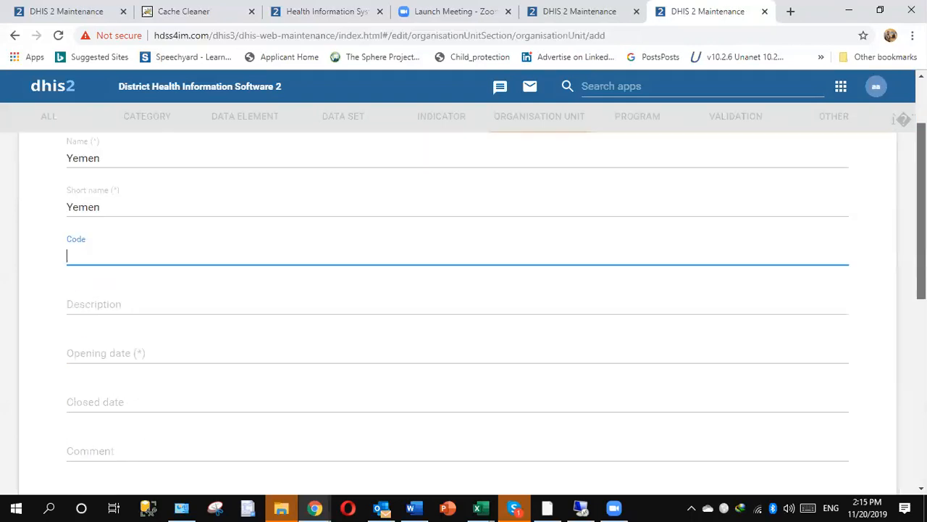
pyautogui.click(438, 284)
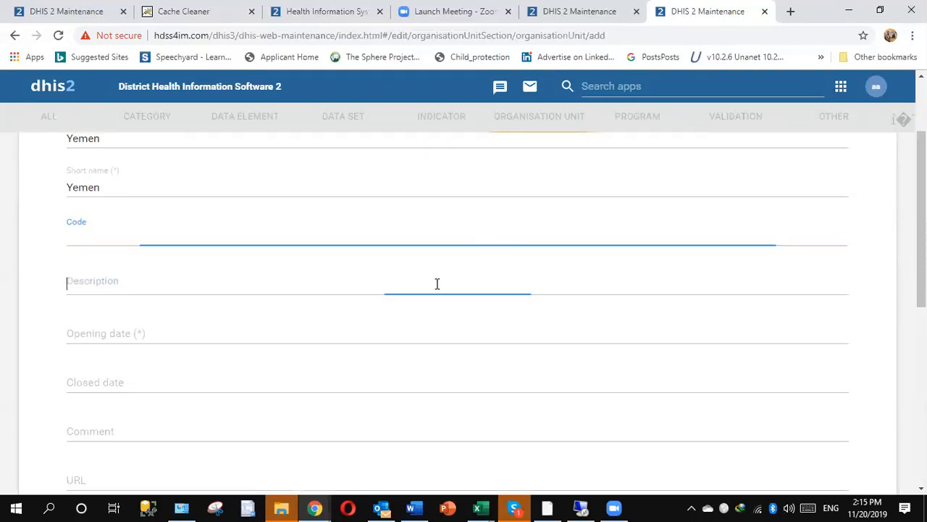
pyautogui.write('the first')
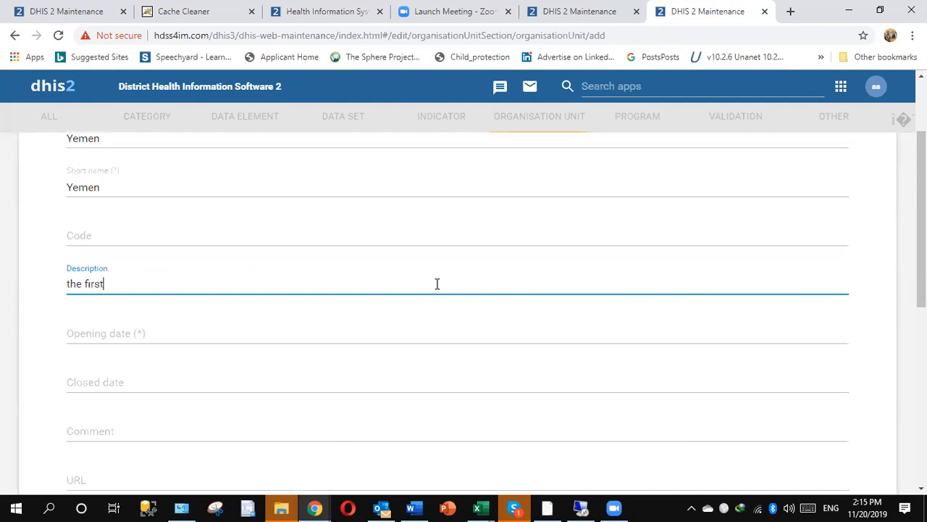
pyautogui.write(' root as the country')
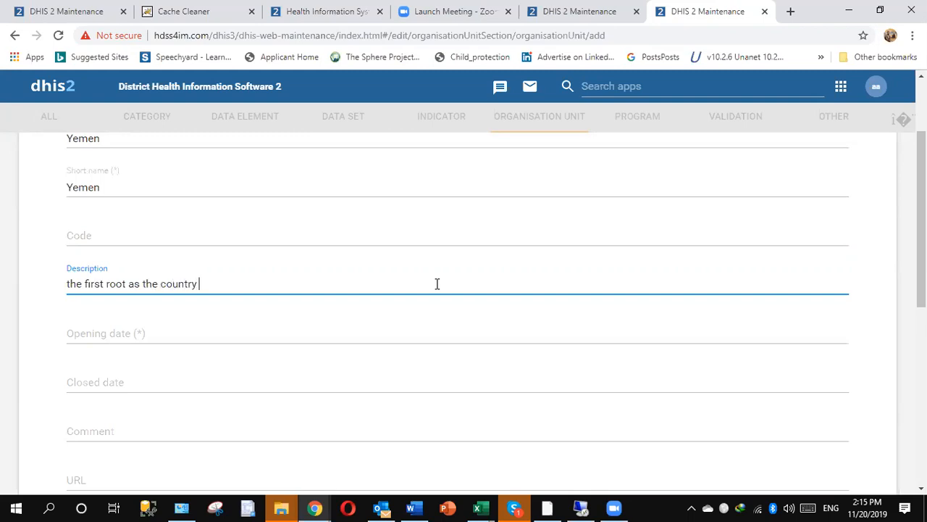
# - Set the organisation unit's Opening date to 1990-05-22
pyautogui.click(229, 339)
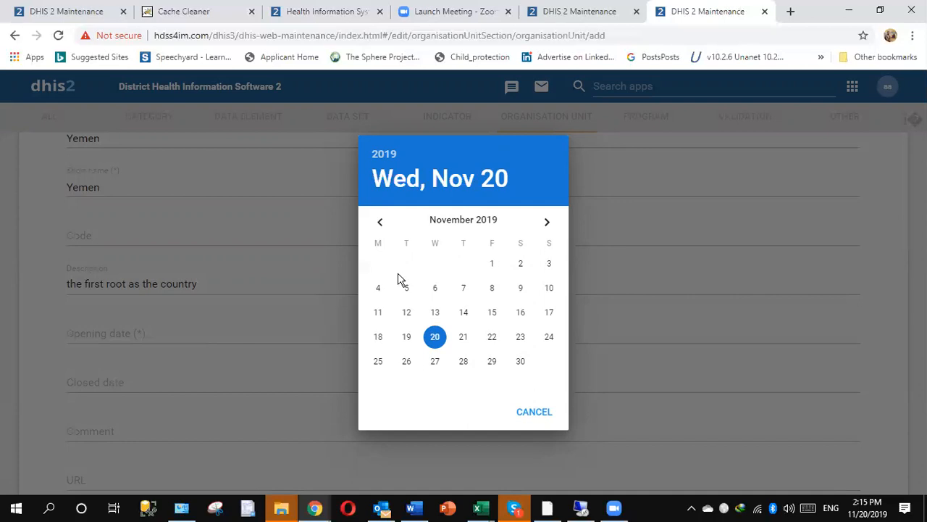
pyautogui.click(385, 154)
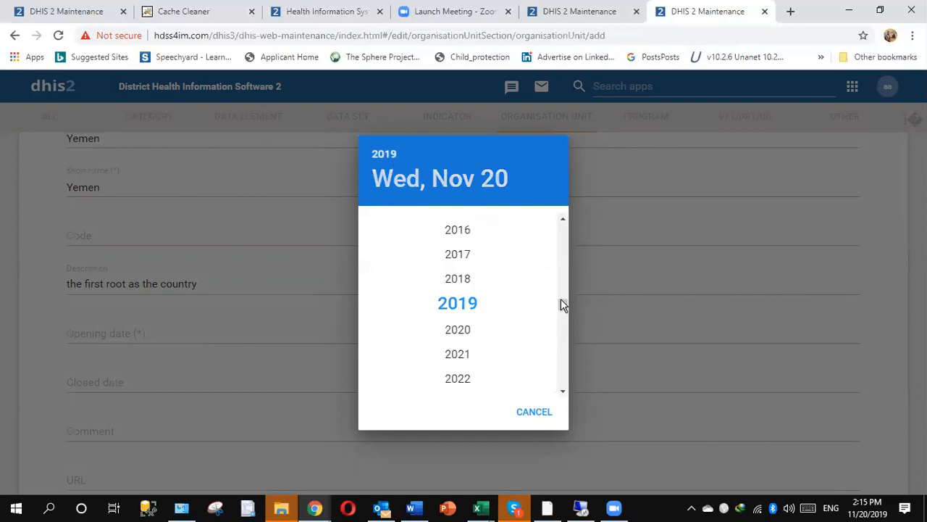
pyautogui.scroll(8, 561, 300)
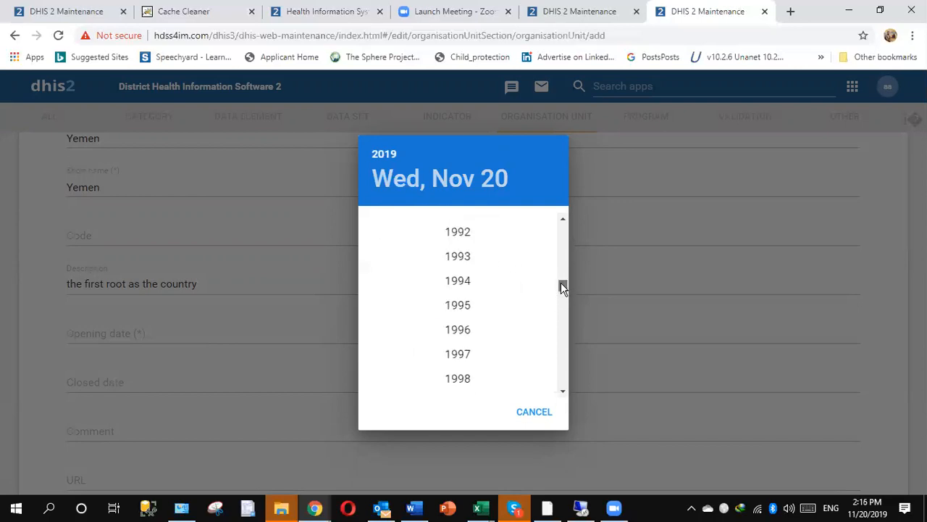
pyautogui.scroll(2, 561, 265)
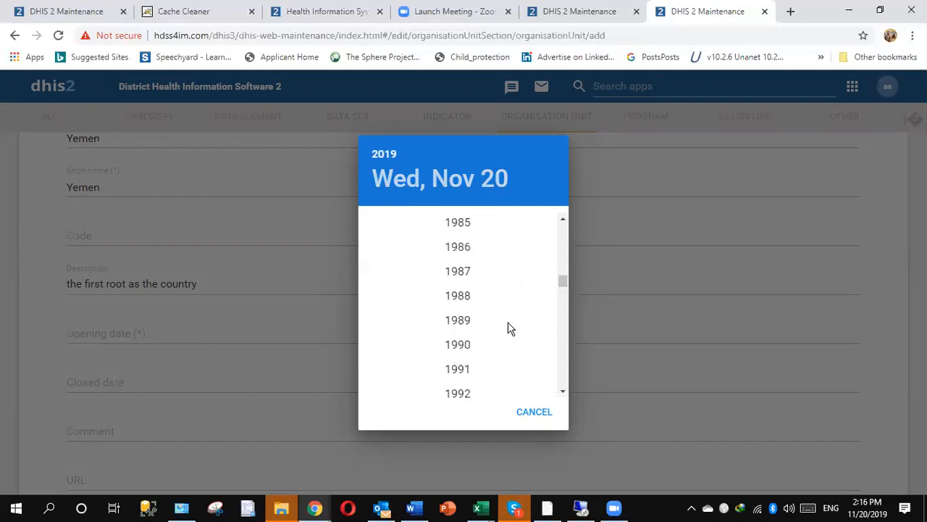
pyautogui.click(458, 345)
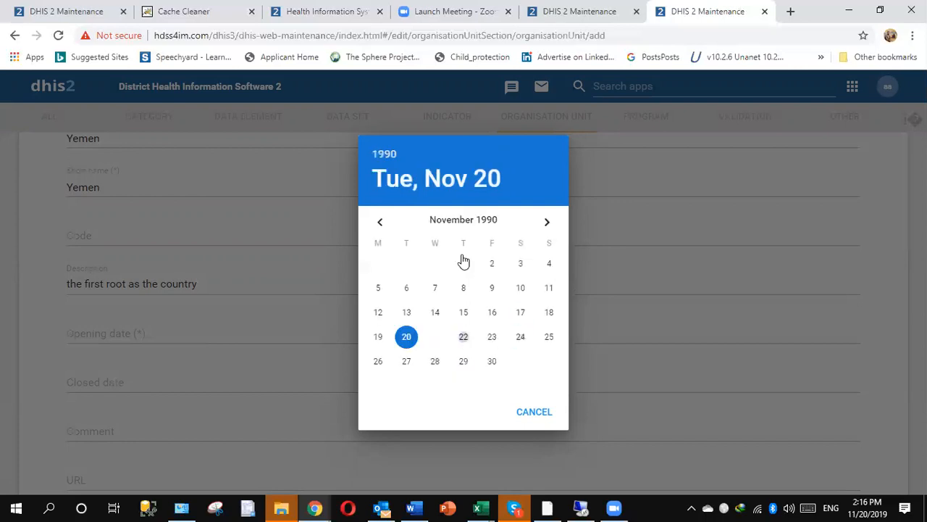
pyautogui.click(381, 226)
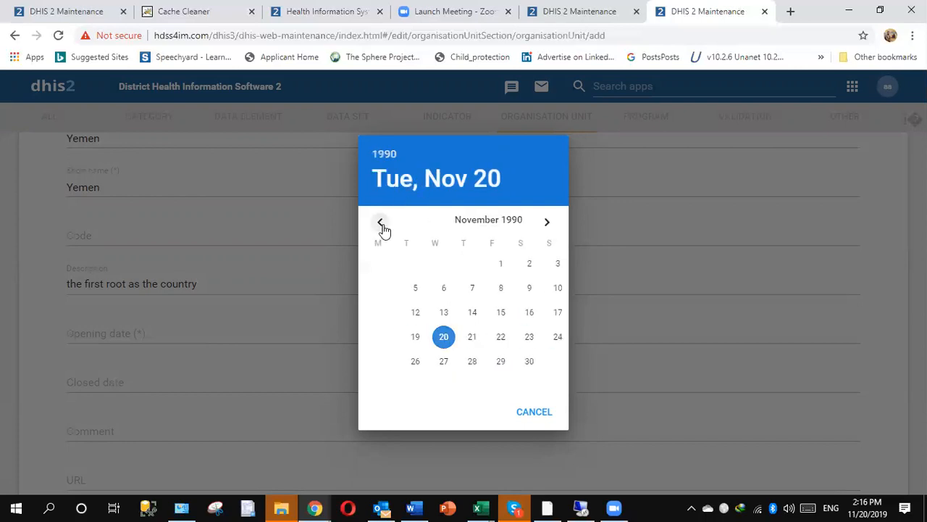
pyautogui.click(381, 224)
pyautogui.click(381, 225)
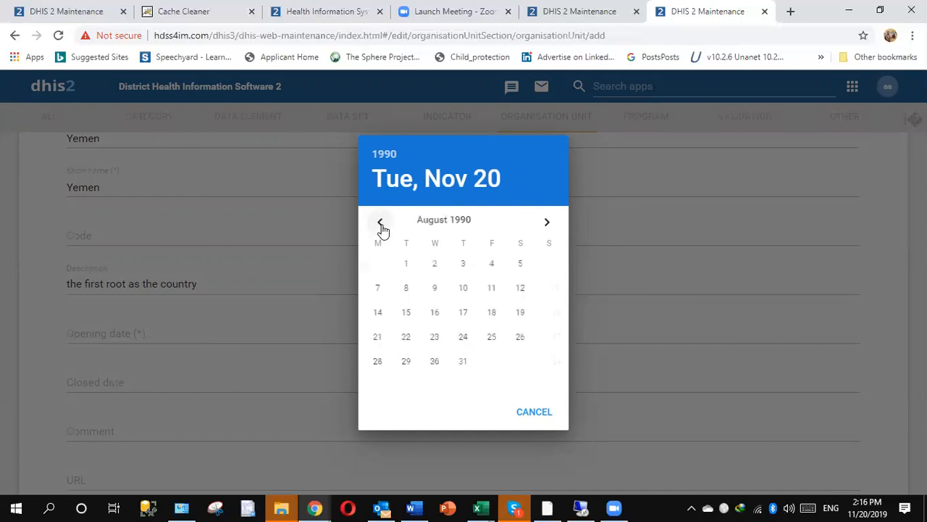
pyautogui.click(382, 225)
pyautogui.click(382, 225)
pyautogui.click(380, 225)
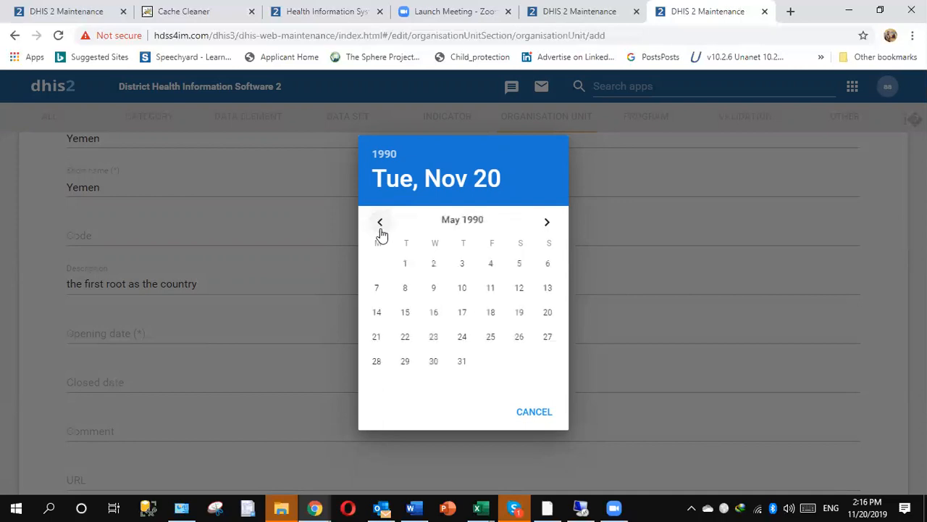
pyautogui.click(409, 338)
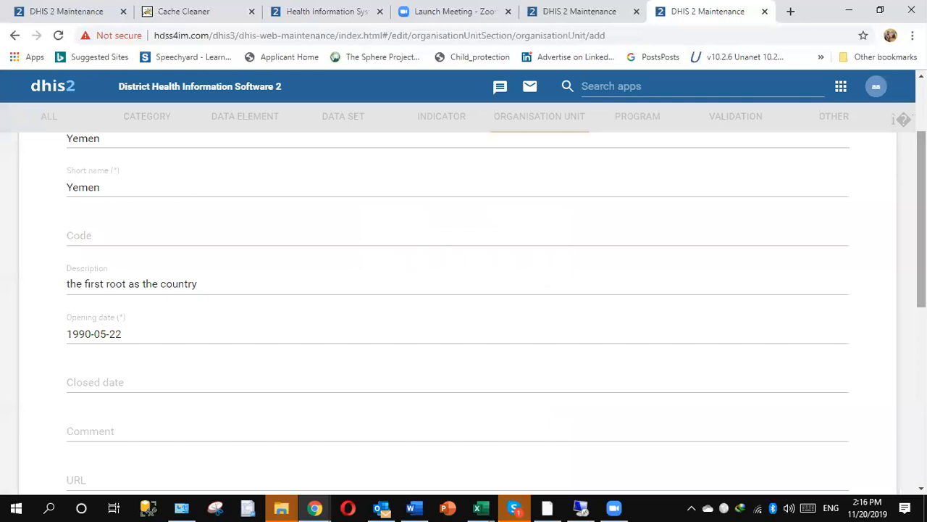
# - Leave the remaining optional fields, from Closed date to Longitude, empty and save the Yemen organisation unit
pyautogui.scroll(-2, 464, 311)
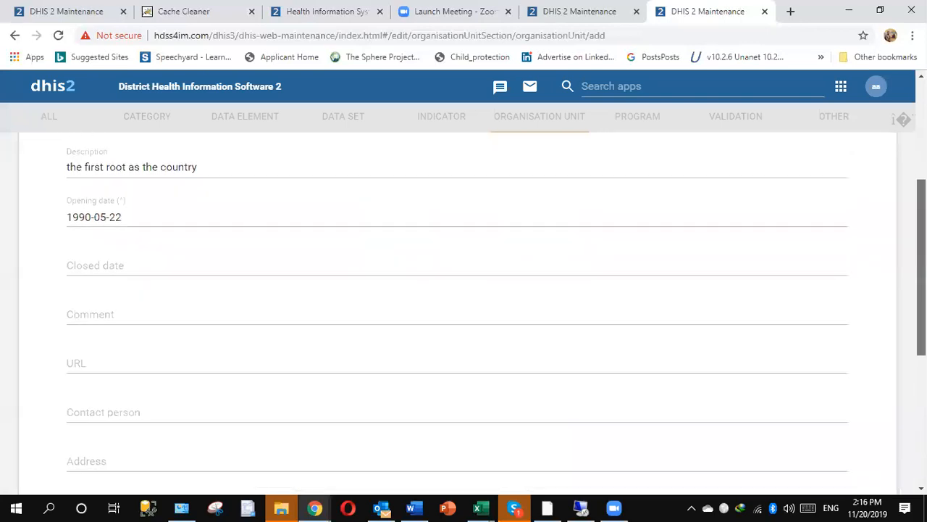
pyautogui.scroll(-1, 464, 312)
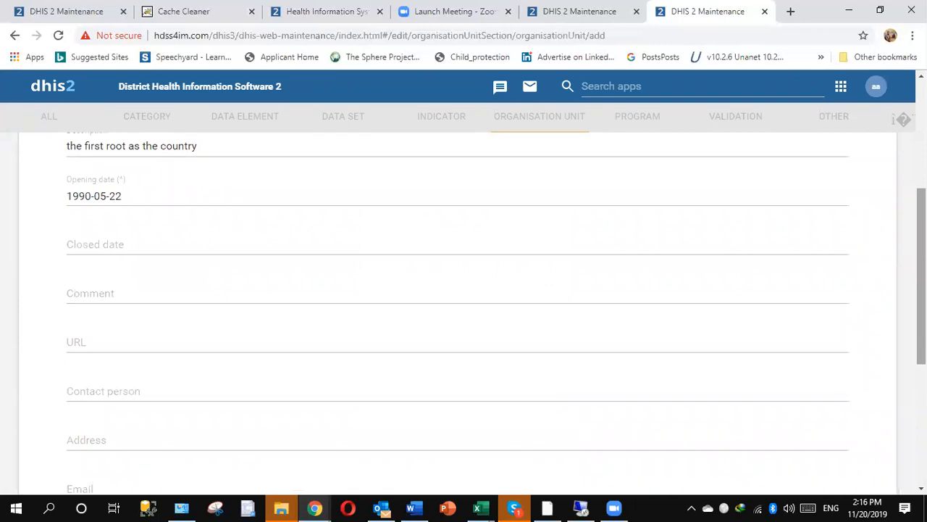
pyautogui.scroll(-2, 463, 312)
pyautogui.scroll(-2, 464, 312)
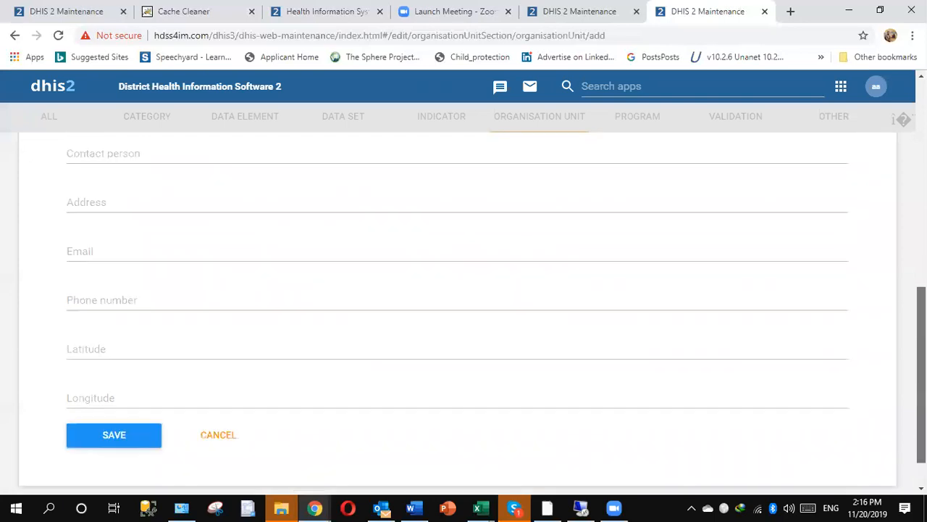
pyautogui.scroll(-1, 464, 311)
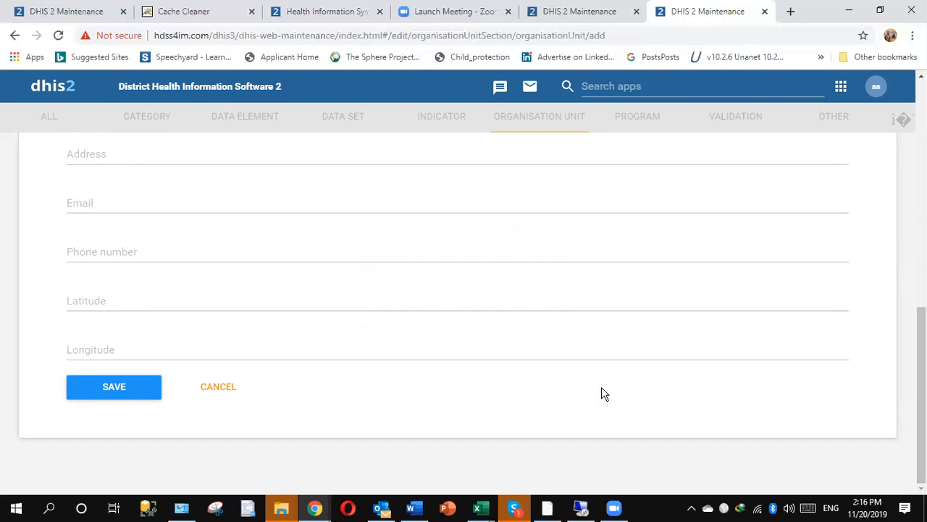
pyautogui.click(129, 389)
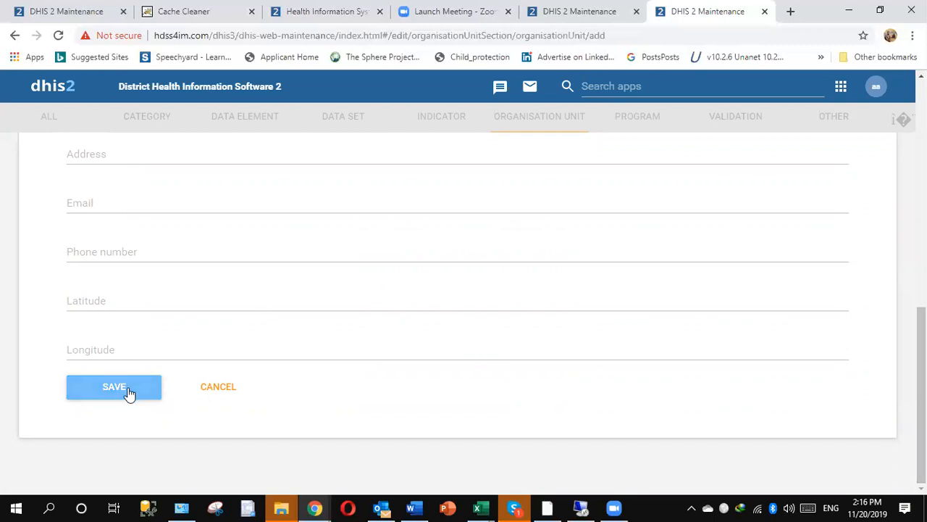
pyautogui.click(129, 392)
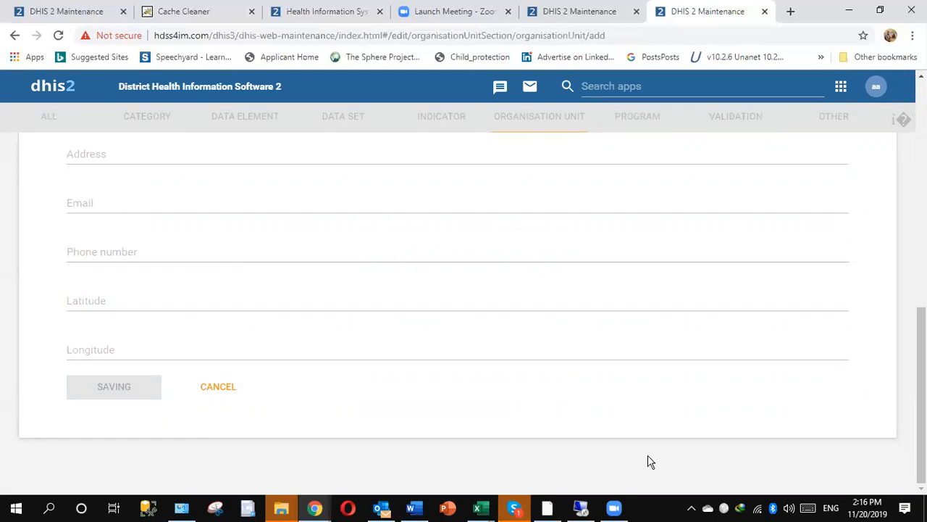
# - Check the entered Yemen details from the start of the form and reload the page
pyautogui.moveTo(922, 368); pyautogui.dragTo(877, 391)
pyautogui.moveTo(921, 355); pyautogui.dragTo(922, 159)
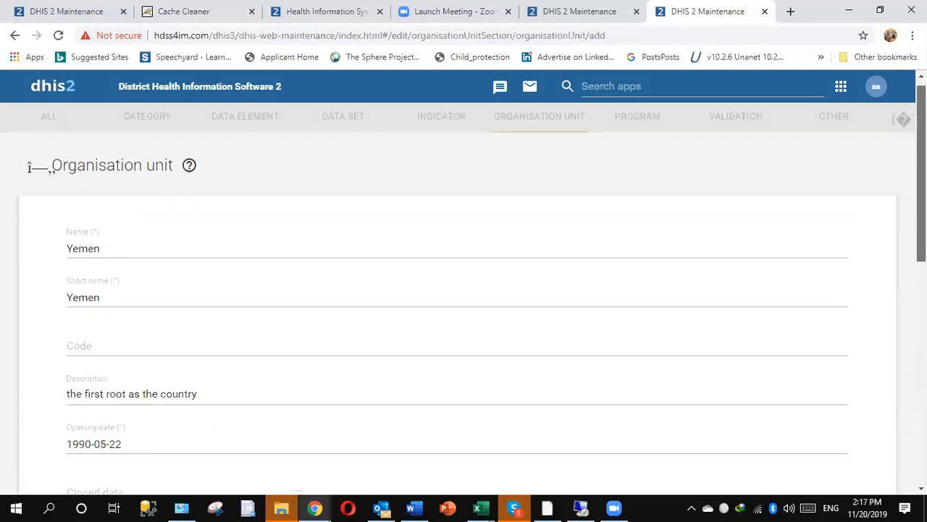
pyautogui.click(58, 34)
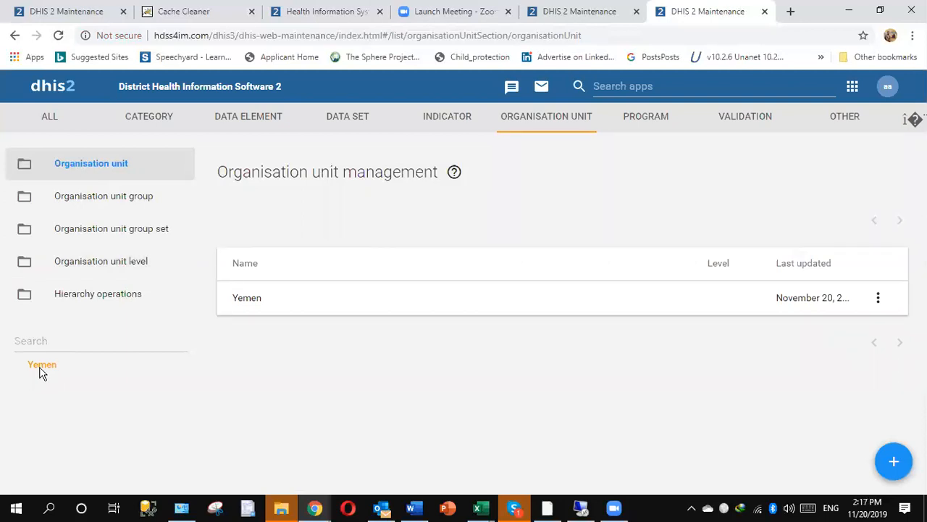
# - Check the Gov entries in the Practice.xlsx workbook in Excel and return to DHIS 2 in Chrome
pyautogui.hotkey('alt', 'Tab')
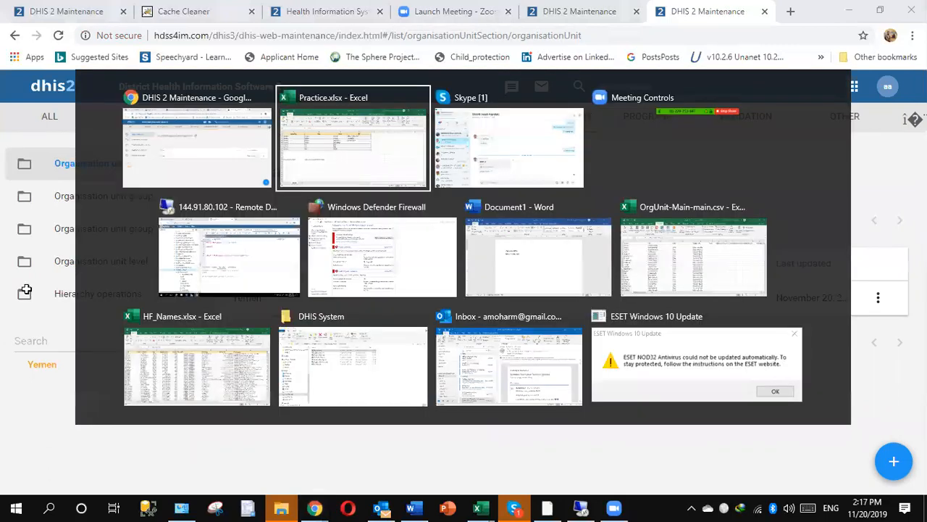
pyautogui.moveTo(167, 174); pyautogui.dragTo(168, 231)
pyautogui.hotkey('alt', 'Tab')
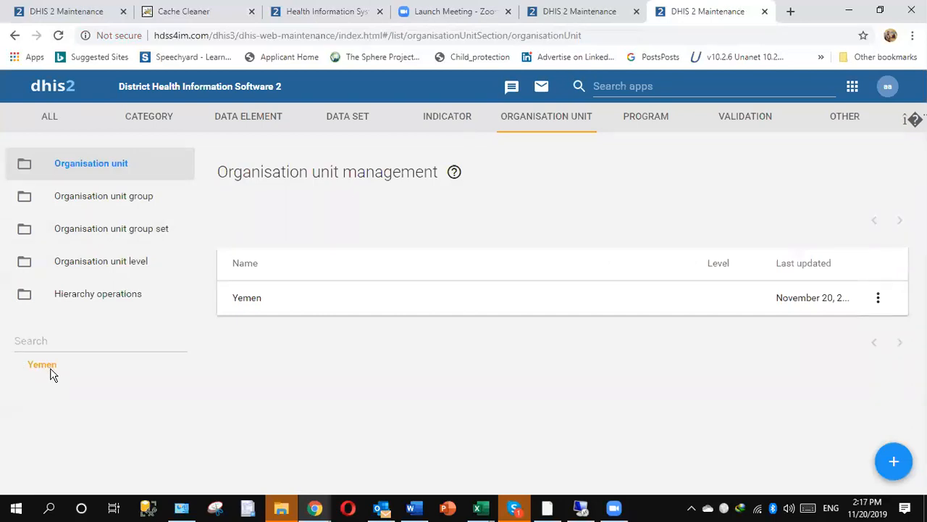
# - Start a new organisation unit under Yemen and enter Abyan as both its Name and Short name
pyautogui.click(886, 476)
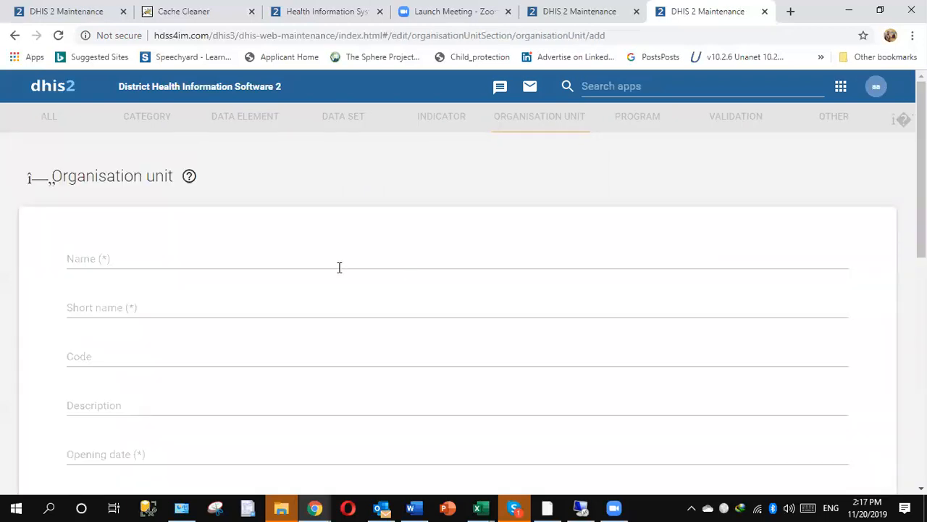
pyautogui.click(339, 267)
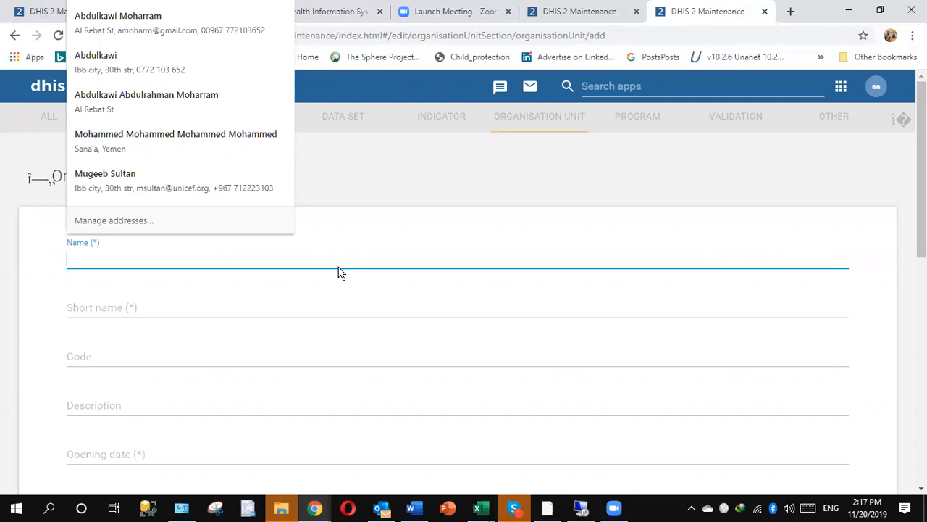
pyautogui.write('a')
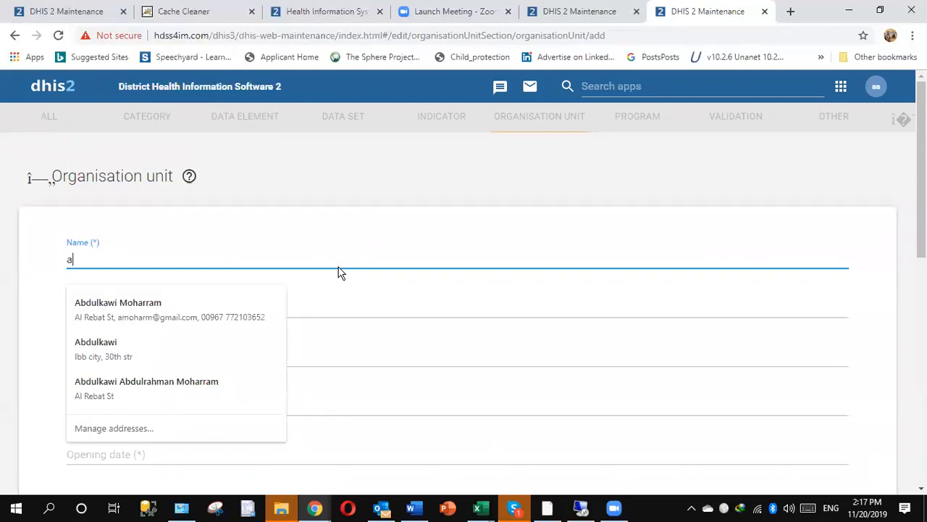
pyautogui.press('BackSpace')
pyautogui.write('A')
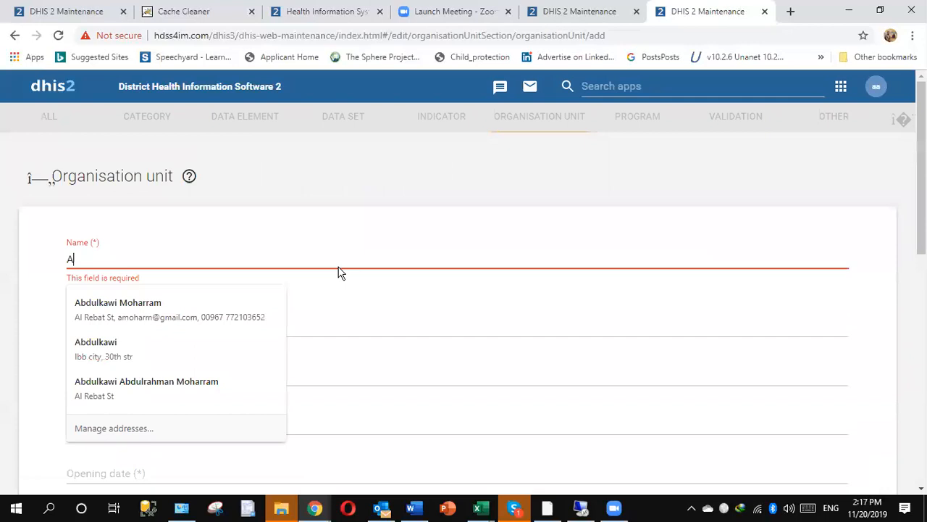
pyautogui.write('byan')
pyautogui.click(170, 304)
pyautogui.write('Aba')
pyautogui.press('BackSpace')
pyautogui.write('yan')
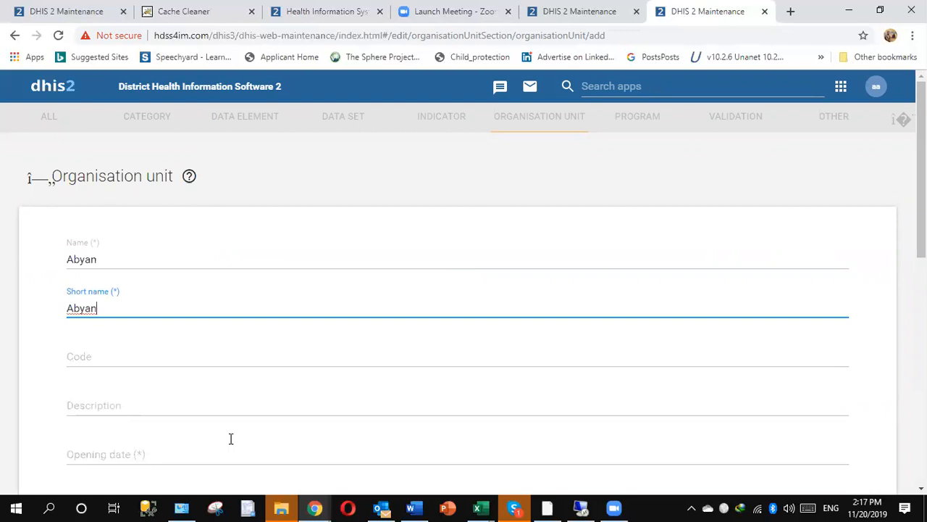
# - Set the Opening date to 1990-11-20 and save the Abyan organisation unit
pyautogui.click(229, 442)
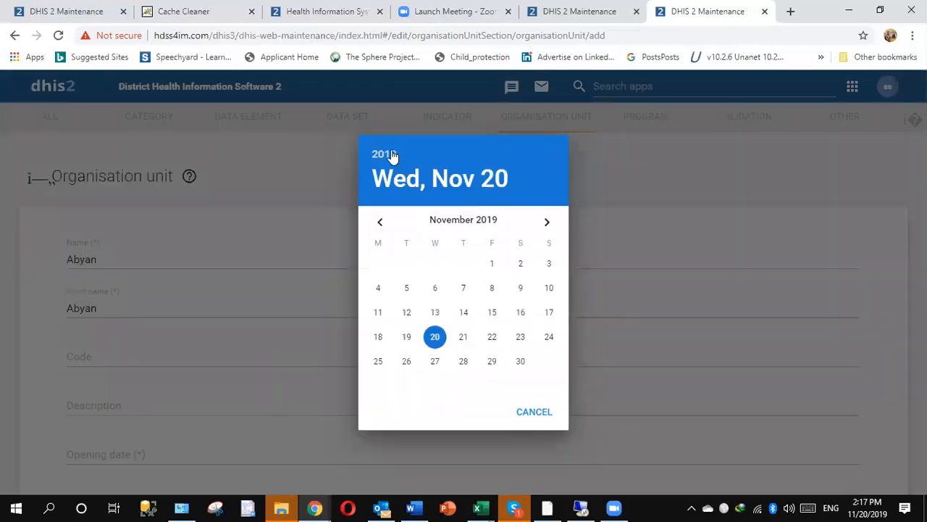
pyautogui.click(391, 153)
pyautogui.moveTo(560, 300); pyautogui.dragTo(563, 277)
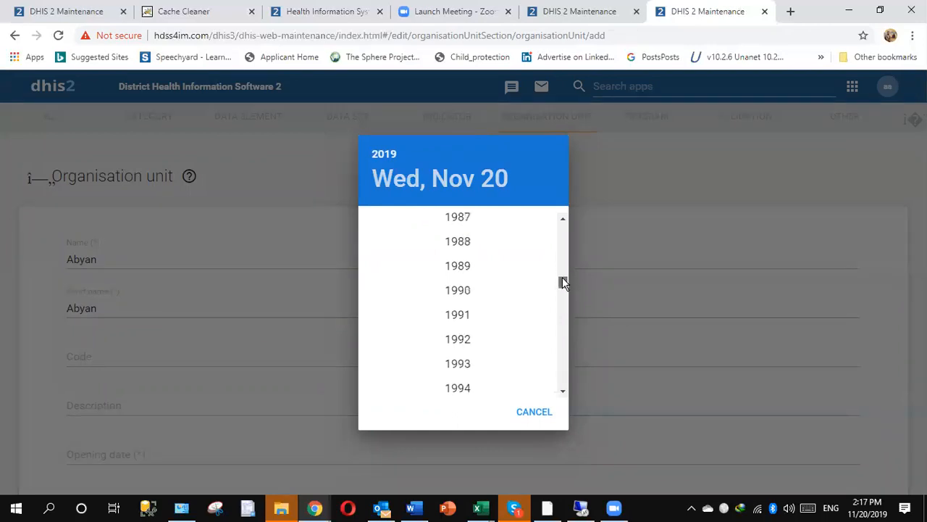
pyautogui.click(470, 291)
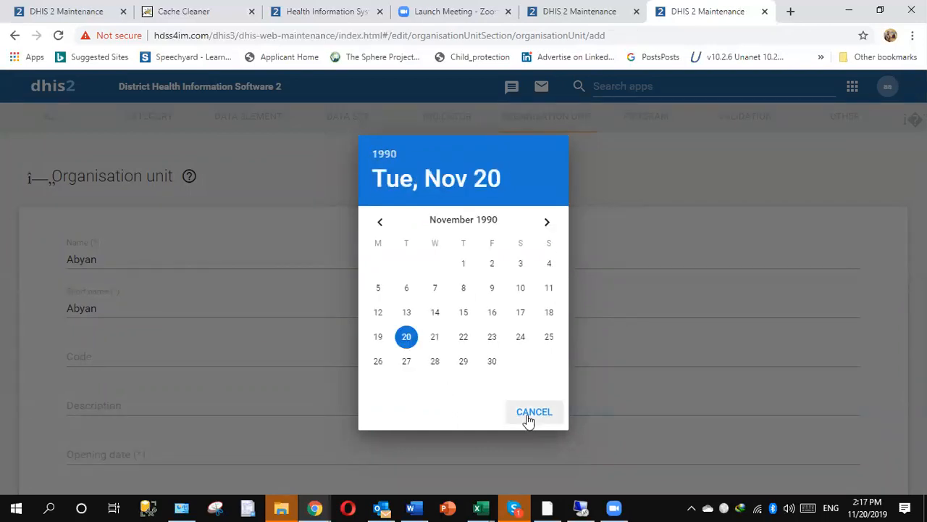
pyautogui.click(401, 338)
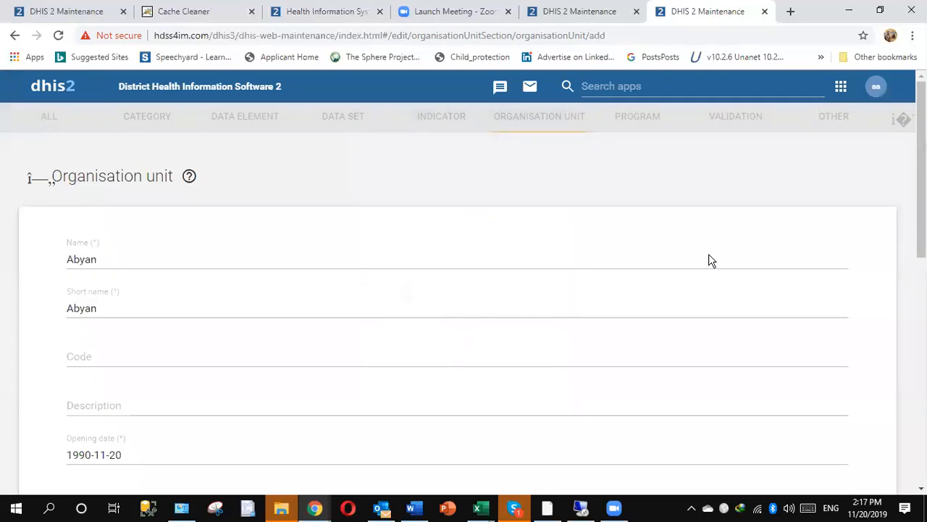
pyautogui.scroll(-8, 902, 374)
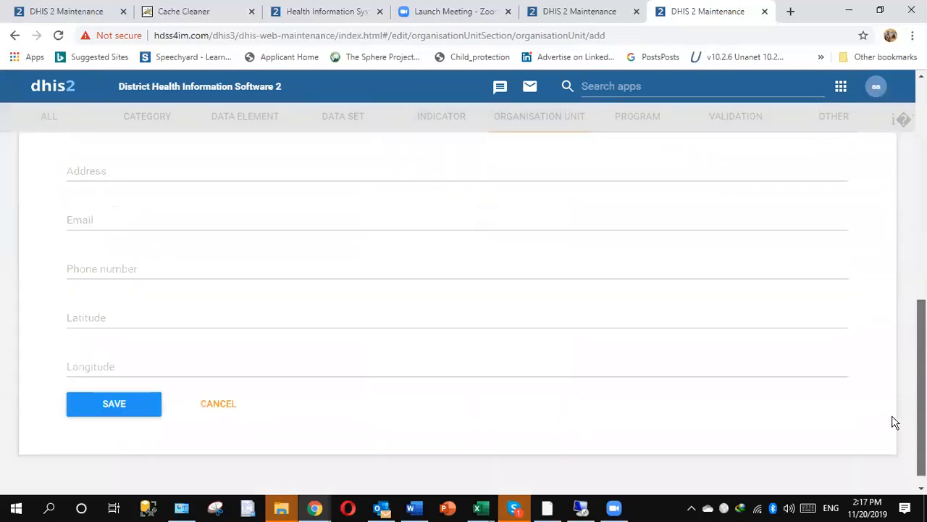
pyautogui.click(127, 401)
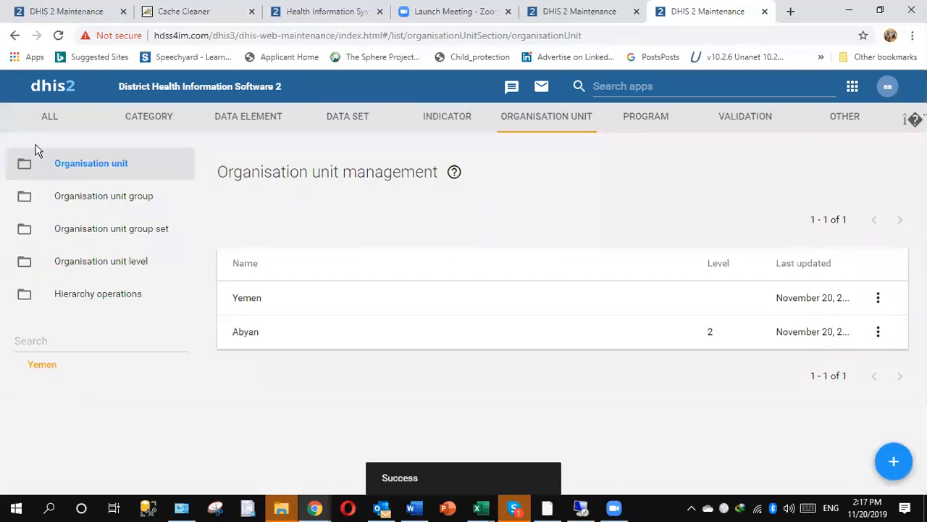
# - Reload the organisation unit page and select Abyan under Yemen in the hierarchy tree as the parent
pyautogui.click(58, 36)
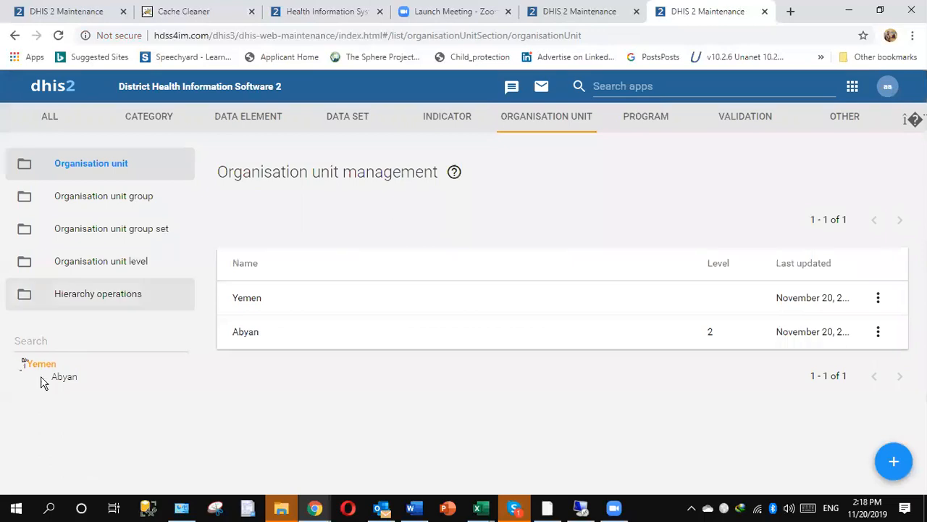
pyautogui.click(62, 378)
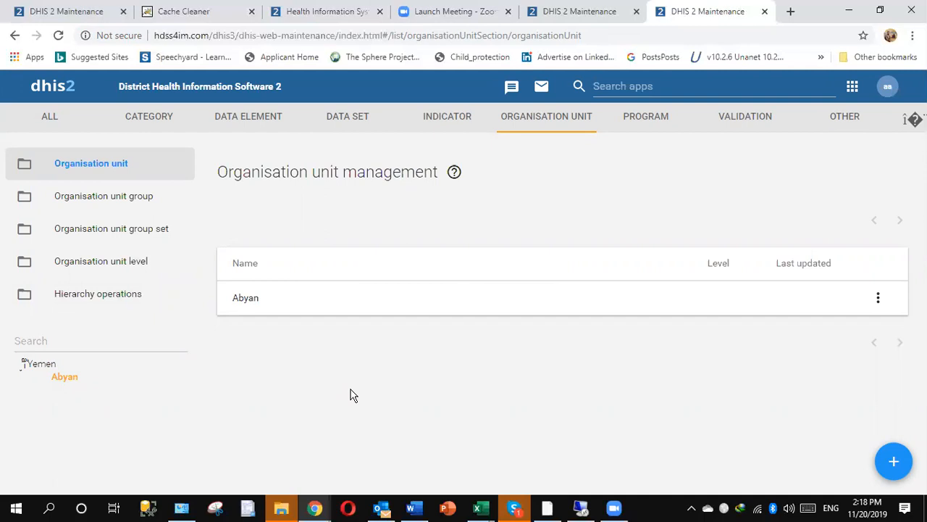
# - Check the Dist entries for Abyan in the Practice.xlsx workbook in Excel and return to DHIS 2 in Chrome
pyautogui.hotkey('alt', 'Tab')
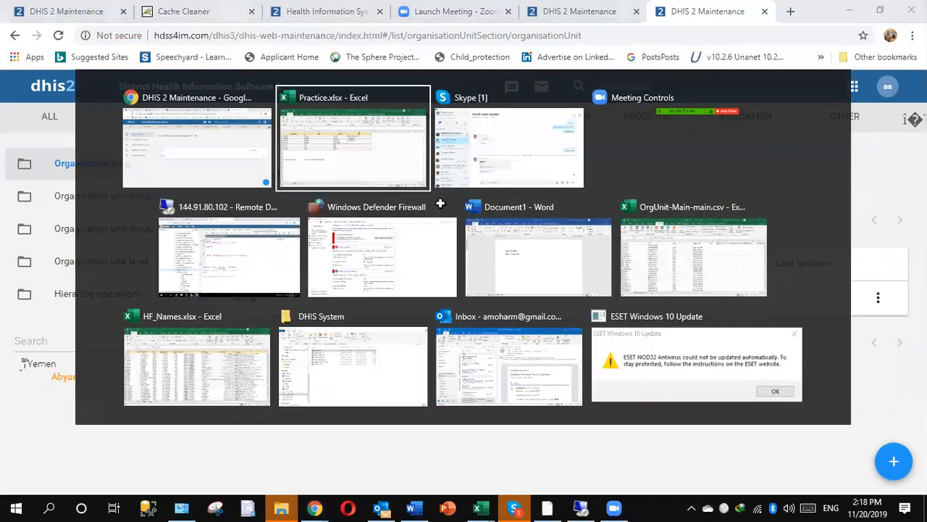
pyautogui.click(360, 171)
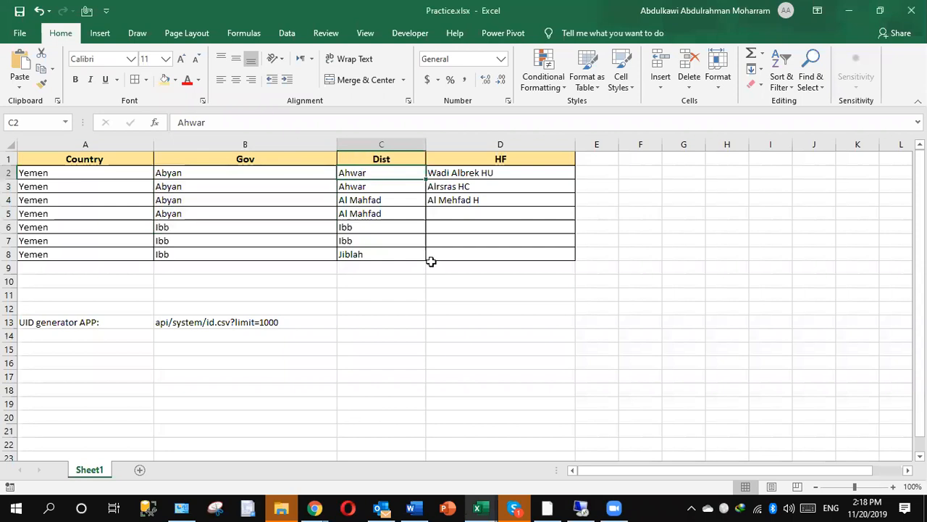
pyautogui.hotkey('alt', 'Tab')
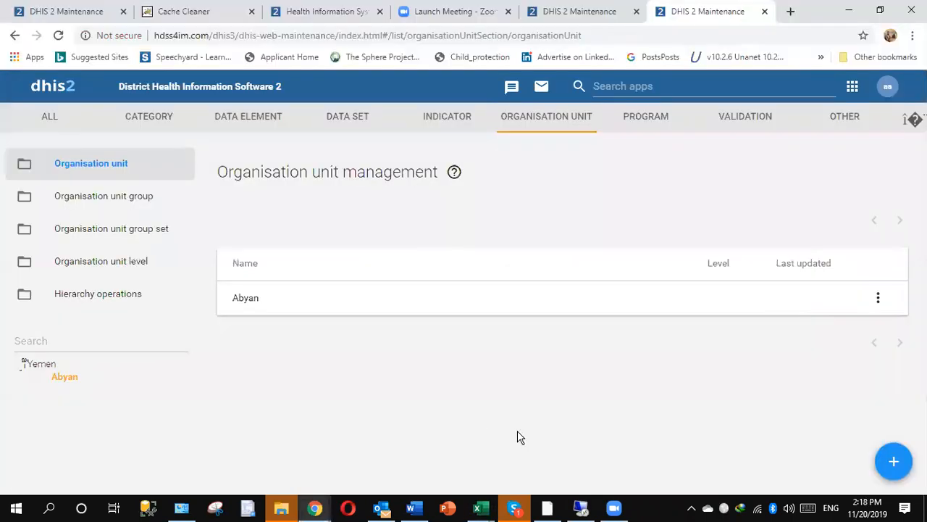
# - Start a new organisation unit under Abyan and enter Ahwar as both its Name and Short name
pyautogui.click(896, 467)
pyautogui.click(310, 253)
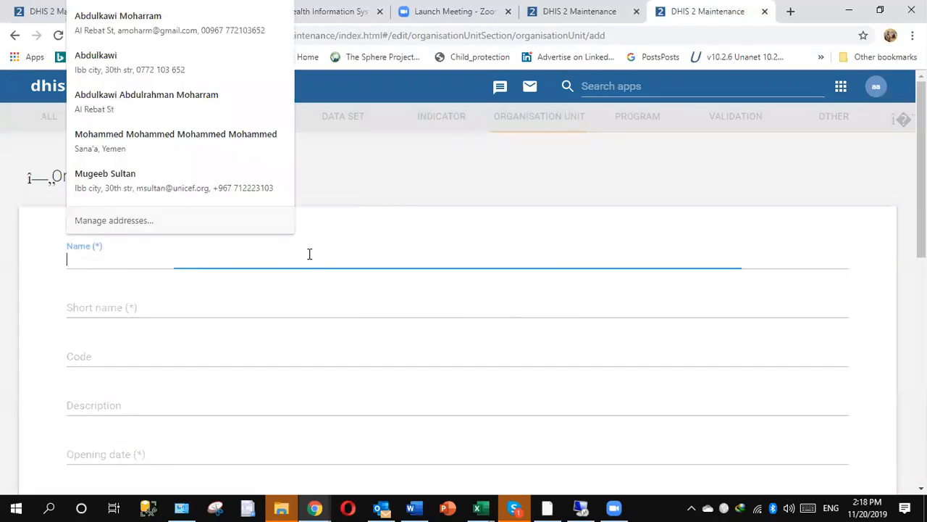
pyautogui.write('Ahwar')
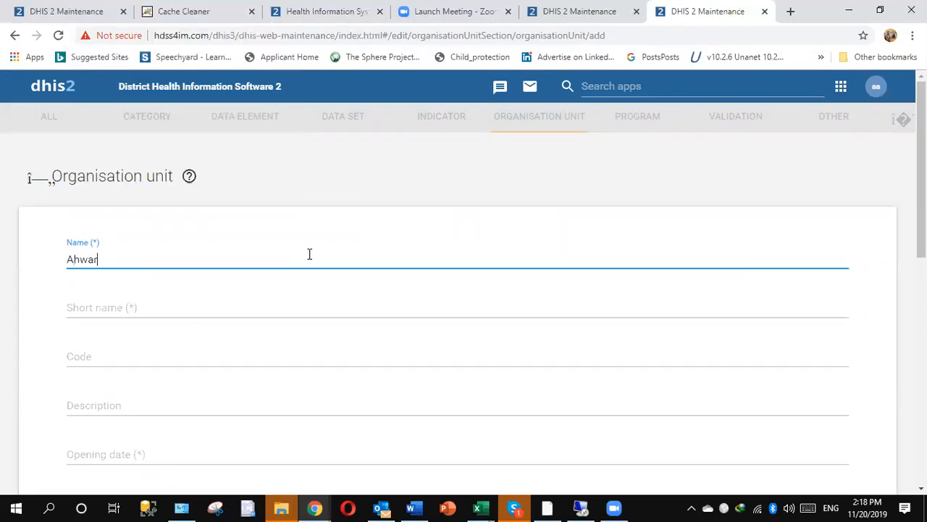
pyautogui.click(163, 306)
pyautogui.write('Ahwar')
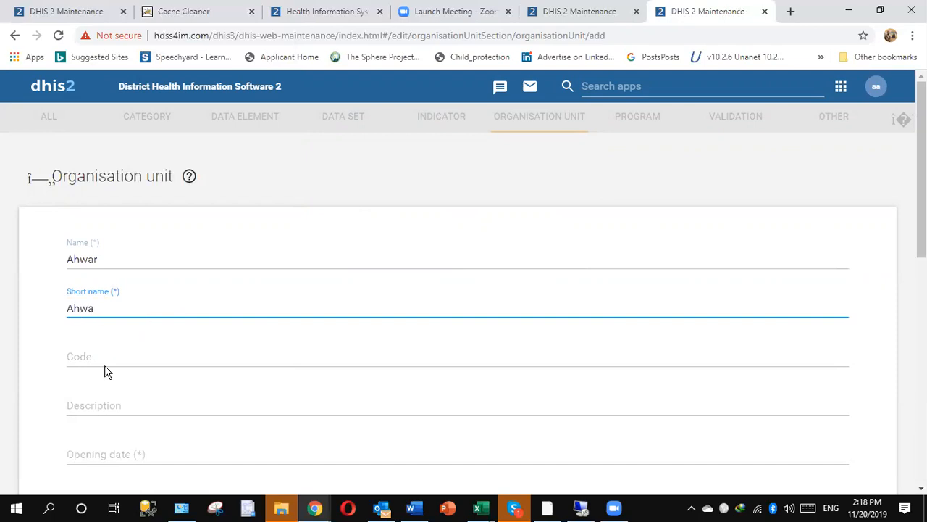
pyautogui.click(117, 355)
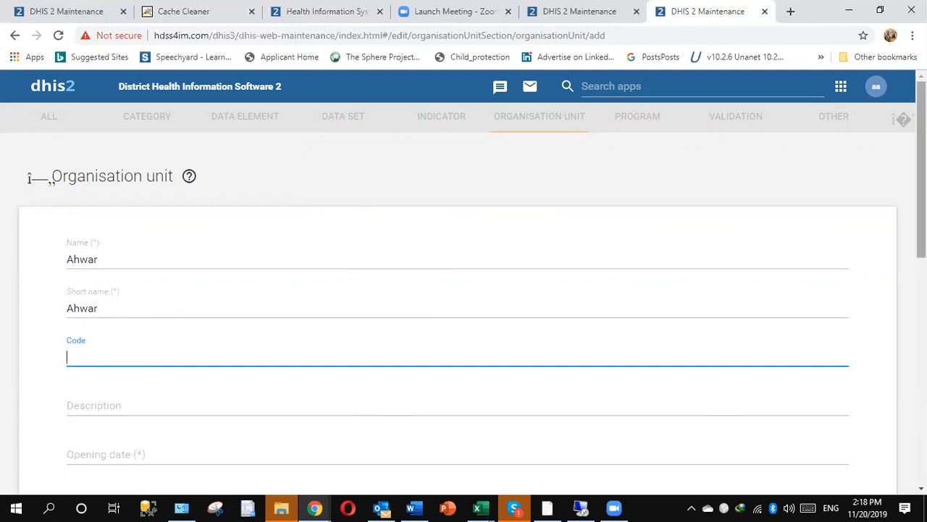
# - Set the Opening date to the preselected day and month in 1990 and save the Ahwar organisation unit
pyautogui.scroll(-1, 922, 173)
pyautogui.scroll(-1, 463, 304)
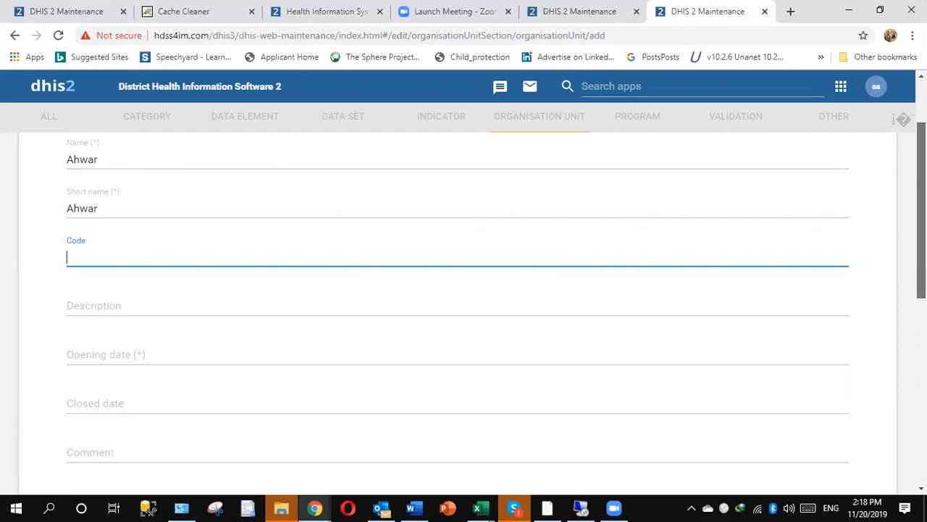
pyautogui.moveTo(921, 210)
pyautogui.mouseDown()
pyautogui.moveTo(922, 227)
pyautogui.moveTo(922, 210)
pyautogui.mouseUp()
pyautogui.moveTo(922, 210); pyautogui.dragTo(922, 233)
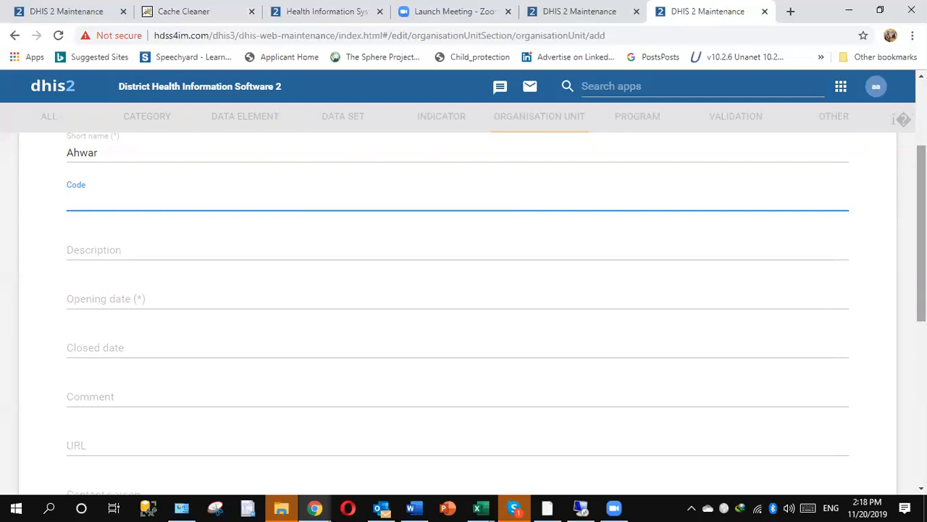
pyautogui.click(225, 298)
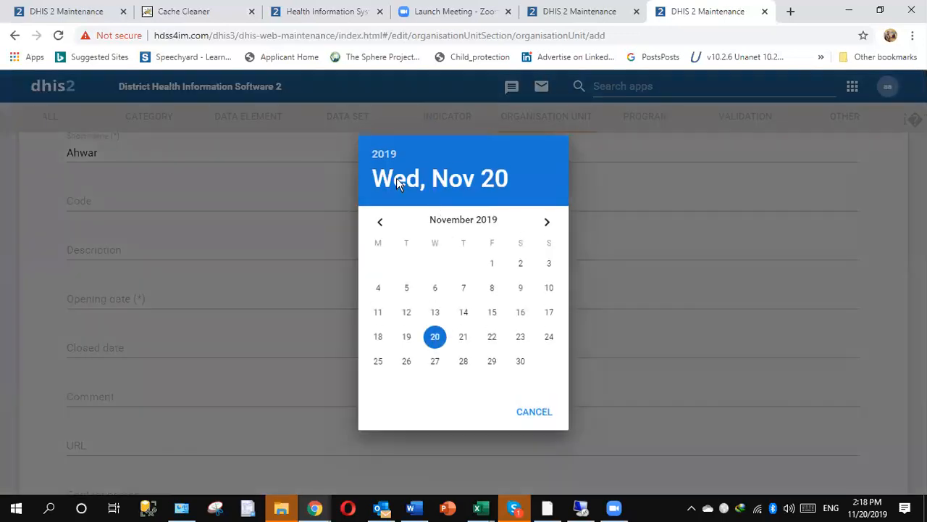
pyautogui.click(380, 154)
pyautogui.scroll(7, 563, 258)
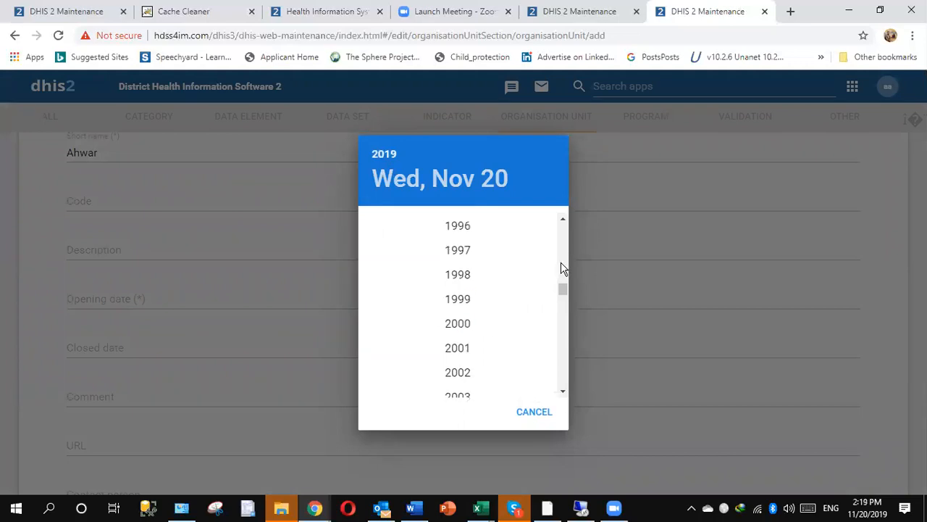
pyautogui.scroll(2, 564, 268)
pyautogui.click(458, 240)
pyautogui.click(406, 338)
pyautogui.scroll(-3, 896, 421)
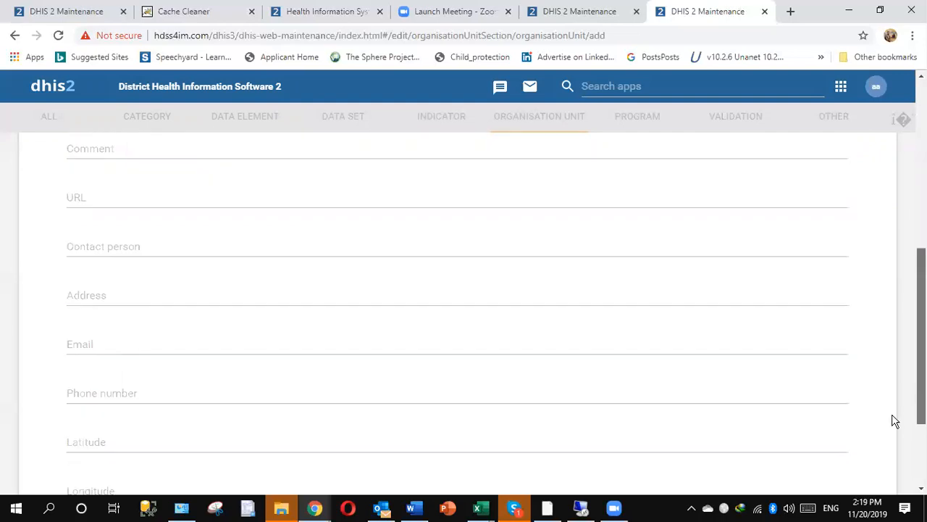
pyautogui.scroll(-2, 896, 421)
pyautogui.click(135, 416)
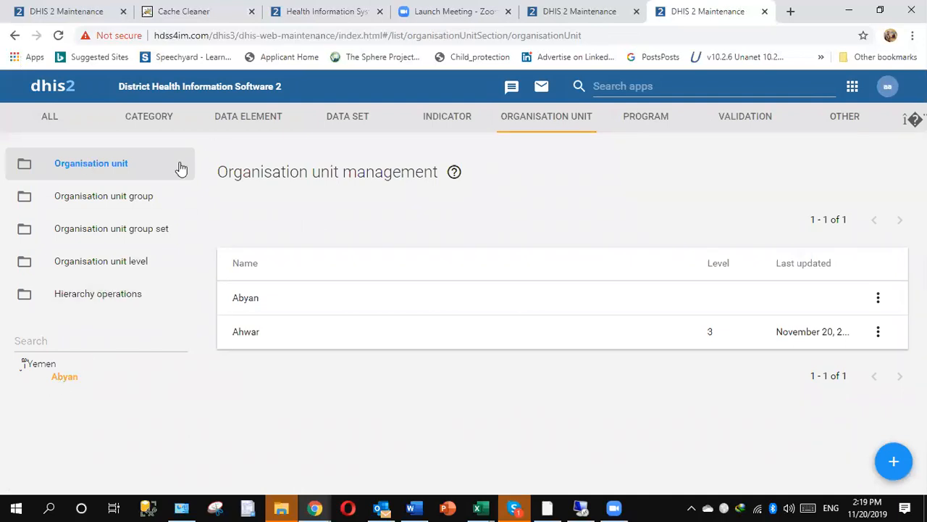
# - Check the saved Ahwar record, return to the reloaded list and select Ahwar under Abyan in the hierarchy tree
pyautogui.click(238, 326)
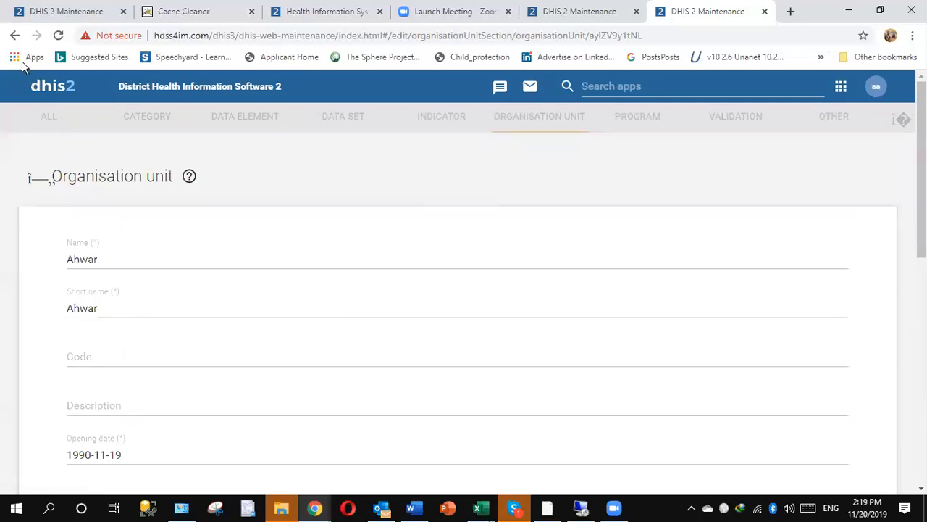
pyautogui.click(14, 35)
pyautogui.click(58, 35)
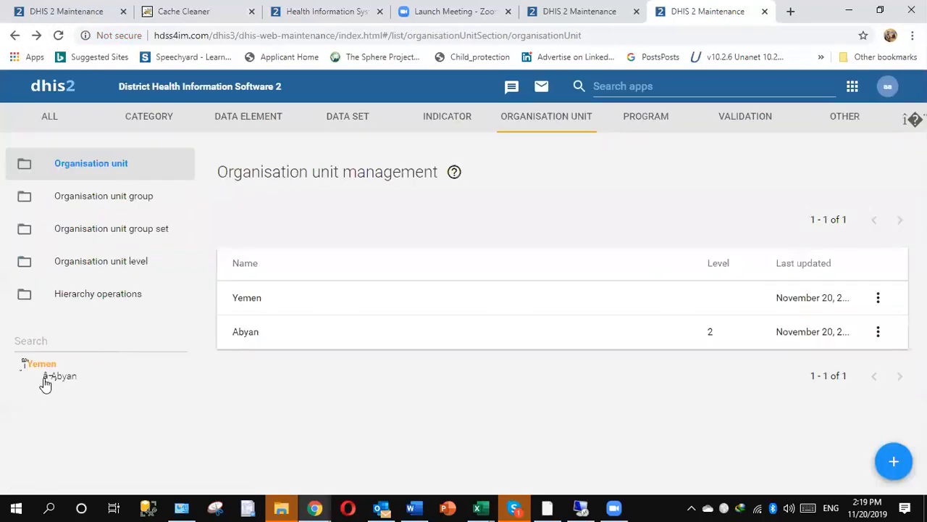
pyautogui.click(47, 378)
pyautogui.click(87, 391)
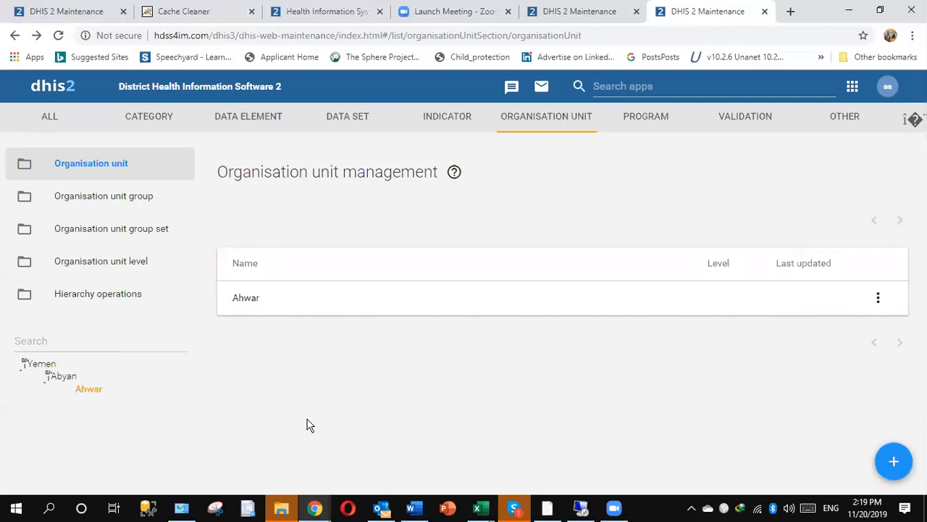
# - Start a new organisation unit under Ahwar and fill its Name with Wadi Albrek HU, copied from cell D2 of Practice.xlsx in Excel
pyautogui.click(892, 460)
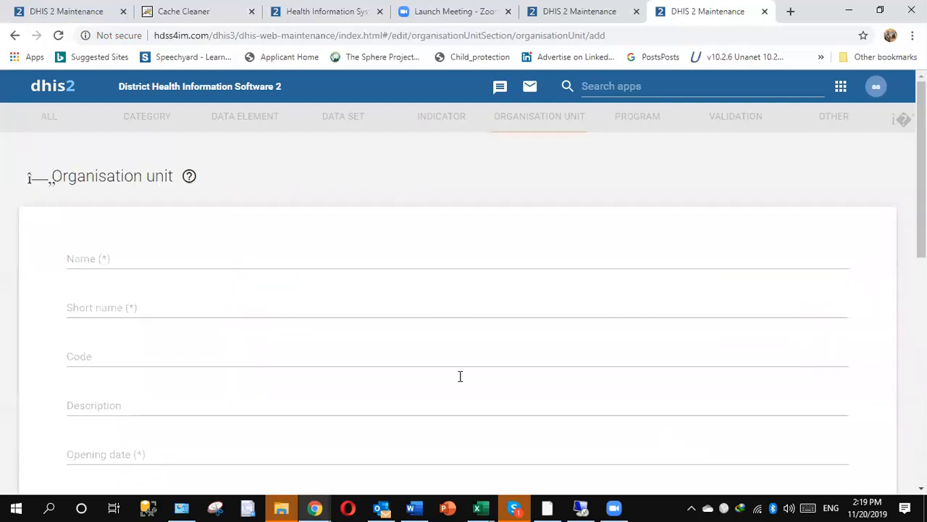
pyautogui.click(164, 264)
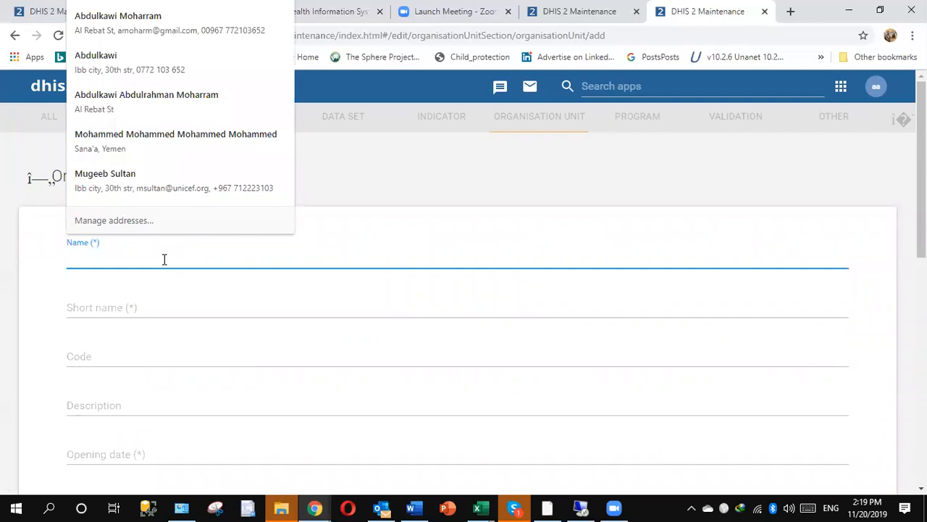
pyautogui.hotkey('alt', 'Tab')
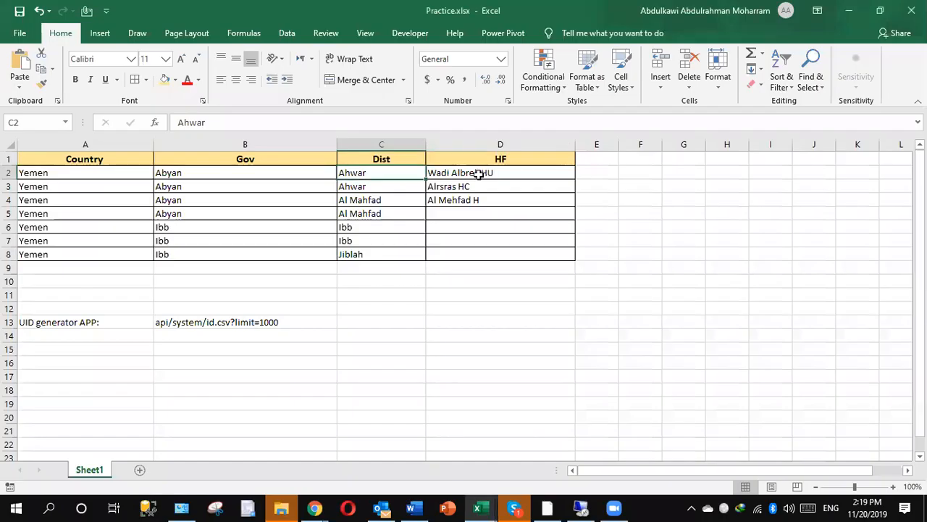
pyautogui.click(480, 173)
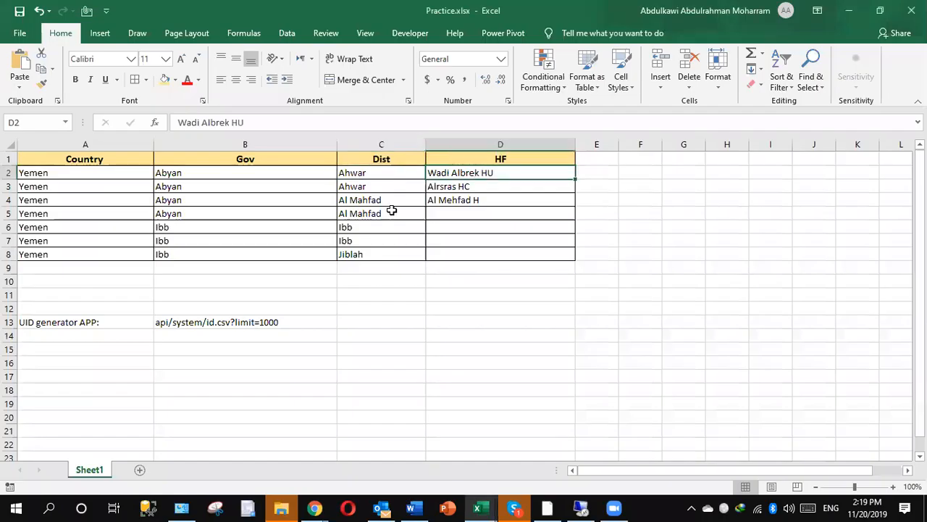
pyautogui.hotkey('ctrl', 'c')
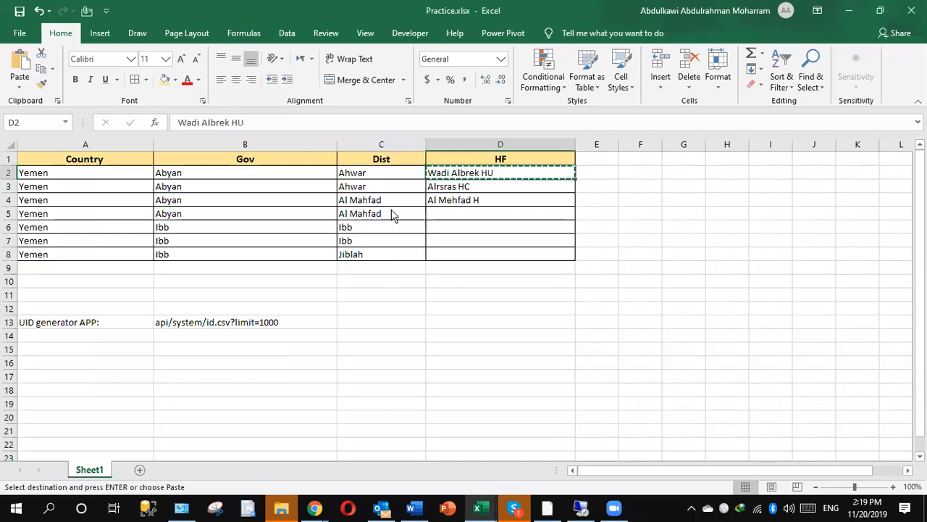
pyautogui.hotkey('alt', 'Tab')
pyautogui.hotkey('ctrl', 'v')
# - Enter WA as the Short name and "this is Health facility level OU" as the Description of the Wadi Albrek HU unit
pyautogui.click(79, 313)
pyautogui.write('WA')
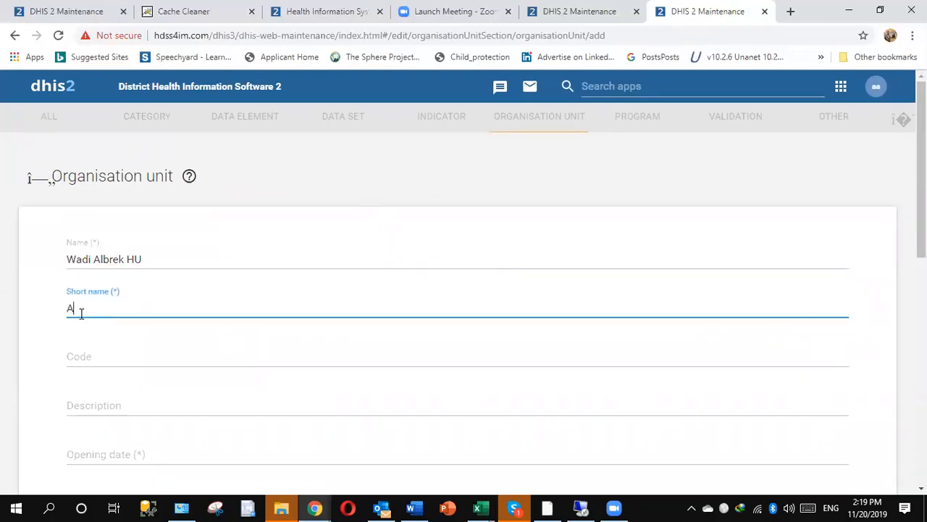
pyautogui.click(123, 454)
pyautogui.click(174, 424)
pyautogui.click(141, 404)
pyautogui.write('thi')
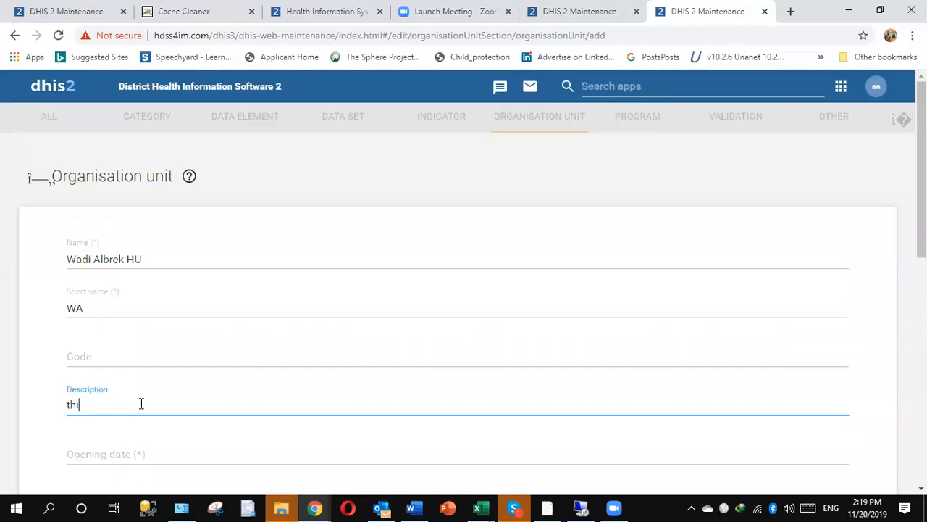
pyautogui.write('s is HEalth')
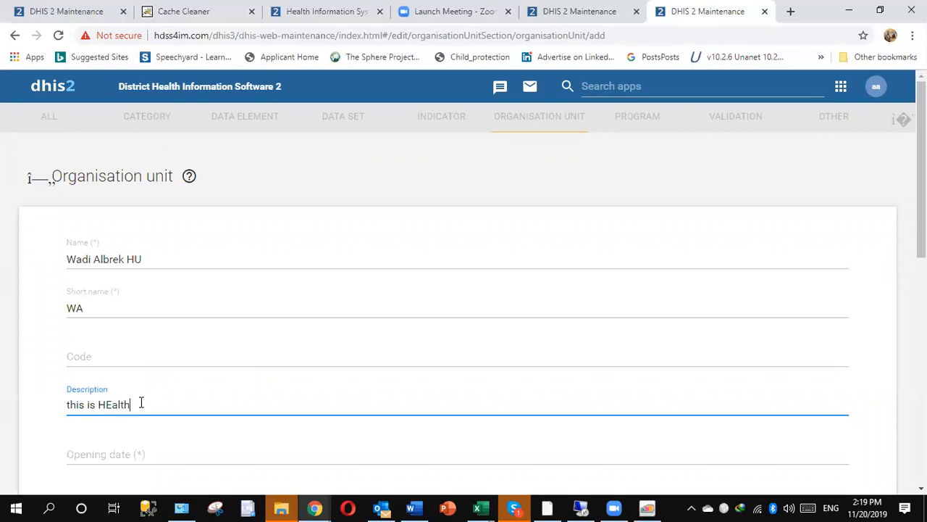
pyautogui.press('BackSpace')
pyautogui.press('BackSpace')
pyautogui.press('BackSpace')
pyautogui.press('BackSpace')
pyautogui.press('BackSpace')
pyautogui.write('ealth facility level 0')
pyautogui.write('U')
# - Set the Opening date to 19 November 2002 and save the Wadi Albrek HU organisation unit
pyautogui.scroll(-1, 268, 384)
pyautogui.click(170, 374)
pyautogui.click(384, 155)
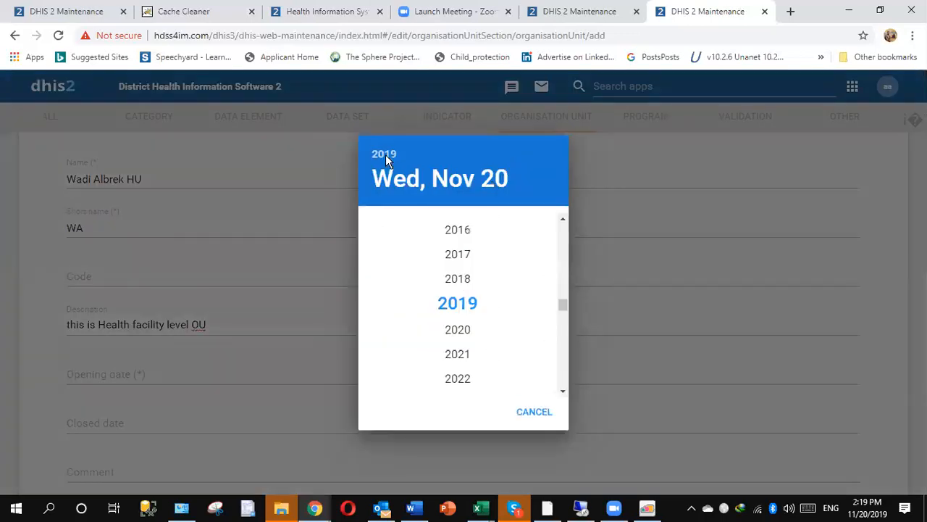
pyautogui.moveTo(563, 306)
pyautogui.mouseDown()
pyautogui.moveTo(563, 274)
pyautogui.moveTo(564, 303)
pyautogui.mouseUp()
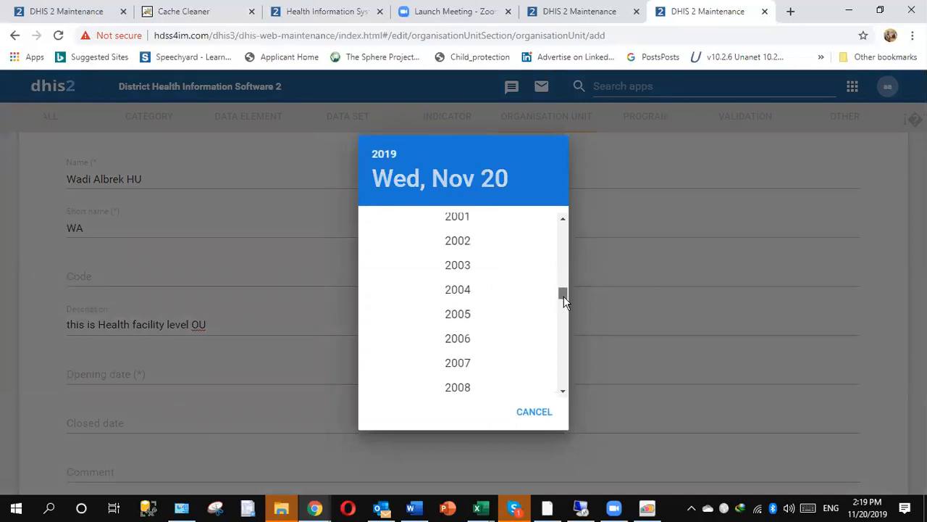
pyautogui.click(467, 246)
pyautogui.click(436, 341)
pyautogui.scroll(-5, 891, 472)
pyautogui.scroll(-2, 891, 473)
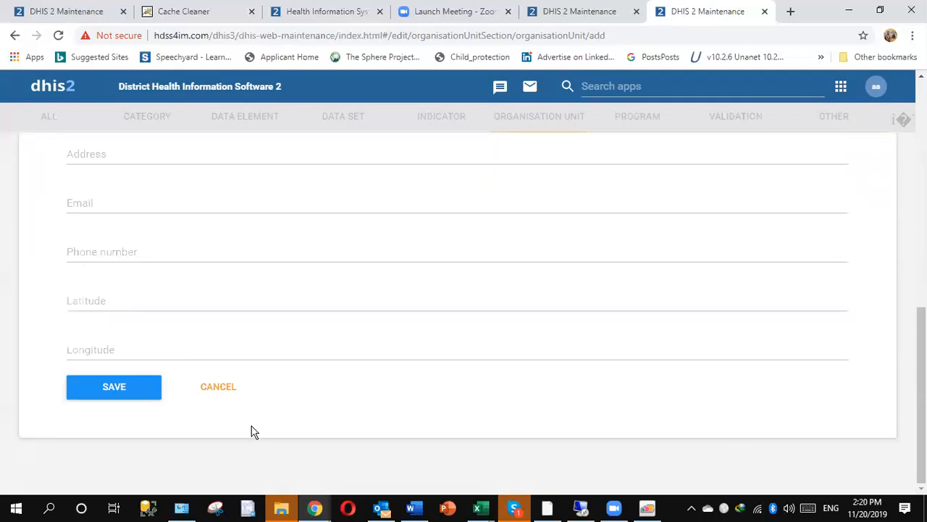
pyautogui.click(125, 393)
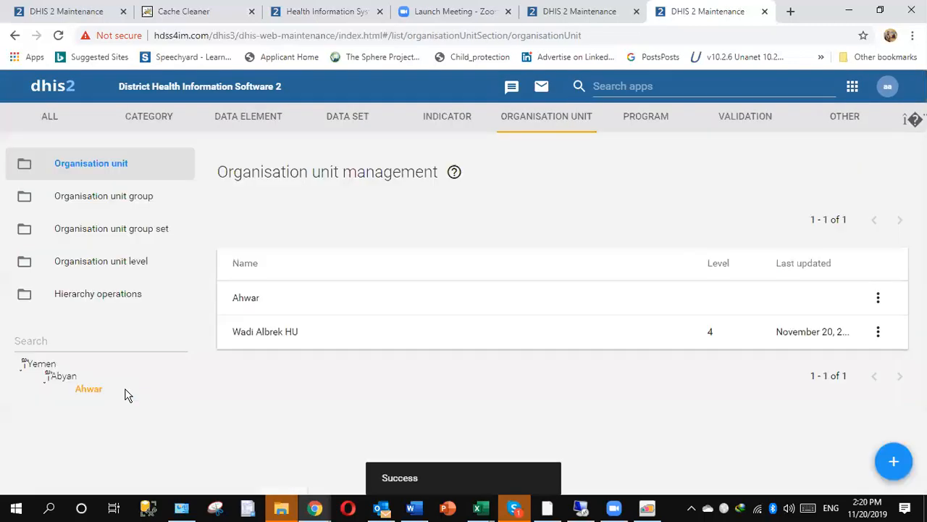
# - Check the saved Wadi Albrek HU record, return to the list and select Wadi Albrek HU under Ahwar in the hierarchy tree
pyautogui.click(262, 340)
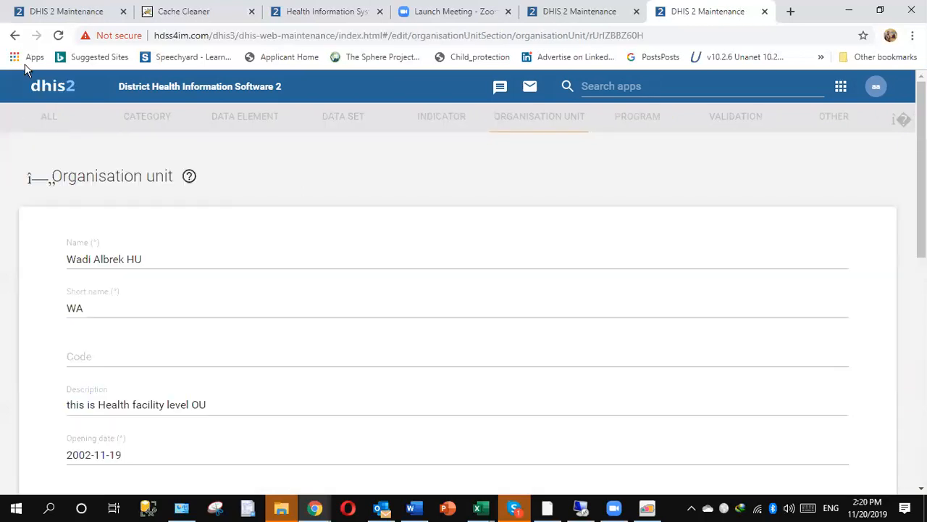
pyautogui.click(14, 35)
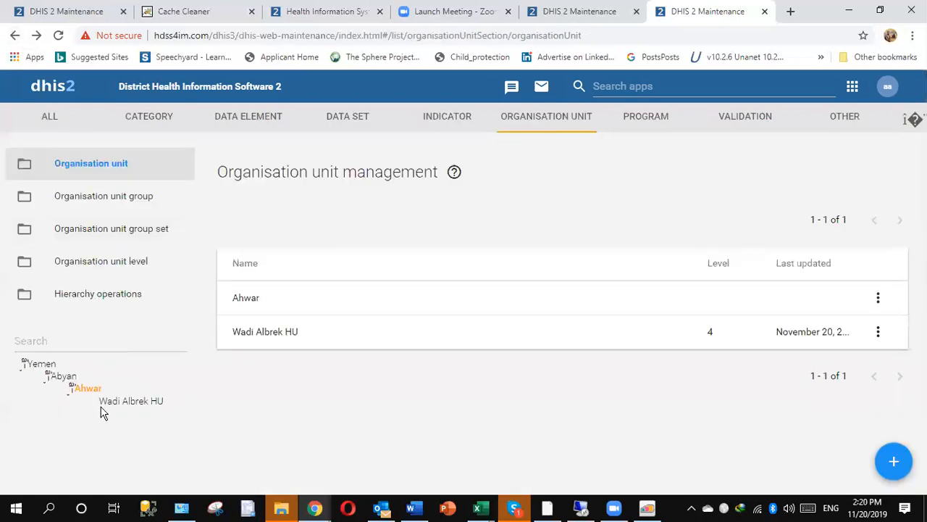
pyautogui.click(102, 407)
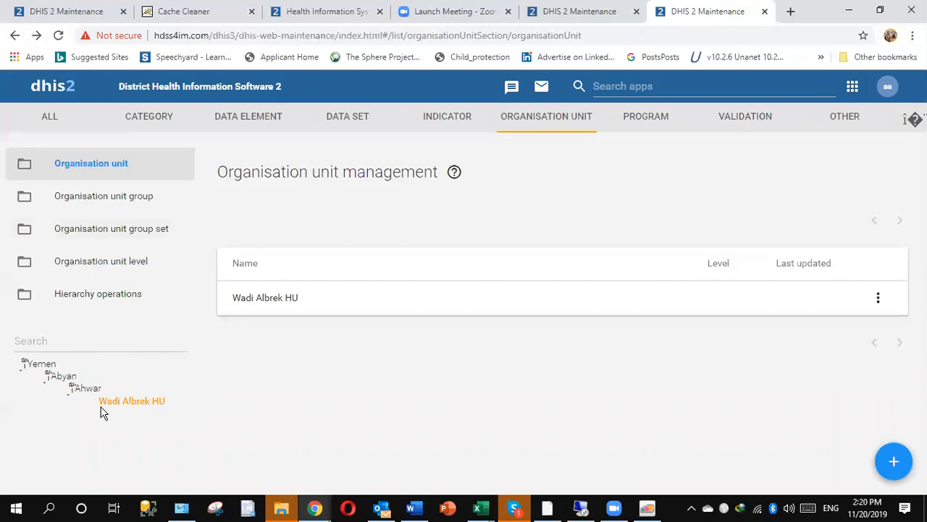
# - Collapse and re-expand Yemen, Abyan and Ahwar in the hierarchy tree to review the nested levels
pyautogui.click(24, 363)
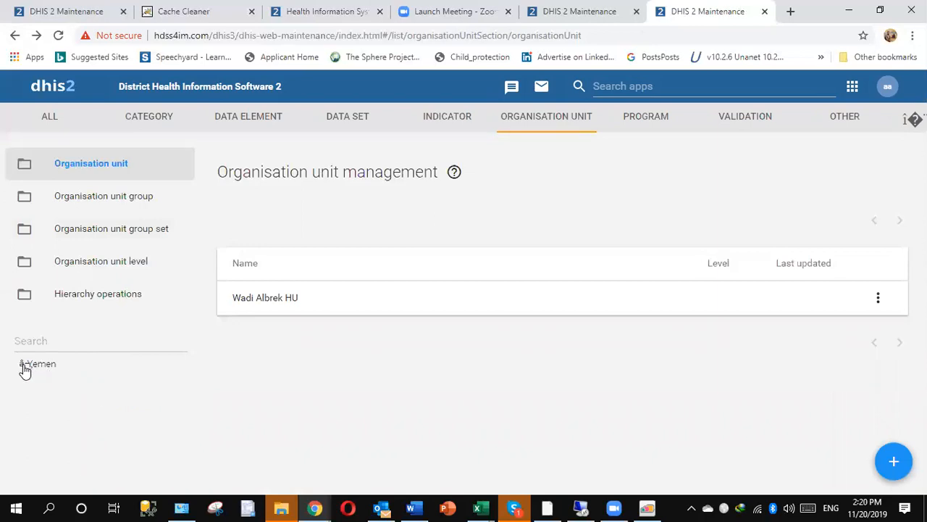
pyautogui.click(24, 364)
pyautogui.click(48, 377)
pyautogui.click(47, 376)
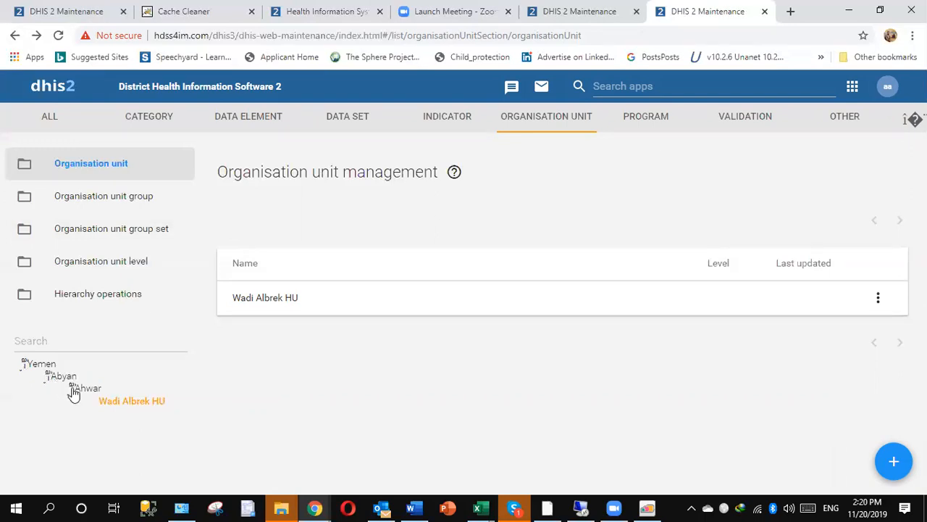
pyautogui.click(71, 387)
pyautogui.click(70, 386)
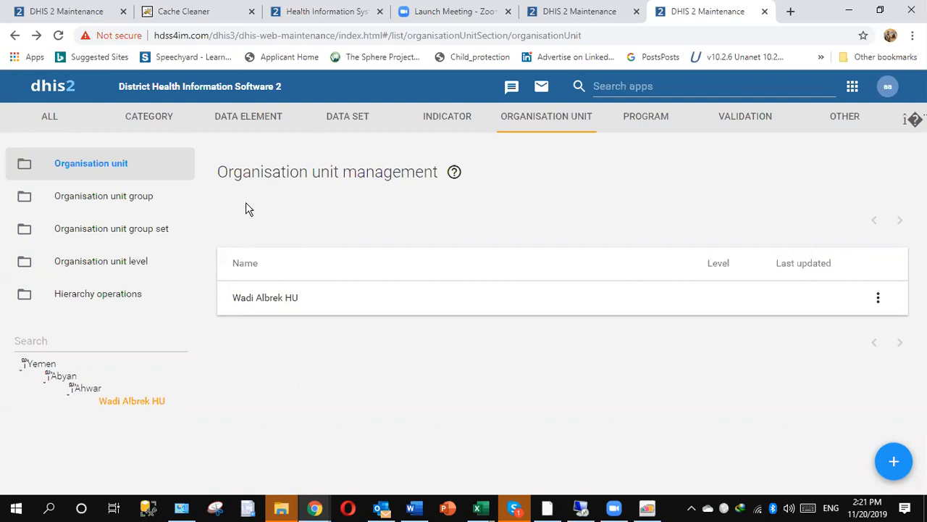
pyautogui.tripleClick(235, 174)
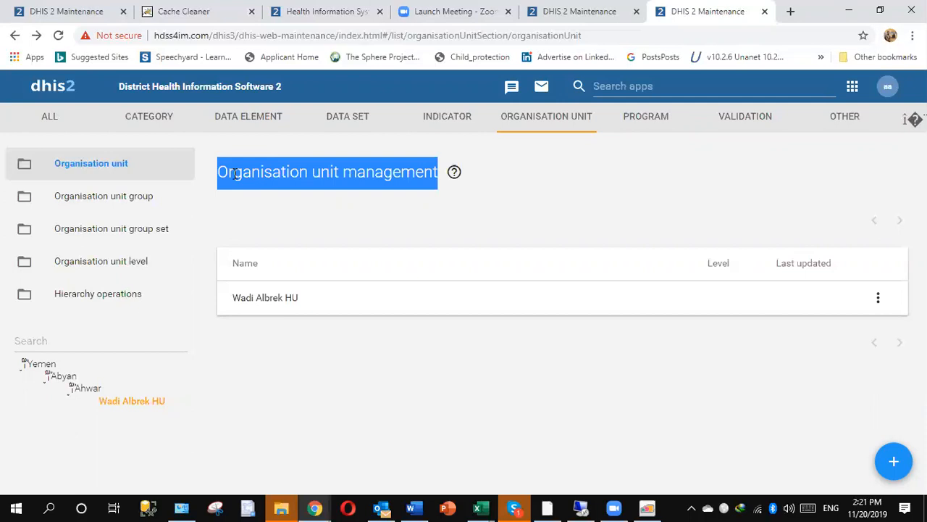
pyautogui.click(490, 511)
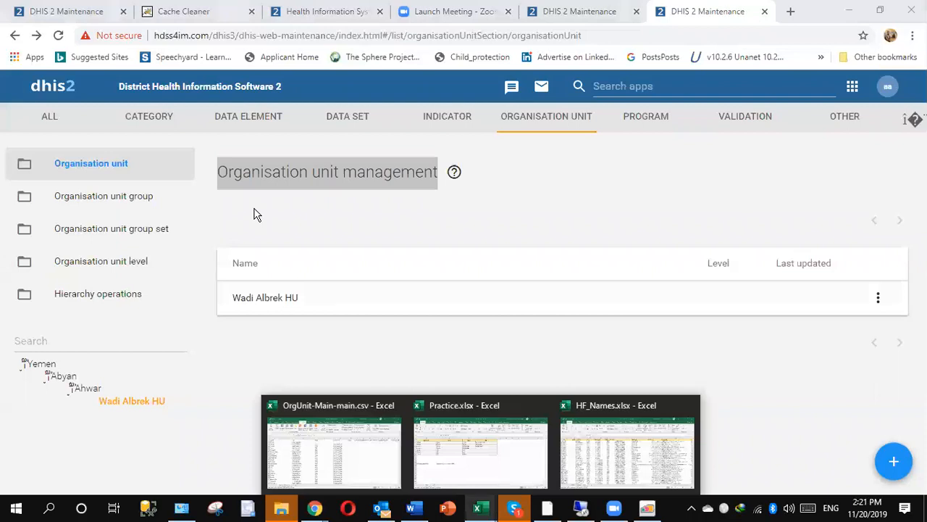
pyautogui.click(254, 213)
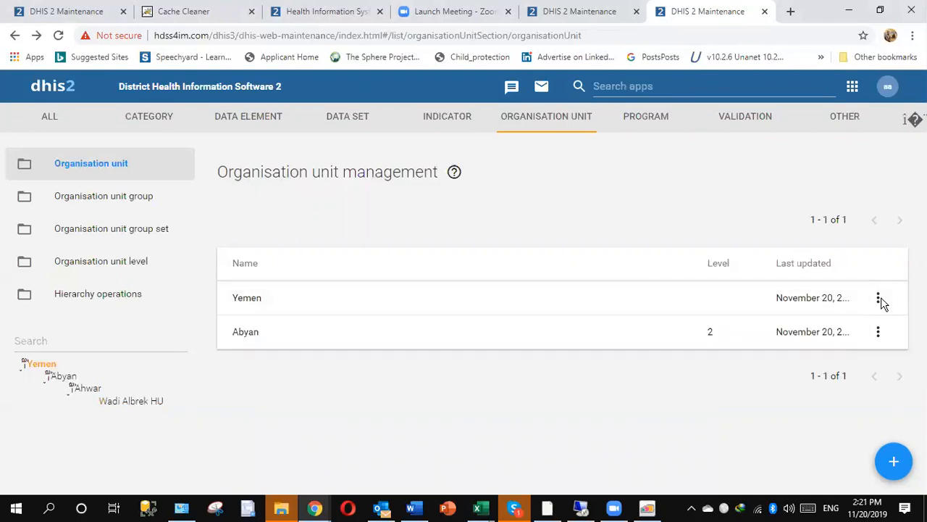
# - Show the details of the Yemen organisation unit and highlight its Id
pyautogui.click(815, 330)
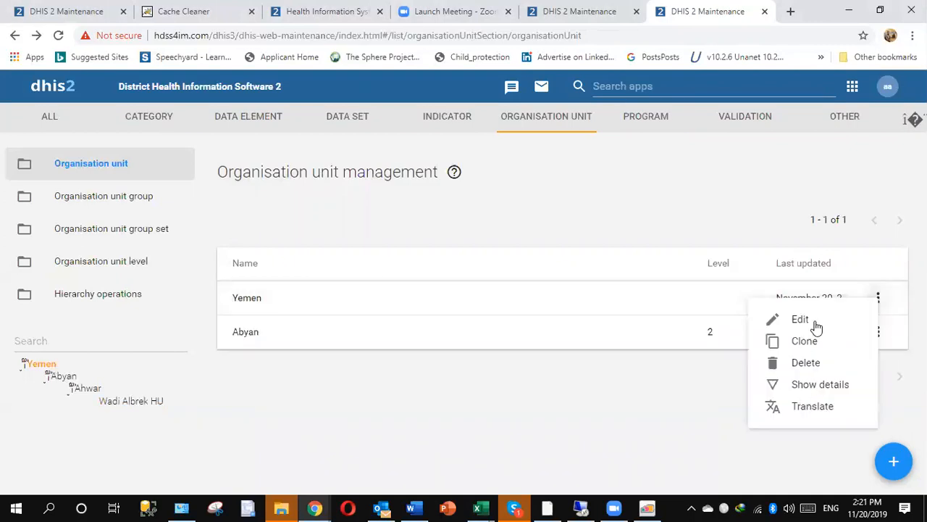
pyautogui.click(790, 384)
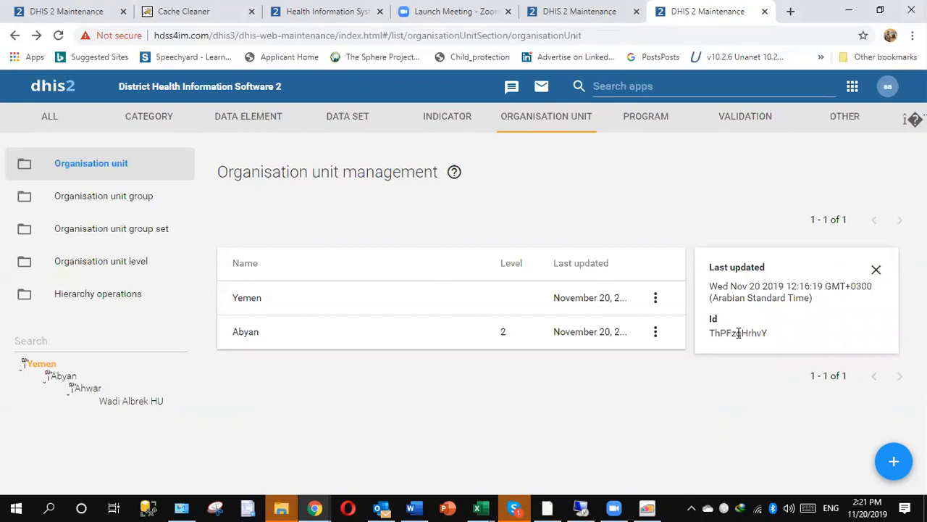
pyautogui.doubleClick(738, 333)
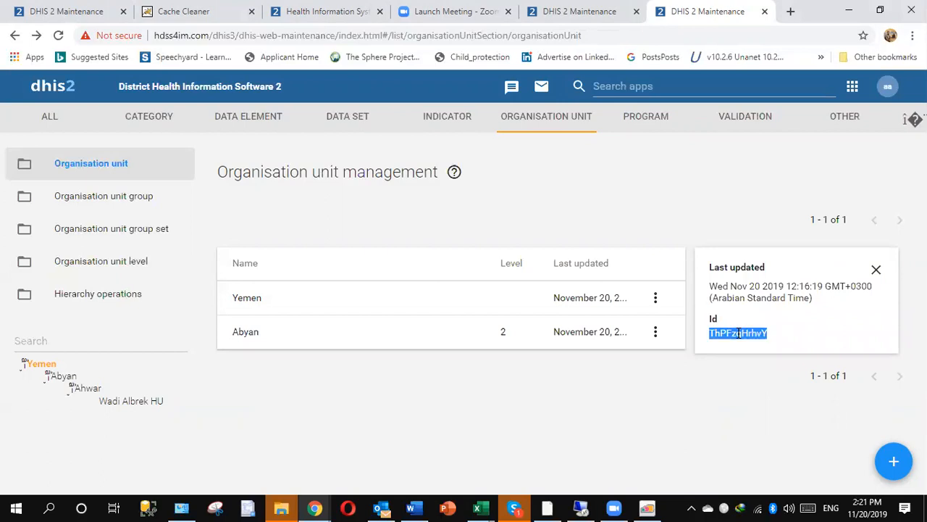
# - Select Abyan in the hierarchy tree, show its details and highlight its Id
pyautogui.click(63, 377)
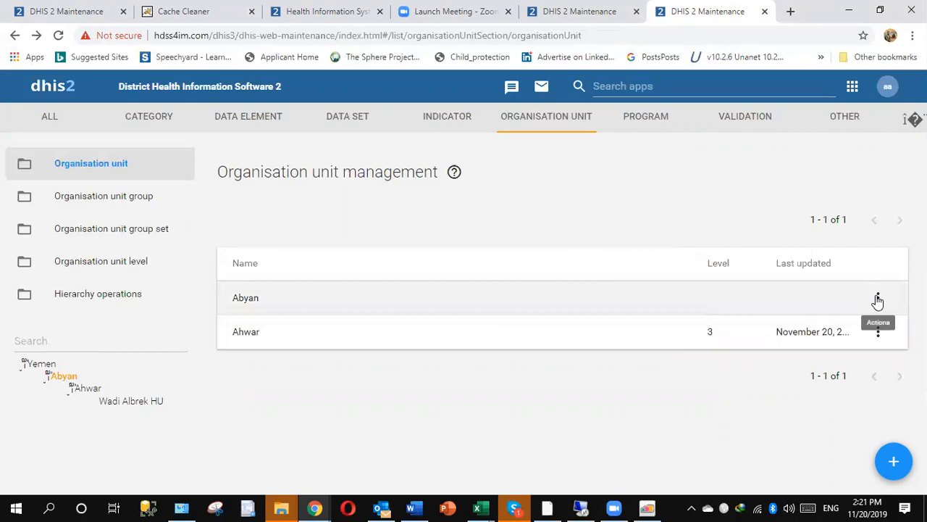
pyautogui.click(877, 298)
pyautogui.click(802, 389)
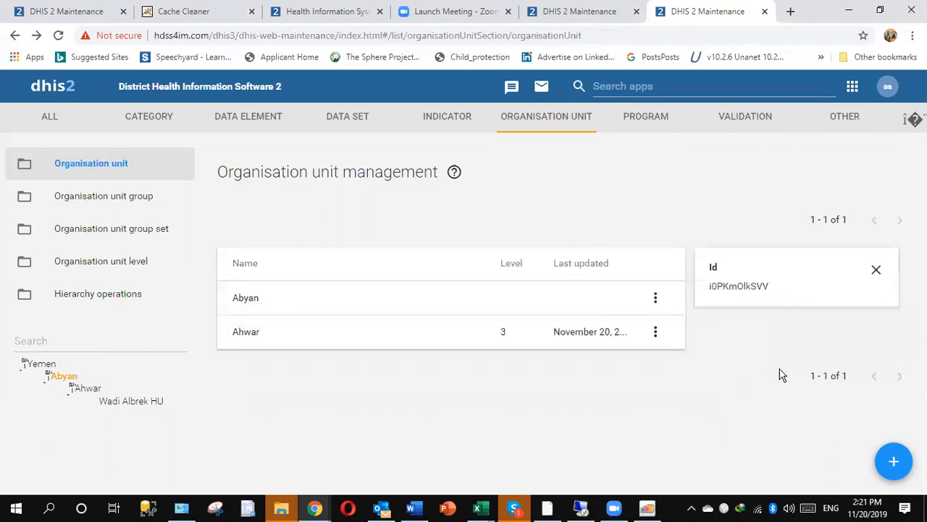
pyautogui.doubleClick(734, 284)
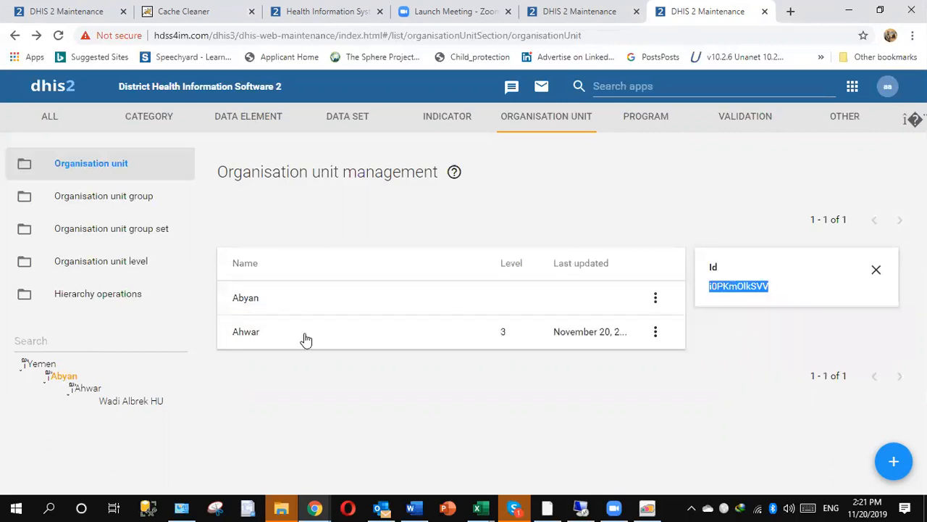
# - Select Ahwar in the hierarchy tree, show the details of its child Wadi Albrek HU and highlight that unit's Id
pyautogui.click(82, 393)
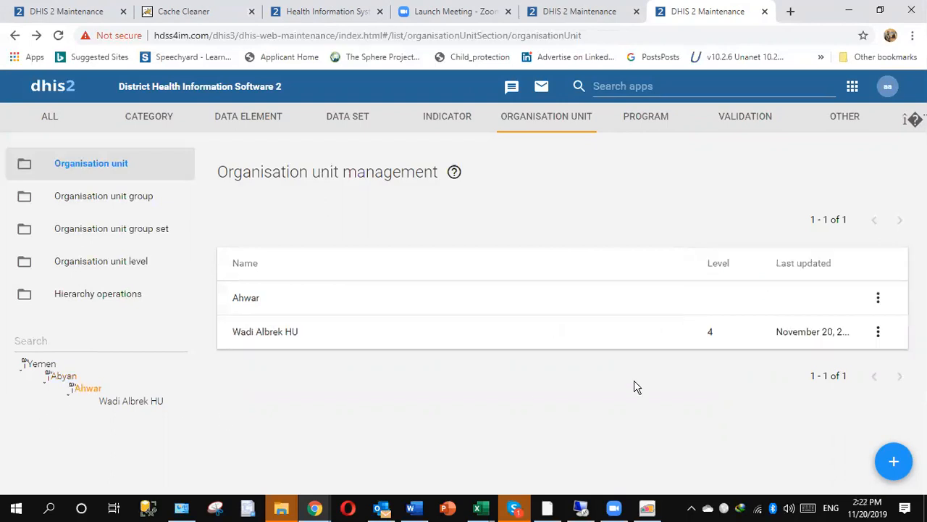
pyautogui.click(878, 302)
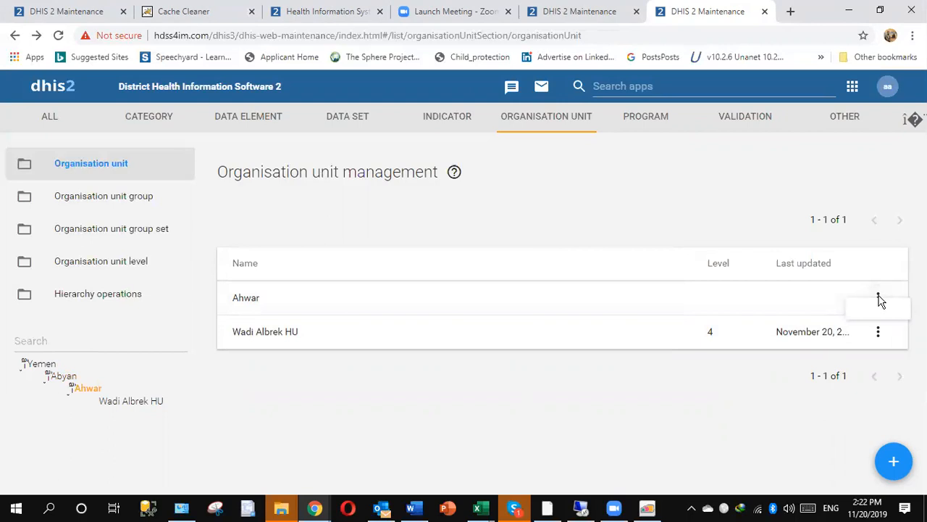
pyautogui.click(878, 333)
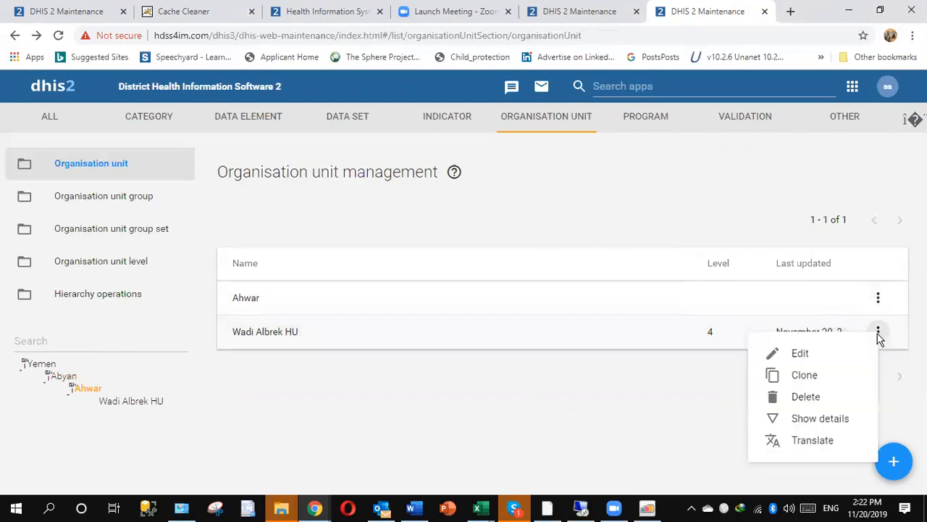
pyautogui.click(804, 425)
pyautogui.doubleClick(726, 449)
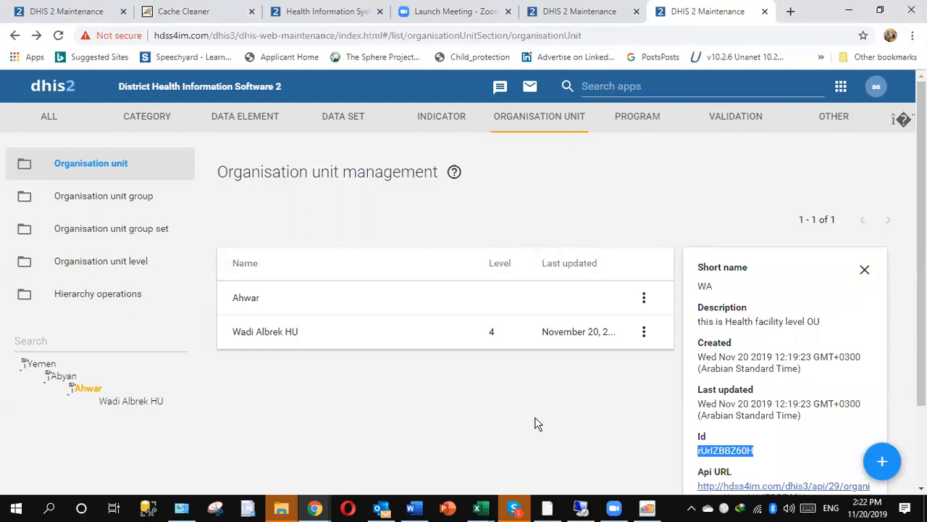
# - Select Abyan, Ahwar and Wadi Albrek HU one after another in the hierarchy tree to view each level's list
pyautogui.click(63, 377)
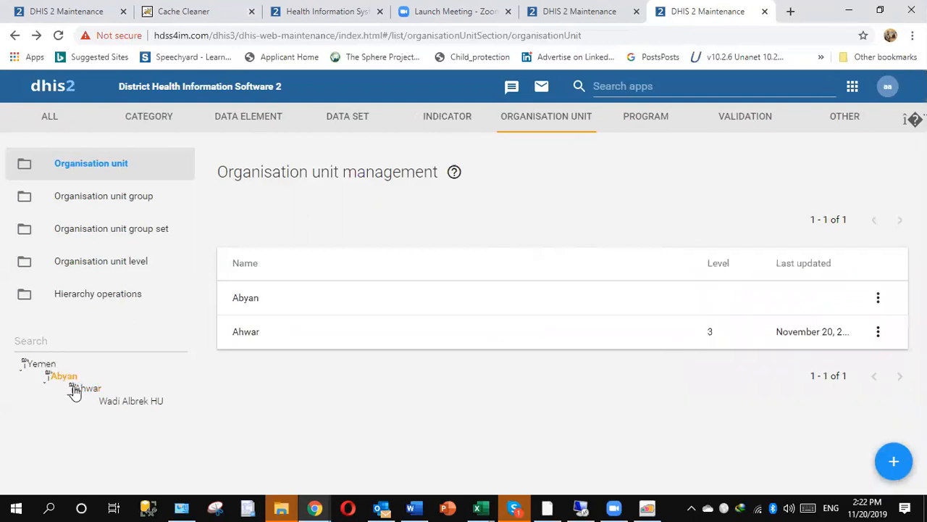
pyautogui.click(86, 390)
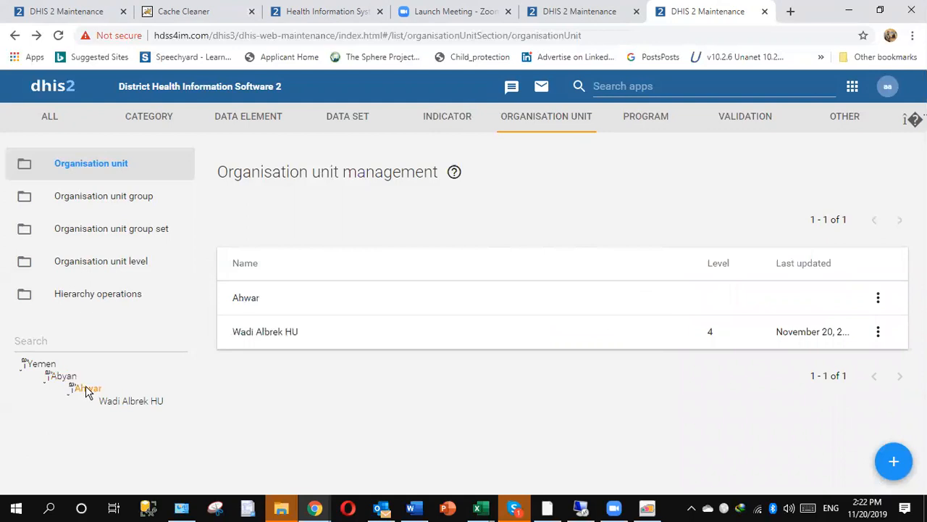
pyautogui.click(138, 403)
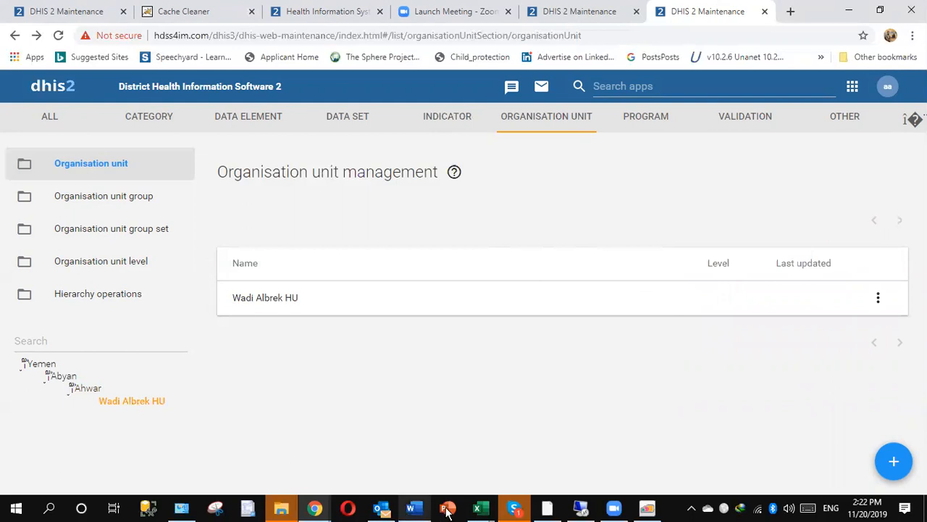
# - Switch to HF_Names.xlsx in Excel and review the Code sheet, selecting the HF_id_name entries from M2 to the last row
pyautogui.click(477, 507)
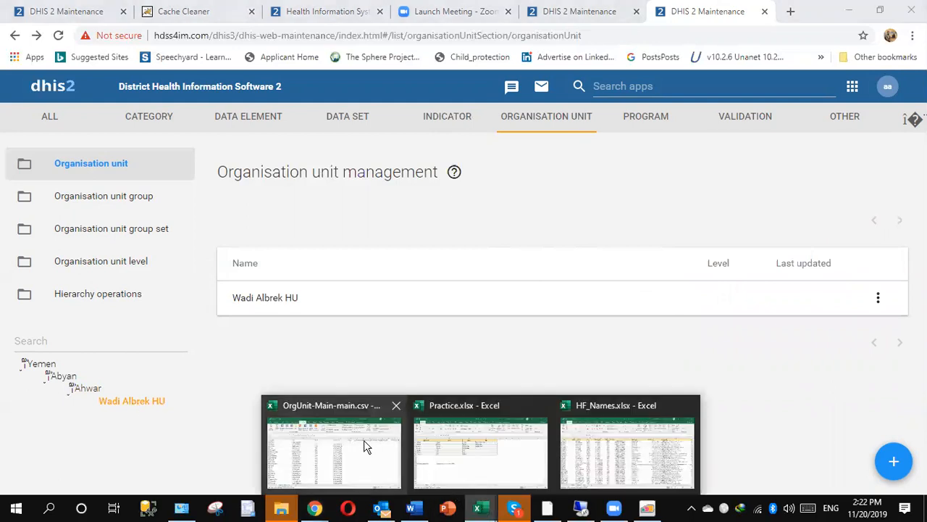
pyautogui.click(364, 440)
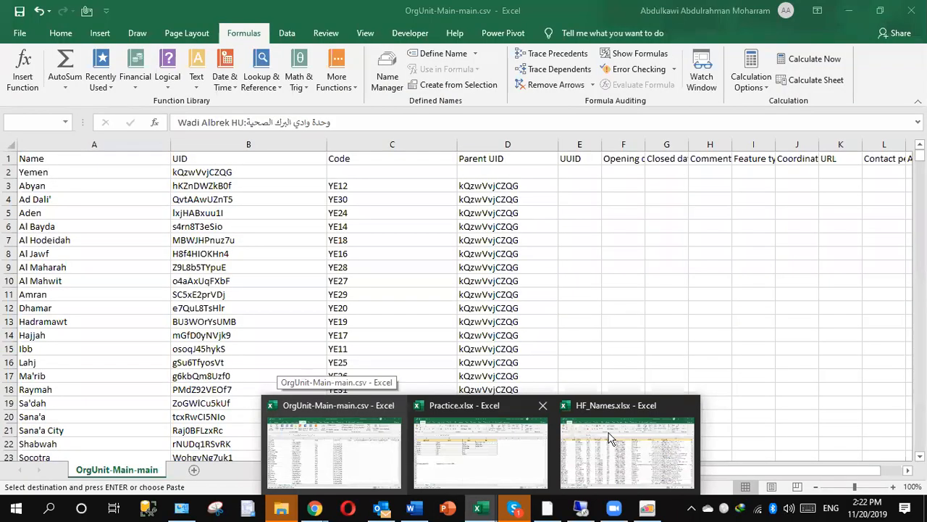
pyautogui.click(24, 155)
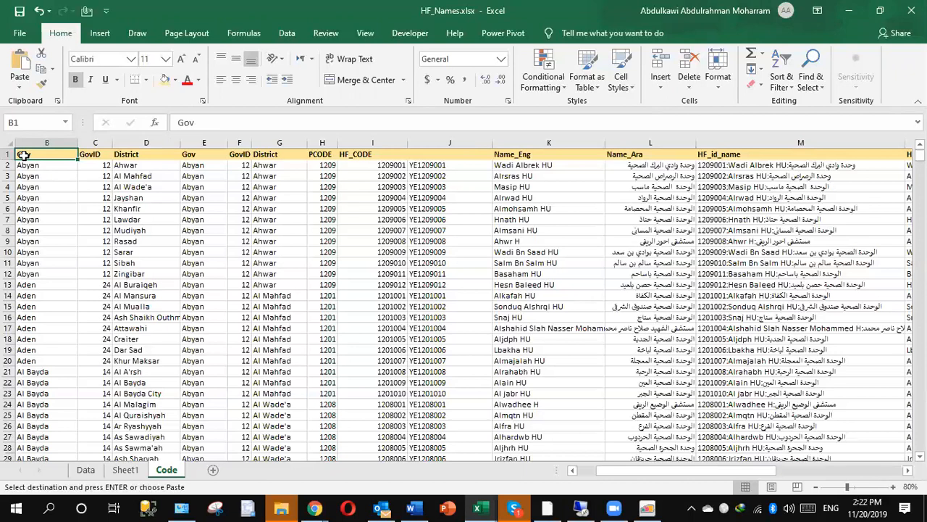
pyautogui.click(734, 167)
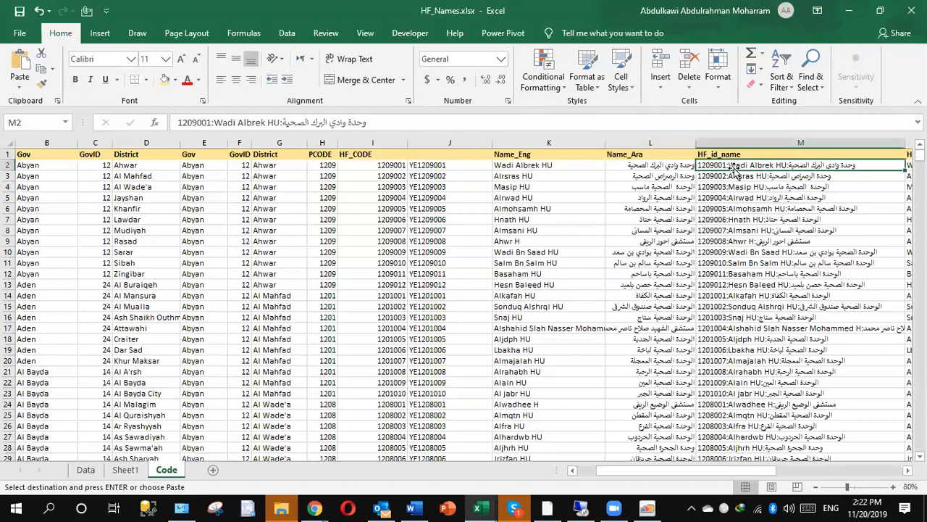
pyautogui.hotkey('ctrl', 'shift', 'Down')
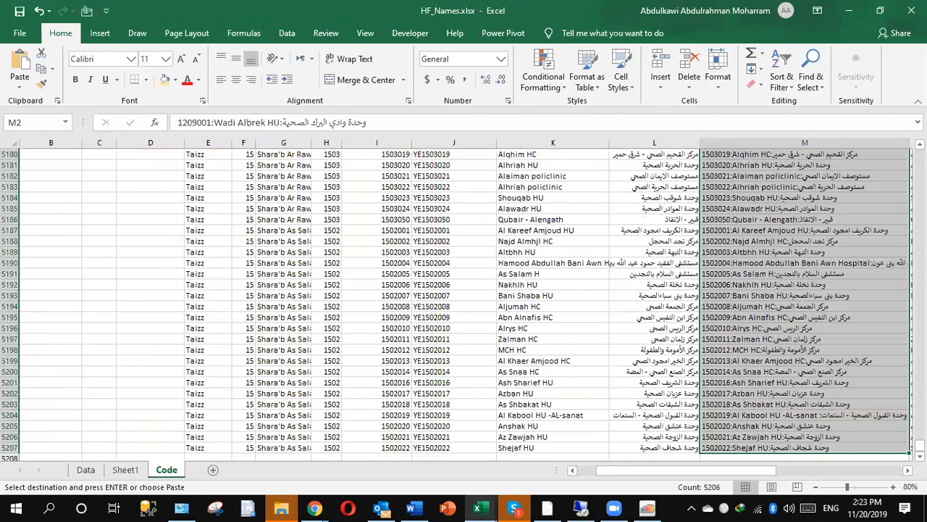
pyautogui.moveTo(920, 446); pyautogui.dragTo(920, 188)
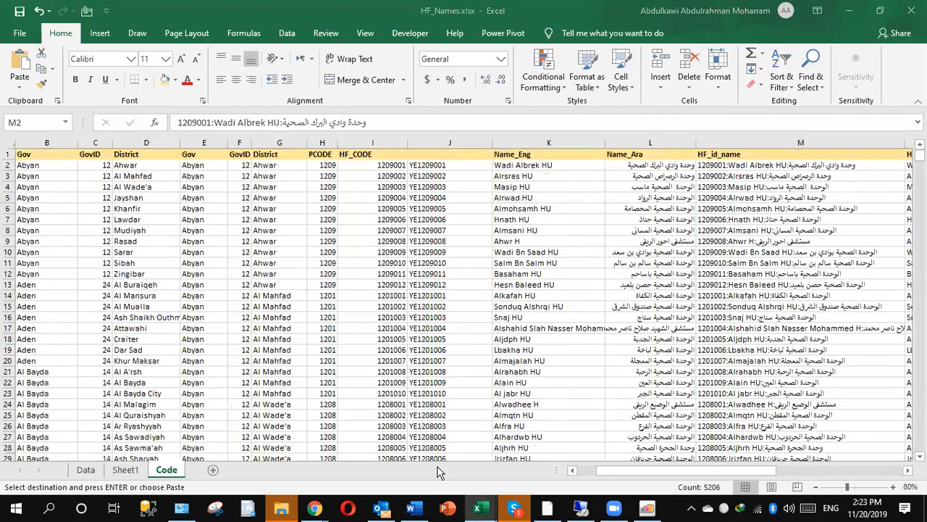
# - Switch to DHIS 2 Maintenance, select Yemen in the hierarchy tree, show its details and copy its Id
pyautogui.moveTo(478, 508)
pyautogui.moveTo(439, 472)
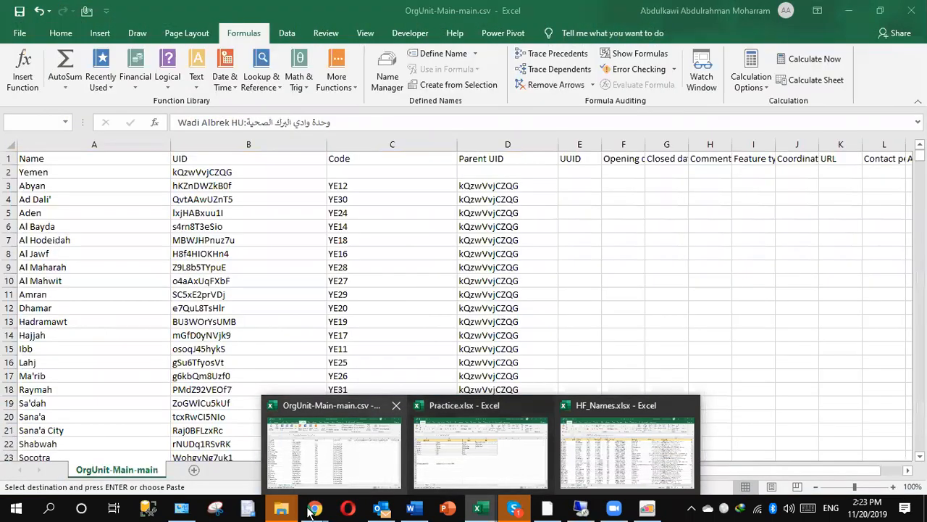
pyautogui.hotkey('alt', 'Tab')
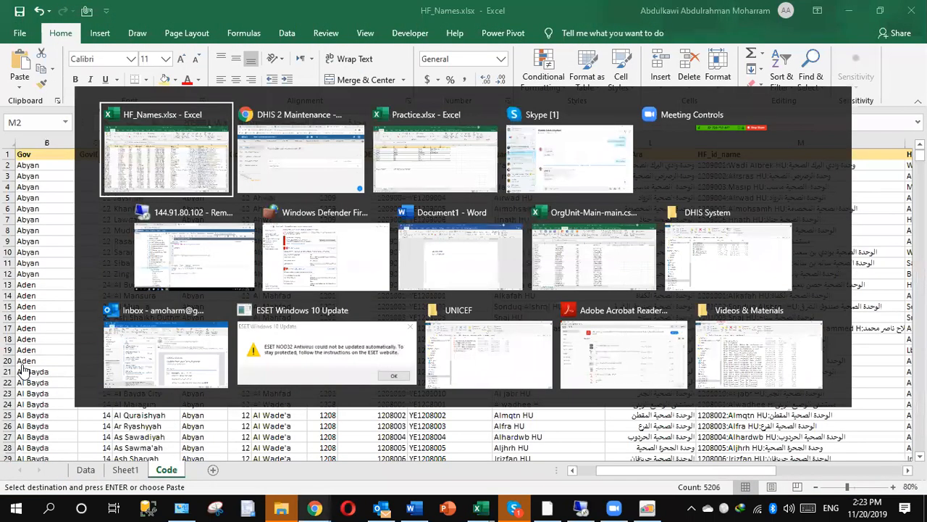
pyautogui.hotkey('alt', 'Tab')
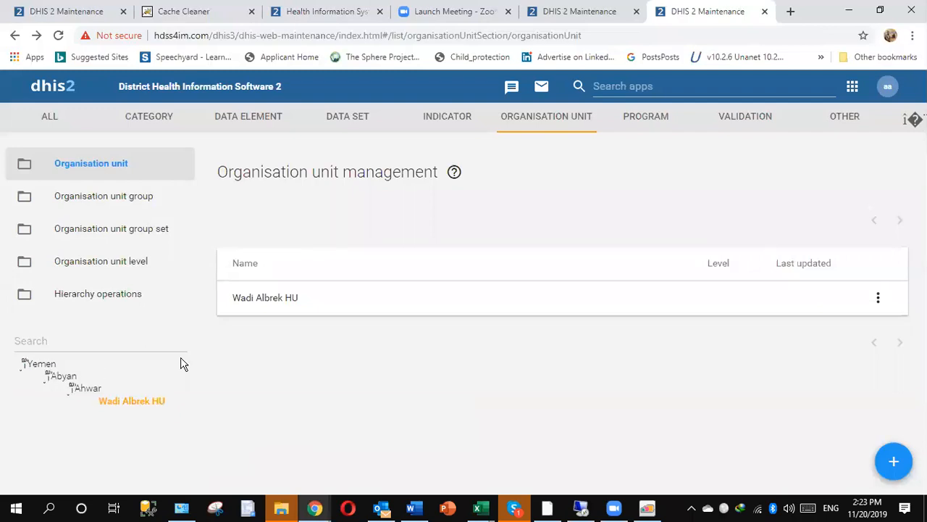
pyautogui.click(38, 368)
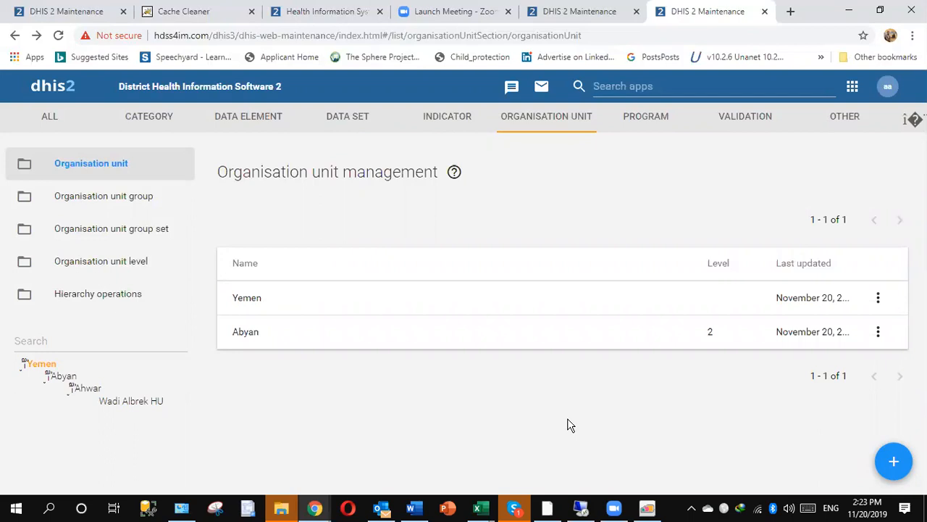
pyautogui.click(879, 297)
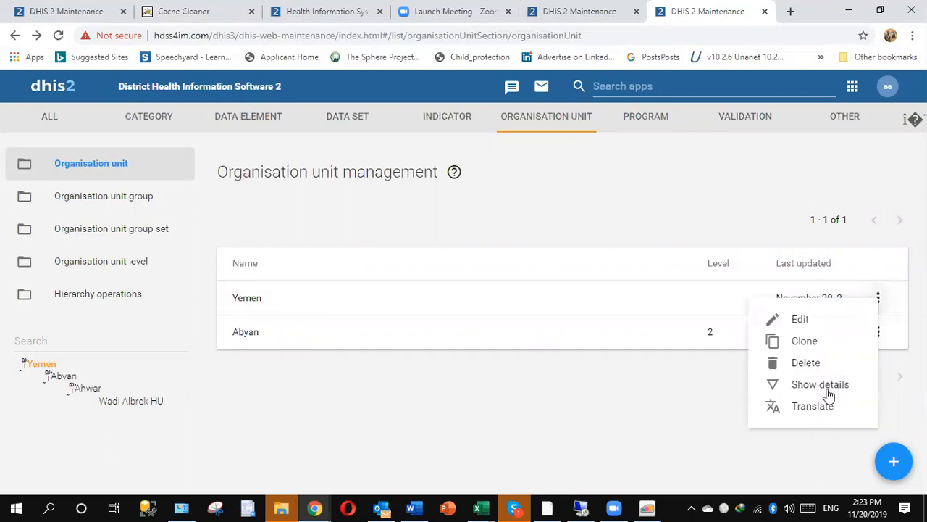
pyautogui.click(820, 384)
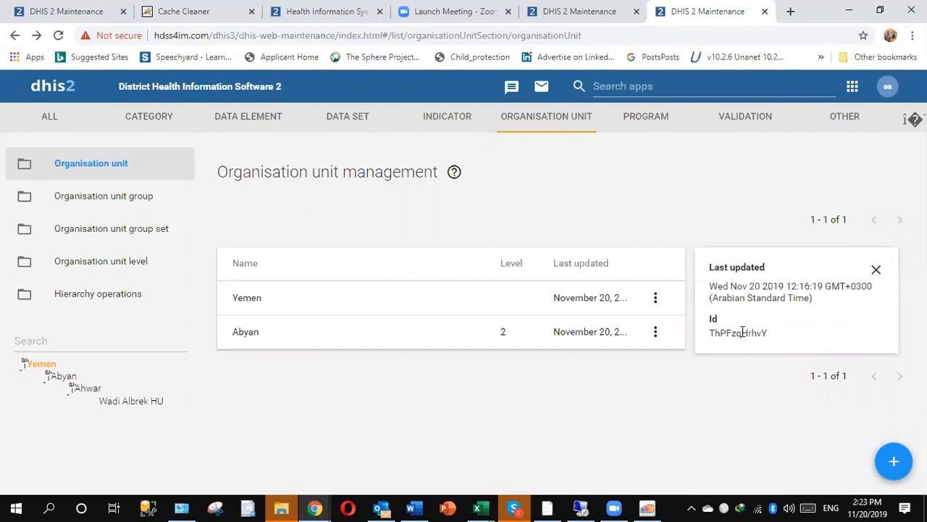
pyautogui.doubleClick(742, 331)
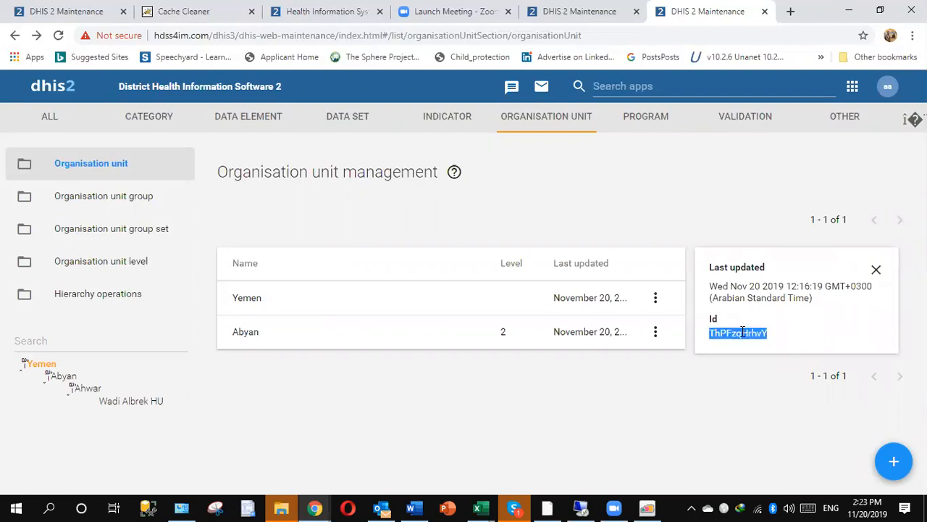
pyautogui.rightClick(742, 332)
pyautogui.click(745, 344)
# - Switch to OrgUnit-Main-main.csv in Excel and insert a new worksheet
pyautogui.hotkey('alt', 'Tab')
pyautogui.hotkey('alt', 'Tab')
pyautogui.hotkey('alt', 'Tab')
pyautogui.hotkey('alt', 'Tab')
pyautogui.hotkey('alt', 'Tab')
pyautogui.hotkey('alt', 'Tab')
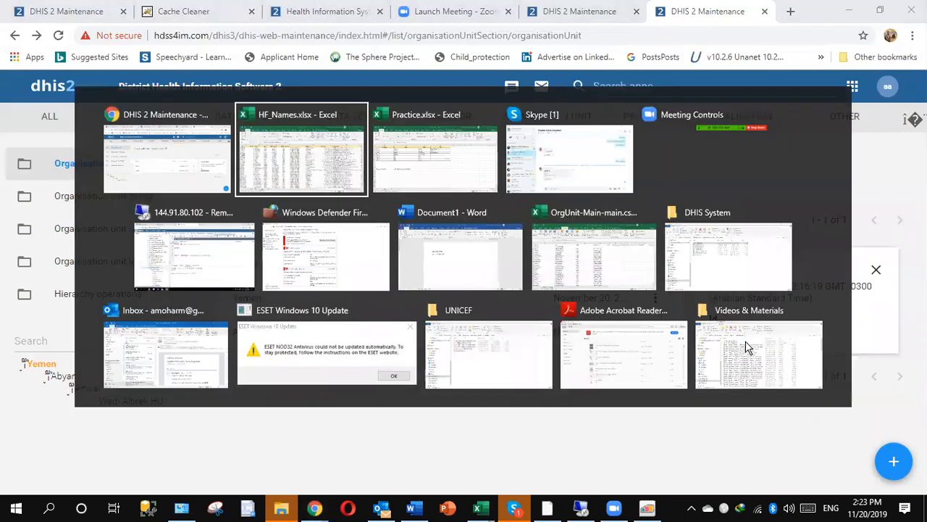
pyautogui.hotkey('alt', 'Tab')
pyautogui.hotkey('alt', 'Tab')
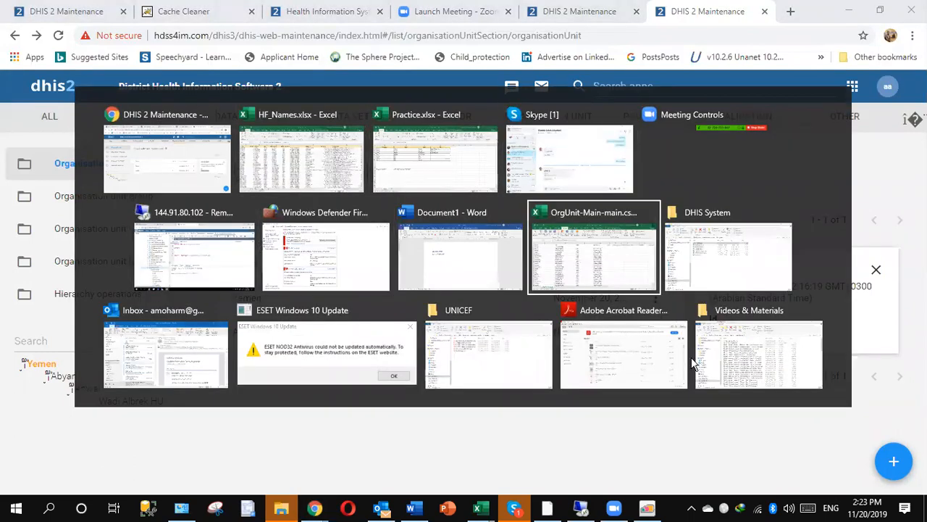
pyautogui.hotkey('shift', 'F11')
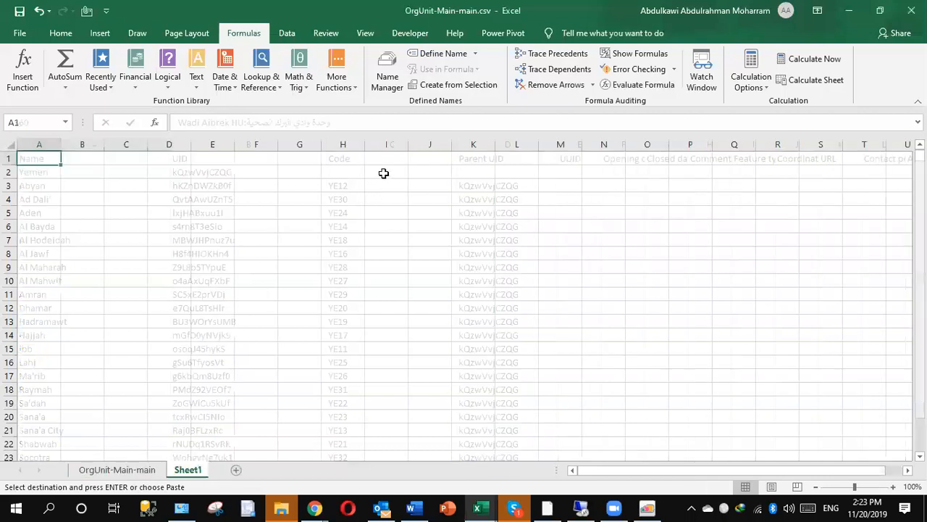
# - Try to paste the copied Id into cell I2 of the new sheet and widen column I
pyautogui.click(383, 173)
pyautogui.hotkey('ctrl', 'v')
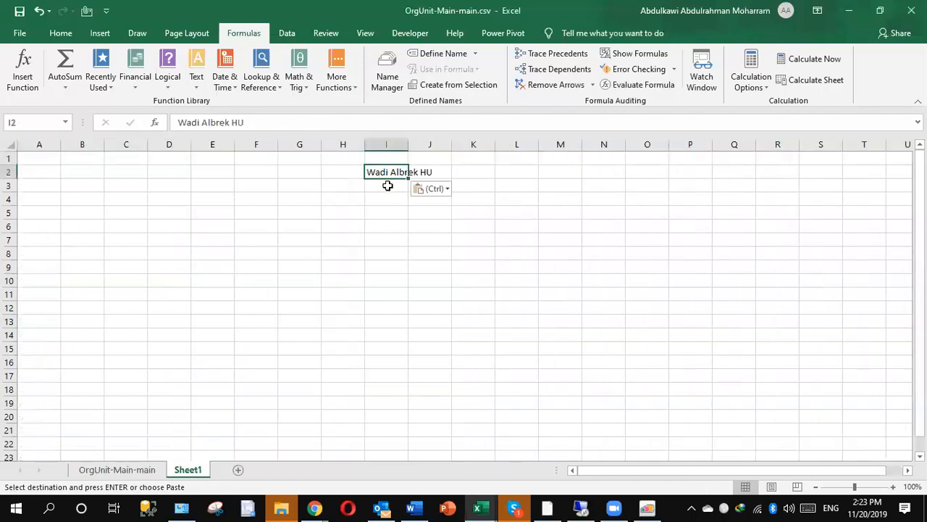
pyautogui.moveTo(409, 145); pyautogui.dragTo(482, 158)
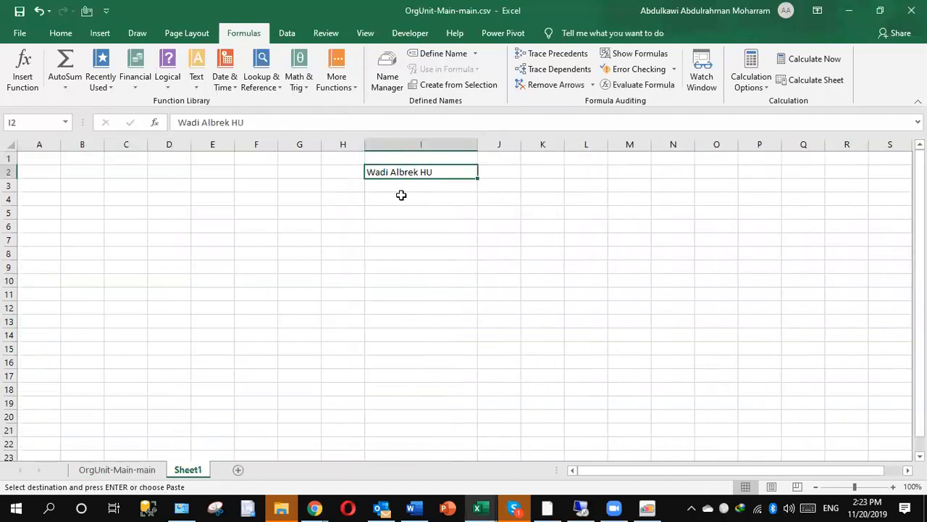
# - Copy the header row from Name through Phone number on the OrgUnit-Main-main sheet into Sheet1, starting at A1
pyautogui.hotkey('alt', 'Tab')
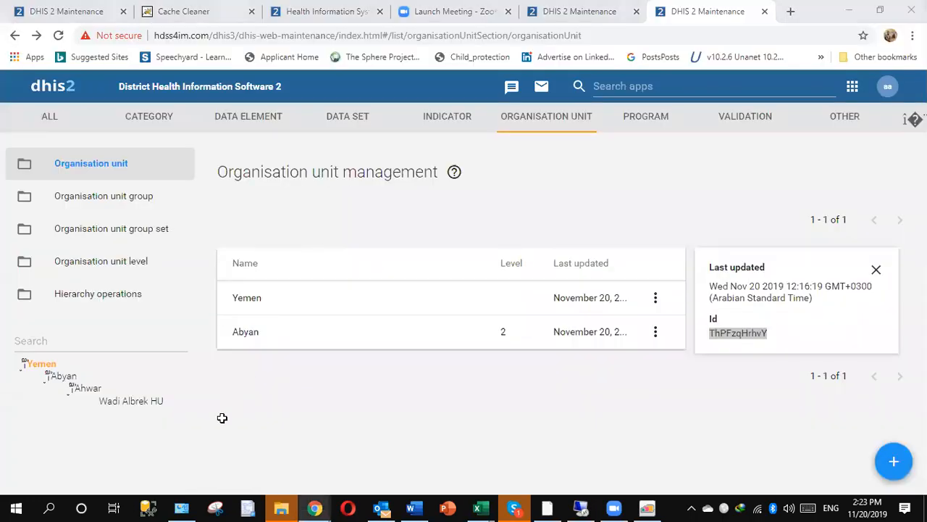
pyautogui.hotkey('alt', 'Tab')
pyautogui.click(129, 468)
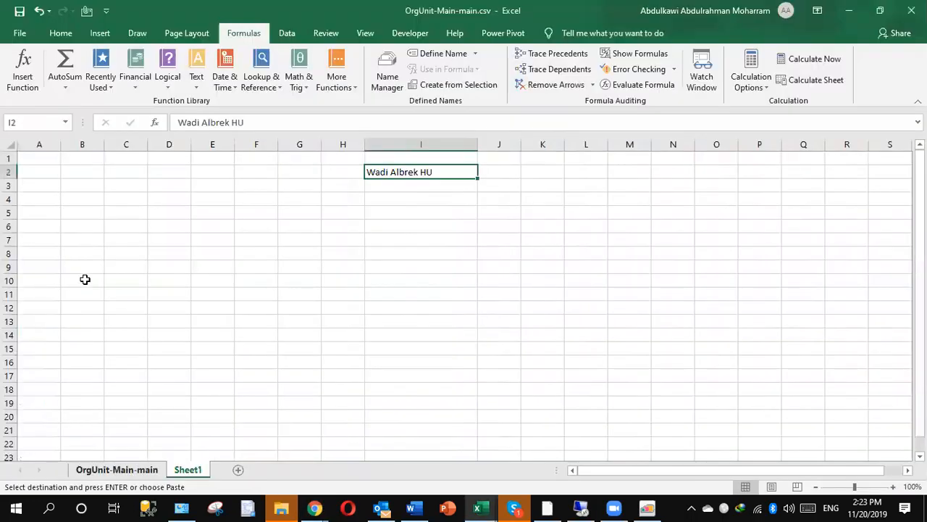
pyautogui.moveTo(32, 156); pyautogui.dragTo(743, 159)
pyautogui.hotkey('ctrl', 'c')
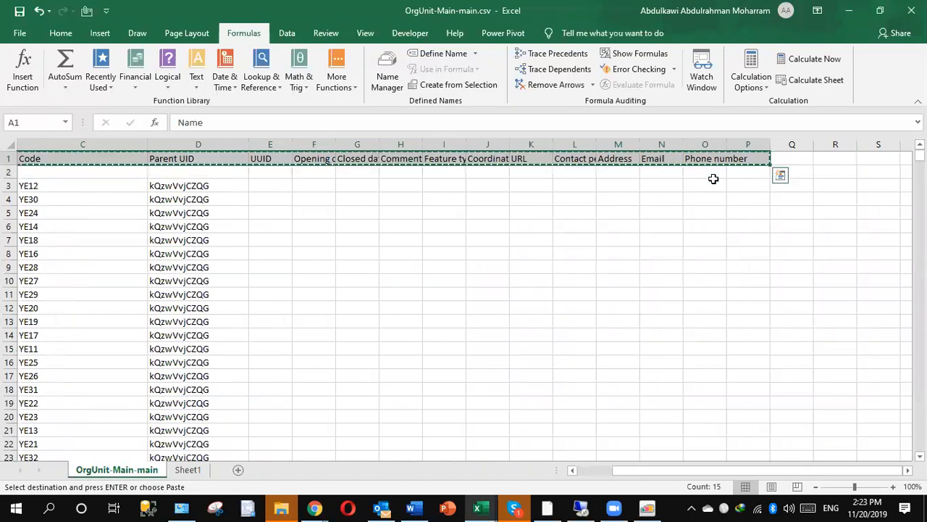
pyautogui.click(183, 468)
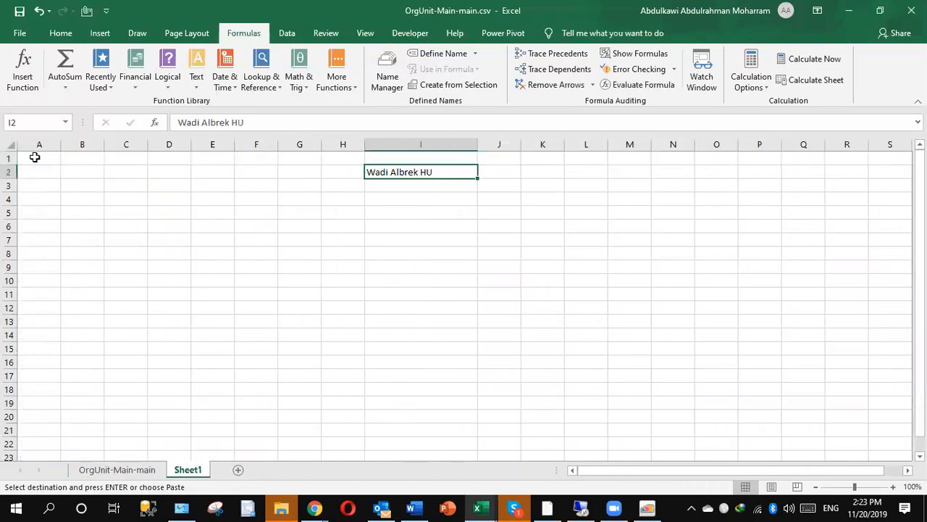
pyautogui.click(34, 157)
pyautogui.hotkey('ctrl', 'v')
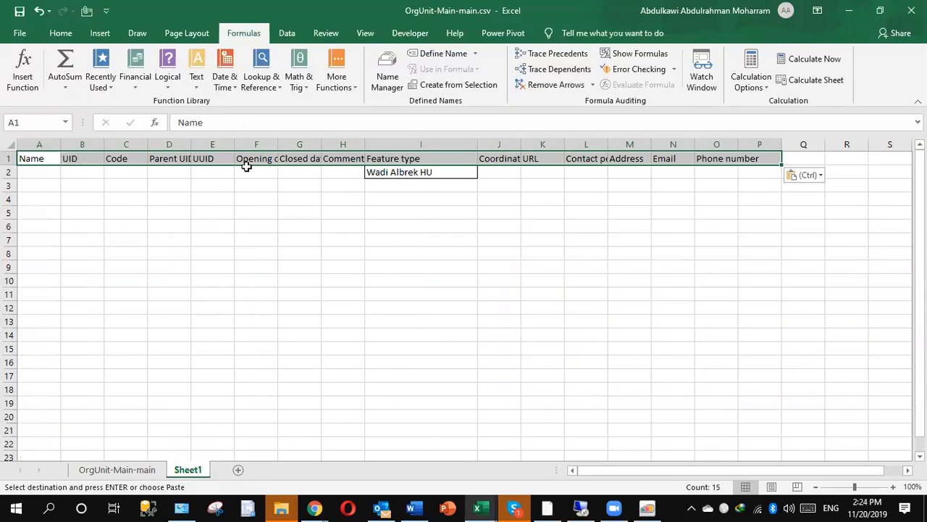
# - Widen the Opening date and Parent UID columns in Sheet1 and review the header cells from Name to Phone number
pyautogui.moveTo(278, 144); pyautogui.dragTo(330, 154)
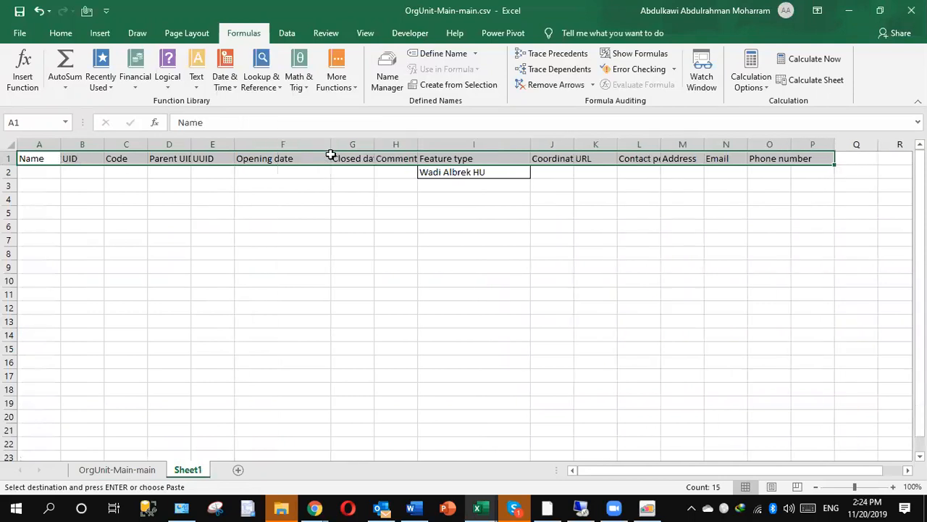
pyautogui.click(37, 157)
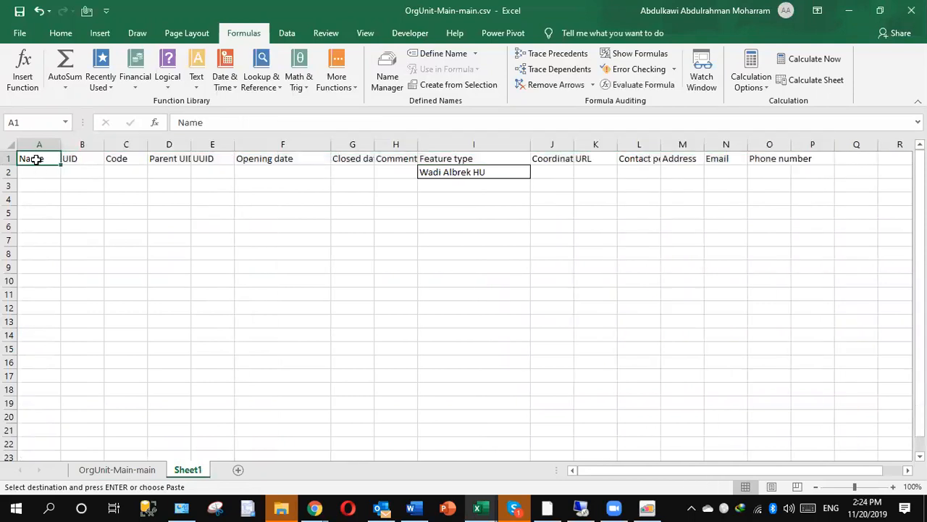
pyautogui.click(87, 158)
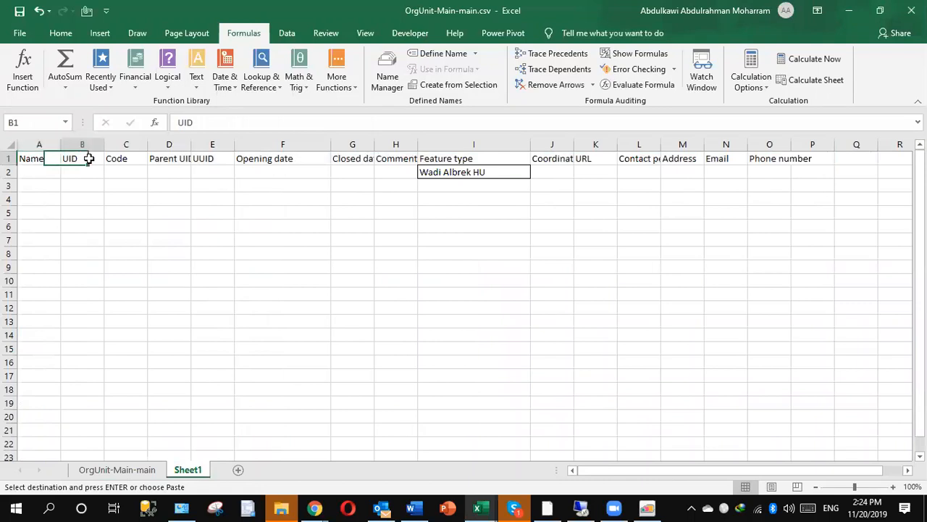
pyautogui.click(128, 158)
pyautogui.click(182, 156)
pyautogui.moveTo(191, 147); pyautogui.dragTo(248, 148)
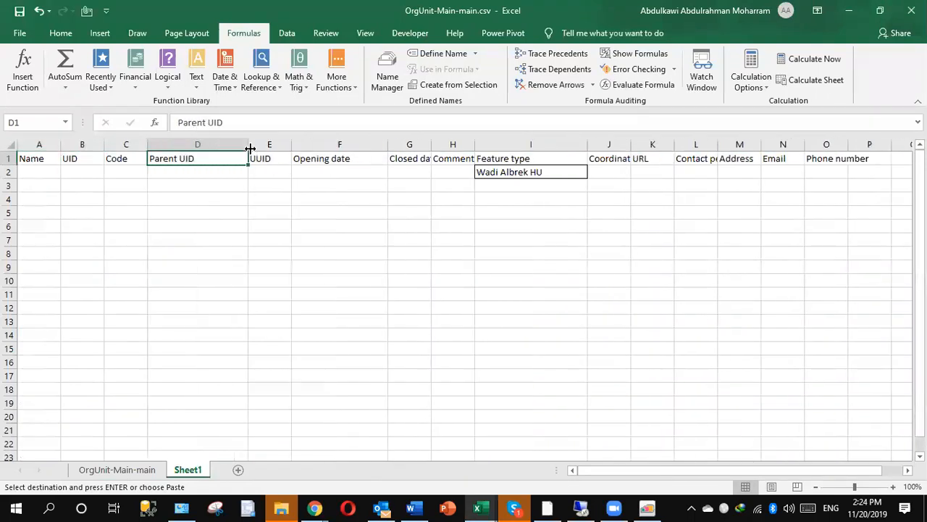
pyautogui.click(269, 158)
pyautogui.click(334, 159)
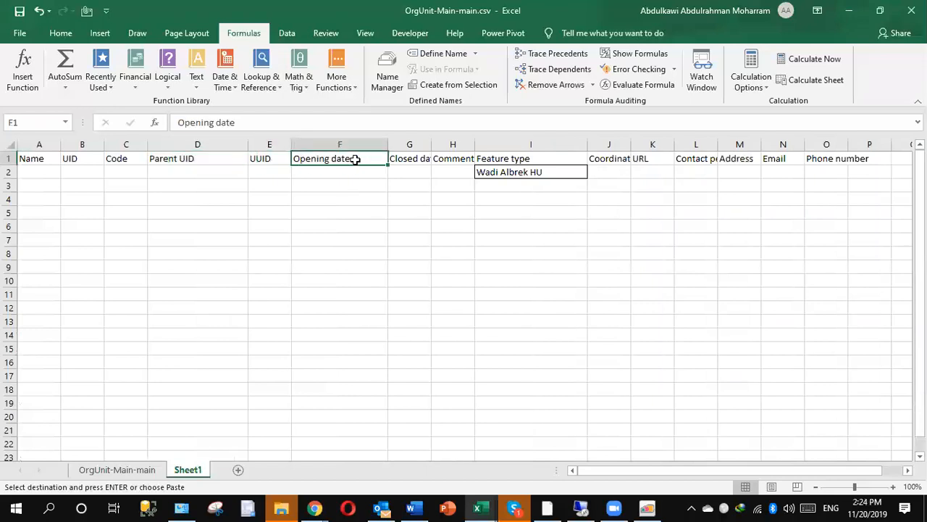
pyautogui.click(418, 158)
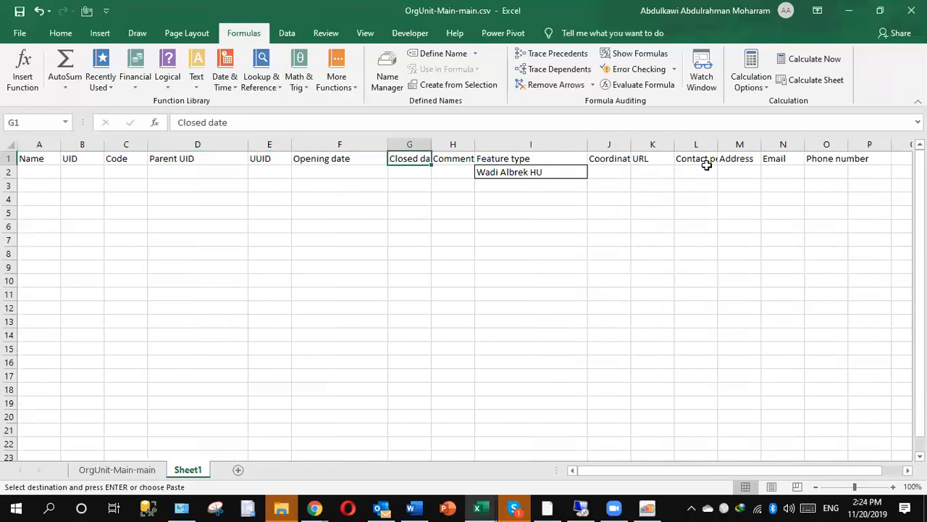
pyautogui.click(831, 158)
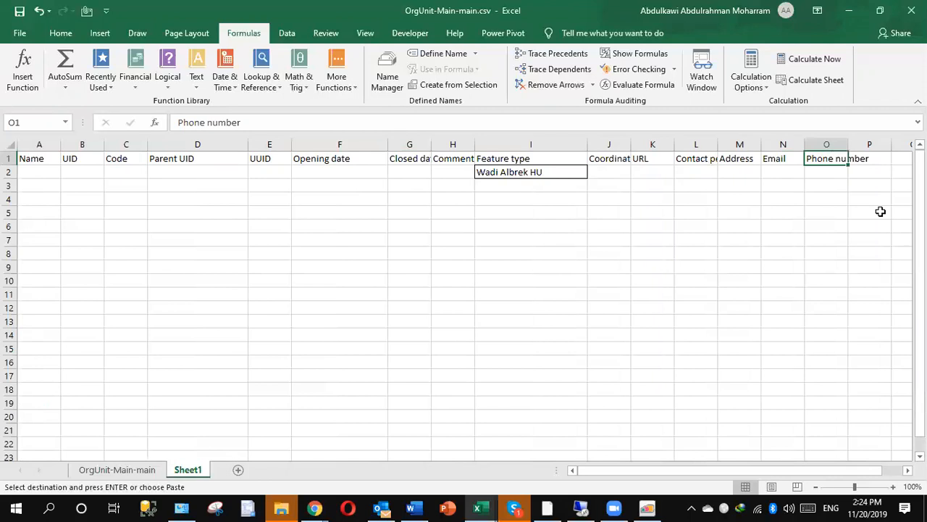
# - Clear cell I2 in Sheet1 and copy the name Yemen from the OrgUnit-Main-main sheet into cell A2
pyautogui.click(517, 173)
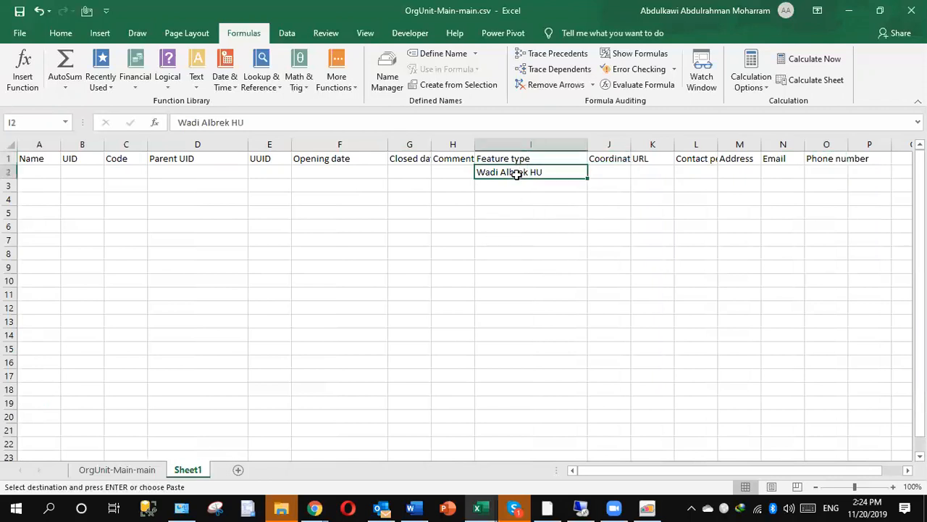
pyautogui.press('Delete')
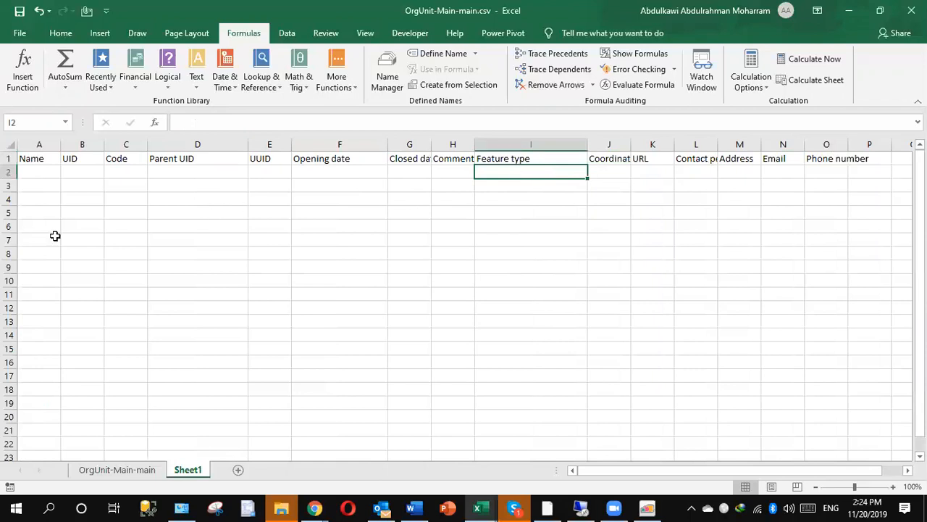
pyautogui.hotkey('alt', 'Tab')
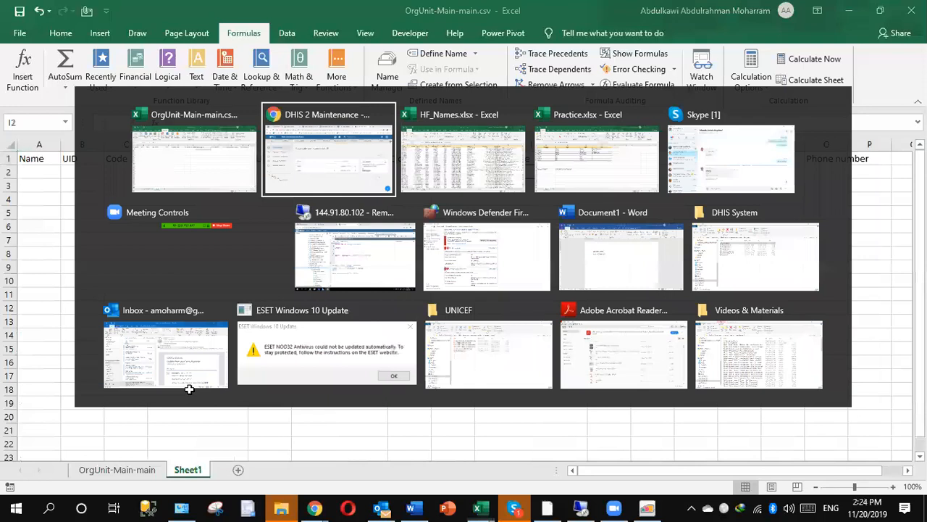
pyautogui.hotkey('alt', 'Tab')
pyautogui.click(127, 471)
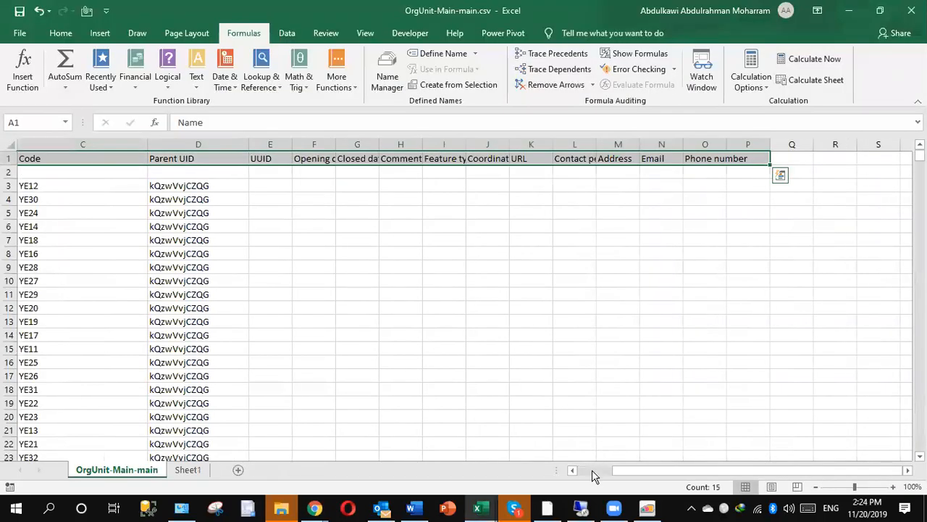
pyautogui.click(594, 472)
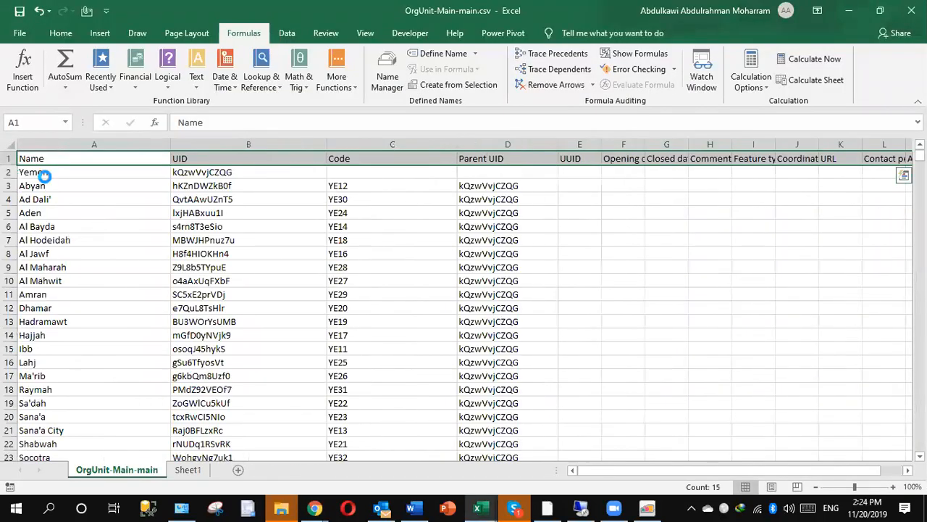
pyautogui.hotkey('ctrl', 'c')
pyautogui.click(45, 176)
pyautogui.click(180, 473)
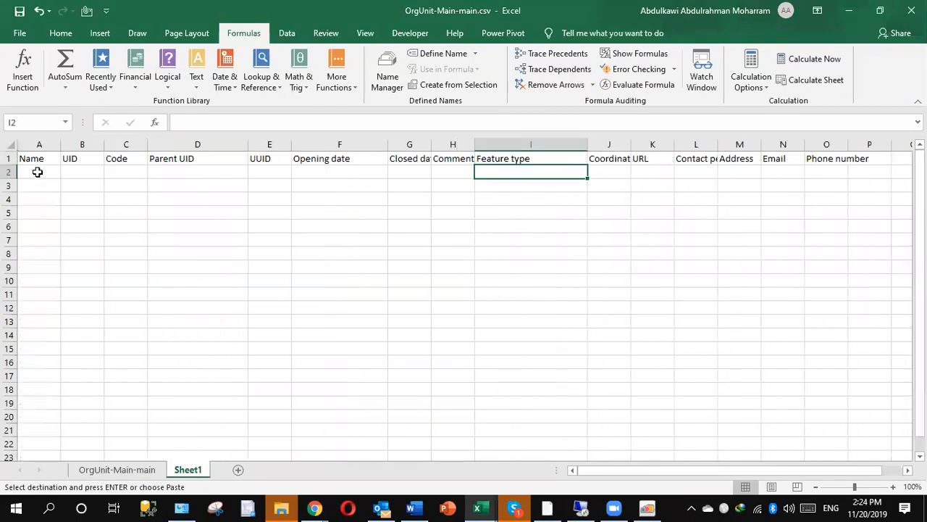
pyautogui.click(36, 178)
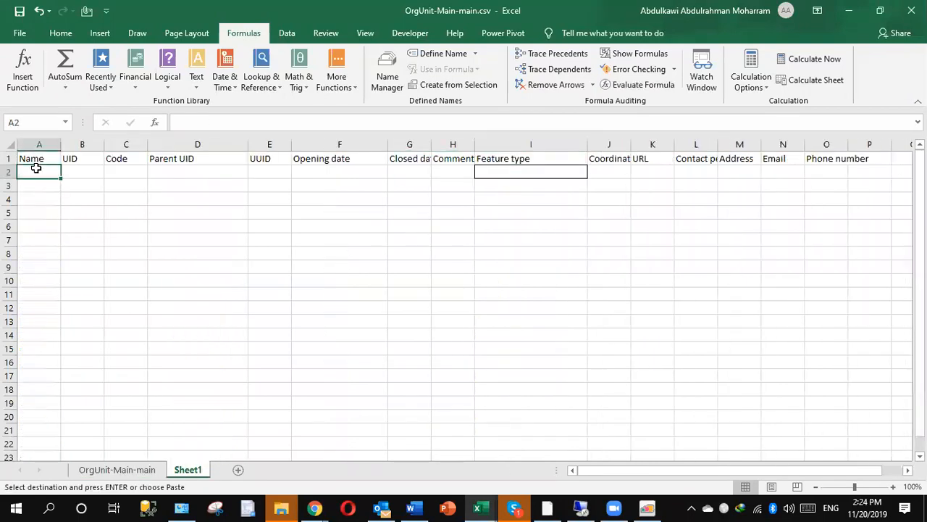
pyautogui.hotkey('ctrl', 'v')
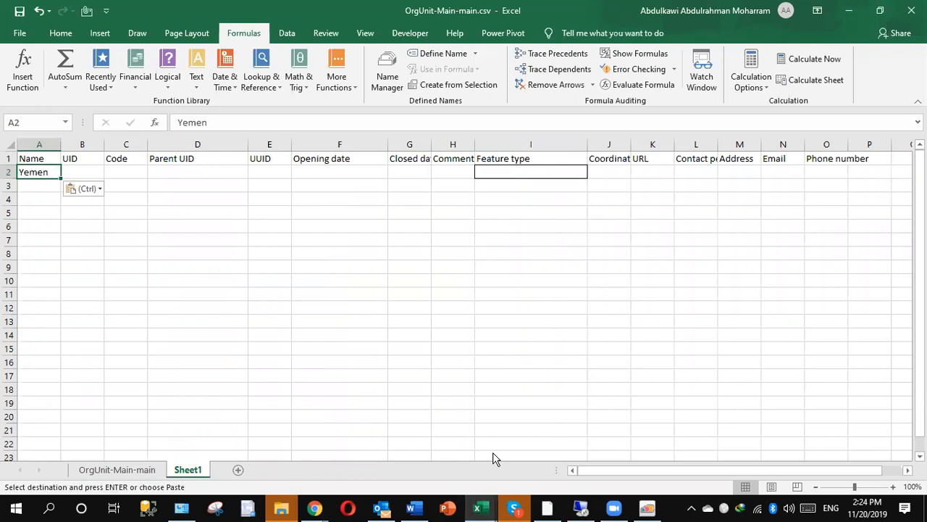
# - Try to copy Yemen's Id from the DHIS 2 organisation unit details in Chrome into the UID cell B2 of Sheet1 in Excel
pyautogui.hotkey('alt', 'Tab')
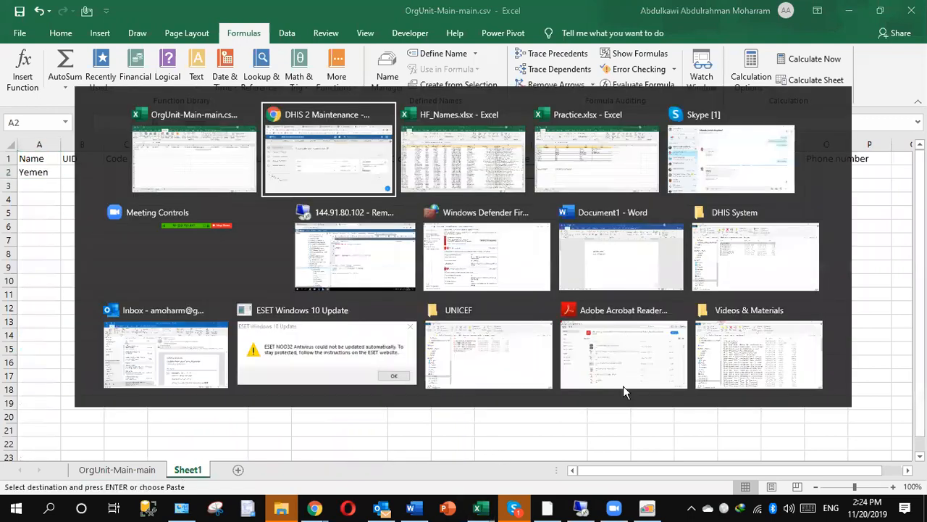
pyautogui.rightClick(750, 335)
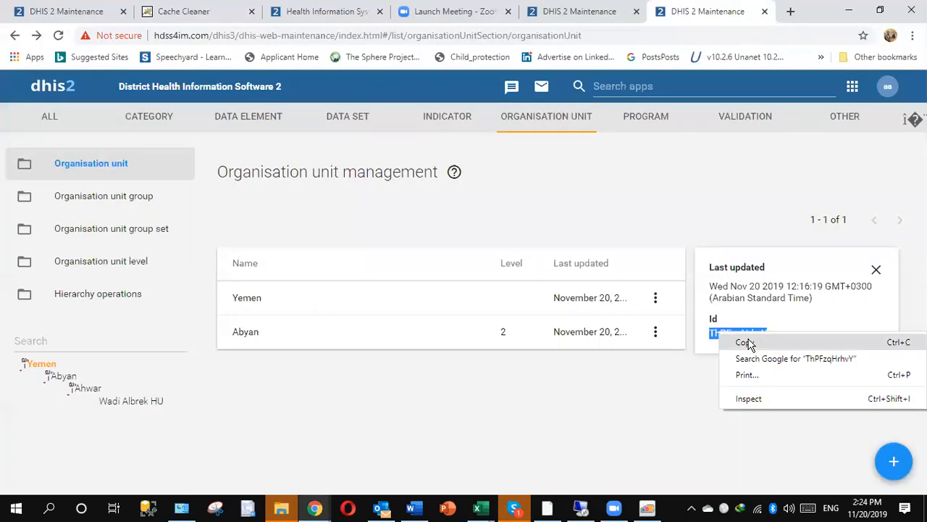
pyautogui.click(750, 342)
pyautogui.hotkey('alt', 'Tab')
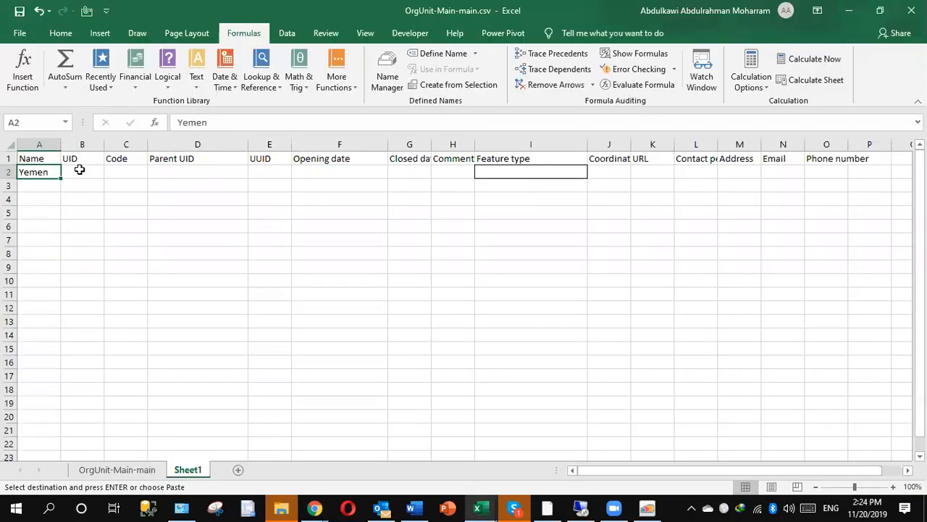
pyautogui.click(80, 170)
pyautogui.hotkey('ctrl', 'v')
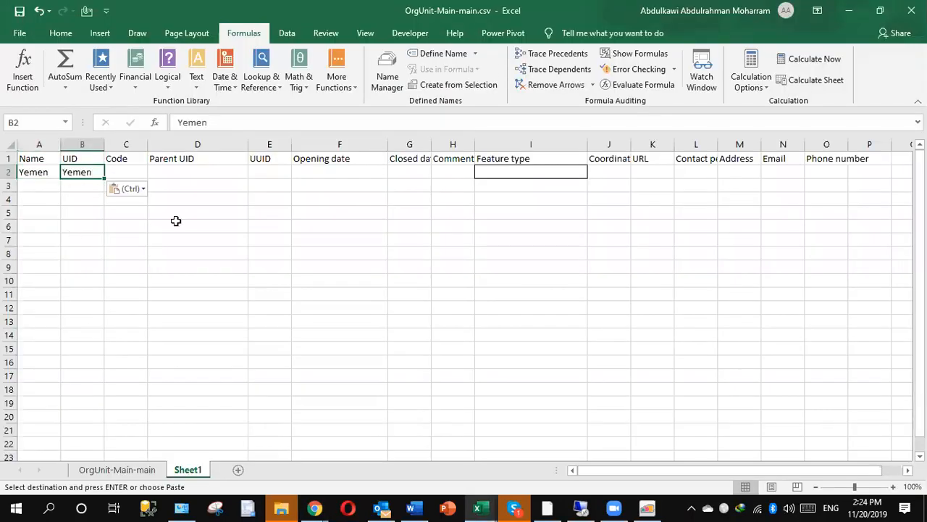
# - Try to paste the copied Id into the Code cell C2 of Sheet1, and clear that cell
pyautogui.click(204, 172)
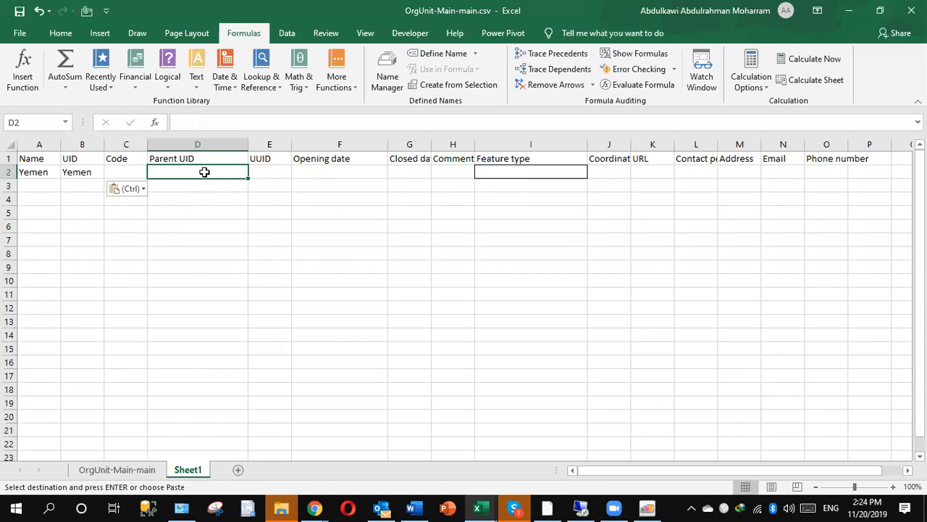
pyautogui.click(157, 217)
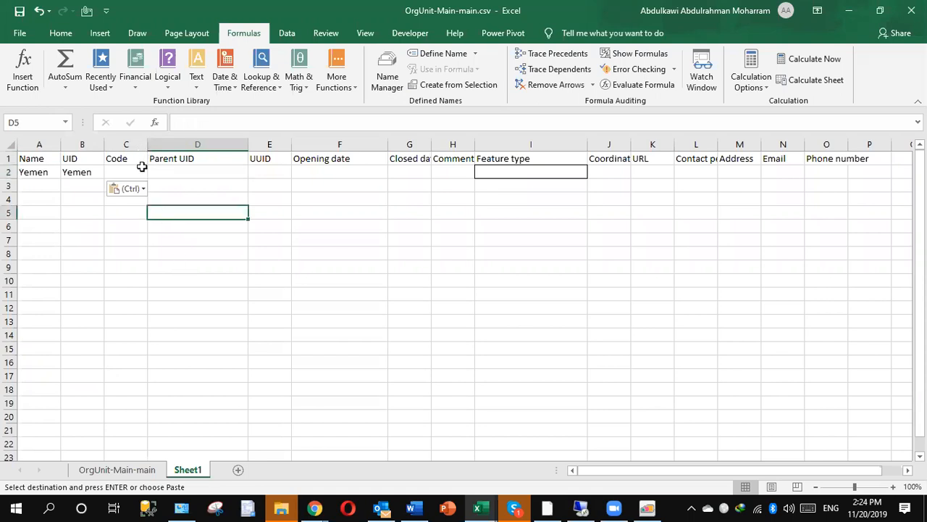
pyautogui.click(133, 169)
pyautogui.rightClick(134, 169)
pyautogui.click(186, 226)
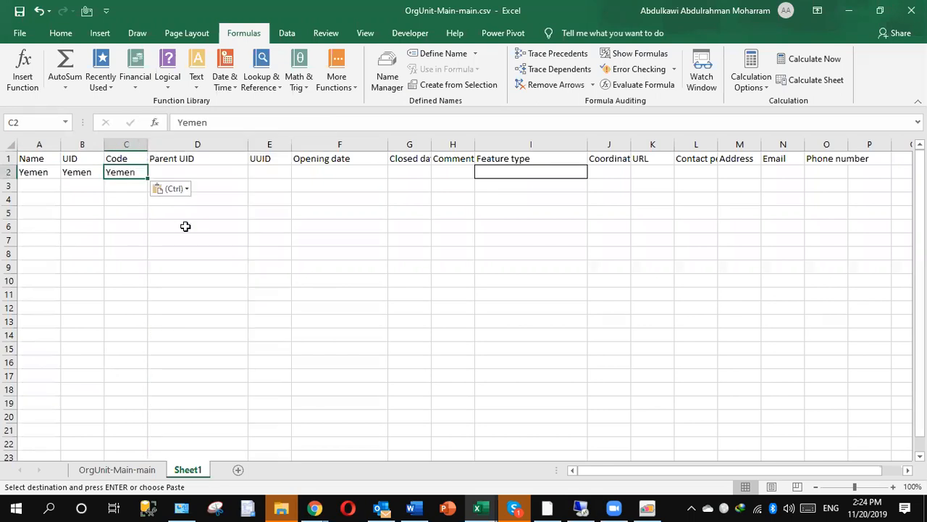
pyautogui.press('Delete')
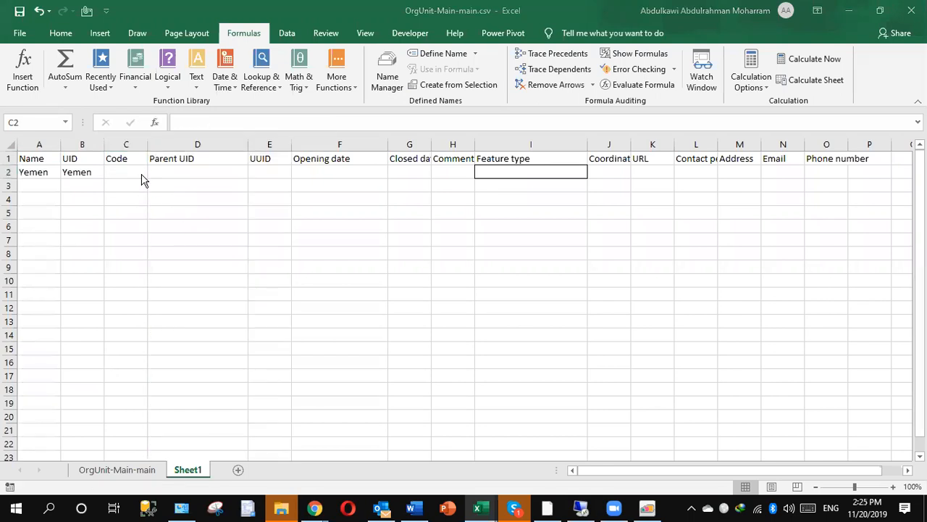
# - Copy the Id ThPFzqHrhvY from the DHIS 2 details in Chrome into cell C2 of Sheet1 in Excel and widen column C
pyautogui.hotkey('alt', 'Tab')
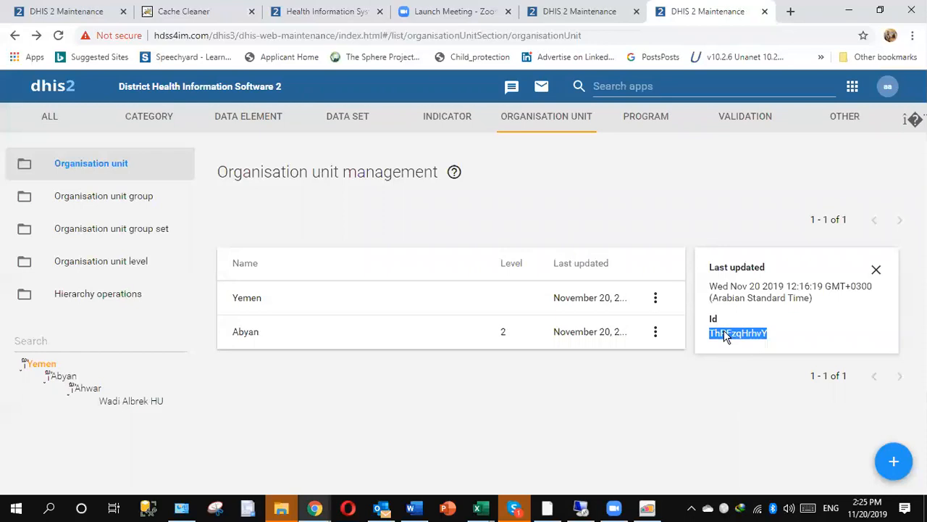
pyautogui.rightClick(726, 337)
pyautogui.click(743, 344)
pyautogui.hotkey('alt', 'Tab')
pyautogui.hotkey('ctrl', 'v')
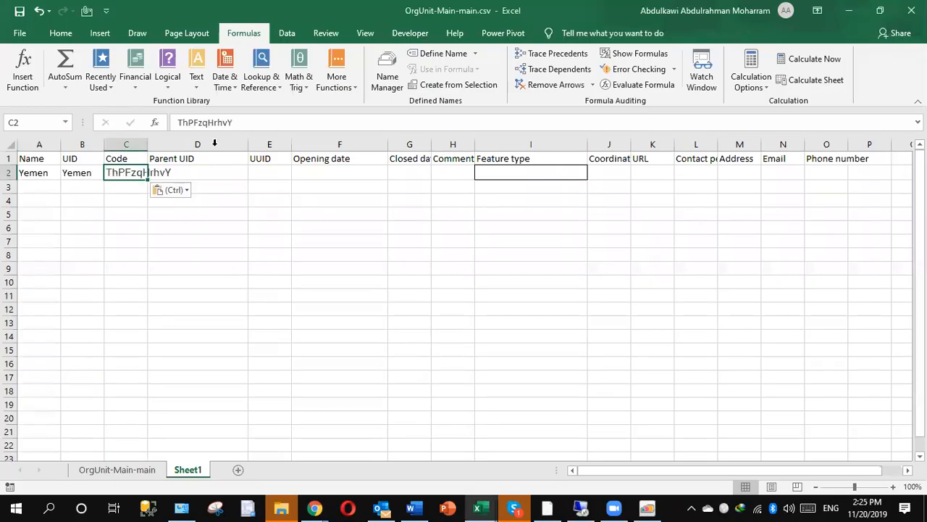
pyautogui.moveTo(148, 144); pyautogui.dragTo(217, 159)
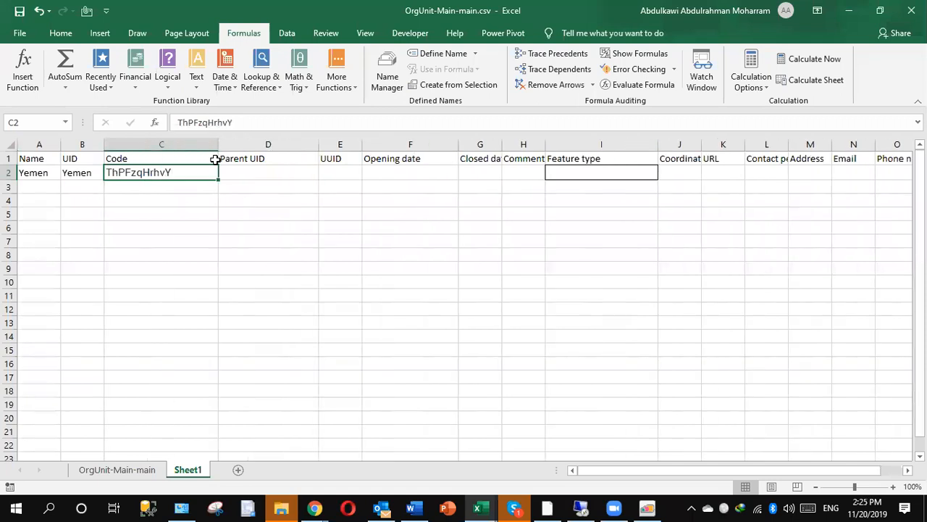
# - Clear cell B2, move the Id from C2 into the UID cell B2, and widen column B
pyautogui.click(75, 172)
pyautogui.press('Delete')
pyautogui.moveTo(160, 171); pyautogui.dragTo(155, 175)
pyautogui.hotkey('ctrl', 'x')
pyautogui.click(82, 173)
pyautogui.press('Return')
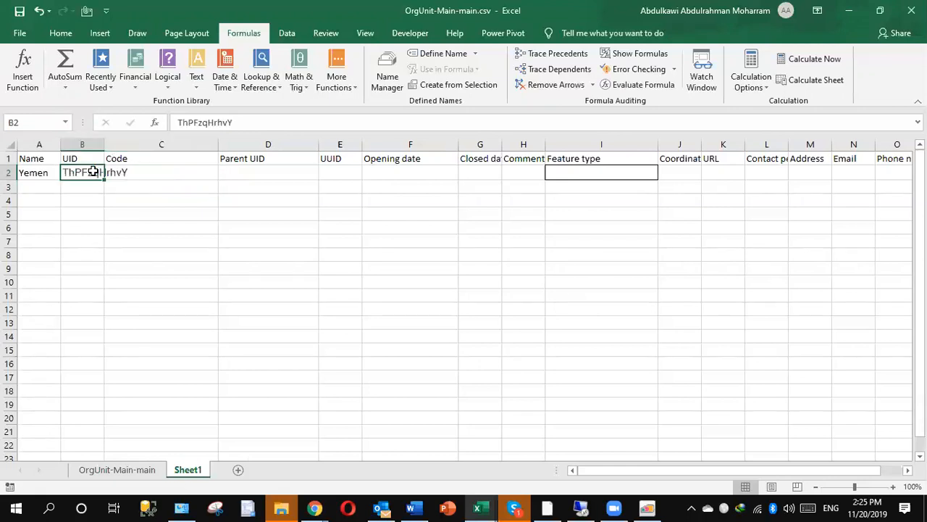
pyautogui.moveTo(103, 145); pyautogui.dragTo(173, 149)
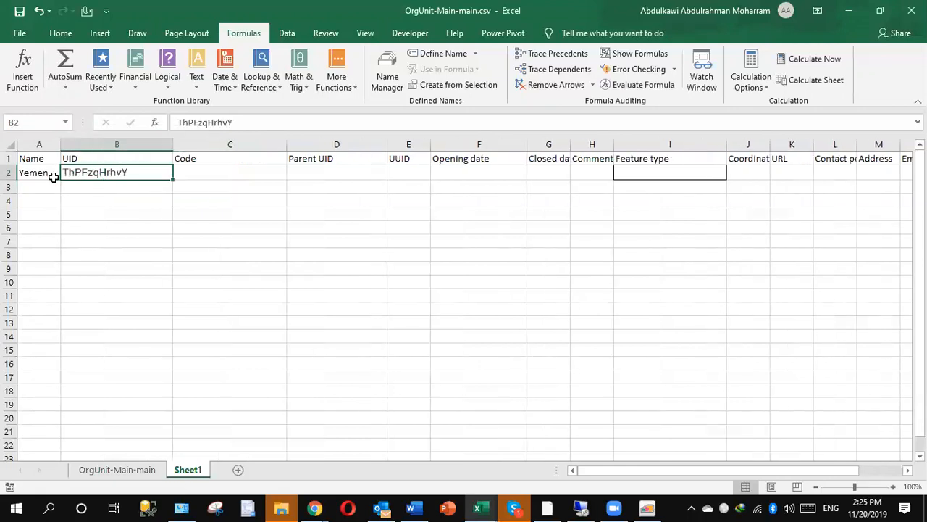
# - Copy the governorate names Abyan through Ta'iz from the OrgUnit-Main-main sheet into Sheet1 starting at A3, and widen the Name column
pyautogui.click(44, 186)
pyautogui.hotkey('alt', 'Tab')
pyautogui.hotkey('alt', 'Tab')
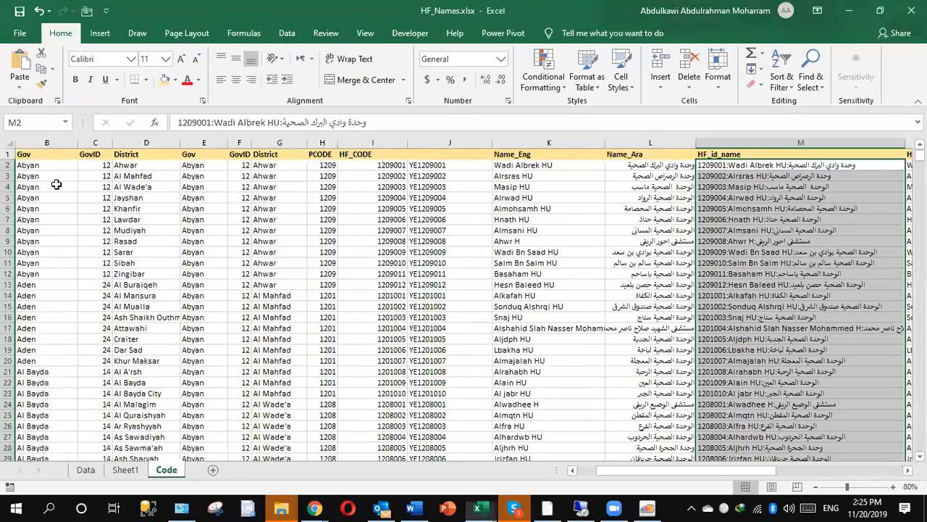
pyautogui.hotkey('alt', 'Tab')
pyautogui.moveTo(56, 184); pyautogui.dragTo(64, 374)
pyautogui.hotkey('ctrl', 'c')
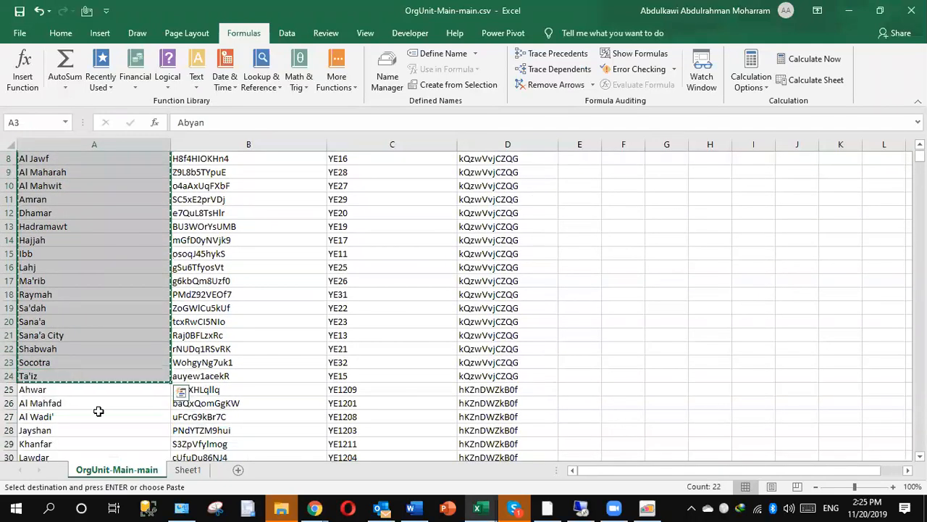
pyautogui.click(186, 470)
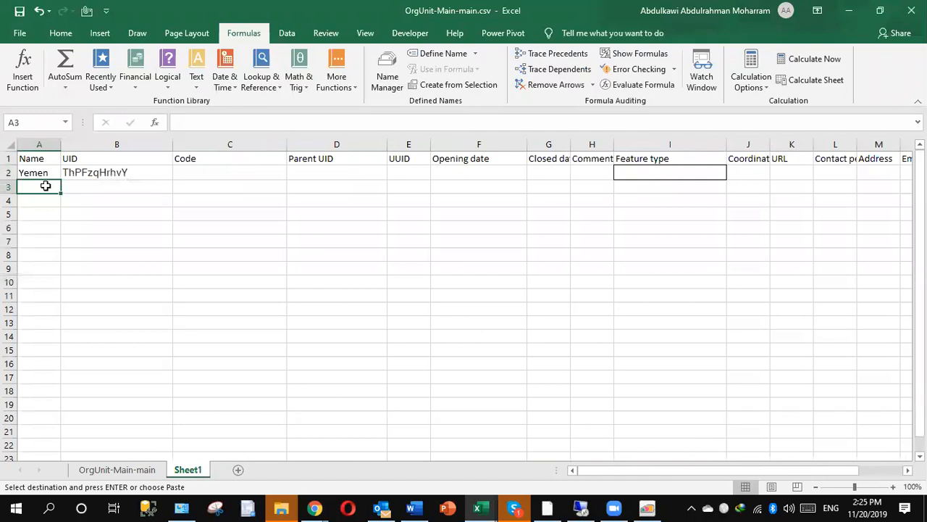
pyautogui.hotkey('ctrl', 'v')
pyautogui.moveTo(61, 148); pyautogui.dragTo(103, 161)
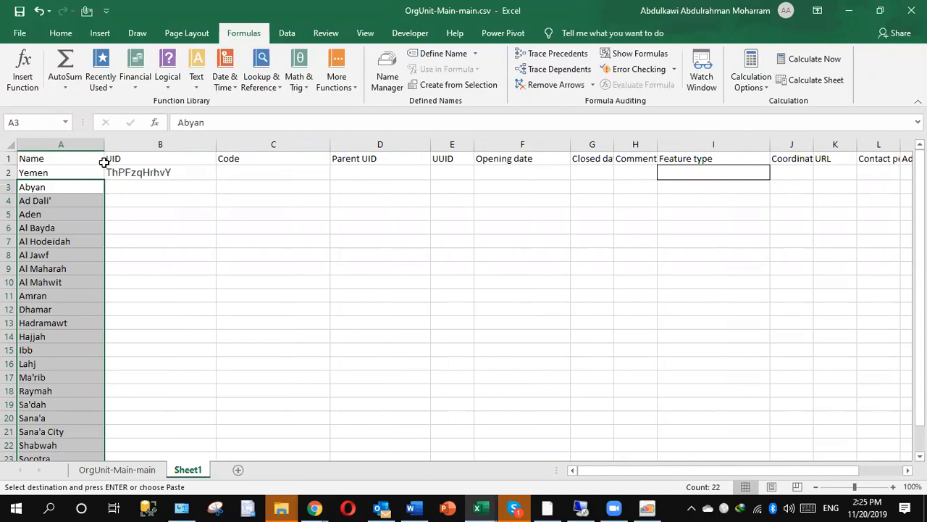
# - Copy Yemen's UID from B2 into the Parent UID cell D3 and fill it down for all governorates through Ta'iz
pyautogui.click(163, 171)
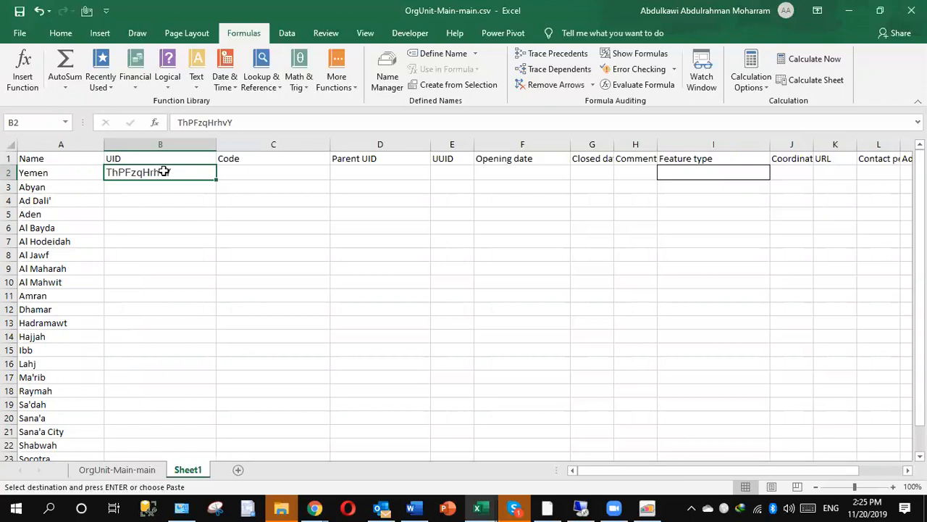
pyautogui.hotkey('ctrl', 'c')
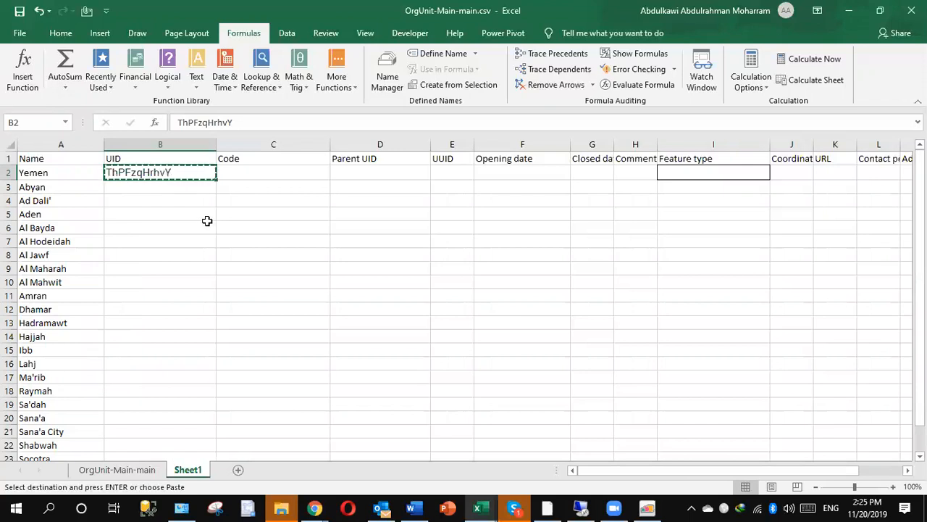
pyautogui.click(358, 189)
pyautogui.hotkey('ctrl', 'v')
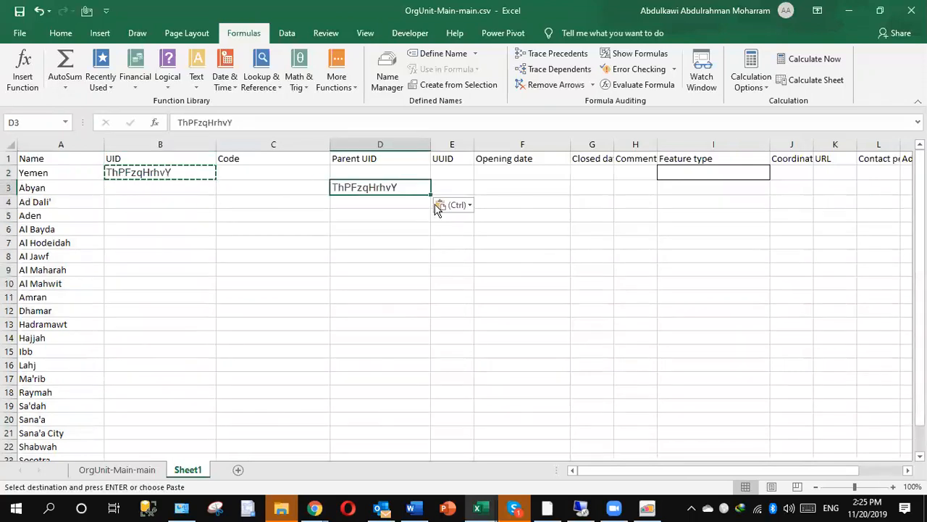
pyautogui.moveTo(431, 194); pyautogui.dragTo(391, 434)
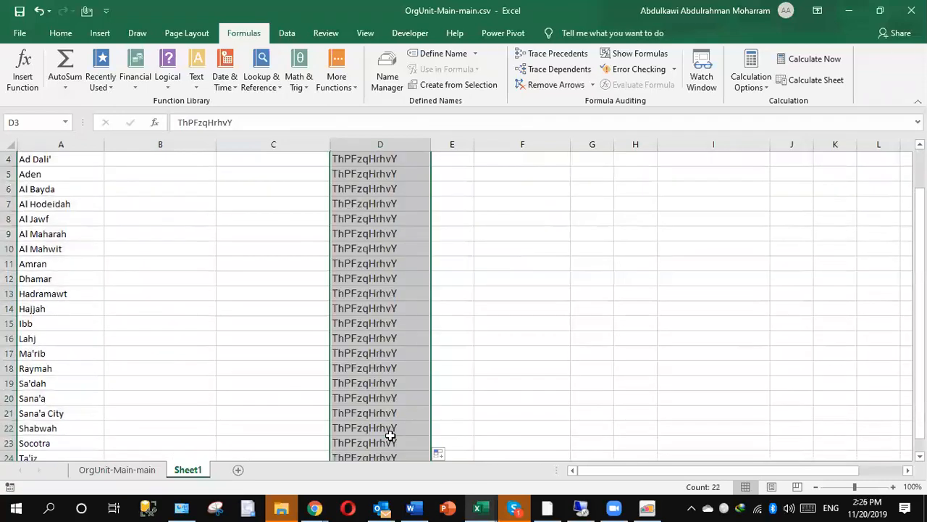
pyautogui.scroll(1, 919, 304)
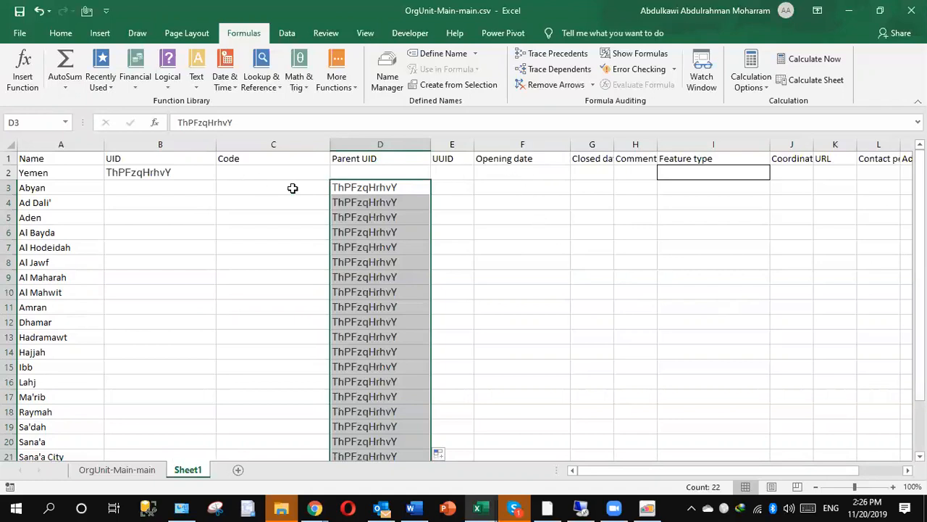
# - Try to enter 1970 as Abyan's opening date in cell F3
pyautogui.click(520, 158)
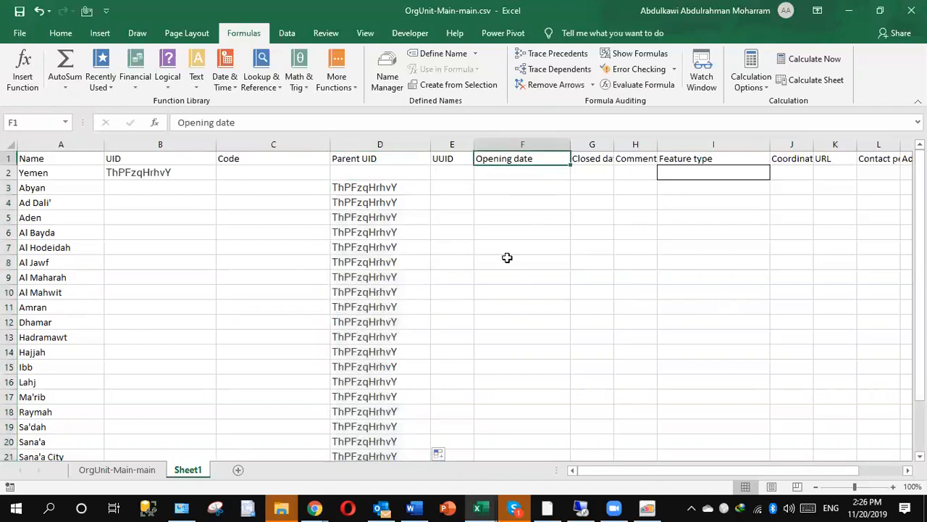
pyautogui.click(507, 188)
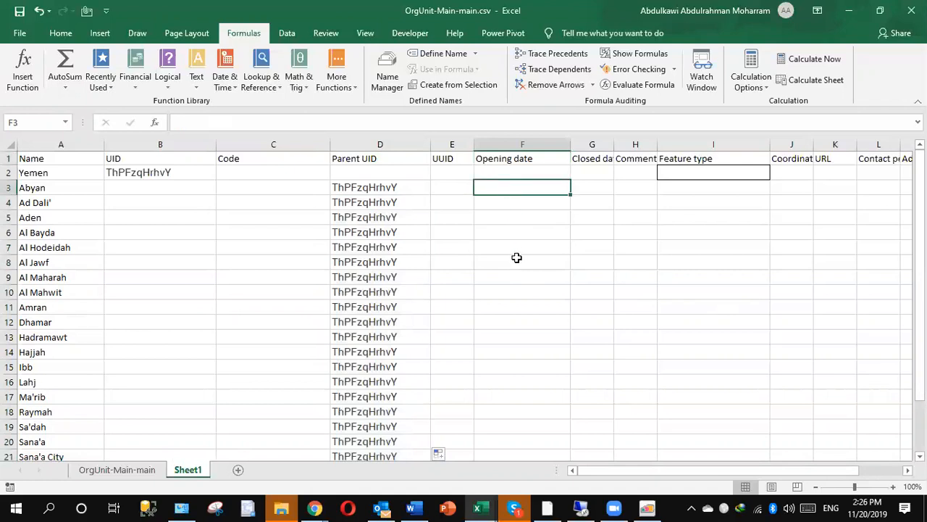
pyautogui.write('1970')
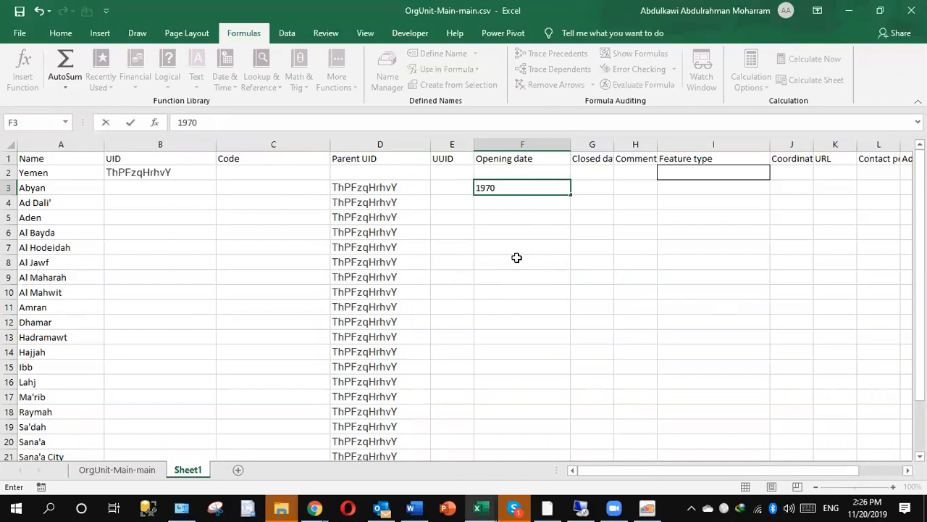
pyautogui.press('BackSpace')
pyautogui.press('BackSpace')
pyautogui.press('BackSpace')
pyautogui.press('Escape')
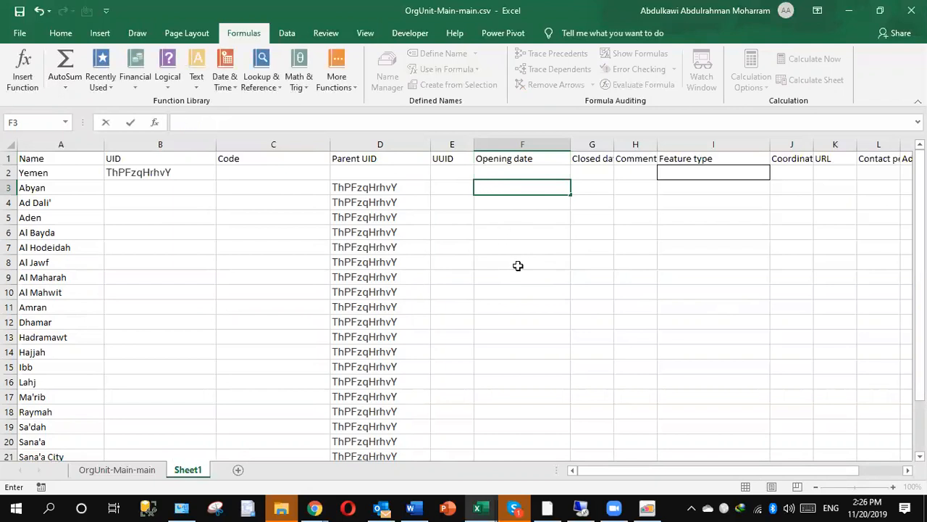
# - Move Sheet1 out of OrgUnit-Main-main.csv into a new workbook
pyautogui.doubleClick(190, 470)
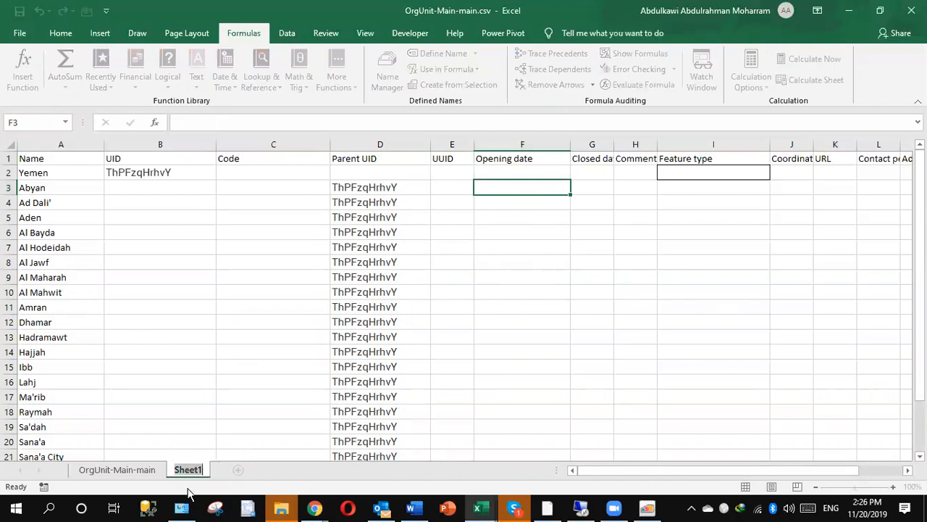
pyautogui.click(181, 427)
pyautogui.rightClick(188, 470)
pyautogui.click(243, 366)
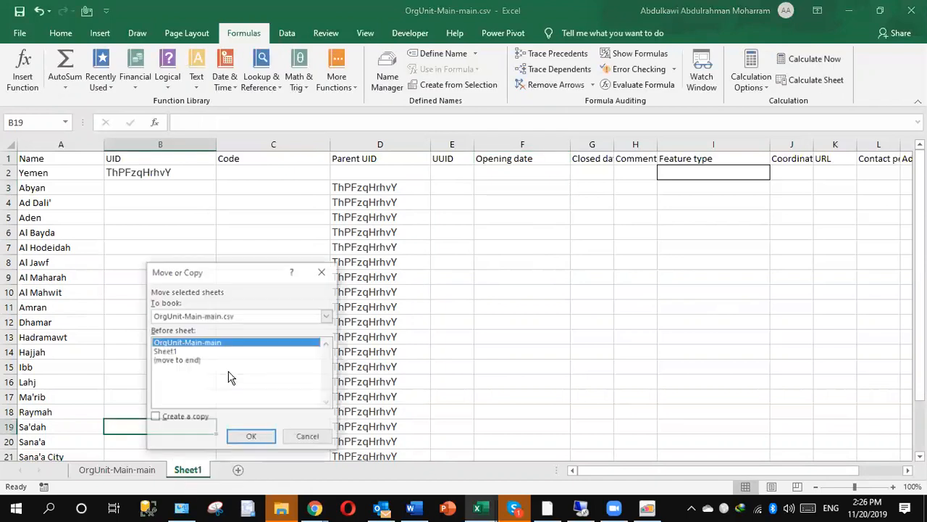
pyautogui.click(206, 316)
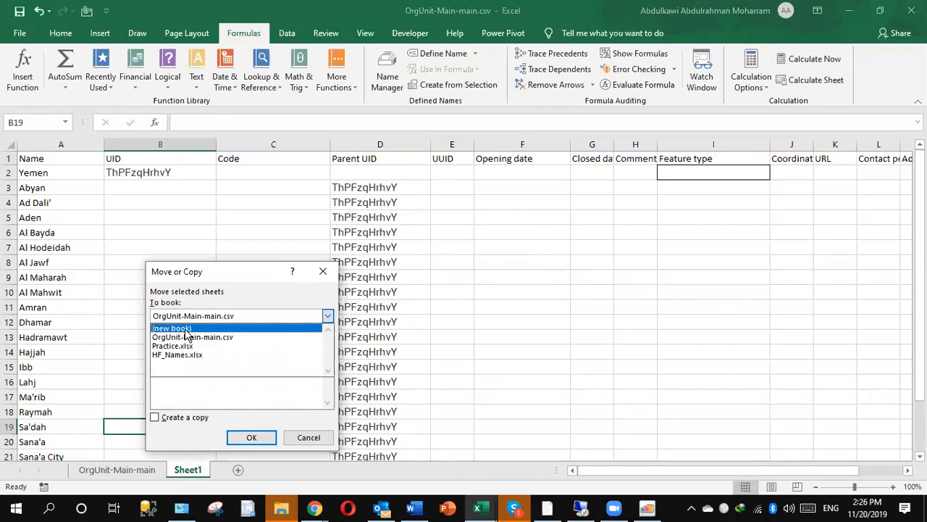
pyautogui.click(187, 330)
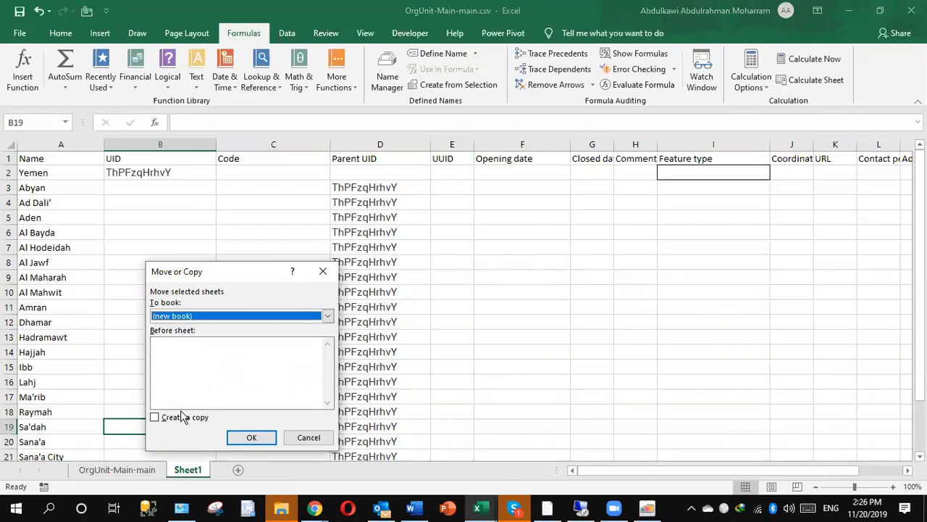
pyautogui.click(251, 440)
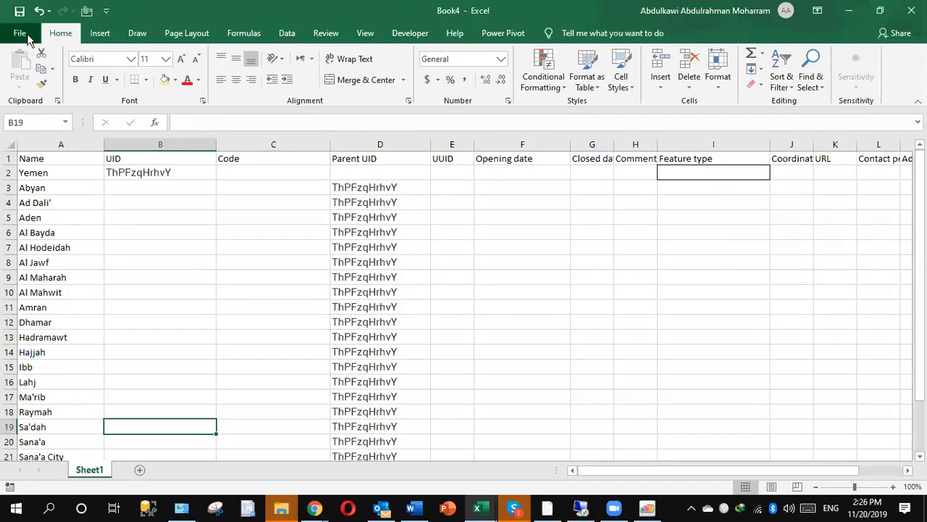
# - Save the new workbook in the DHIS System folder as Gov-level in the CSV UTF-8 (Comma delimited) format
pyautogui.click(20, 33)
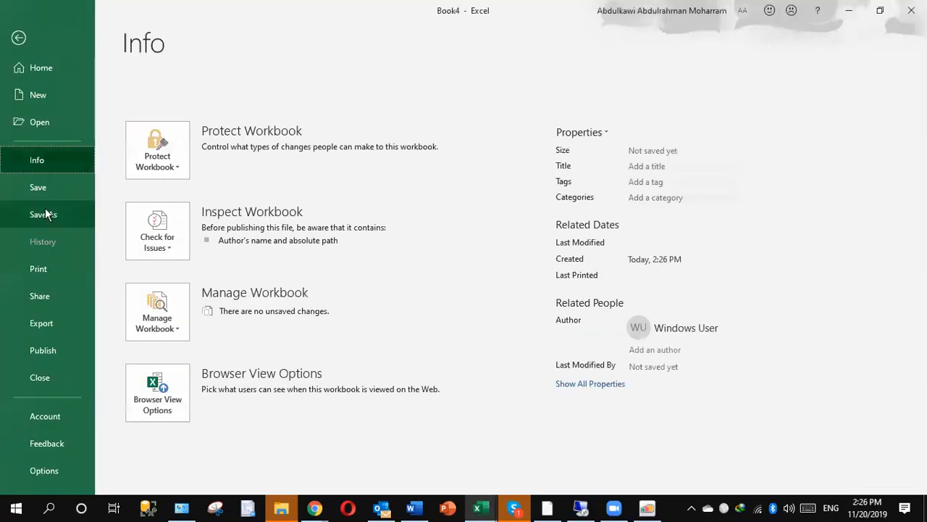
pyautogui.click(45, 210)
pyautogui.click(152, 273)
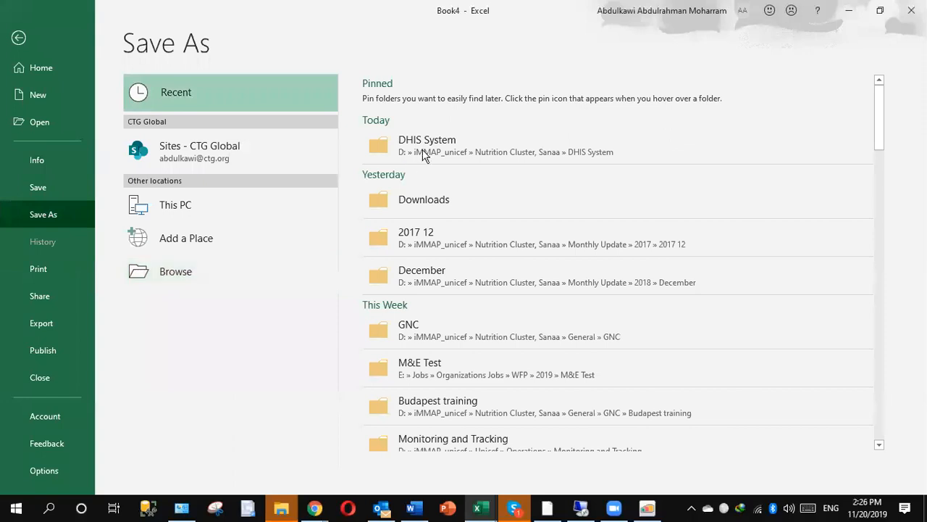
pyautogui.click(333, 273)
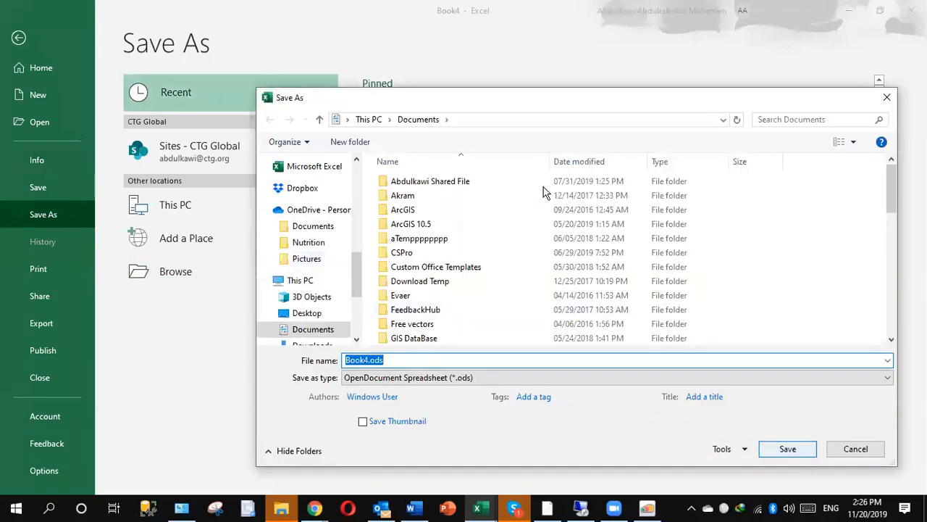
pyautogui.press('Escape')
pyautogui.click(530, 152)
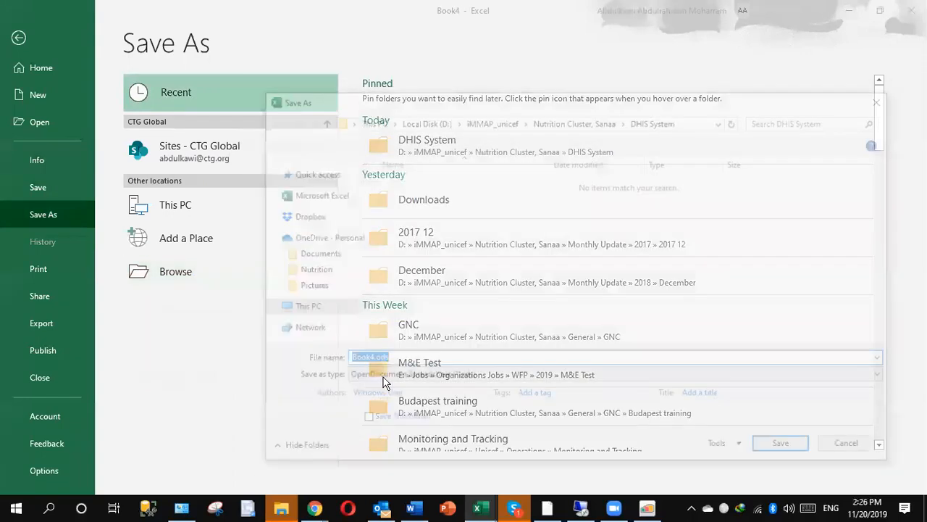
pyautogui.click(399, 378)
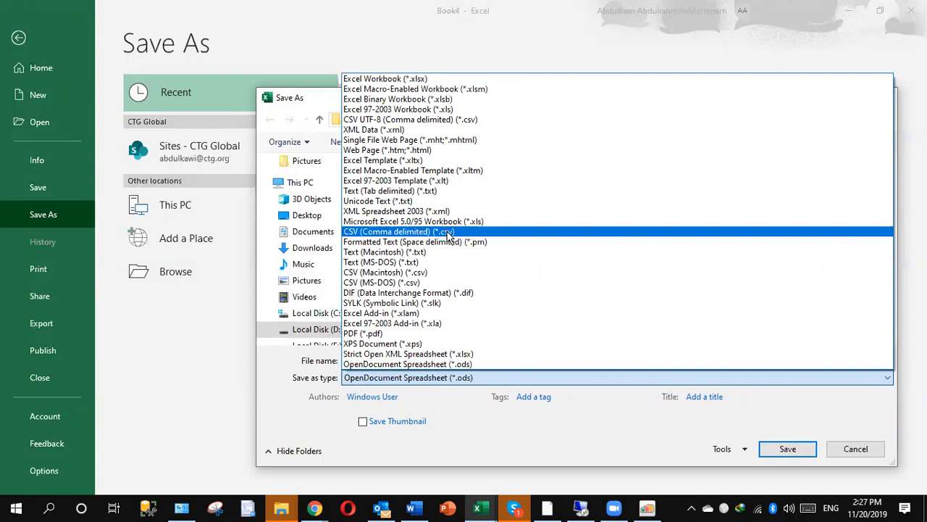
pyautogui.click(451, 121)
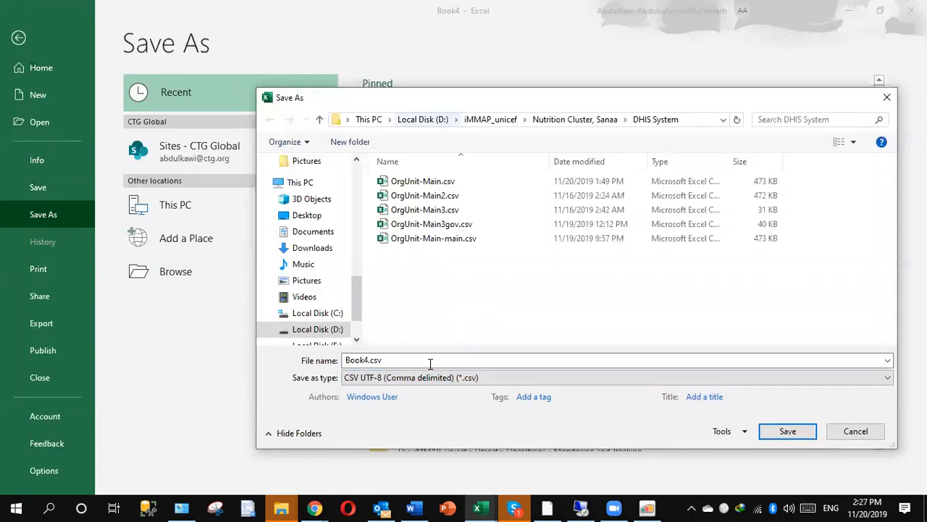
pyautogui.click(368, 360)
pyautogui.doubleClick(368, 360)
pyautogui.write('Gov-level')
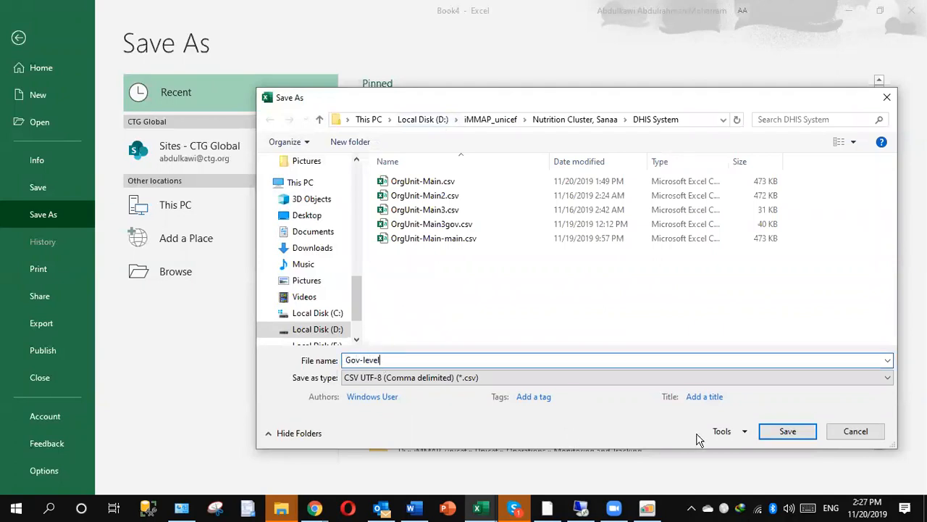
pyautogui.click(787, 432)
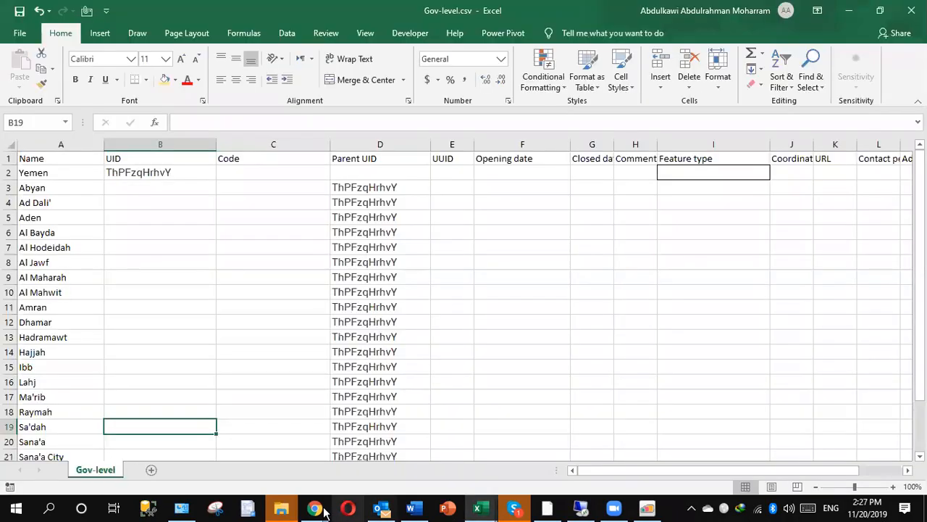
# - Switch to DHIS 2 in Chrome, find the Import-Export app by searching for "imp", and open its Metadata Import page
pyautogui.moveTo(324, 511)
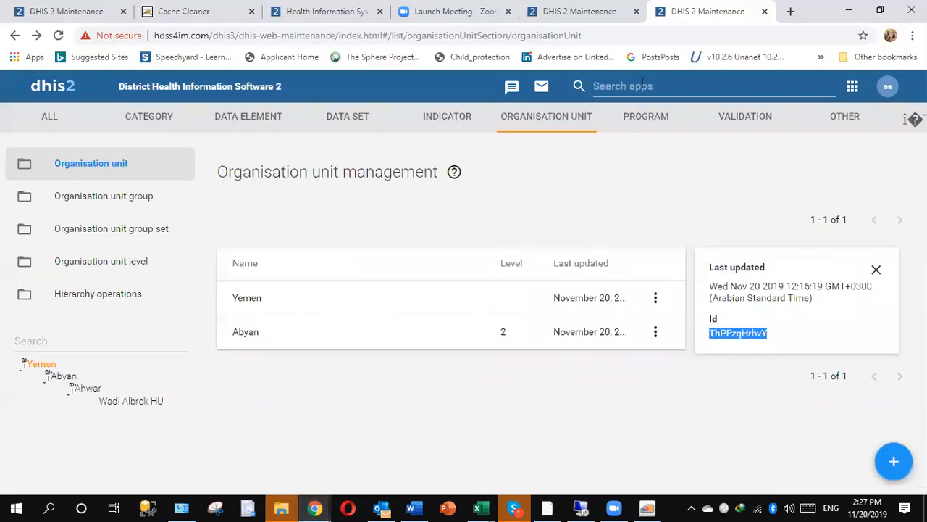
pyautogui.click(642, 86)
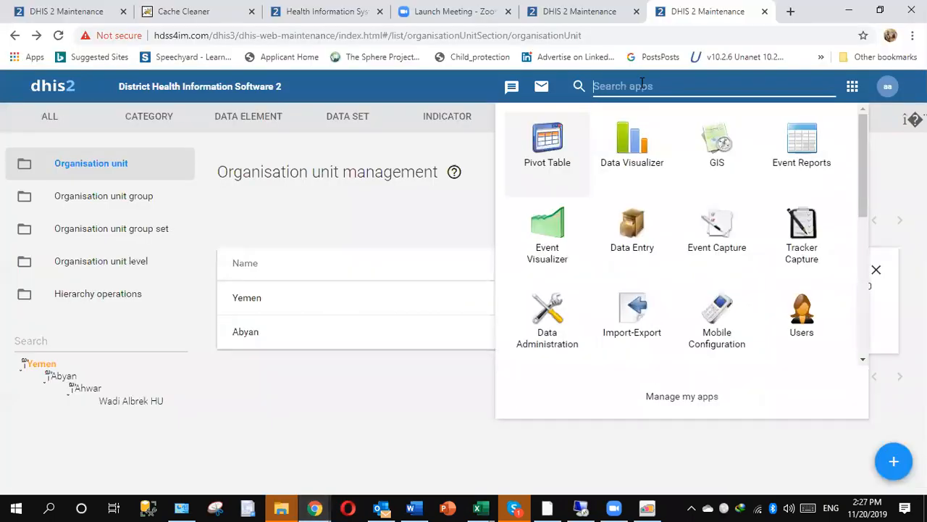
pyautogui.write('imp')
pyautogui.click(547, 146)
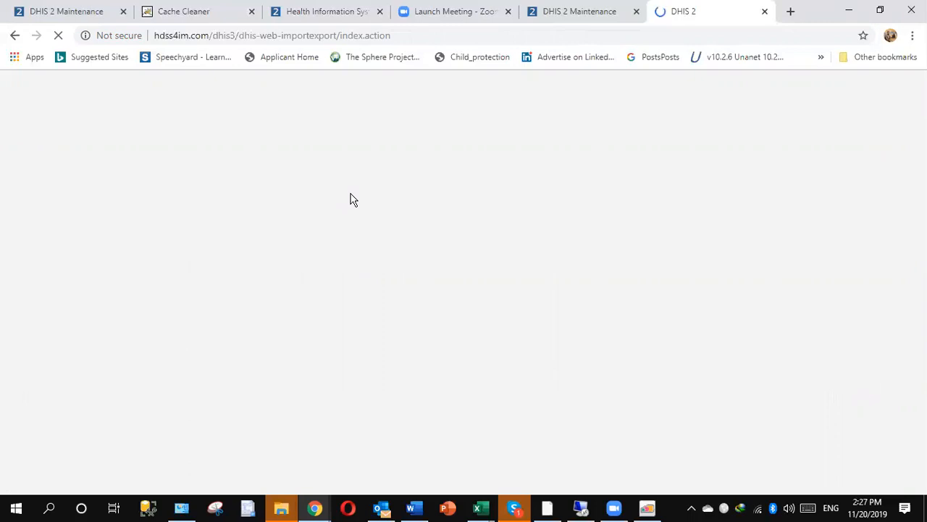
pyautogui.click(613, 13)
pyautogui.click(709, 13)
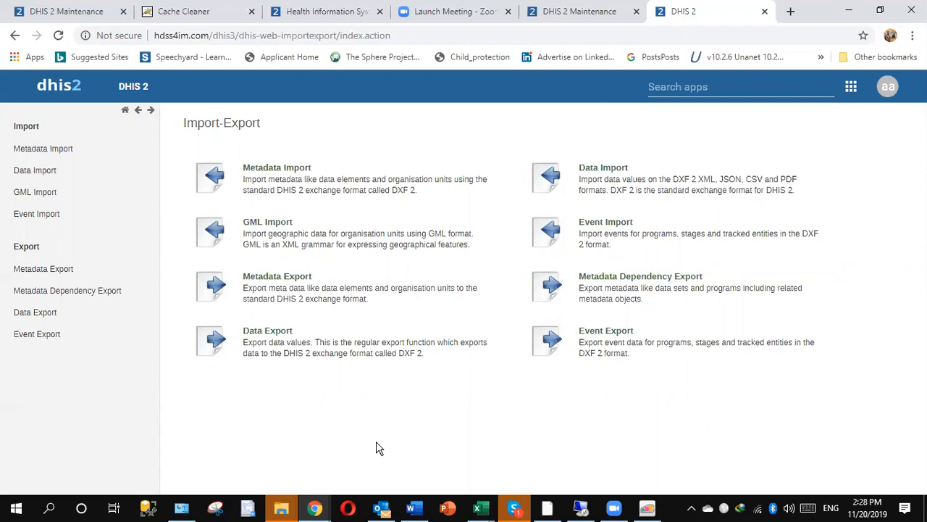
pyautogui.click(310, 186)
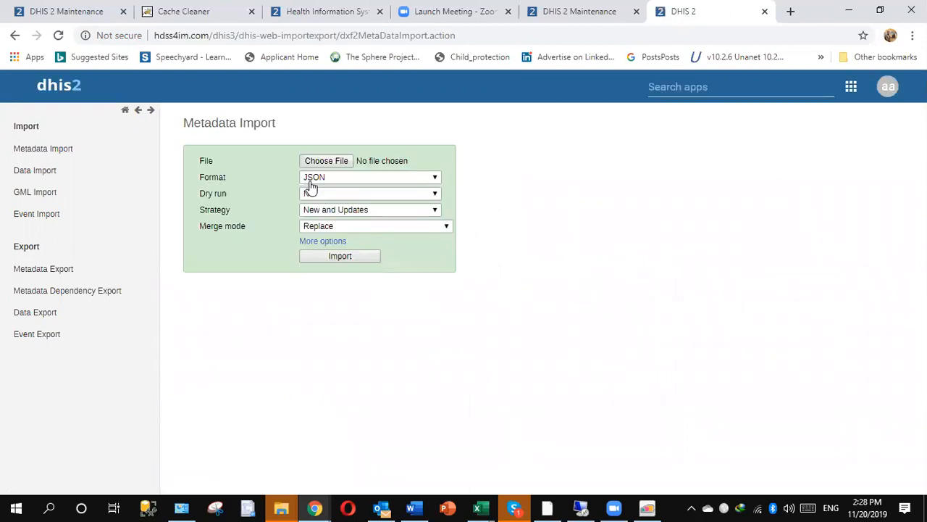
# - Choose Gov-level.csv as the import file, with CSV as the format and Organisation unit as the object type
pyautogui.click(319, 165)
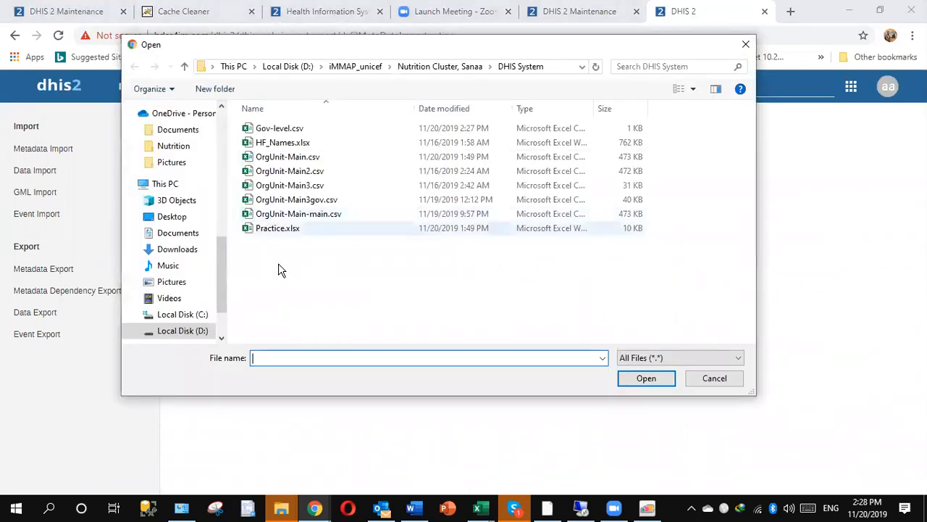
pyautogui.click(279, 130)
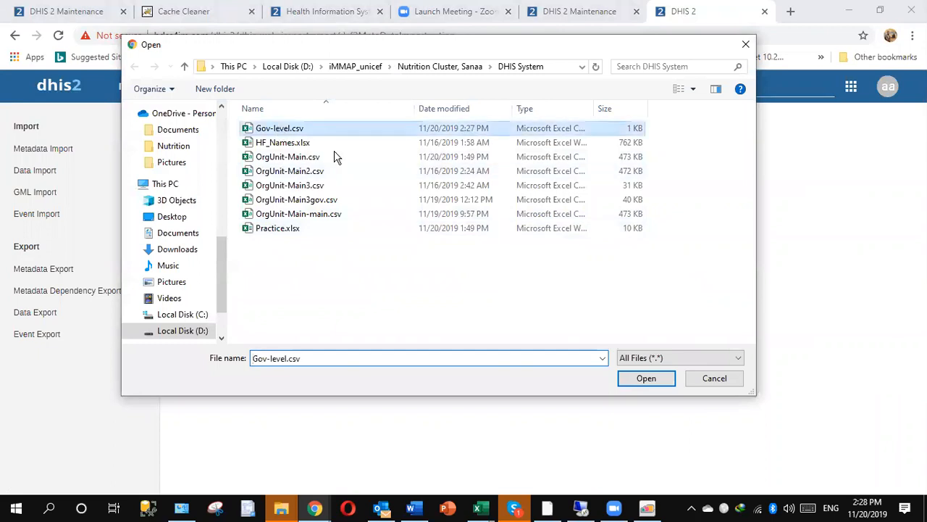
pyautogui.click(654, 386)
pyautogui.click(374, 182)
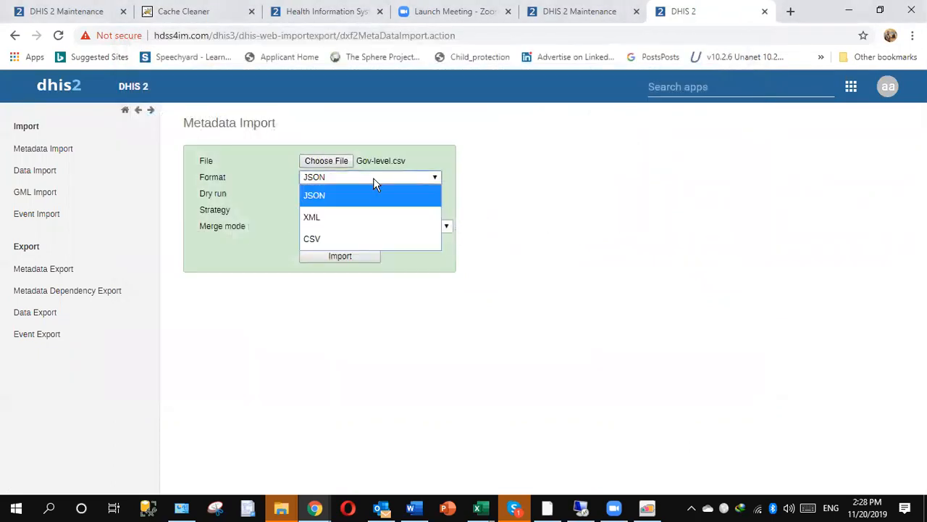
pyautogui.click(345, 240)
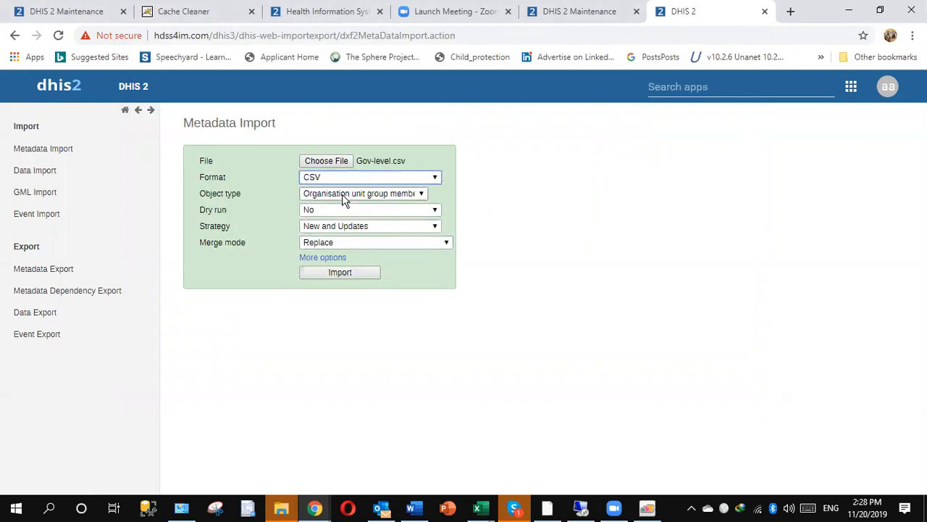
pyautogui.click(345, 197)
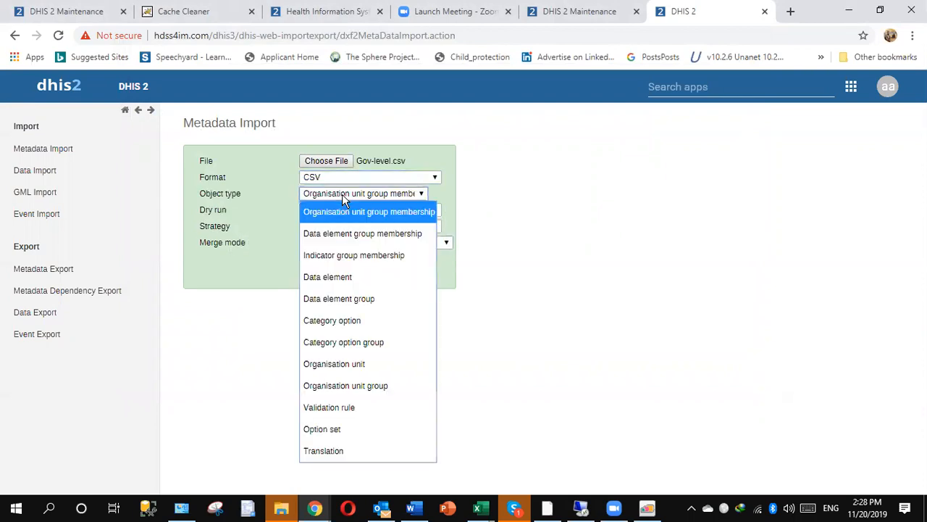
pyautogui.click(347, 363)
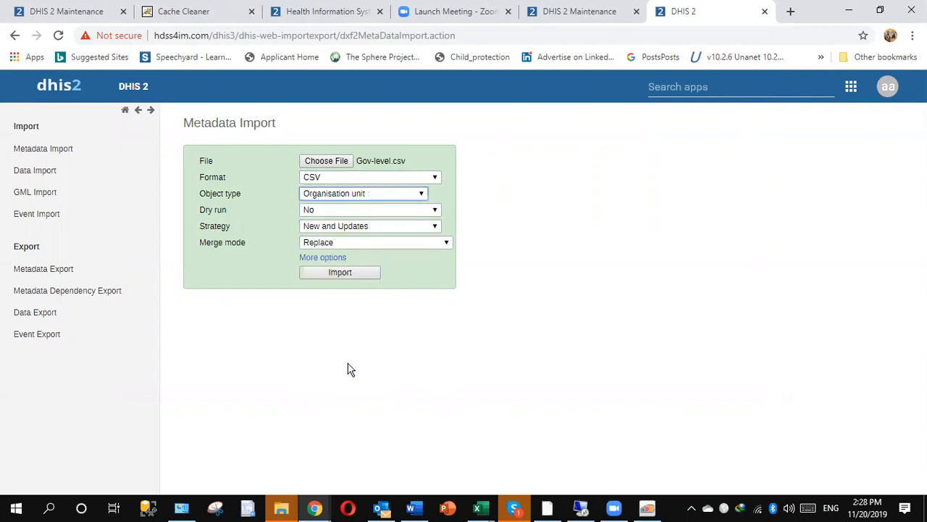
# - Keep dry run at No and strategy at New and Updates, run the metadata import, and review the import log
pyautogui.click(320, 210)
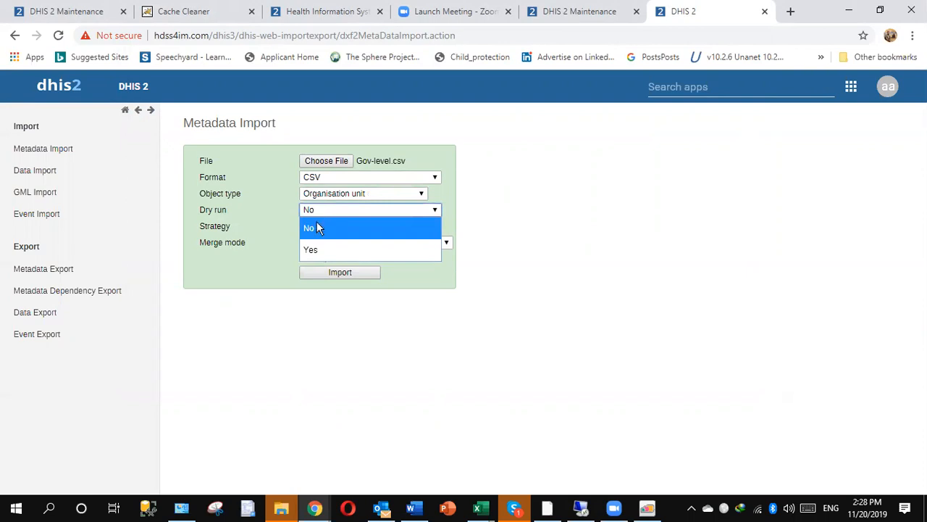
pyautogui.click(309, 231)
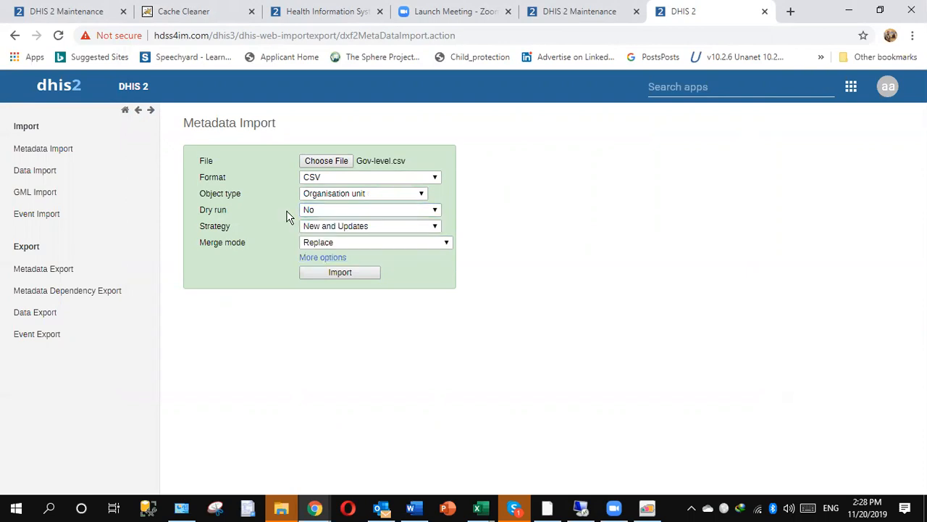
pyautogui.click(340, 230)
pyautogui.click(341, 230)
pyautogui.click(349, 276)
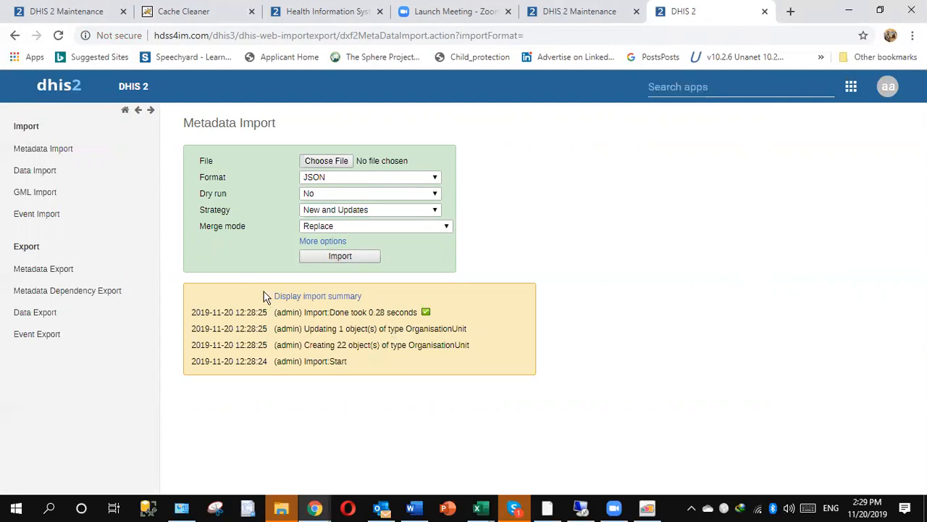
pyautogui.moveTo(271, 298); pyautogui.dragTo(386, 373)
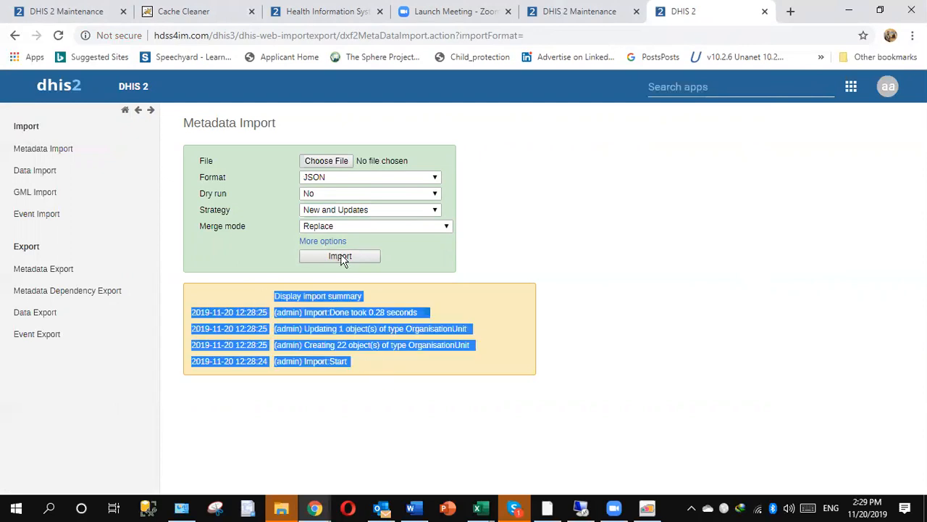
# - Open Organisation unit maintenance by searching for "org", look through the governorates under Yemen in the tree, and select Ad Dali'
pyautogui.click(679, 86)
pyautogui.write('org')
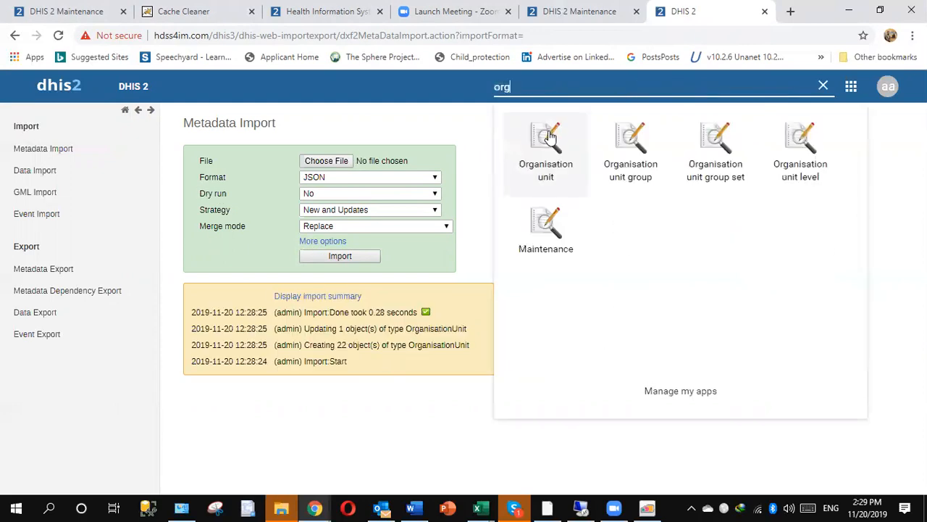
pyautogui.click(548, 142)
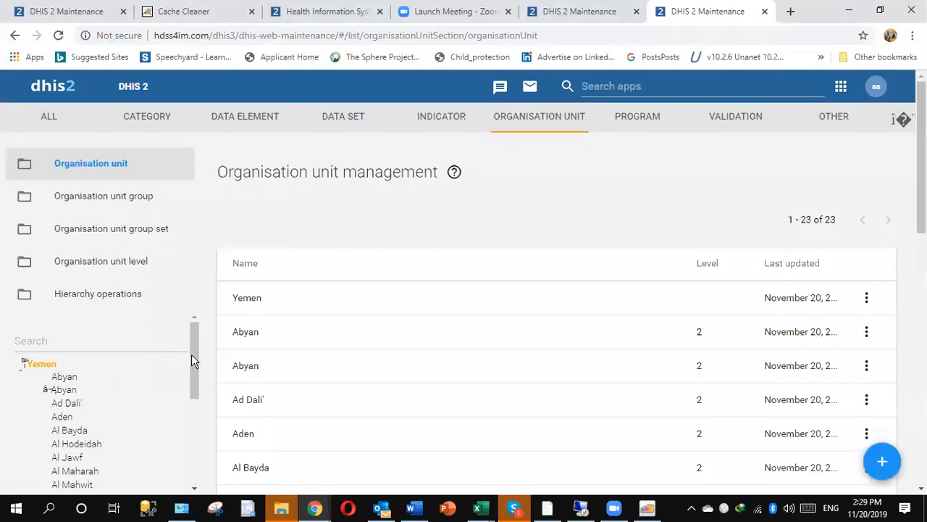
pyautogui.scroll(-5, 191, 354)
pyautogui.scroll(5, 191, 381)
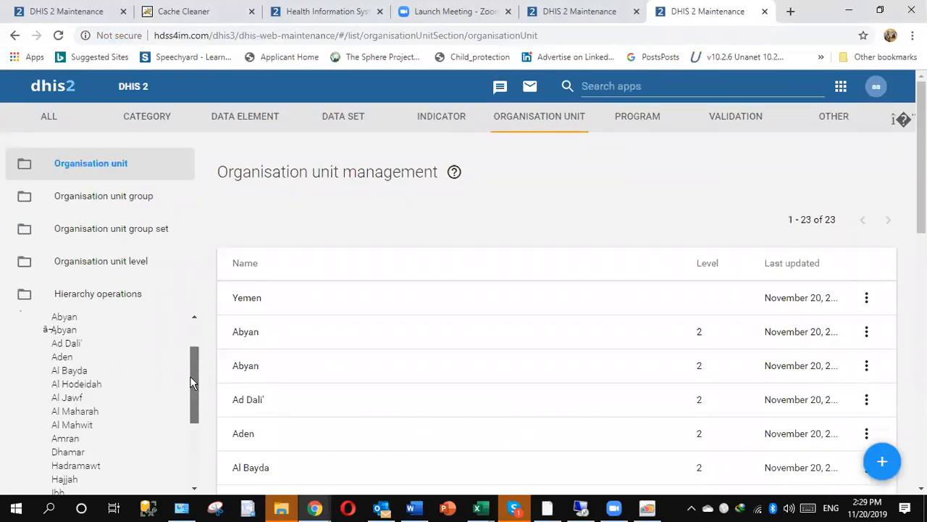
pyautogui.click(64, 356)
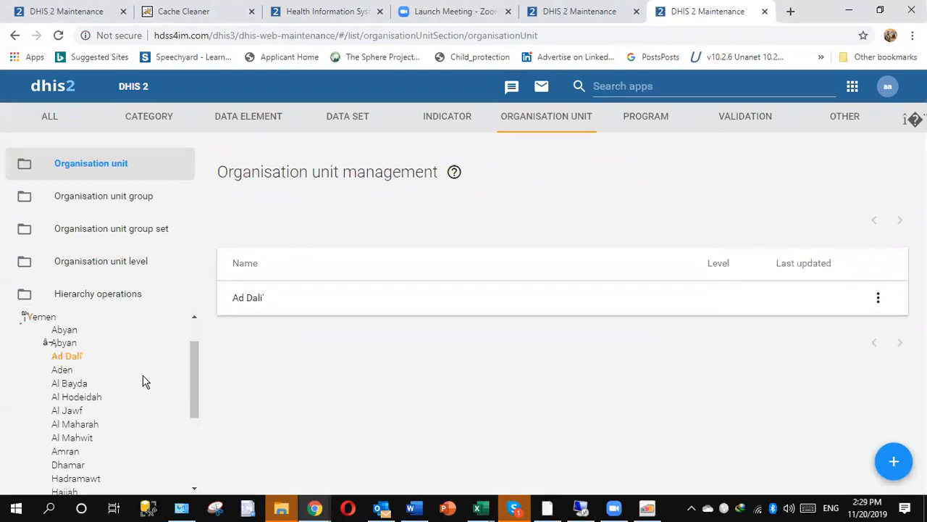
pyautogui.moveTo(197, 379); pyautogui.dragTo(200, 353)
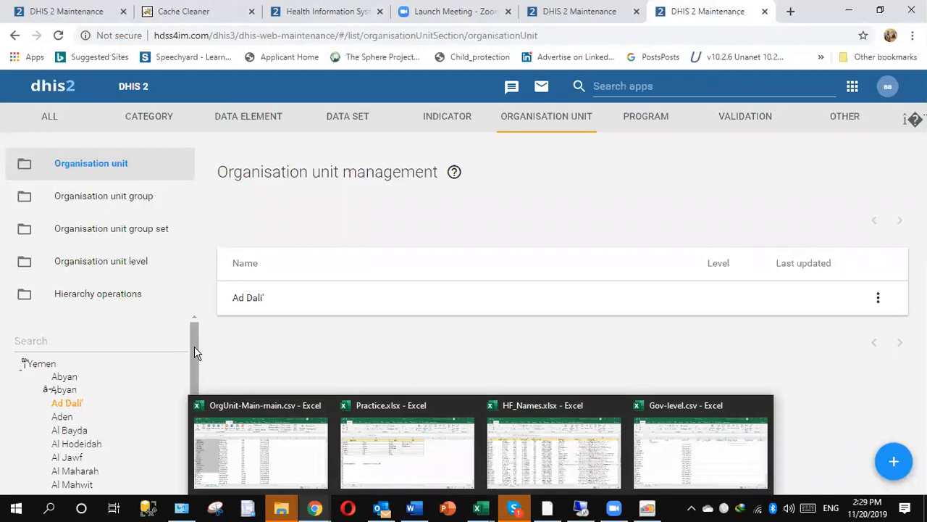
# - Inspect the Abyan unit that has children down through Ahwar, collapse it again, and select the Abyan entry without children
pyautogui.click(47, 392)
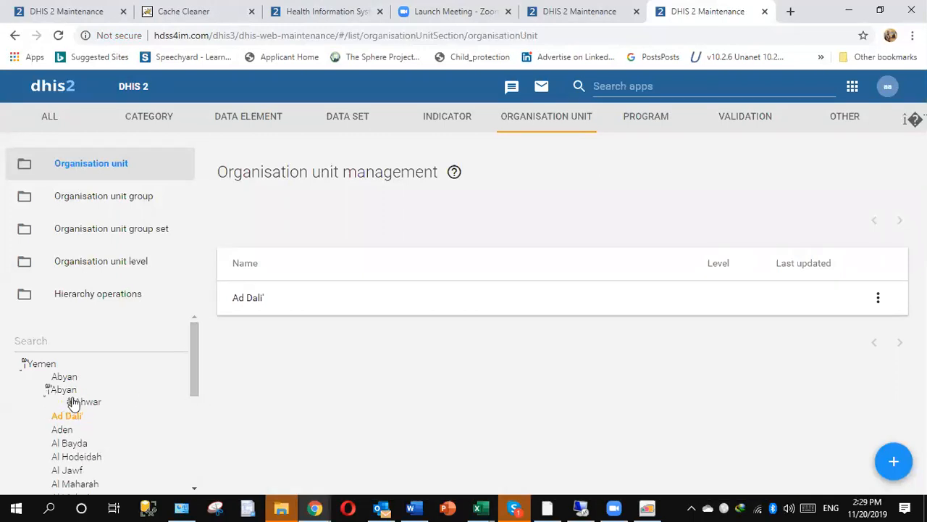
pyautogui.click(72, 403)
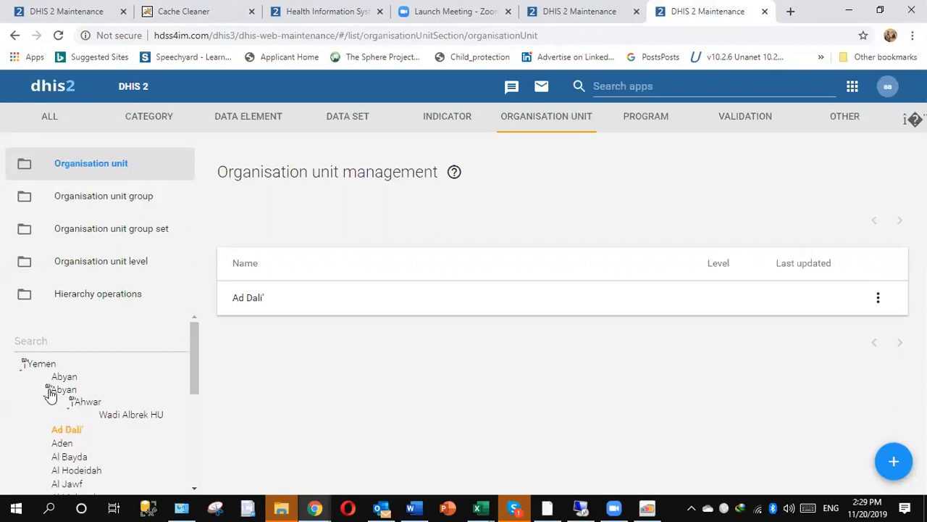
pyautogui.click(47, 391)
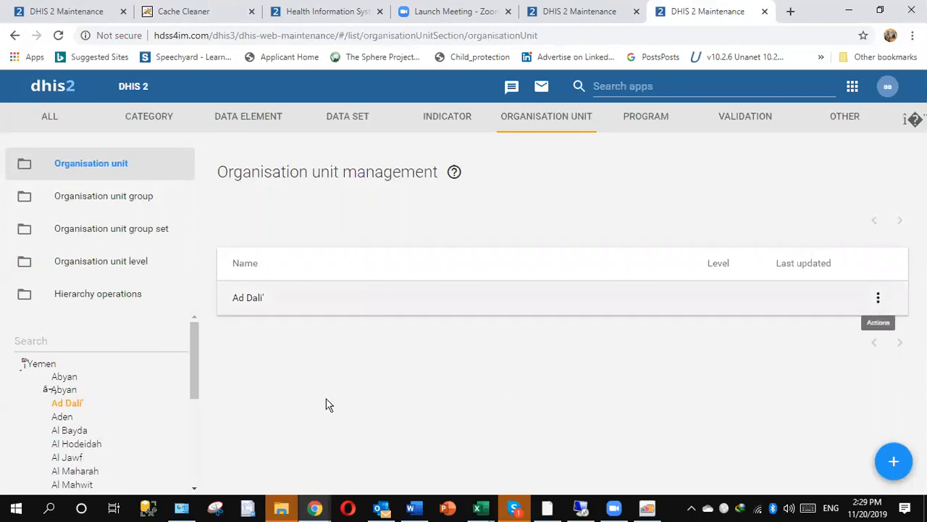
pyautogui.click(63, 378)
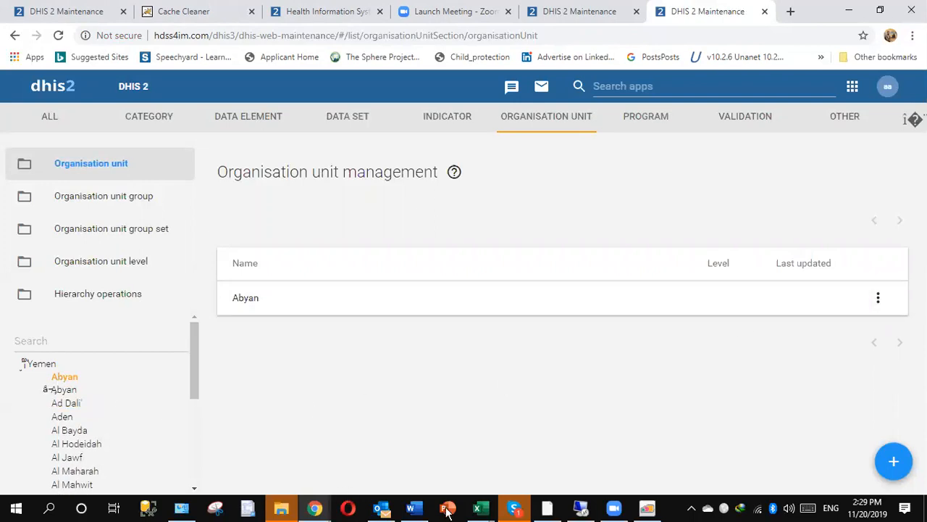
# - Switch to Gov-level.csv in Excel, highlight the governorate names Abyan through Ta'iz for review, and return to DHIS 2
pyautogui.moveTo(482, 511)
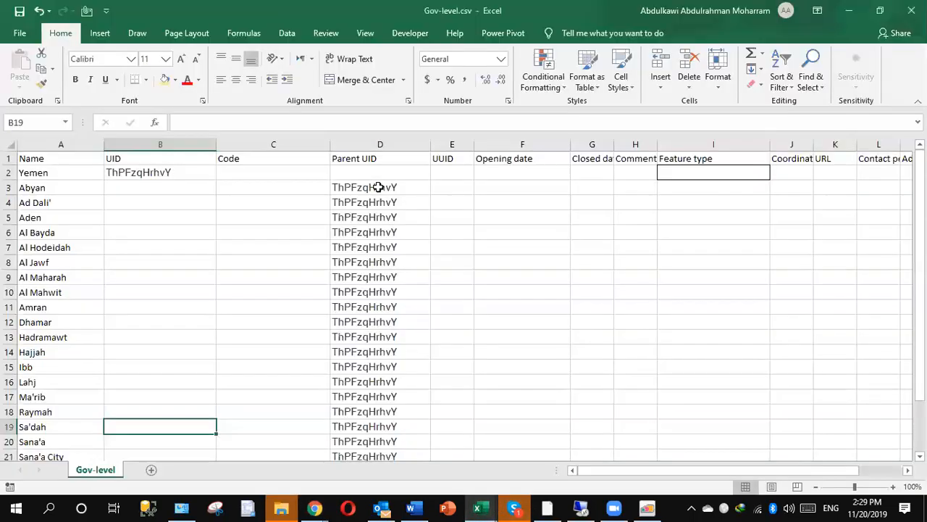
pyautogui.click(49, 188)
pyautogui.moveTo(49, 188); pyautogui.dragTo(41, 425)
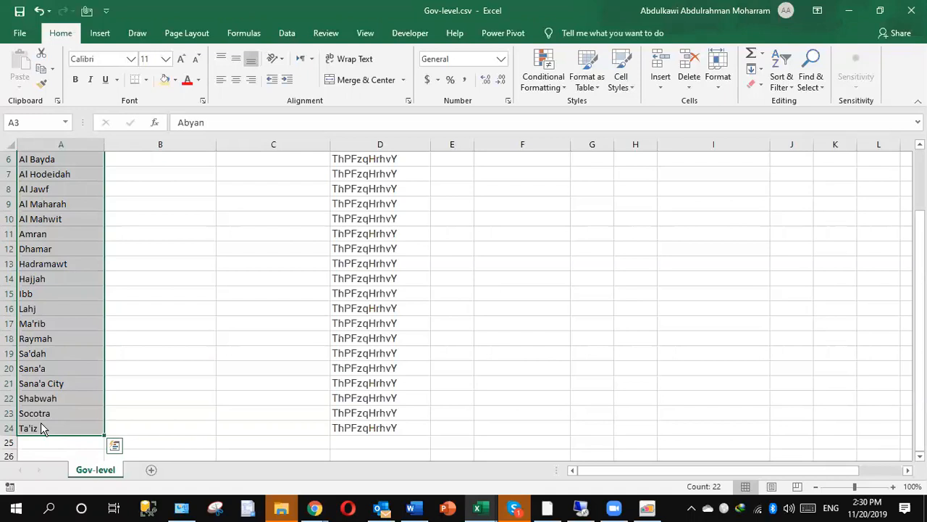
pyautogui.hotkey('alt', 'Tab')
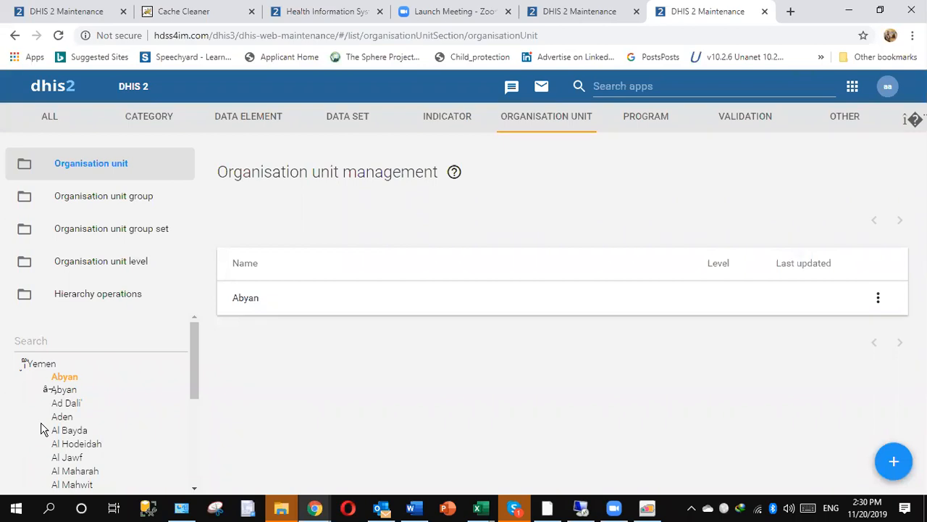
# - Return to the organisation unit list, show the details of the selected Abyan unit and highlight its Id
pyautogui.hotkey('alt', 'Tab')
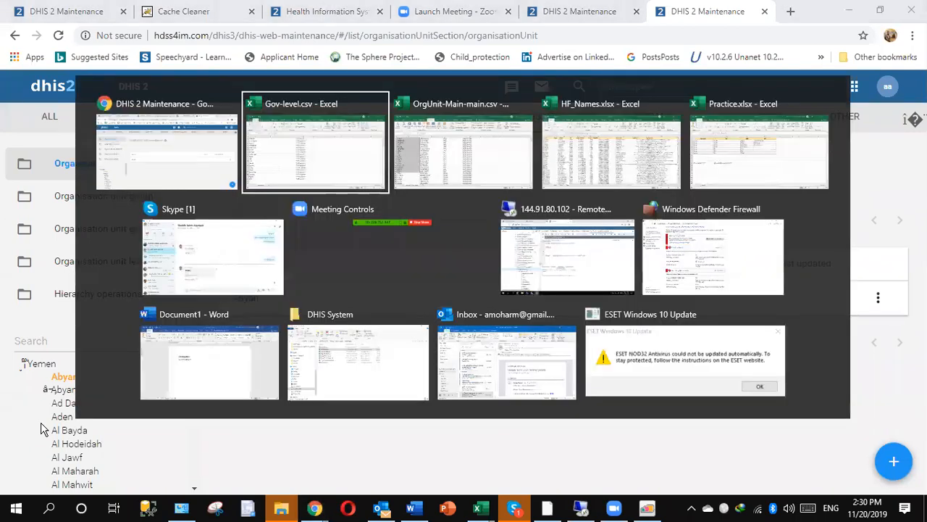
pyautogui.hotkey('alt', 'Tab')
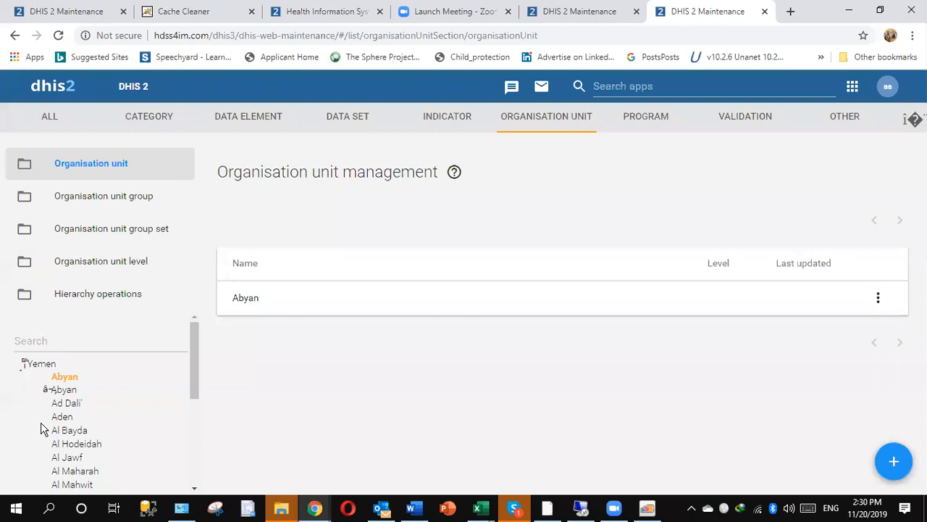
pyautogui.click(878, 300)
pyautogui.click(815, 385)
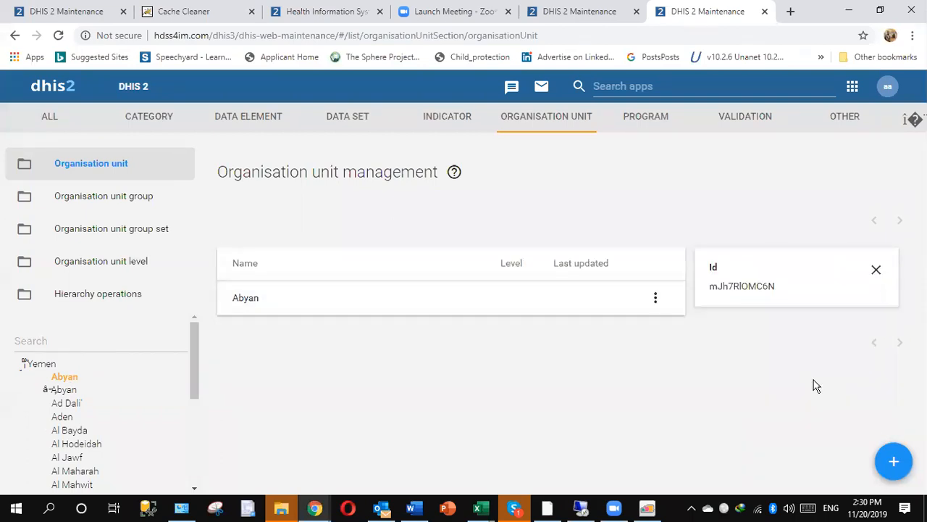
pyautogui.doubleClick(749, 286)
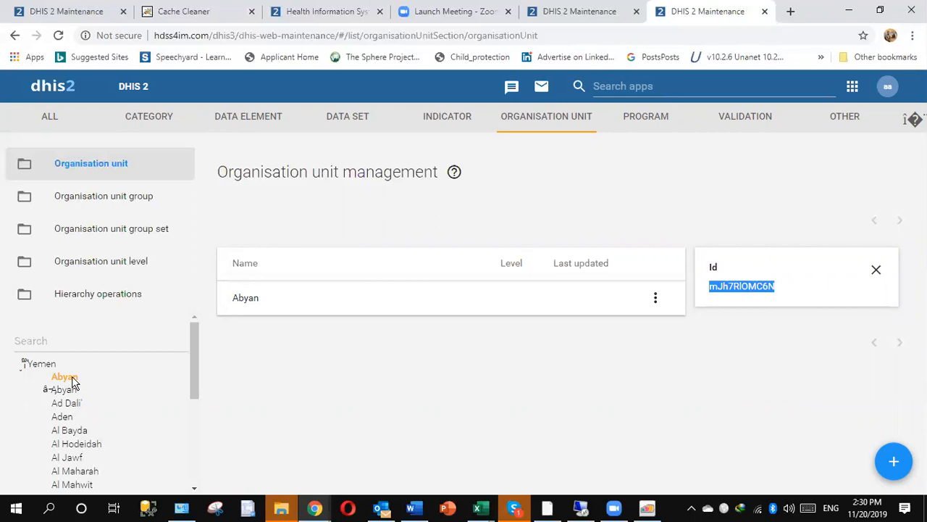
# - Select Ad Dali' in the Yemen tree and show its details to view its Id
pyautogui.click(67, 404)
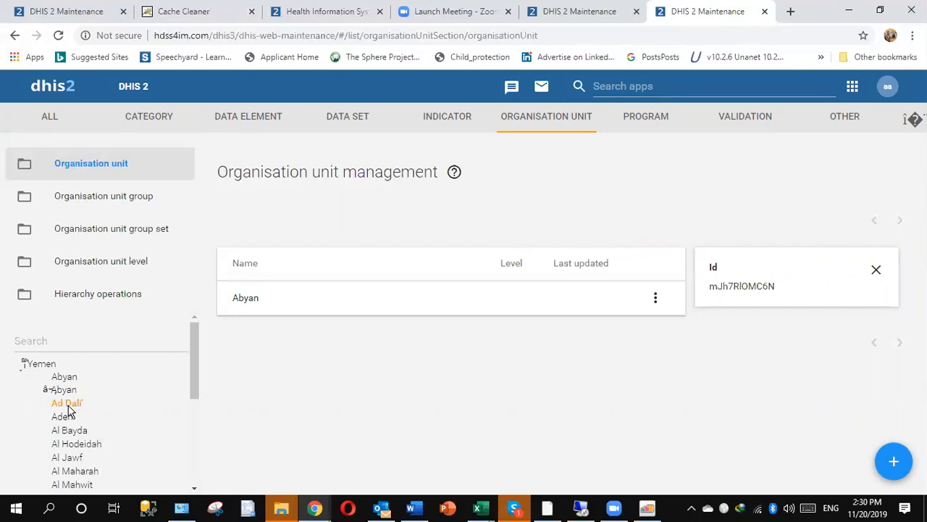
pyautogui.click(878, 298)
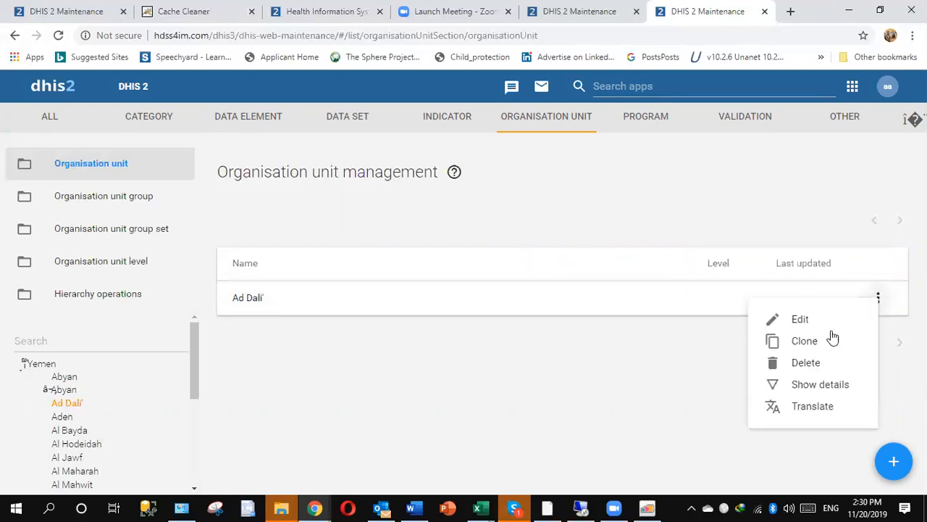
pyautogui.click(804, 387)
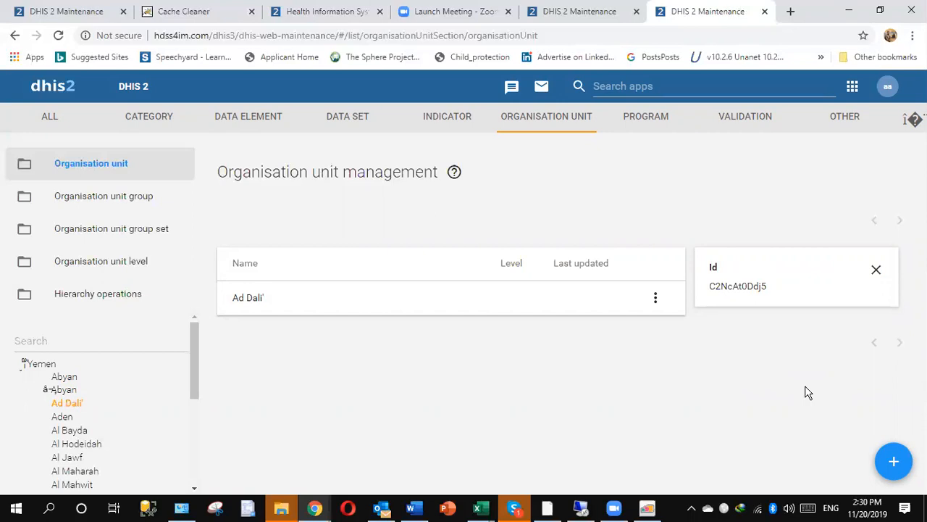
# - Open SQL View management in the Data Administration app and start adding a new SQL view
pyautogui.click(641, 95)
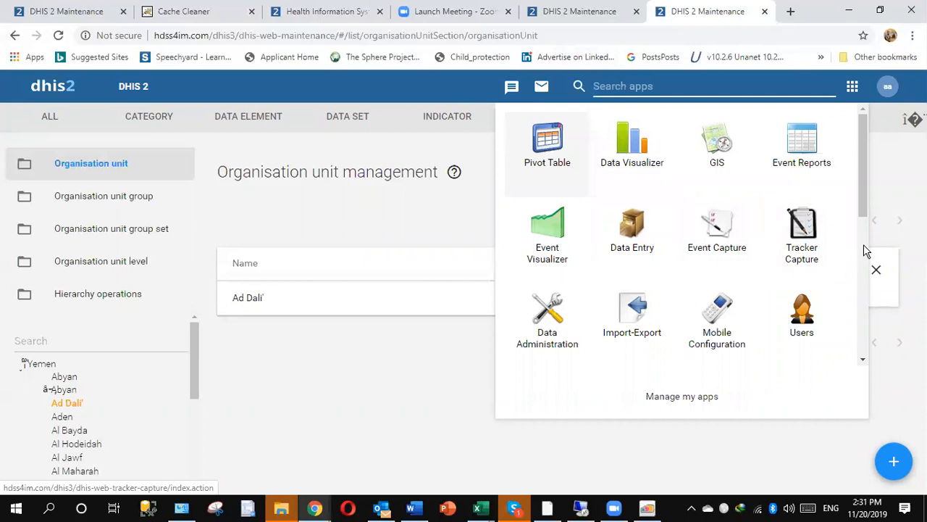
pyautogui.scroll(-3, 866, 250)
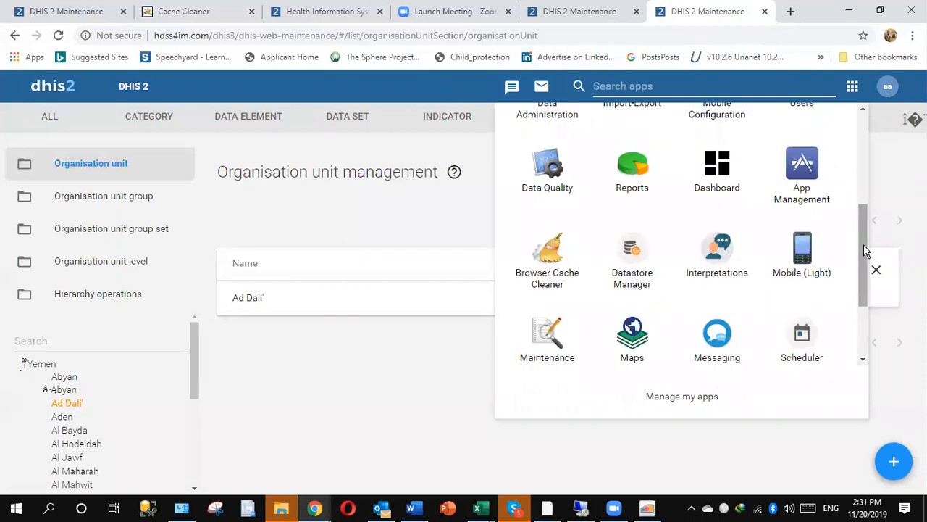
pyautogui.moveTo(864, 244); pyautogui.dragTo(873, 200)
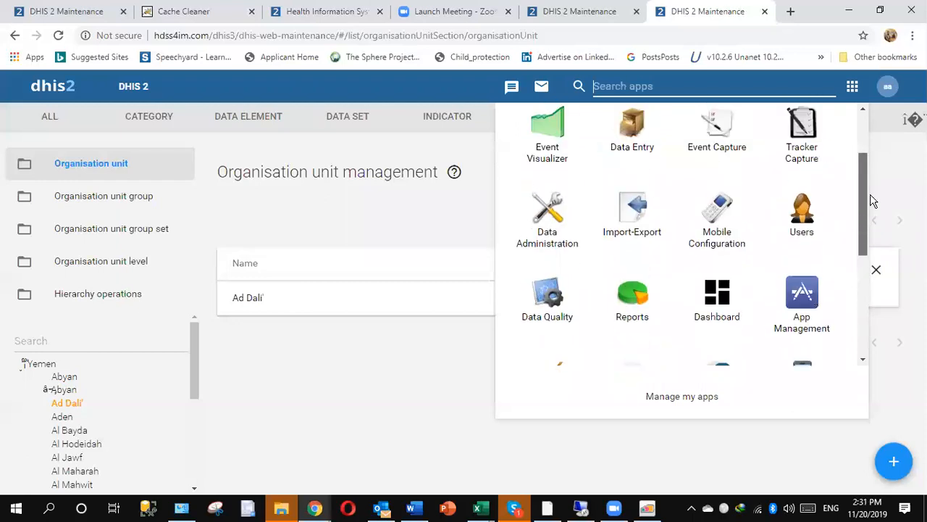
pyautogui.click(545, 220)
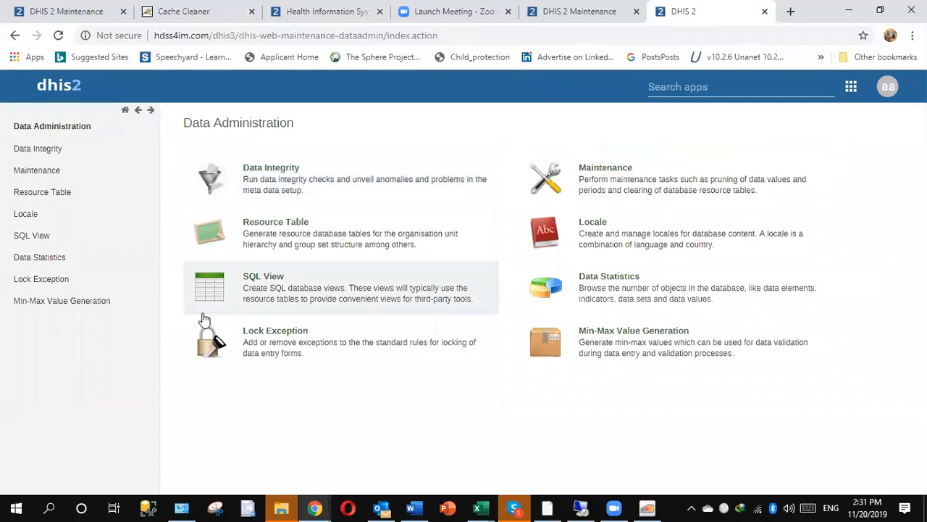
pyautogui.click(269, 288)
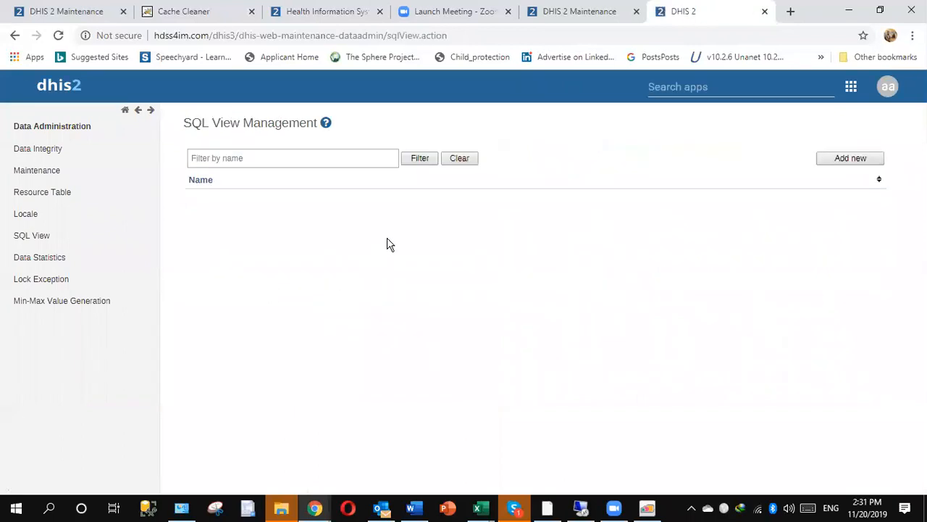
pyautogui.click(841, 160)
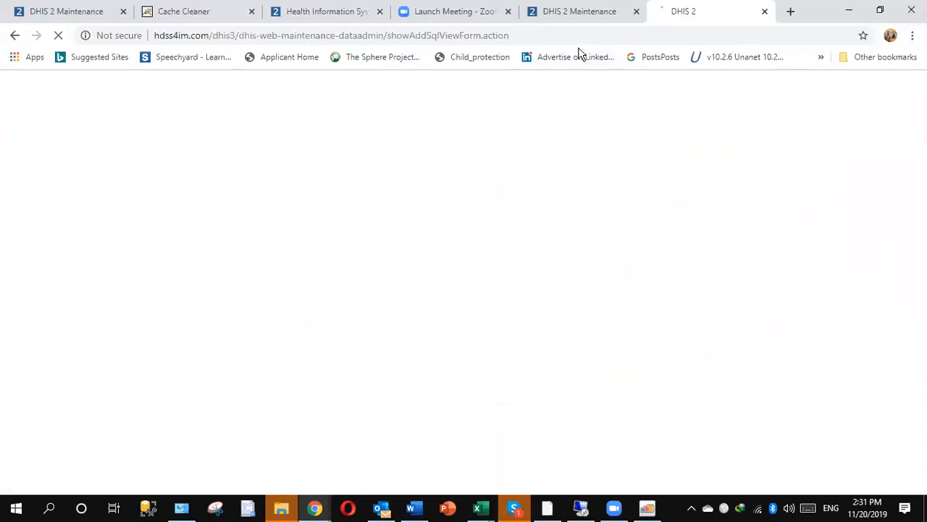
pyautogui.click(580, 10)
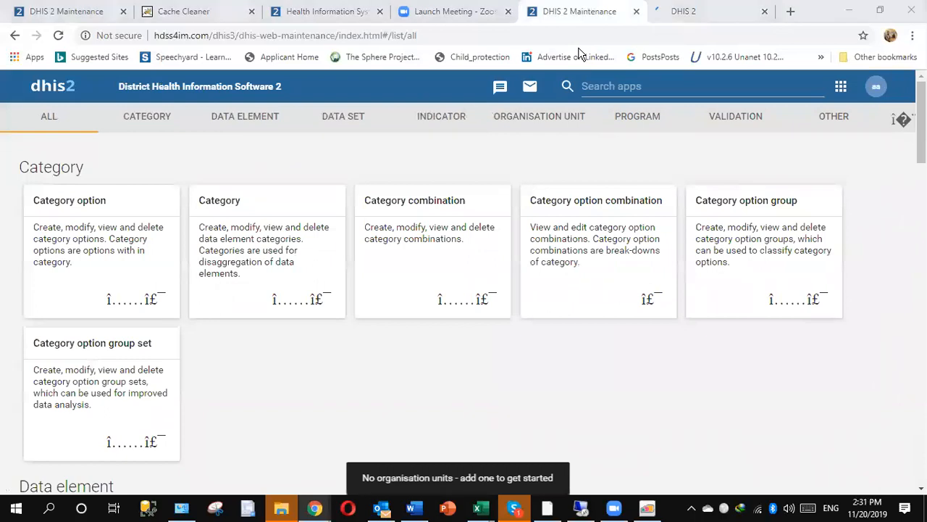
pyautogui.click(681, 11)
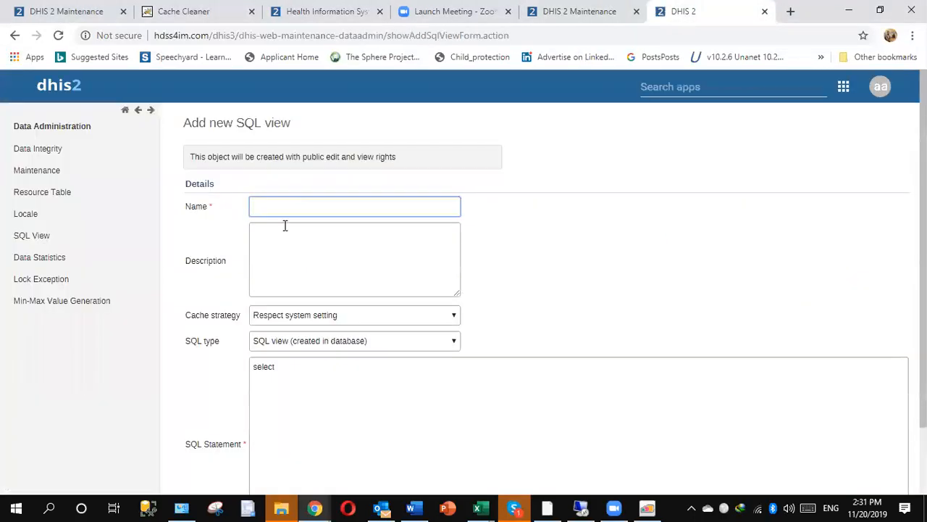
# - Name the SQL view "Select-go level" and enter the statement "select * from organizationunit"
pyautogui.click(285, 207)
pyautogui.write('S')
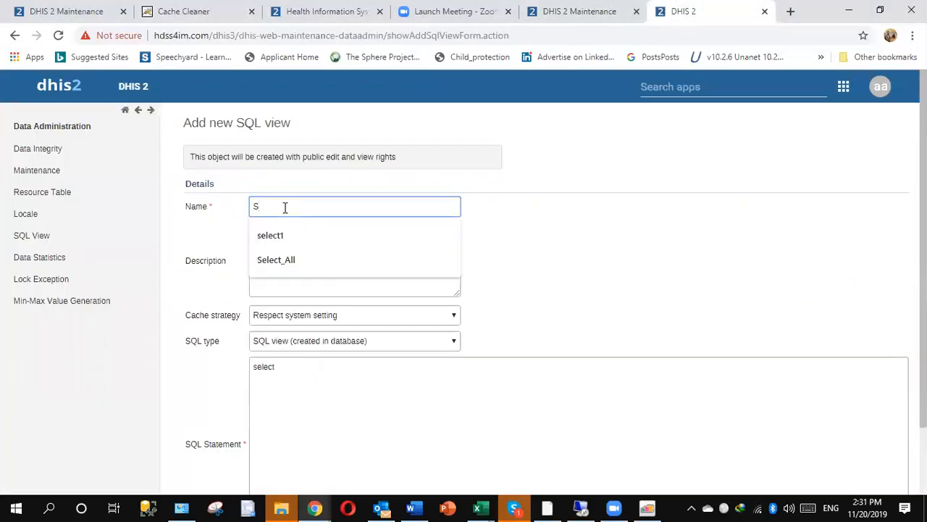
pyautogui.write('elect-gp')
pyautogui.write(' level')
pyautogui.click(284, 367)
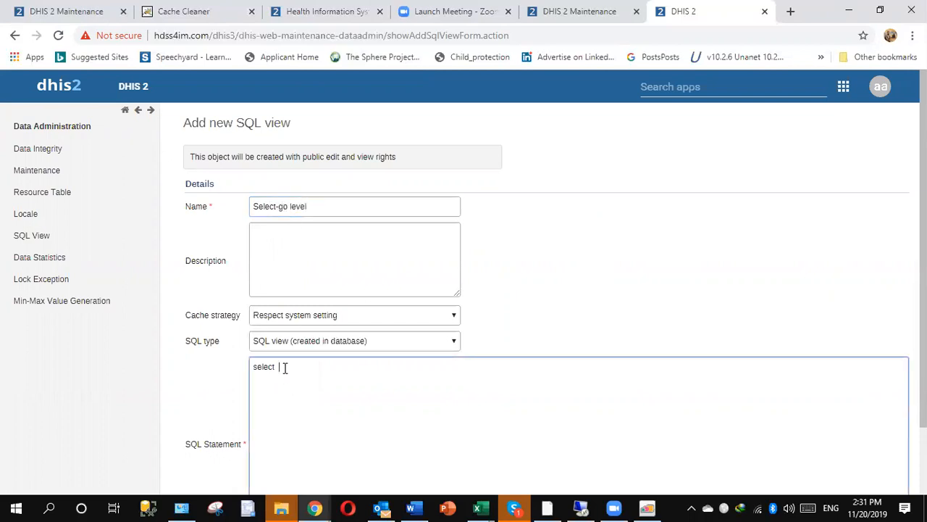
pyautogui.write('* from organizationunit.')
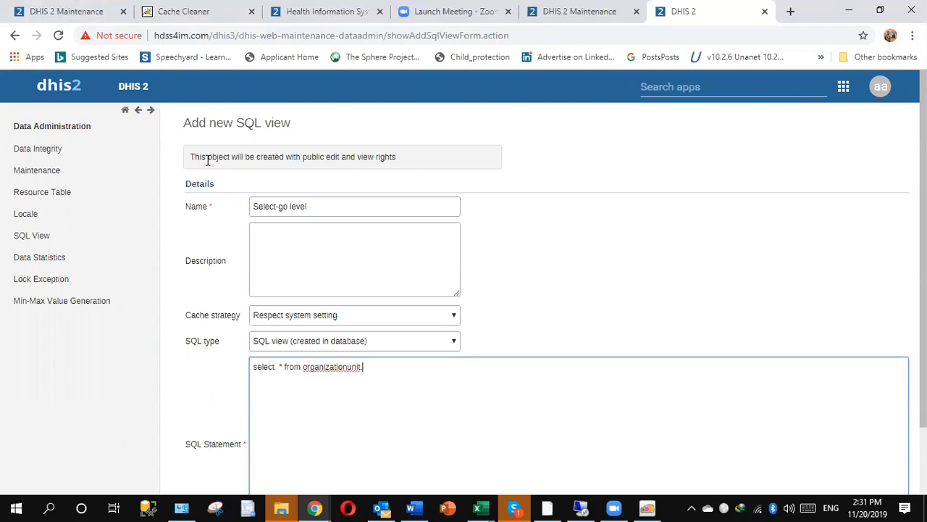
pyautogui.press('BackSpace')
# - Copy the word "Organisation" from the Organisation unit management heading and correct the table name in the SQL statement to Organisationunit
pyautogui.click(83, 13)
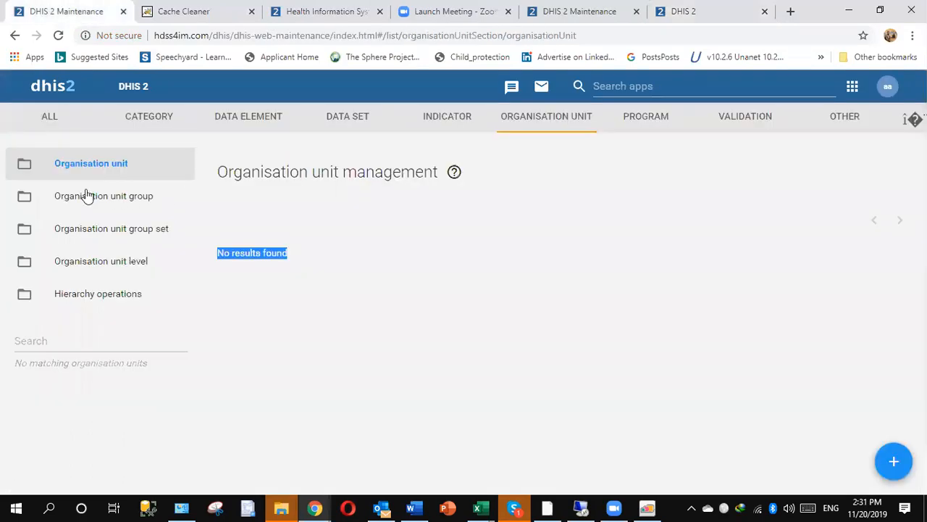
pyautogui.doubleClick(263, 178)
pyautogui.hotkey('ctrl', 'c')
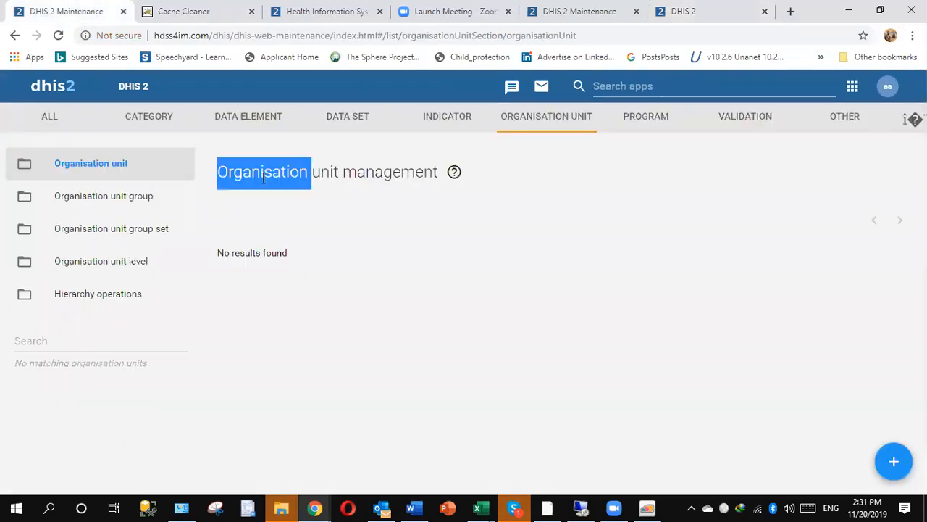
pyautogui.click(695, 12)
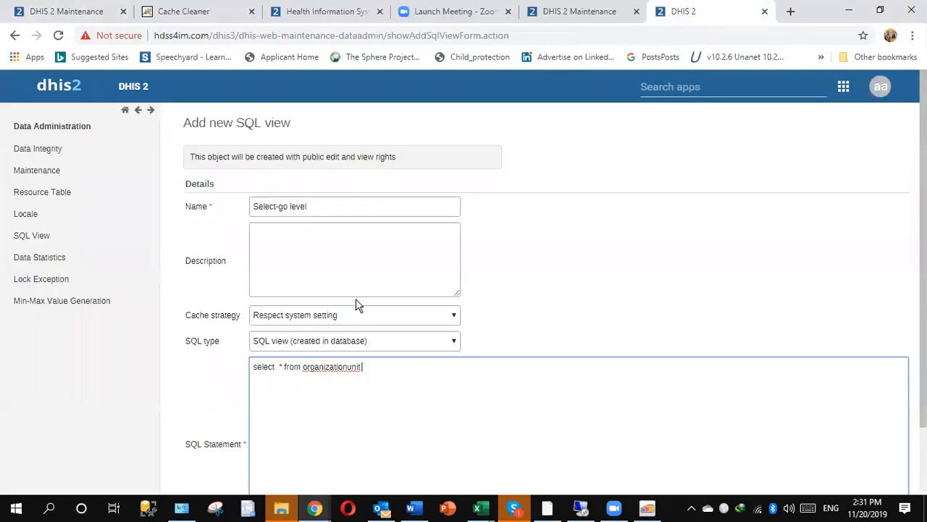
pyautogui.doubleClick(330, 367)
pyautogui.hotkey('ctrl', 'v')
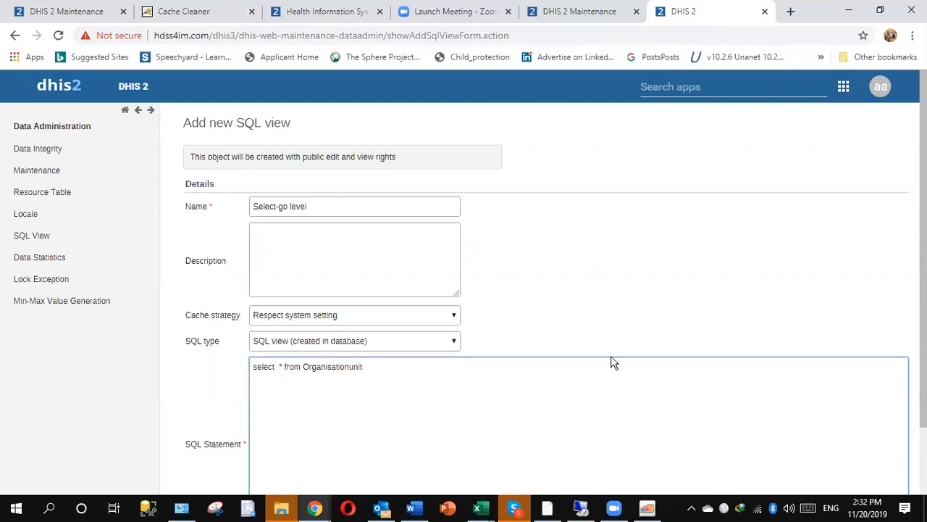
# - Save the new SQL view and execute the Select-go level query
pyautogui.scroll(-1, 896, 393)
pyautogui.click(237, 468)
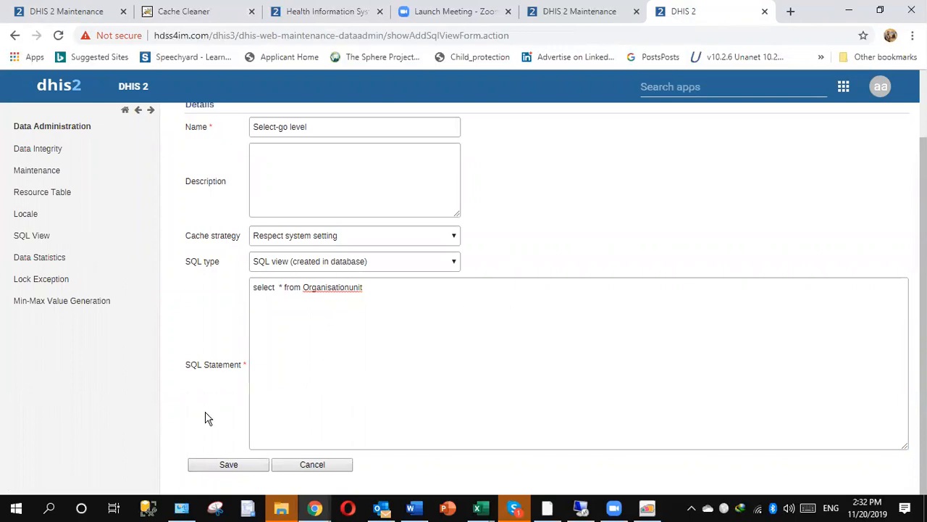
pyautogui.click(231, 464)
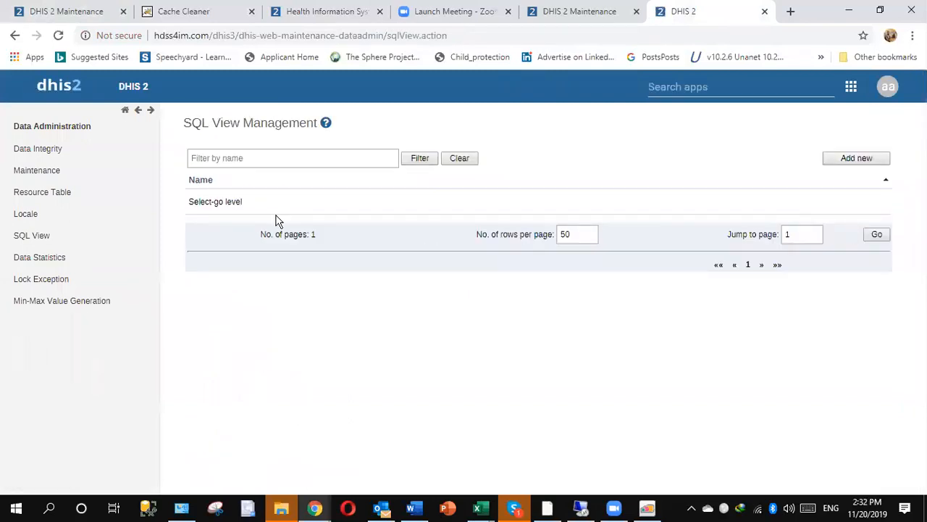
pyautogui.click(270, 206)
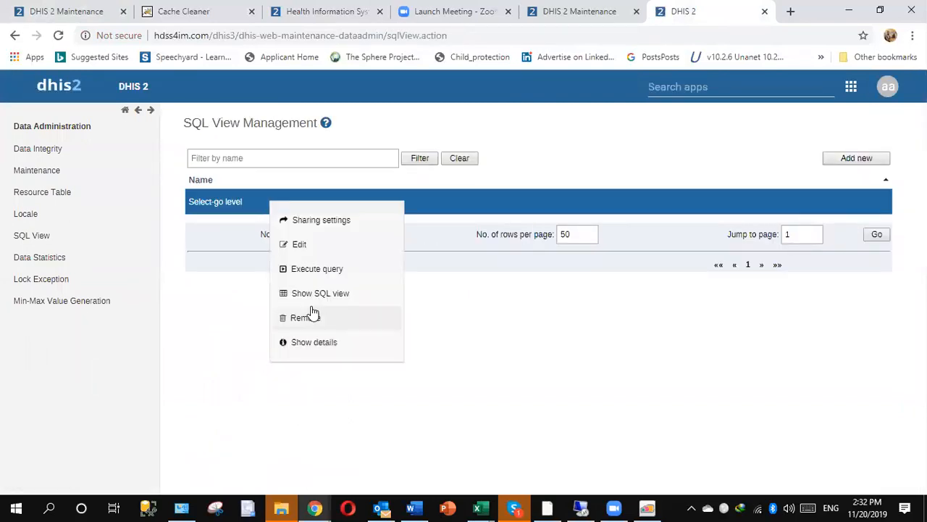
pyautogui.click(319, 280)
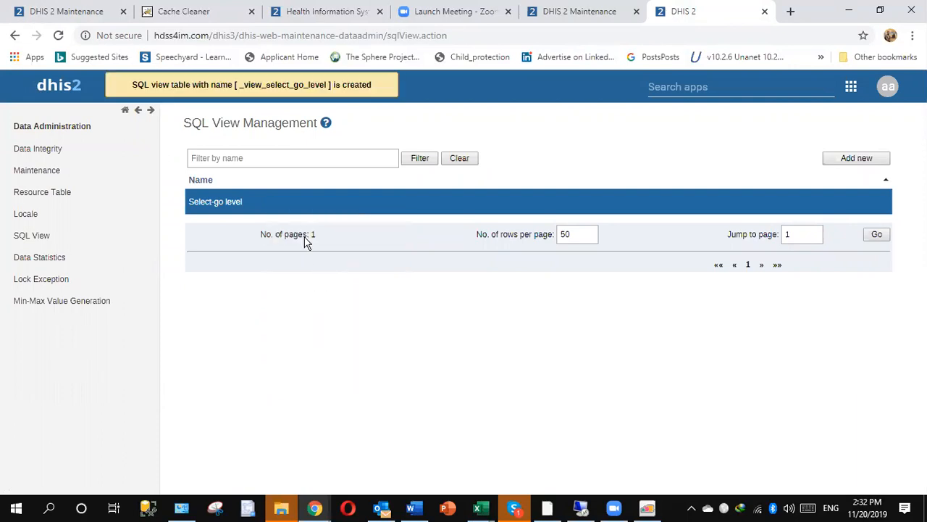
# - Show the data of the Select-go level SQL view and download it as Excel
pyautogui.rightClick(309, 208)
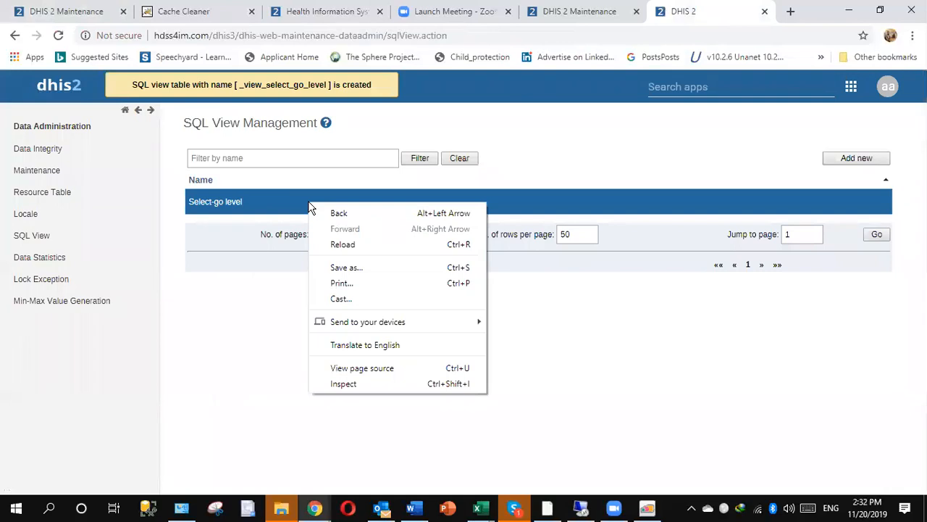
pyautogui.click(254, 207)
pyautogui.click(255, 207)
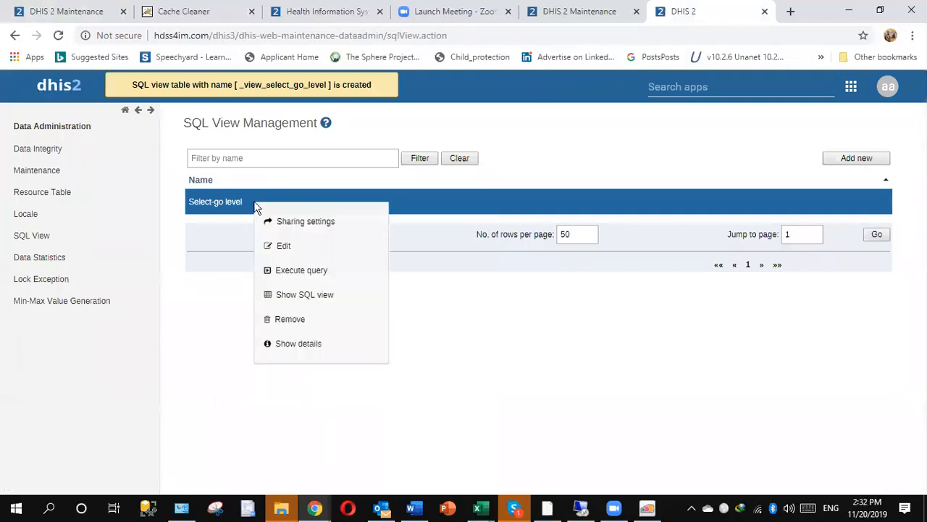
pyautogui.click(304, 297)
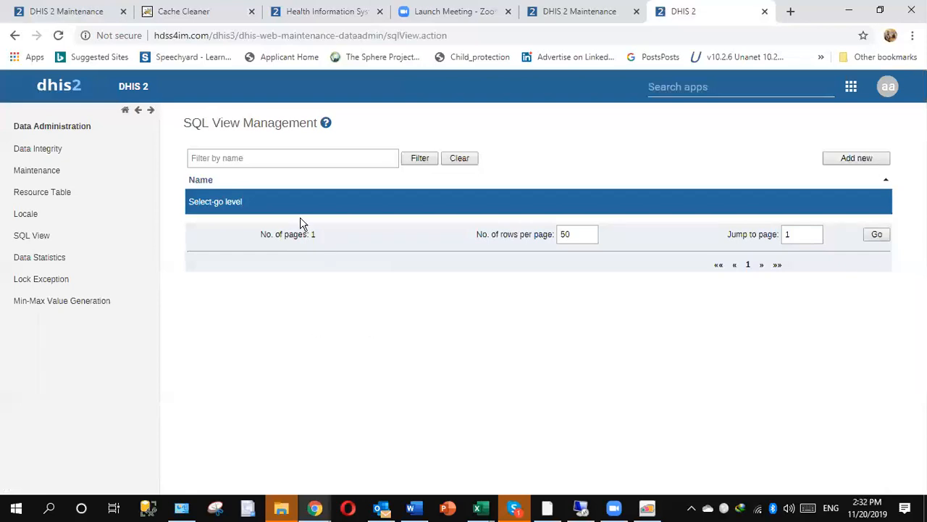
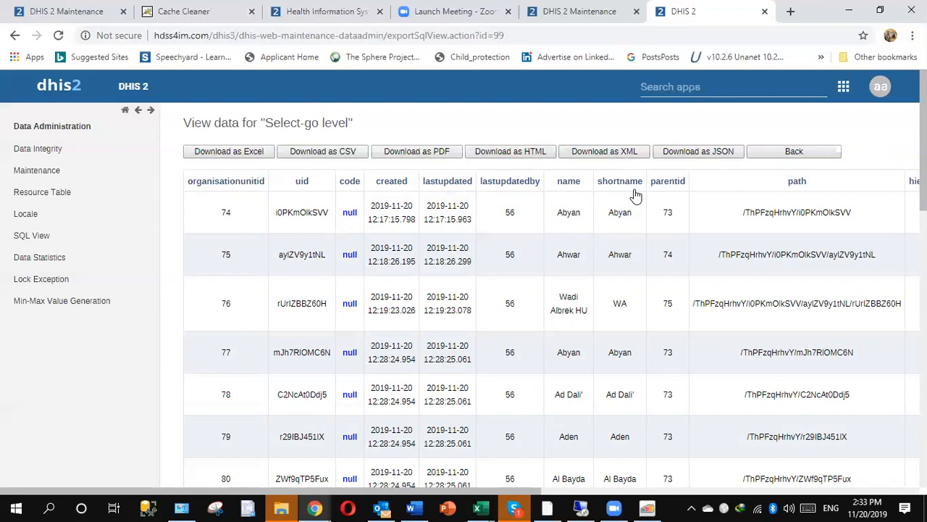
pyautogui.click(258, 156)
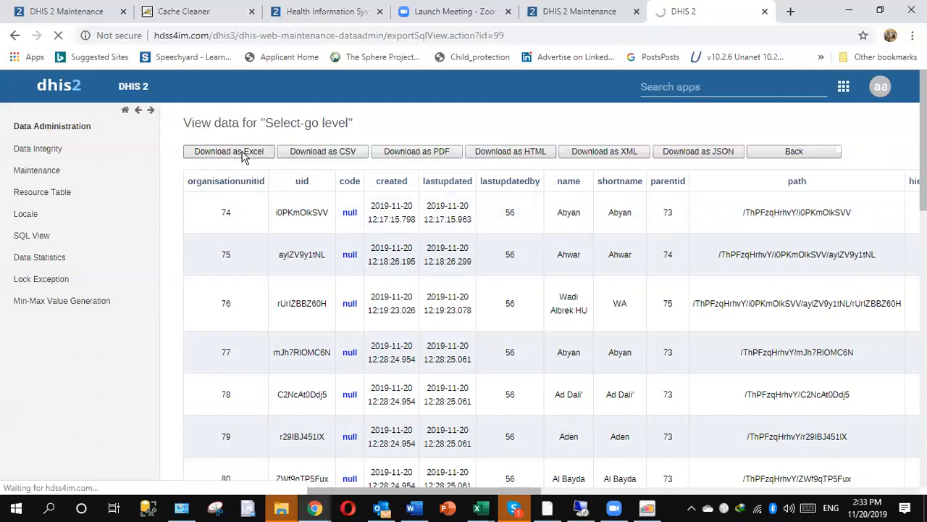
# - Dismiss the AppsAnywhere window, close the remote desktop session running pgAdmin, and return to the Select-go level data
pyautogui.click(649, 506)
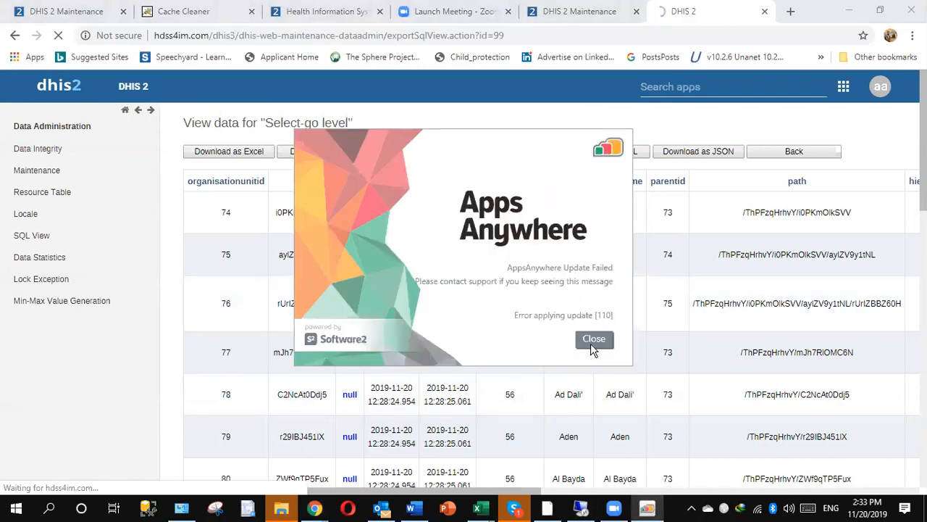
pyautogui.click(818, 137)
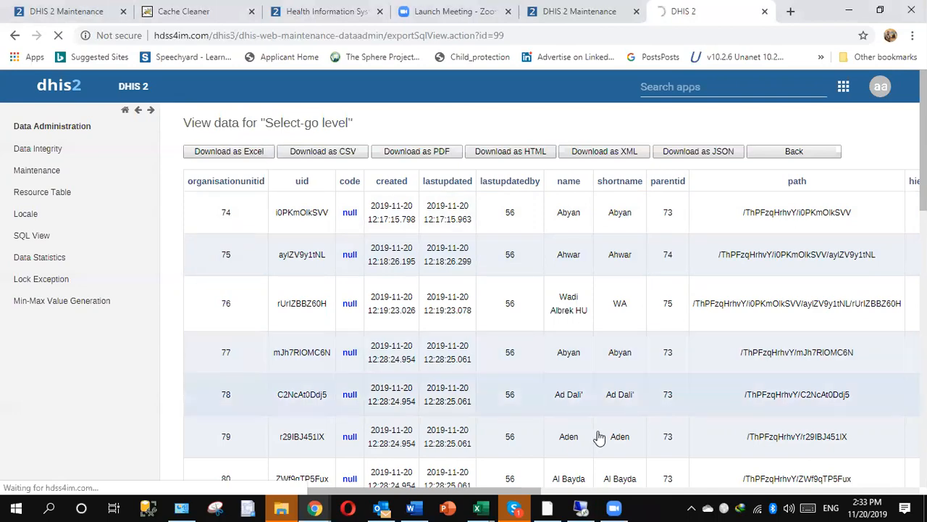
pyautogui.click(581, 509)
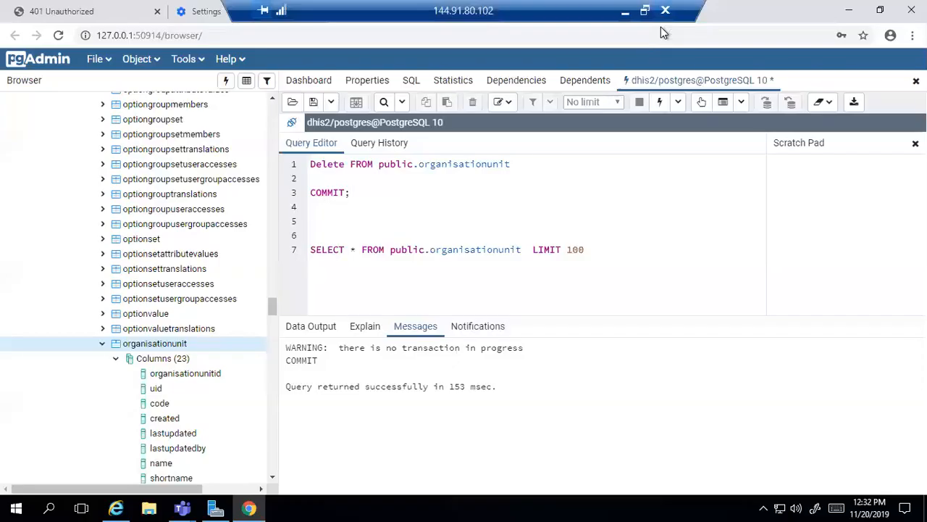
pyautogui.click(665, 11)
pyautogui.click(501, 285)
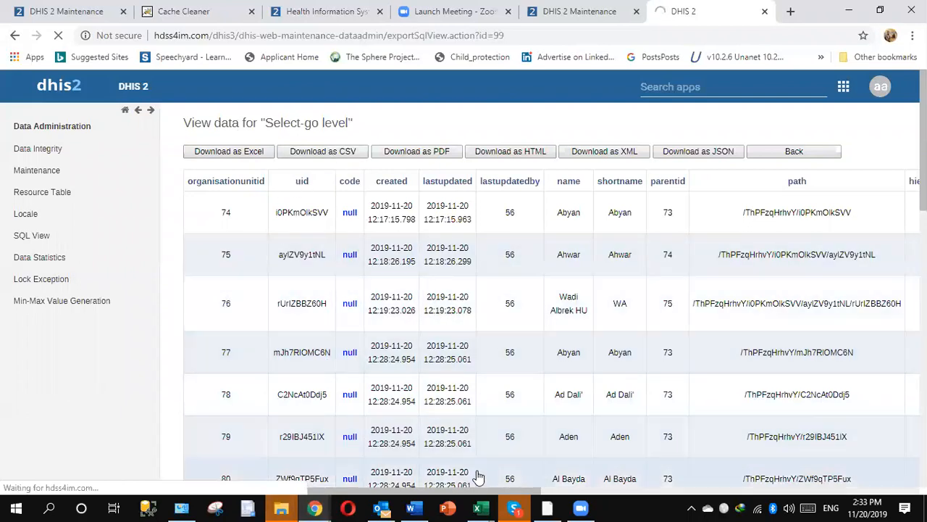
# - Open the downloaded Select-go level.xls from its Downloads folder in Excel and enable editing
pyautogui.moveTo(484, 511)
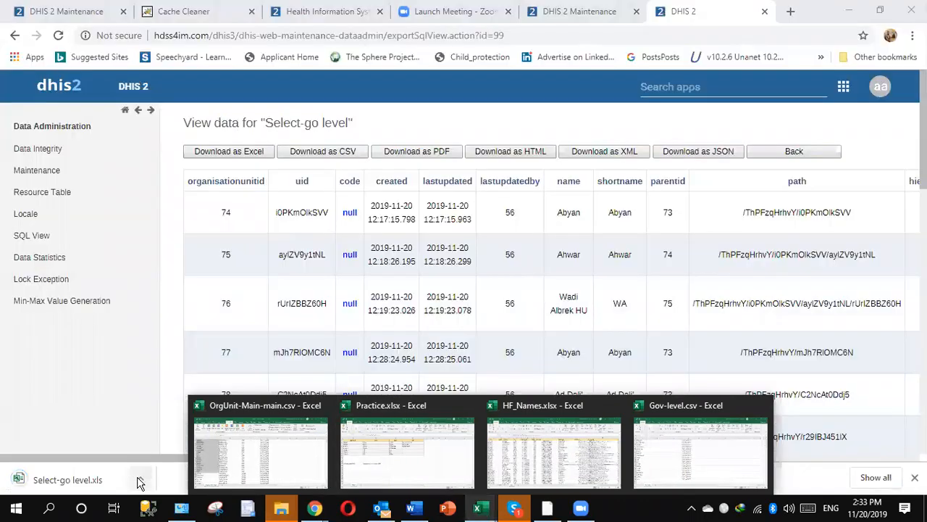
pyautogui.click(140, 478)
pyautogui.click(173, 435)
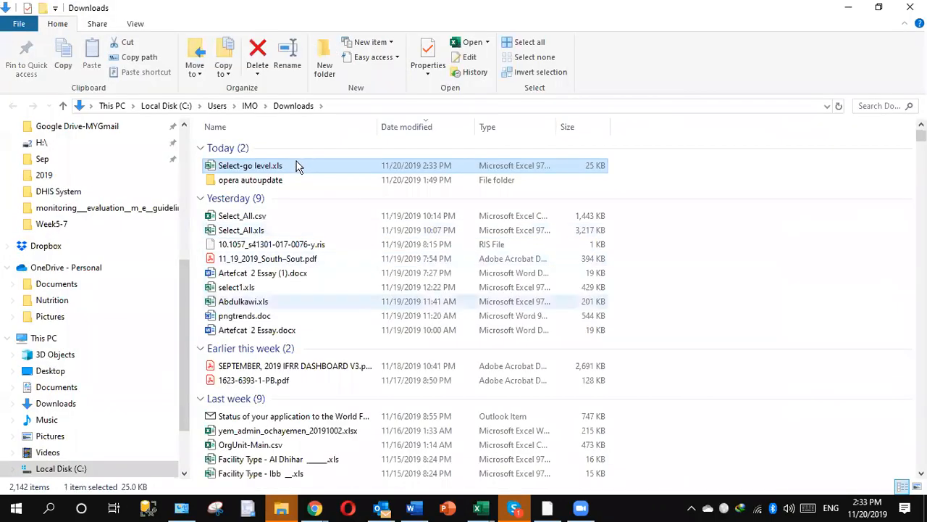
pyautogui.doubleClick(297, 166)
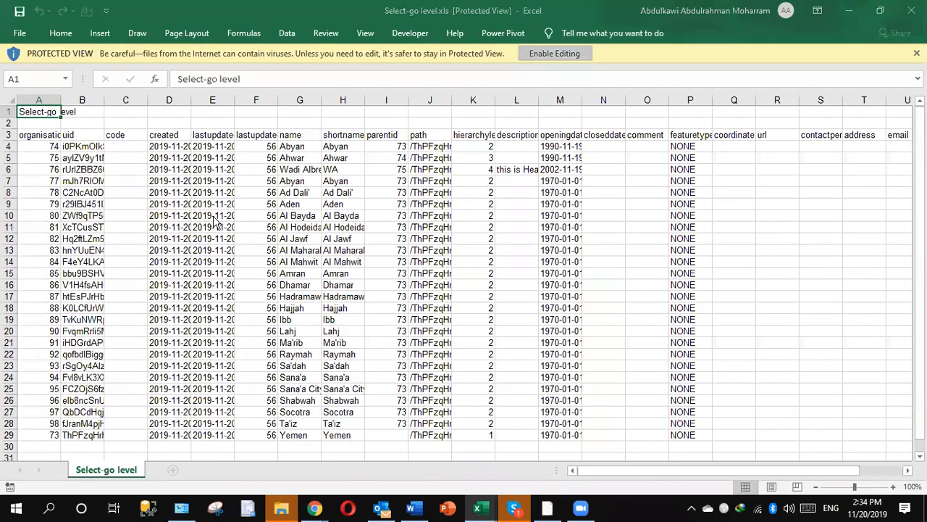
pyautogui.click(214, 224)
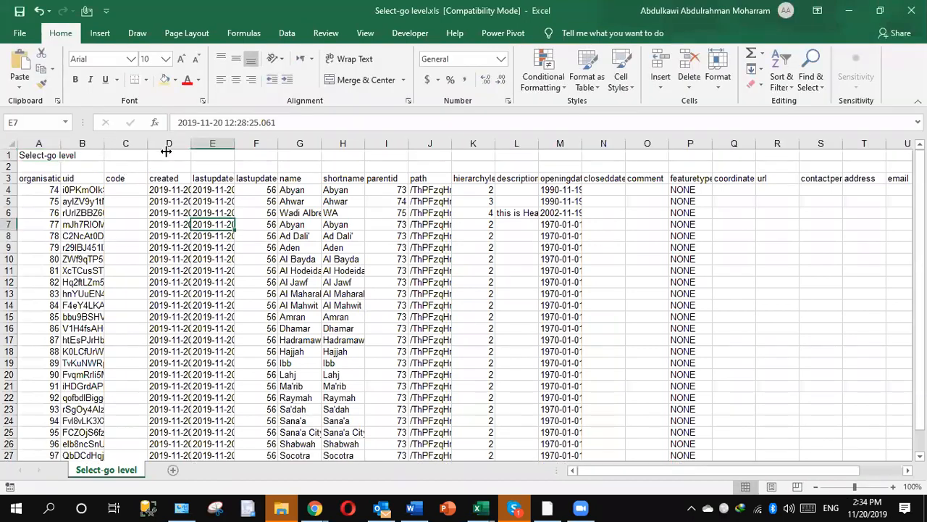
# - Widen the uid and name columns and select the governorate names from Abyan to Ta'iz
pyautogui.moveTo(166, 151); pyautogui.dragTo(166, 151)
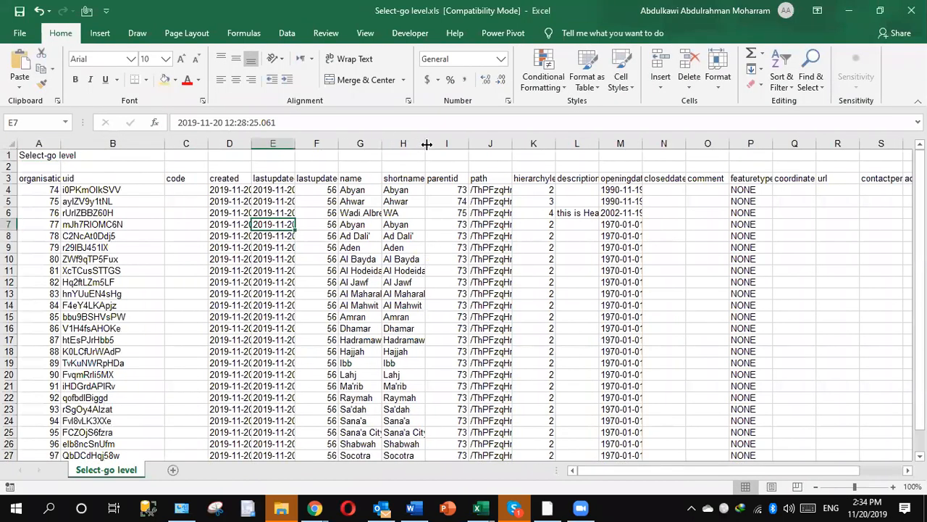
pyautogui.moveTo(382, 144); pyautogui.dragTo(426, 145)
pyautogui.moveTo(362, 223); pyautogui.dragTo(368, 433)
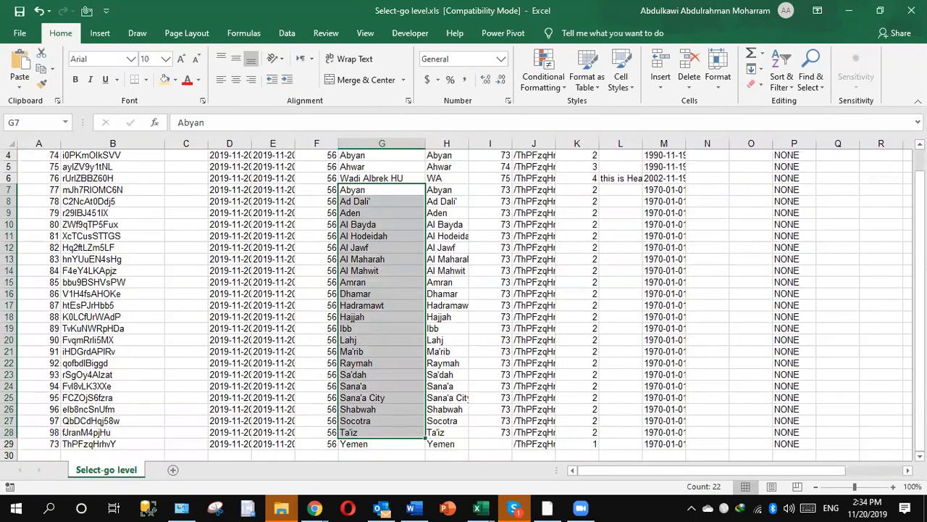
# - Copy the UIDs from the second Abyan row through Yemen and paste them as values into Gov-level.csv's UID column, starting at Abyan
pyautogui.scroll(1, 105, 229)
pyautogui.moveTo(105, 228); pyautogui.dragTo(98, 442)
pyautogui.hotkey('ctrl', 'c')
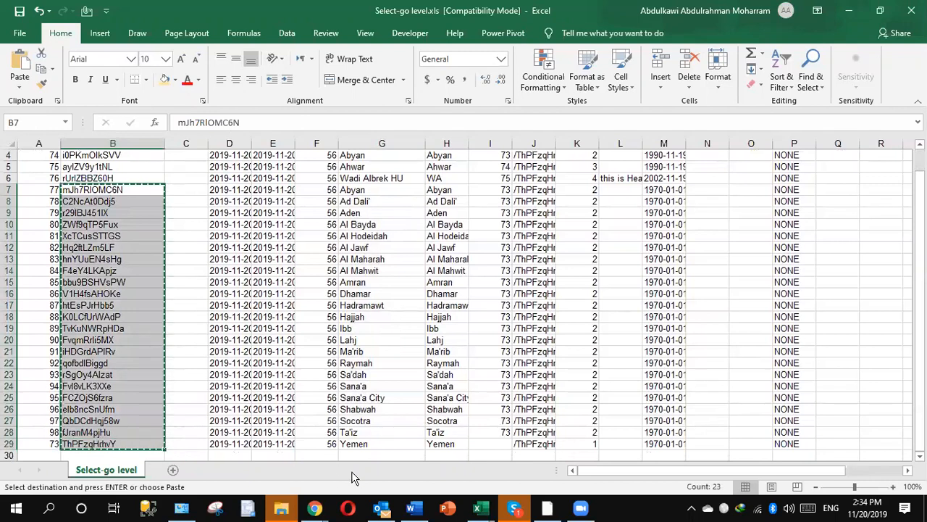
pyautogui.hotkey('alt', 'Tab')
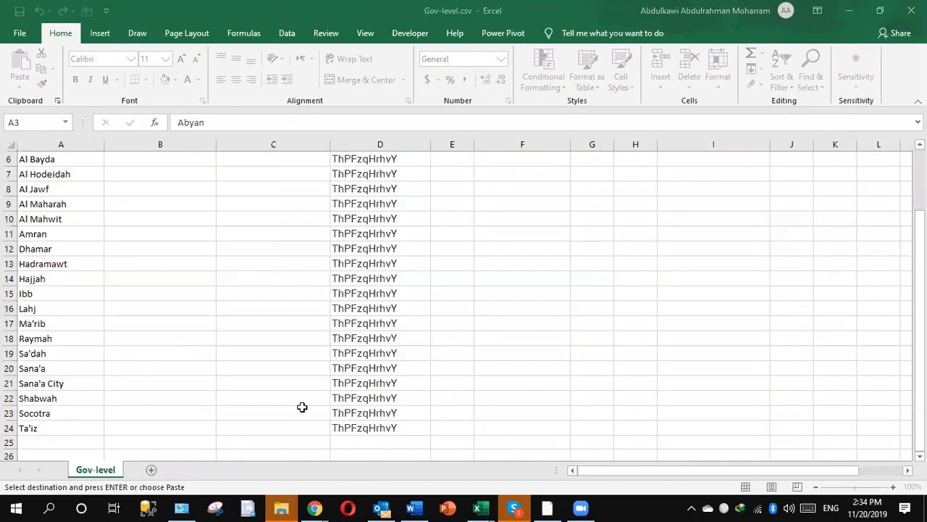
pyautogui.hotkey('ctrl', 'shift', 'Down')
pyautogui.scroll(2, 295, 273)
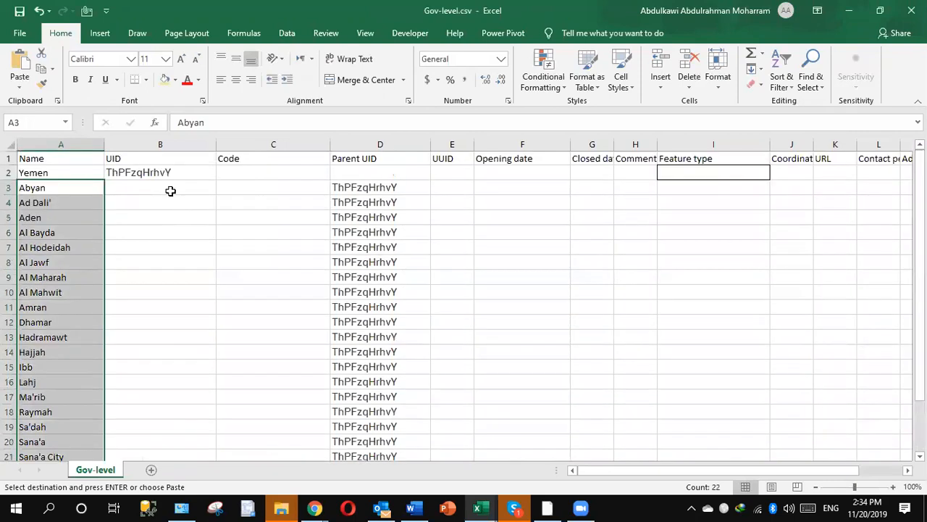
pyautogui.click(171, 189)
pyautogui.rightClick(171, 189)
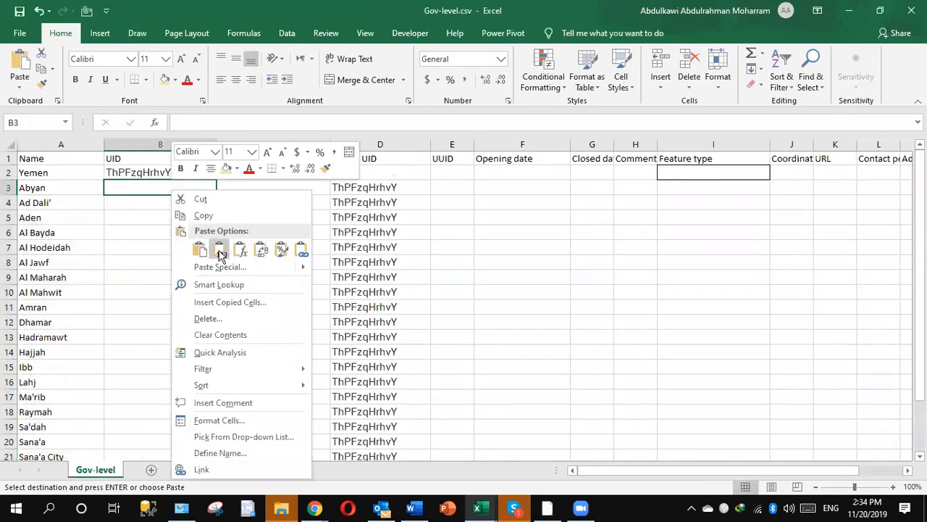
pyautogui.click(219, 249)
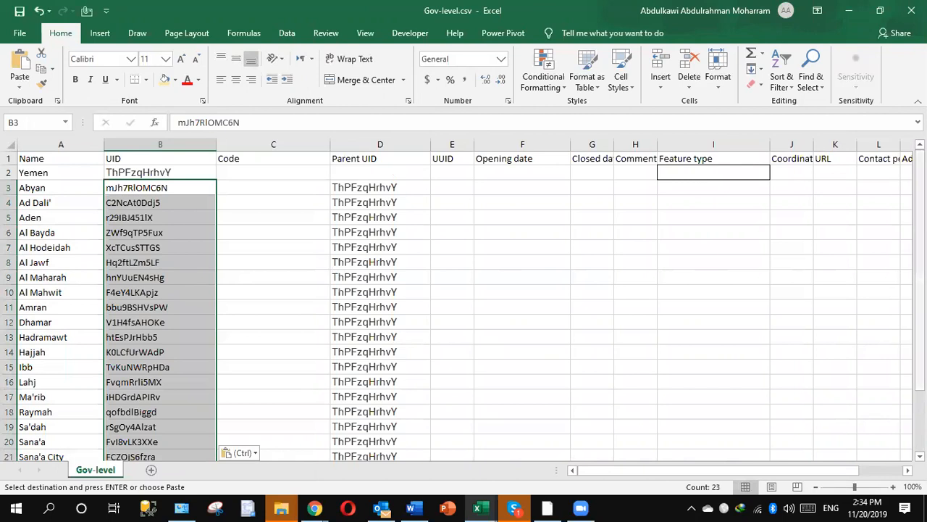
pyautogui.scroll(-2, 671, 314)
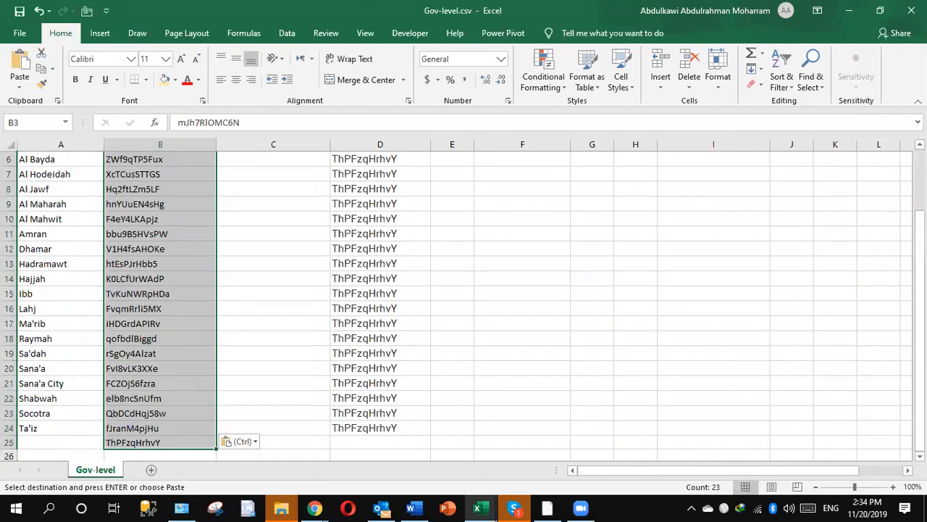
pyautogui.scroll(2, 788, 270)
pyautogui.scroll(-1, 788, 270)
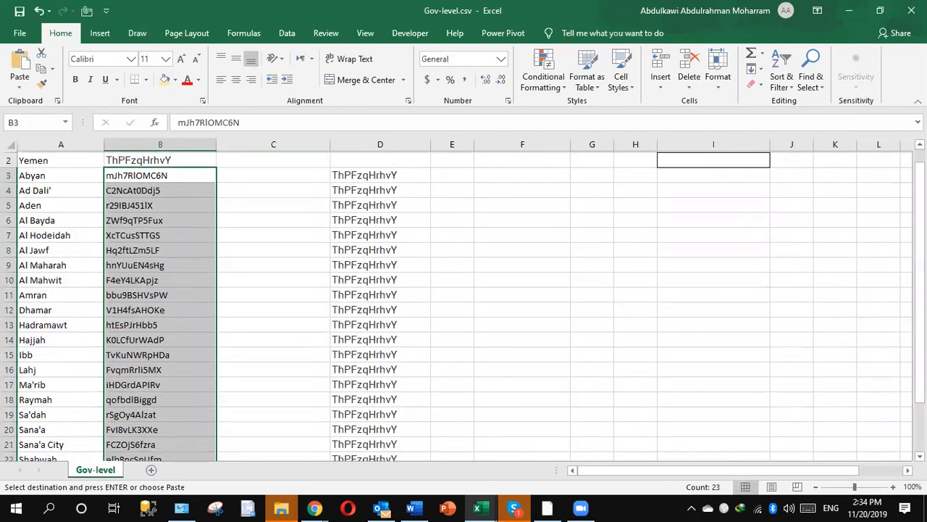
# - Return to Select-go level.xls and copy only the UIDs from the second Abyan row through Ta'iz, leaving out Yemen
pyautogui.hotkey('alt', 'Tab')
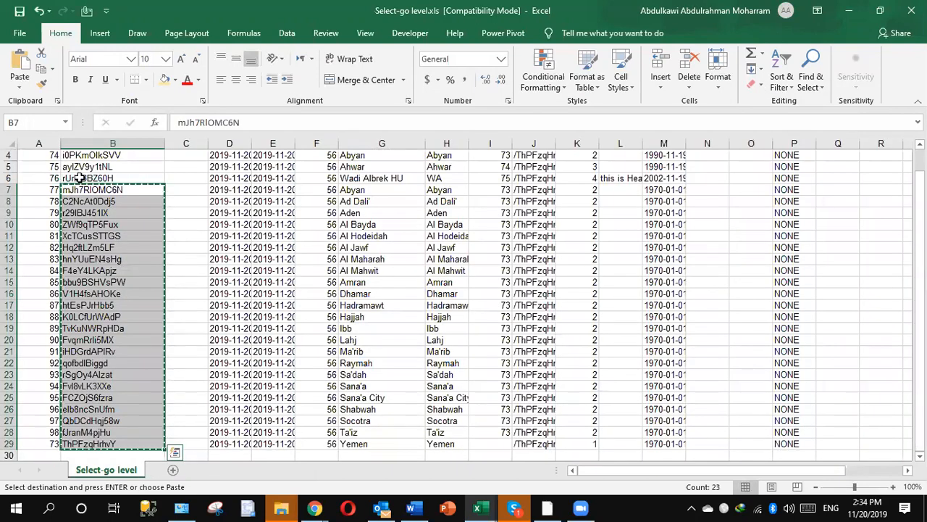
pyautogui.doubleClick(80, 178)
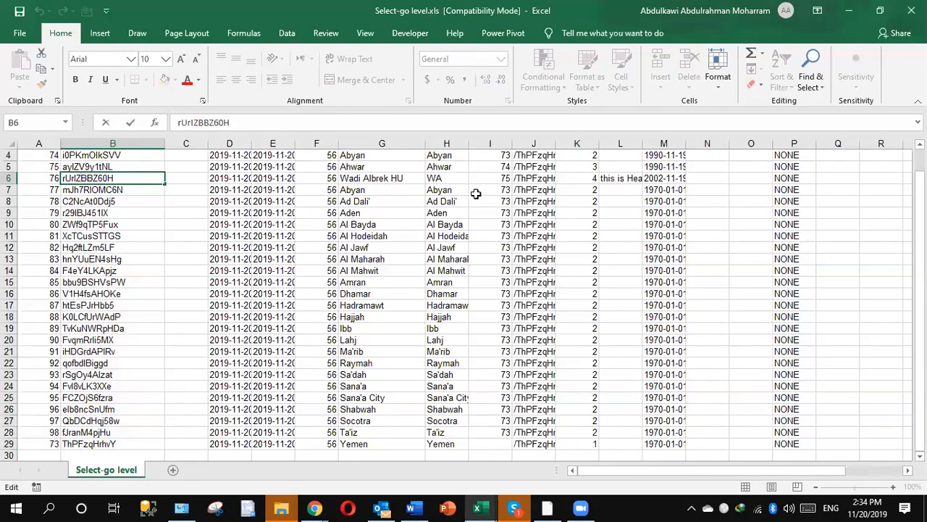
pyautogui.click(438, 189)
pyautogui.moveTo(114, 188); pyautogui.dragTo(126, 428)
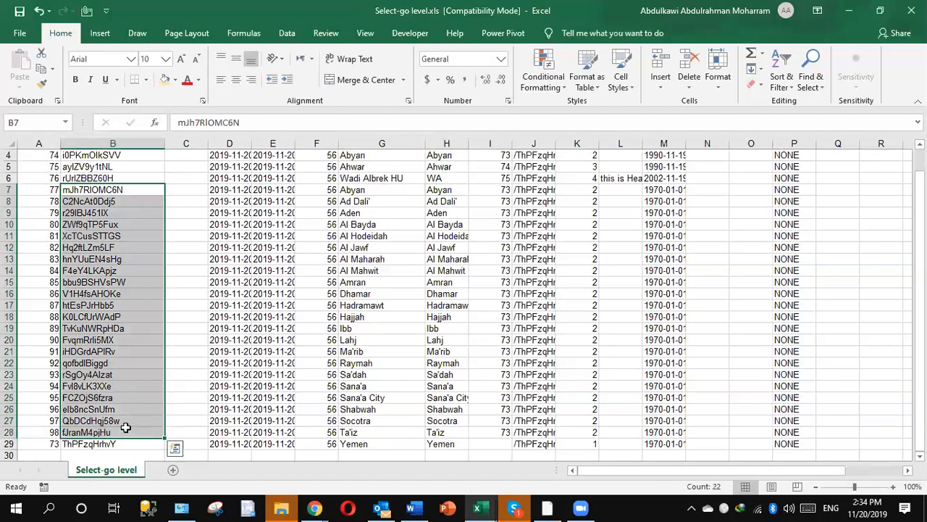
pyautogui.hotkey('ctrl', 'c')
# - Paste the UIDs into the UID column of Gov-level.csv from B3 and clear the surplus UID in B25
pyautogui.hotkey('alt', 'Tab')
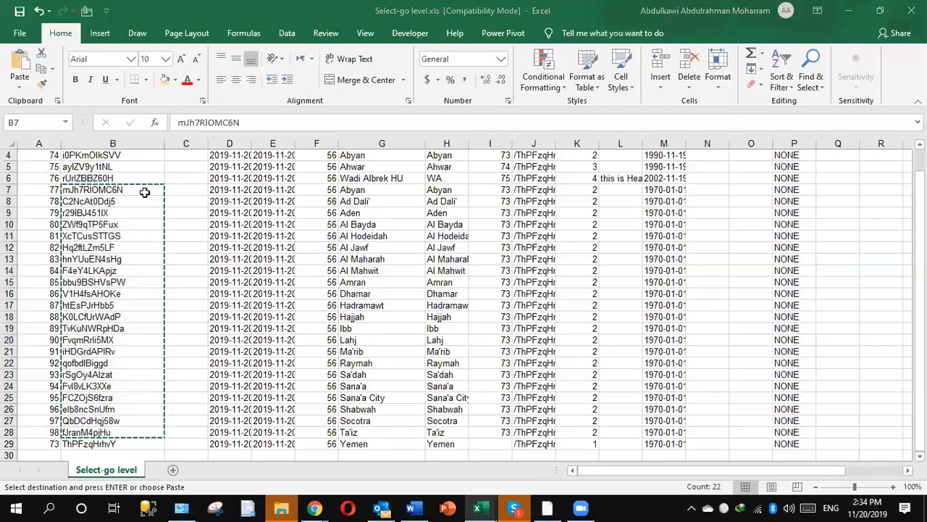
pyautogui.click(156, 175)
pyautogui.hotkey('ctrl', 'v')
pyautogui.scroll(-2, 905, 367)
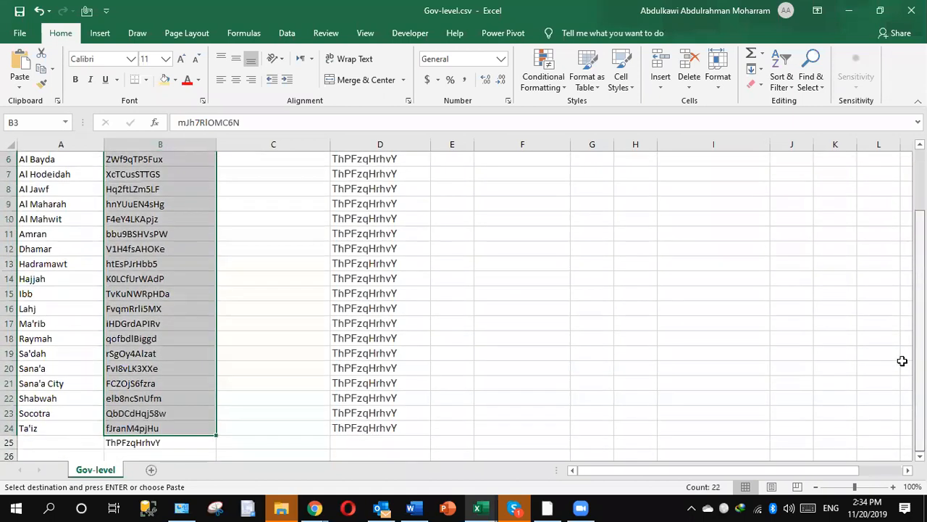
pyautogui.click(175, 439)
pyautogui.press('Delete')
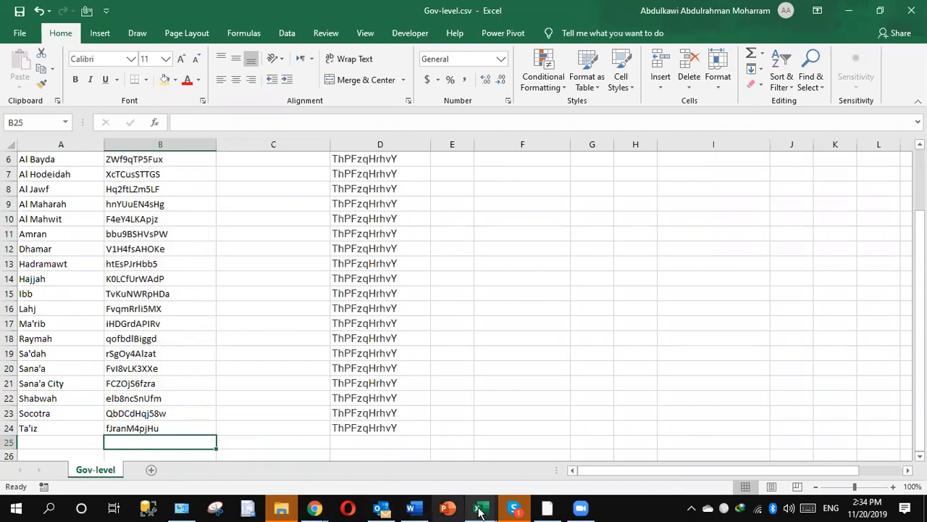
# - Copy the district names from Ahwar to Shar'ab As Salam in OrgUnit-Main-main.csv and paste them below Ta'iz in Gov-level.csv
pyautogui.moveTo(486, 512)
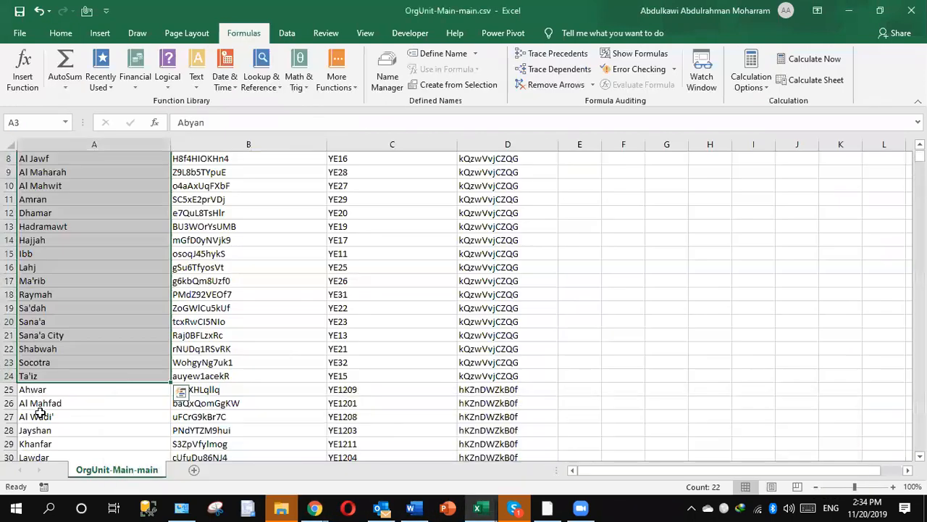
pyautogui.moveTo(39, 394); pyautogui.dragTo(55, 200)
pyautogui.hotkey('ctrl', 'c')
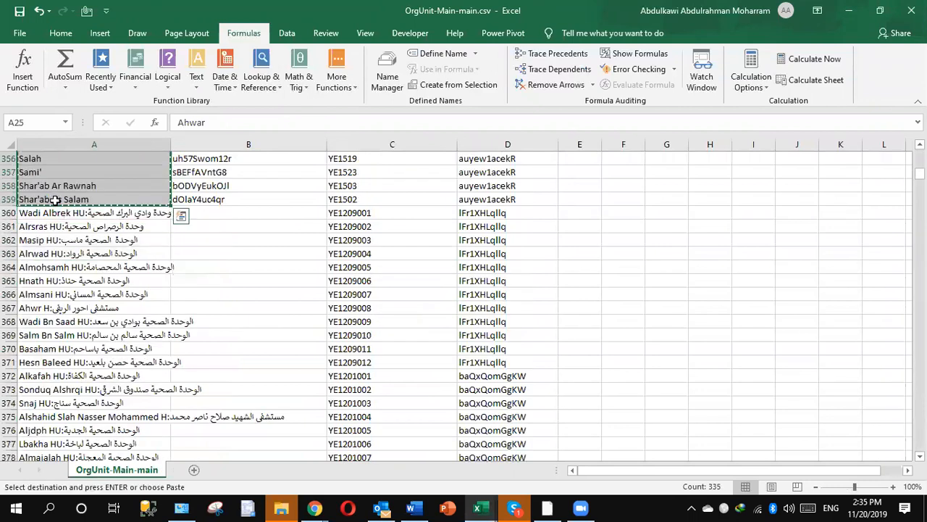
pyautogui.hotkey('alt', 'Tab')
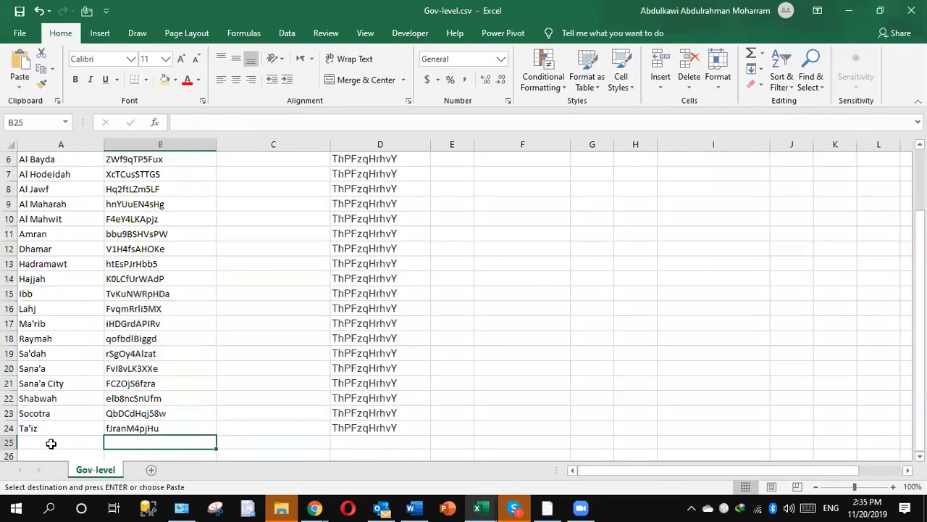
pyautogui.click(51, 443)
pyautogui.hotkey('ctrl', 'v')
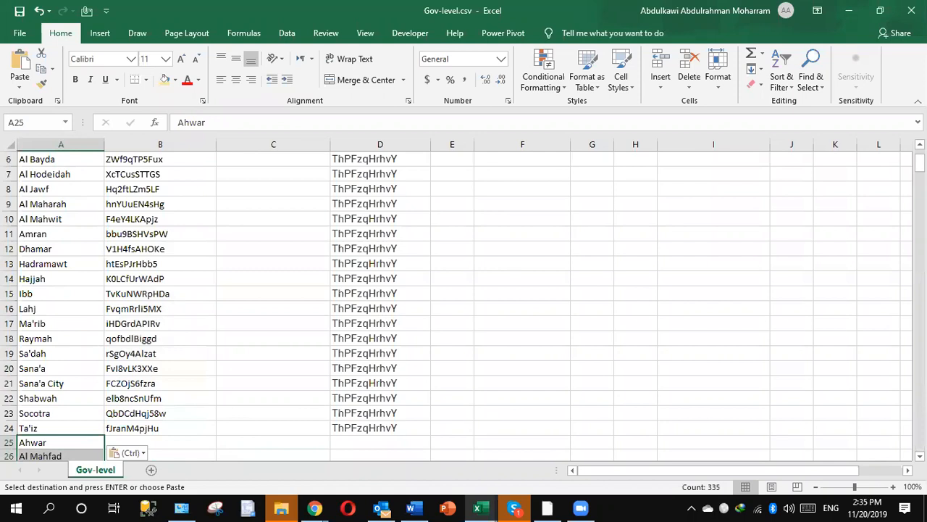
# - Select the first district names from Ahwar downward in Gov-level.csv, and copy the UID of their parent governorate Abyan
pyautogui.scroll(-1, 267, 430)
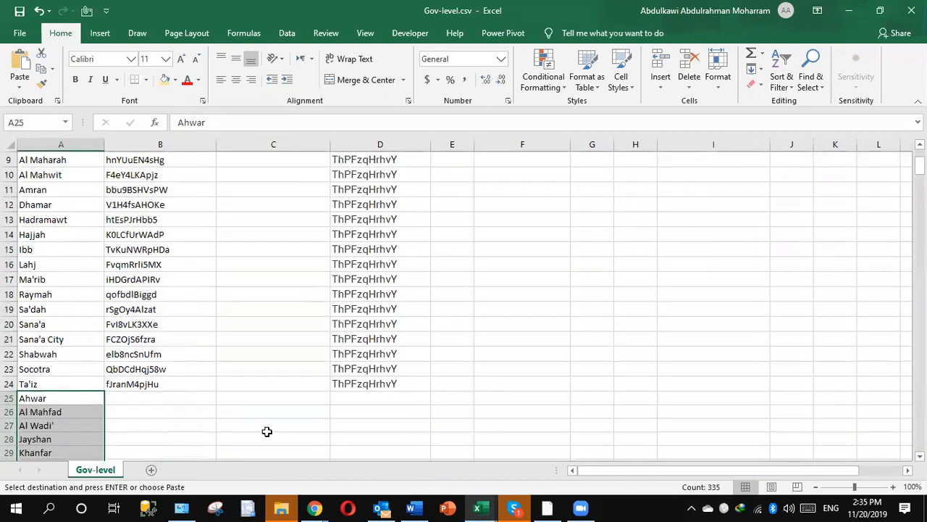
pyautogui.click(132, 397)
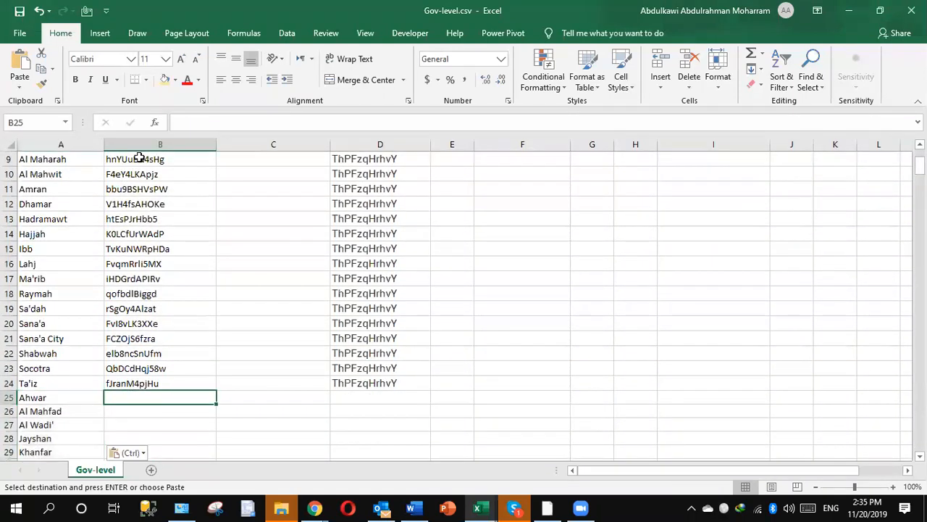
pyautogui.click(138, 158)
pyautogui.moveTo(47, 400); pyautogui.dragTo(41, 429)
pyautogui.scroll(4, 463, 305)
pyautogui.scroll(1, 463, 304)
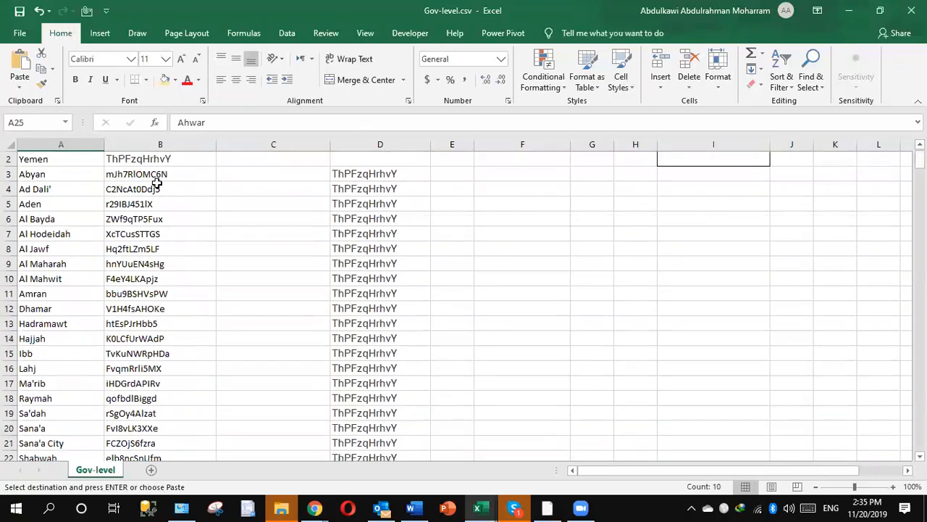
pyautogui.click(125, 174)
pyautogui.hotkey('ctrl', 'c')
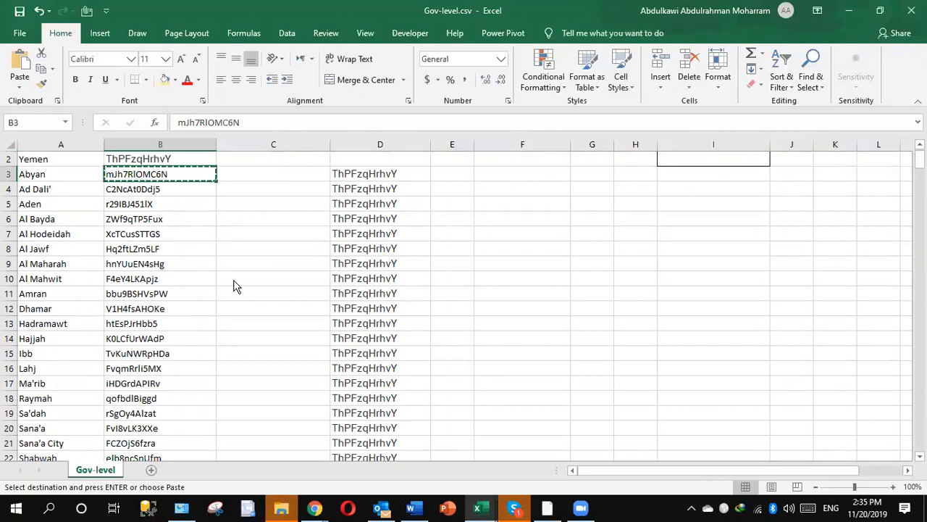
# - Examine the country, governorate and health facility rows in OrgUnit-Main-main.csv, down to the end of the facility list
pyautogui.hotkey('alt', 'Tab')
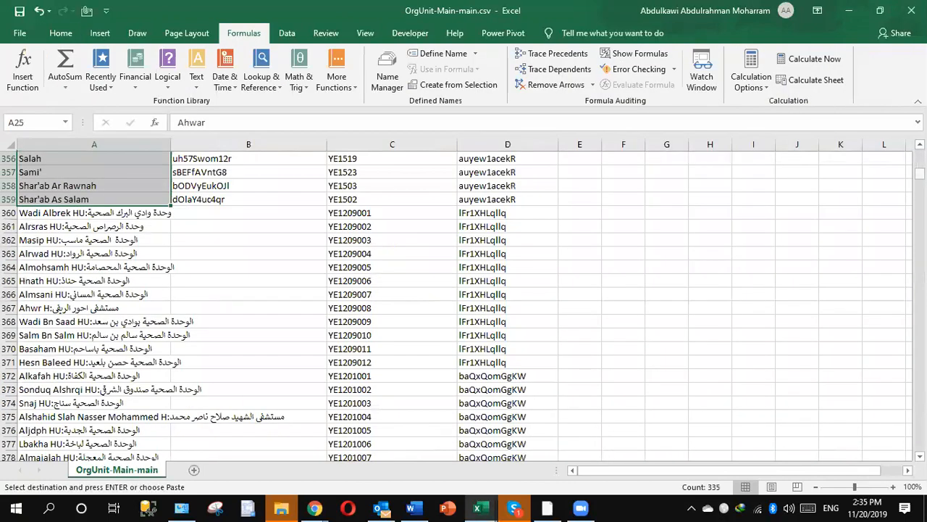
pyautogui.scroll(20, 408, 265)
pyautogui.click(254, 250)
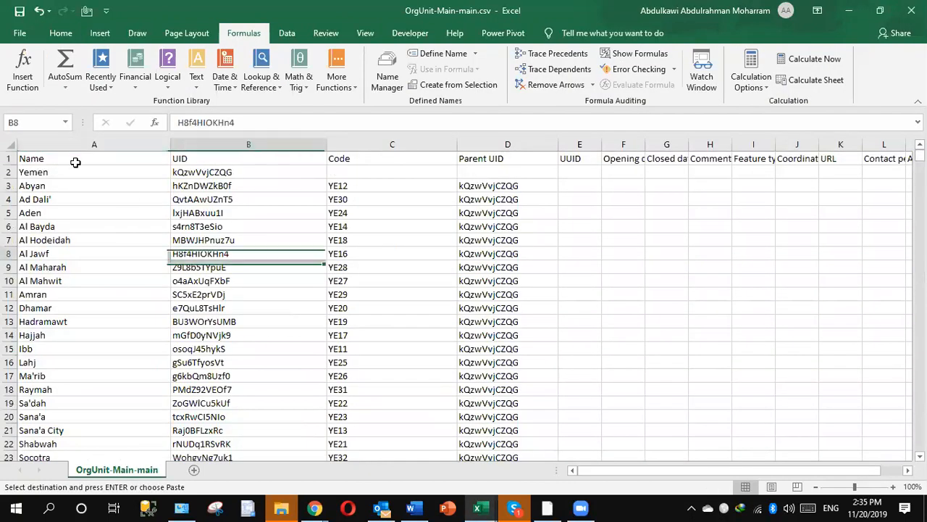
pyautogui.click(64, 175)
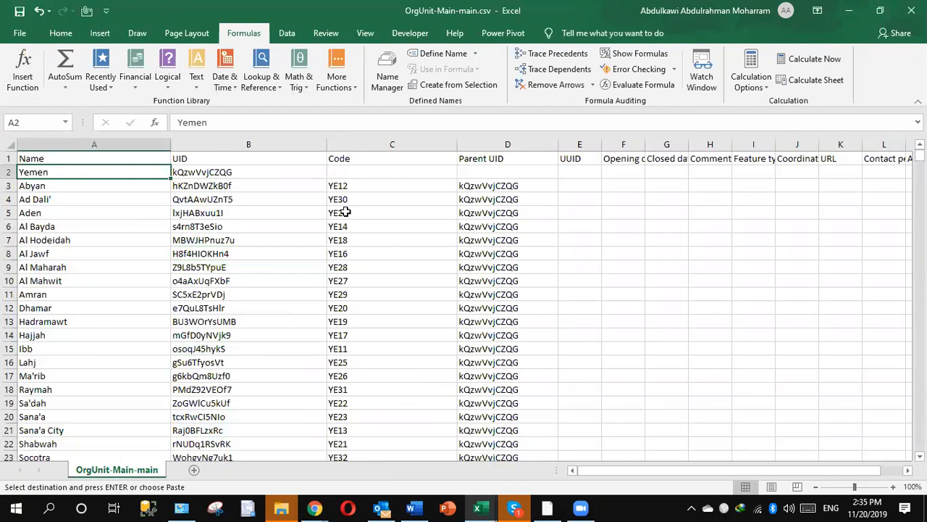
pyautogui.moveTo(45, 185); pyautogui.dragTo(29, 429)
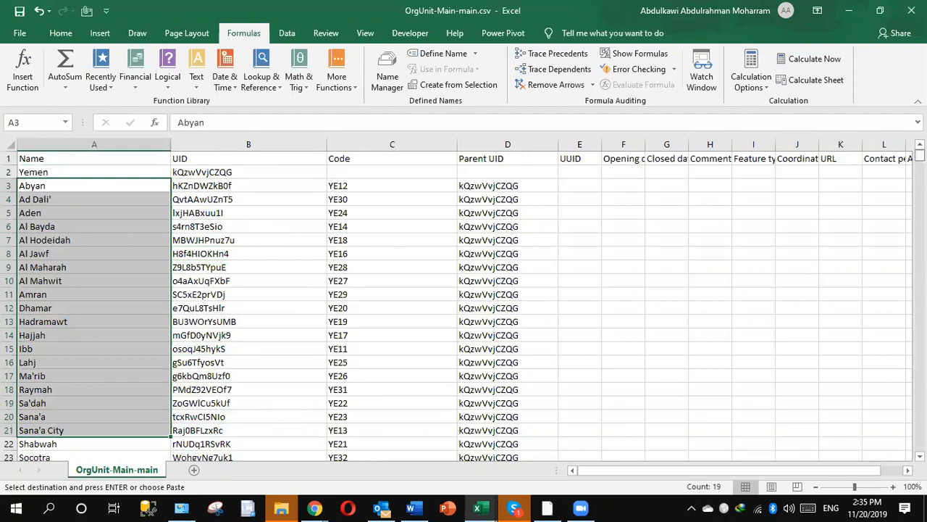
pyautogui.scroll(-20, 904, 246)
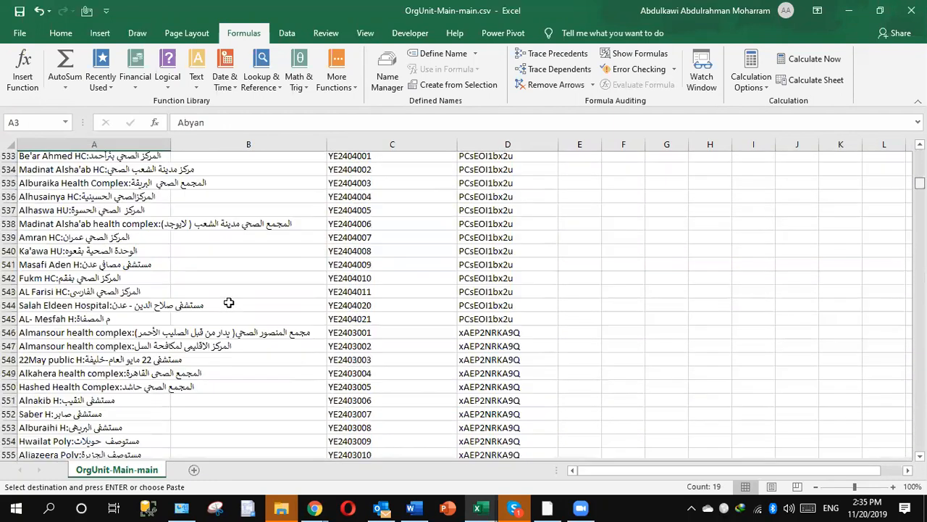
pyautogui.scroll(-20, 97, 263)
pyautogui.click(96, 263)
pyautogui.hotkey('ctrl', 'shift', 'Down')
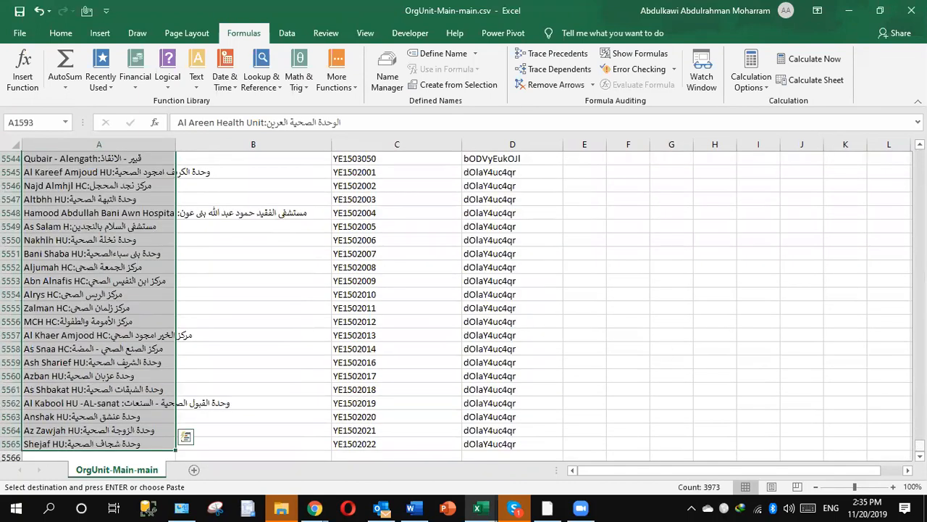
pyautogui.scroll(20, 464, 304)
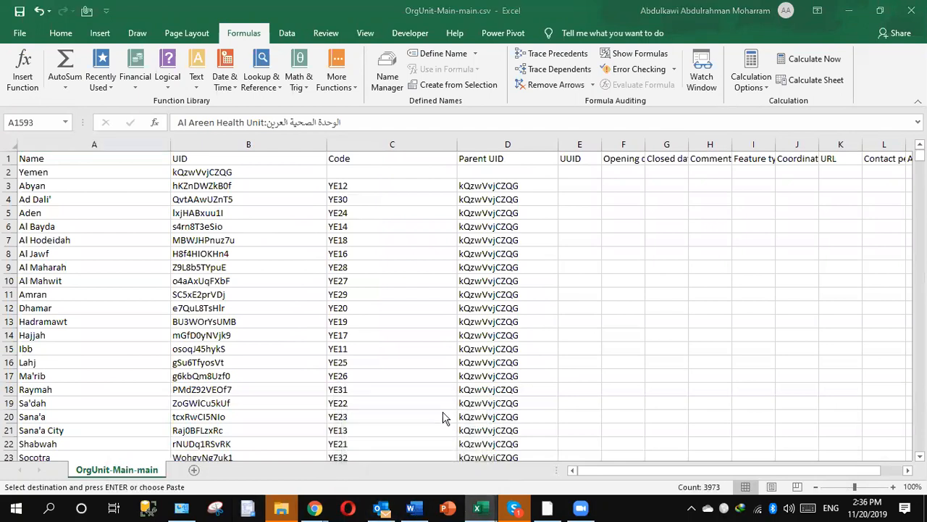
# - Copy the UID generator path api/system/id.csv?limit=1000 from cell B13 of Practice.xlsx
pyautogui.moveTo(478, 508)
pyautogui.click(356, 438)
pyautogui.click(171, 322)
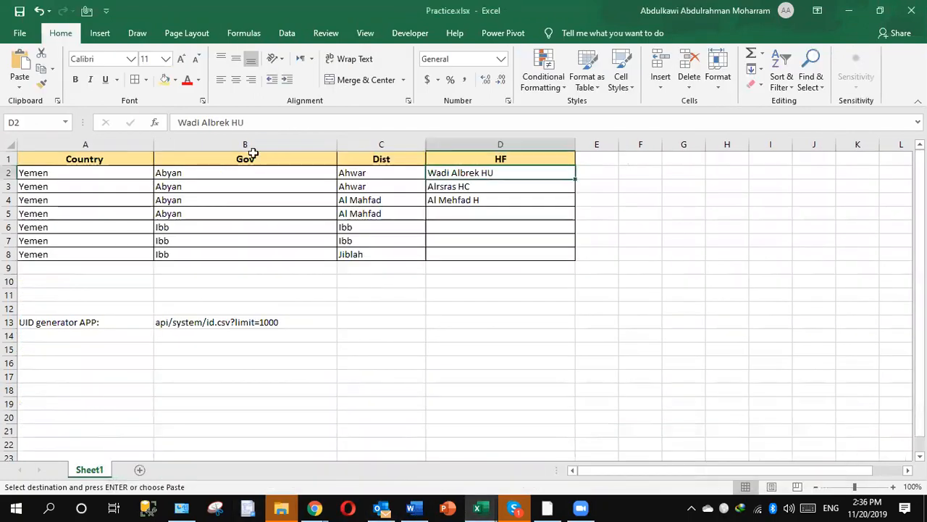
pyautogui.tripleClick(180, 122)
pyautogui.hotkey('ctrl', 'c')
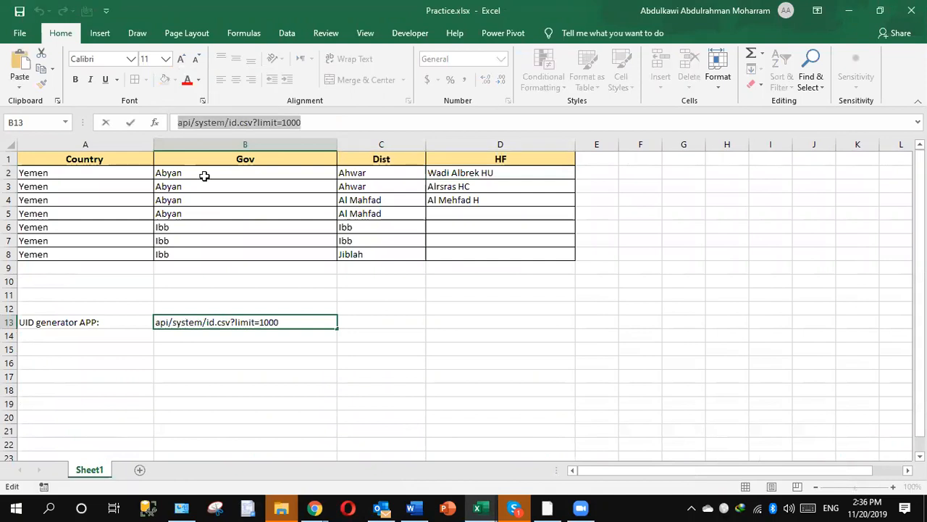
# - Switch to Chrome and sign in to the iMPACT Health Information System on yehnp.info with the saved username and account password
pyautogui.click(316, 509)
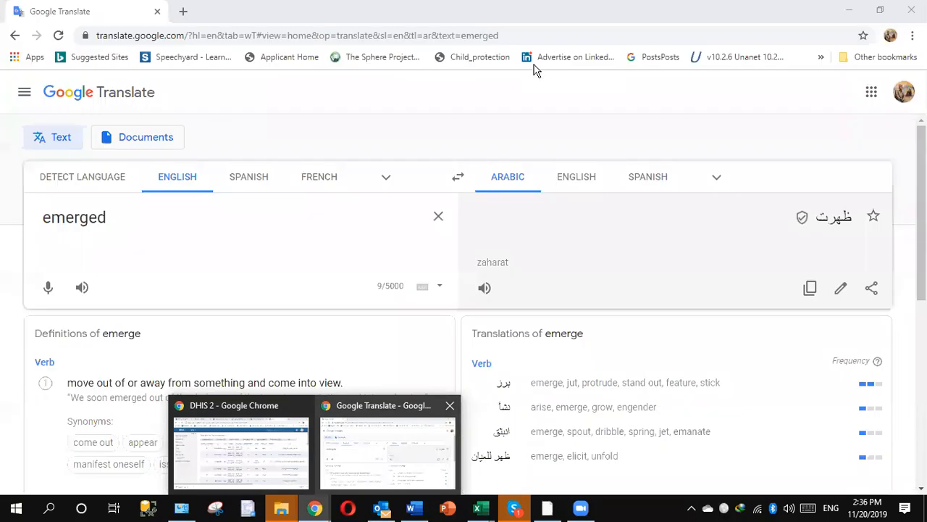
pyautogui.click(241, 453)
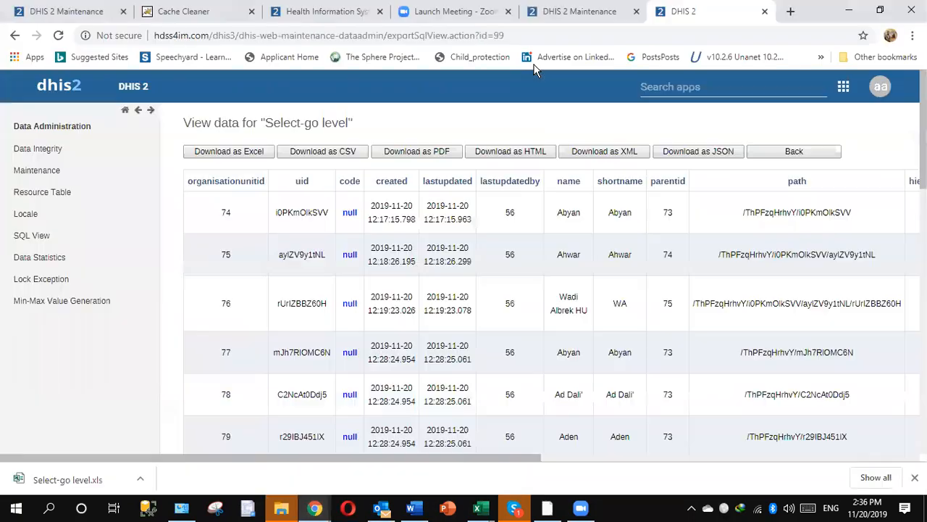
pyautogui.click(578, 11)
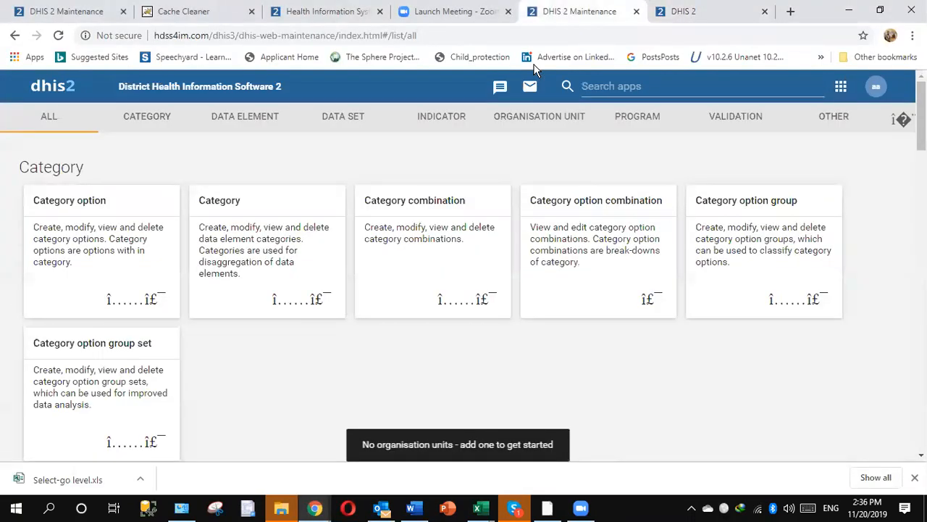
pyautogui.click(326, 12)
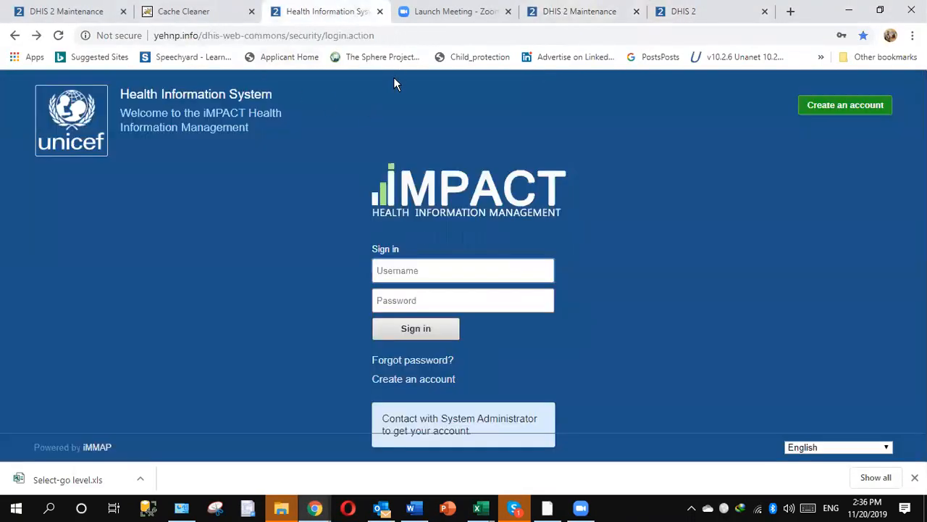
pyautogui.click(384, 269)
pyautogui.click(435, 298)
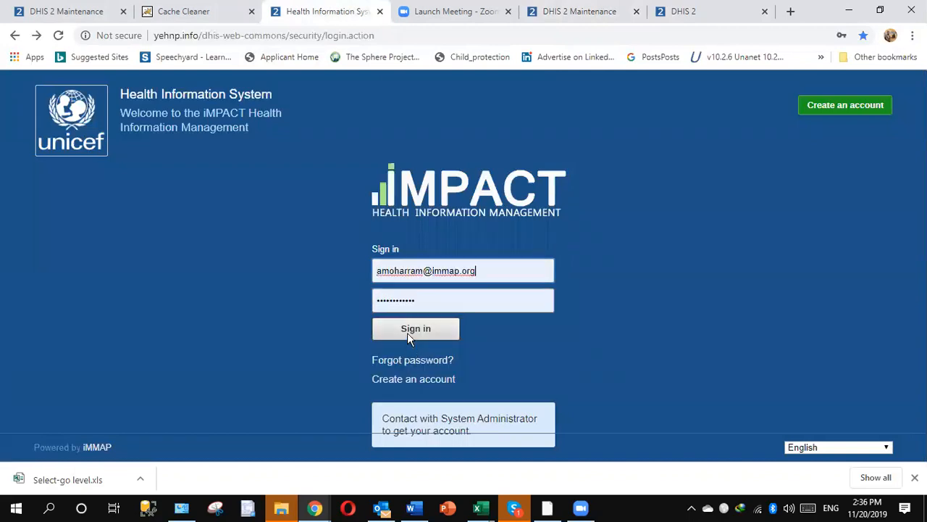
pyautogui.click(406, 328)
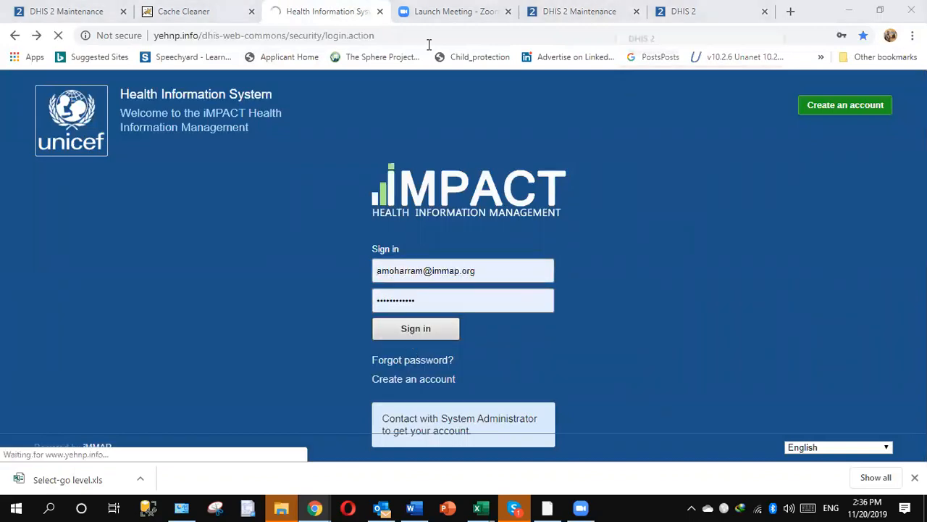
# - Try to load the copied path api/system/id.csv?limit=1000 on the hdss4im.com server, and return to the "Select-go level" view
pyautogui.click(681, 12)
pyautogui.click(239, 36)
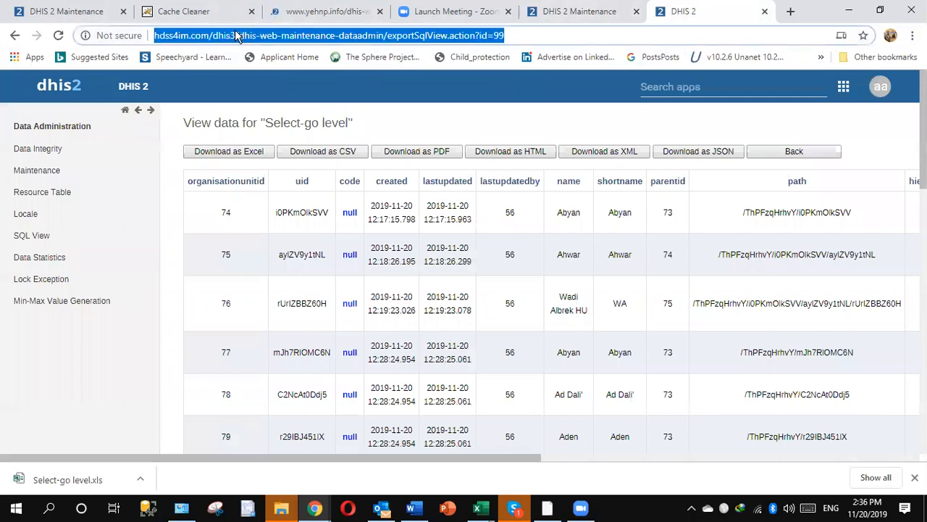
pyautogui.click(216, 37)
pyautogui.moveTo(213, 35); pyautogui.dragTo(544, 45)
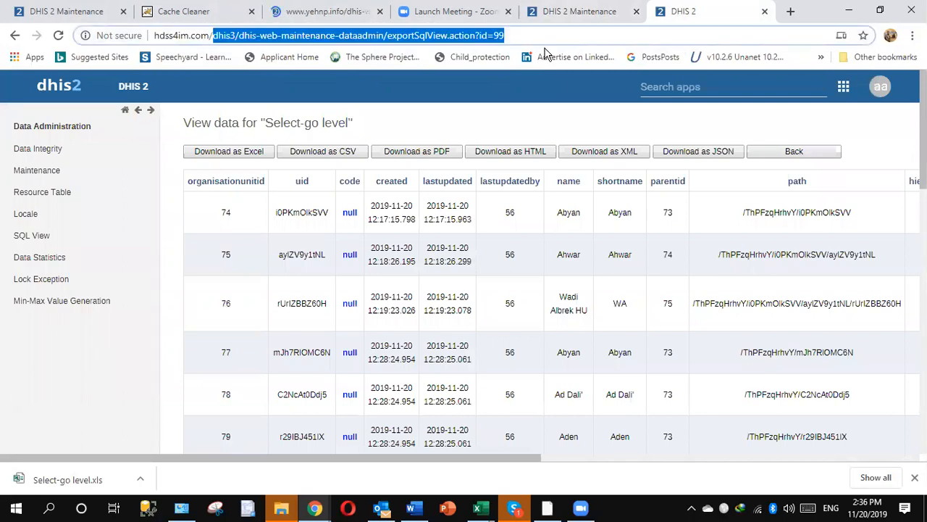
pyautogui.hotkey('ctrl', 'v')
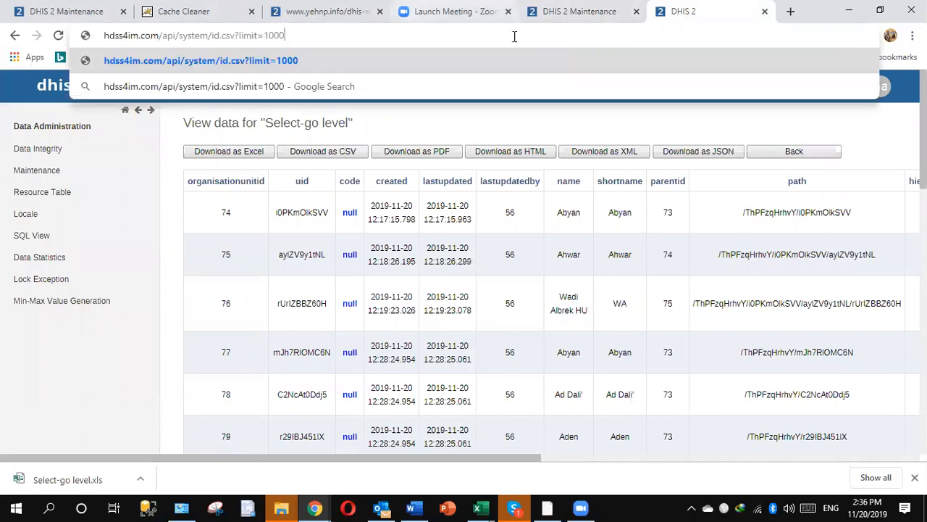
pyautogui.press('Return')
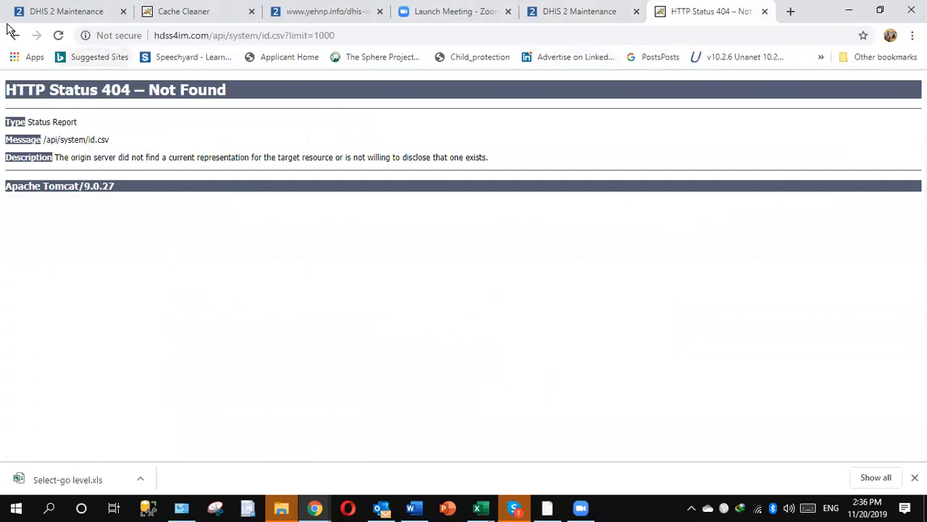
pyautogui.click(14, 35)
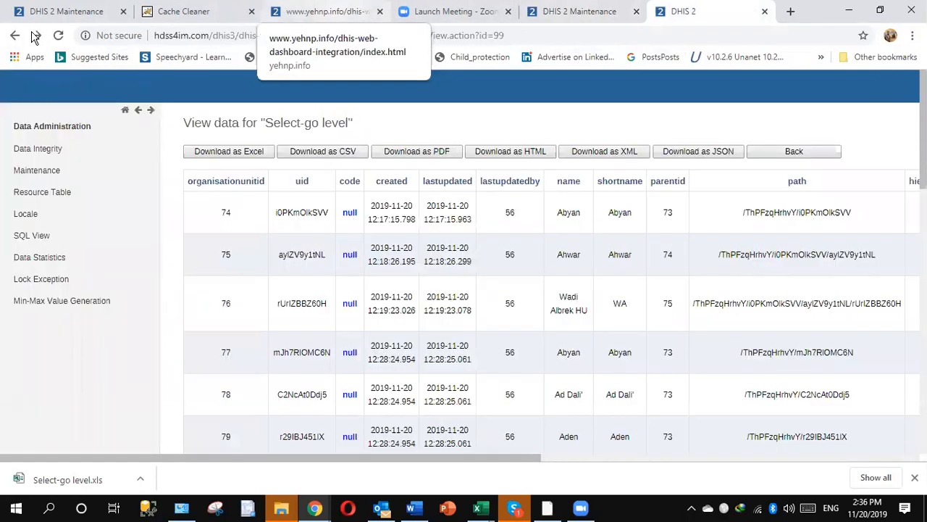
# - Replace the dashboard path on yehnp.info with api/system/id.csv?limit=1000 and load the generated UIDs
pyautogui.click(327, 11)
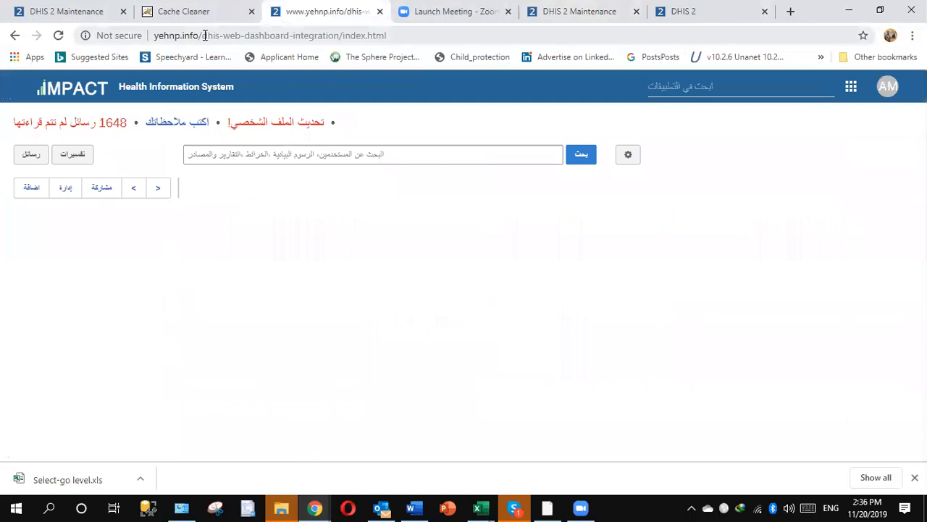
pyautogui.moveTo(205, 35); pyautogui.dragTo(428, 31)
pyautogui.hotkey('ctrl', 'v')
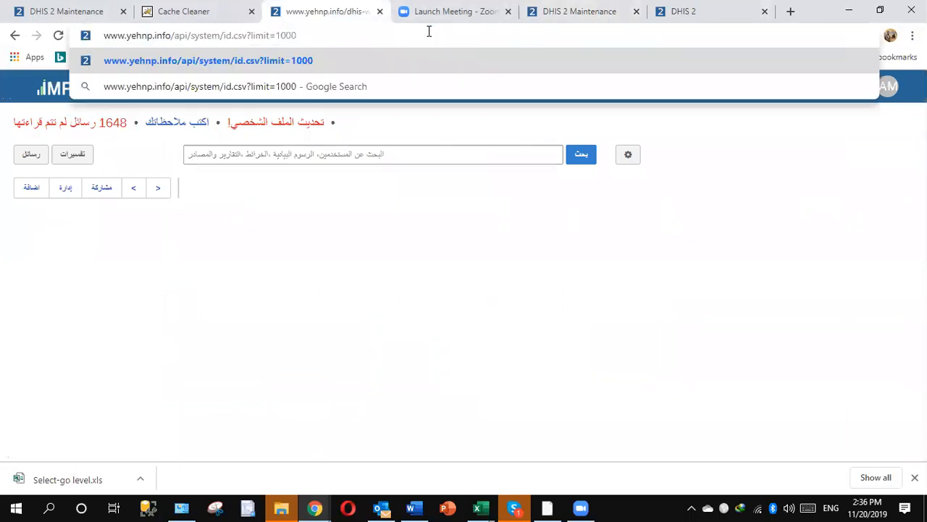
pyautogui.press('Return')
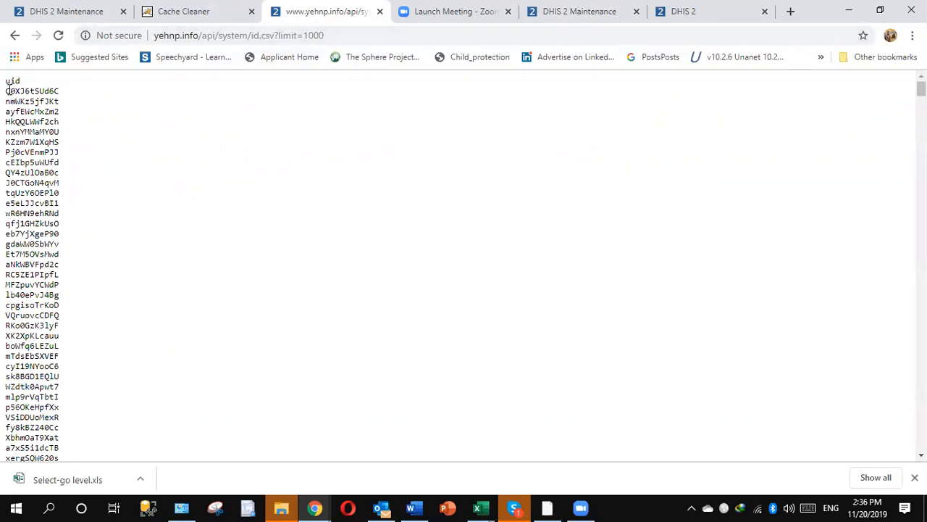
# - Change the limit in the UID generator address to 400 and reload the list
pyautogui.click(324, 35)
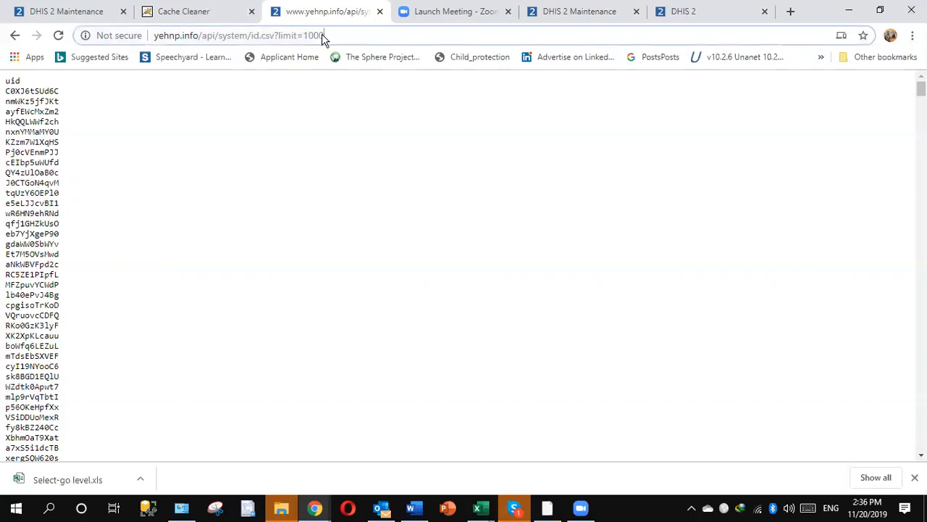
pyautogui.click(327, 35)
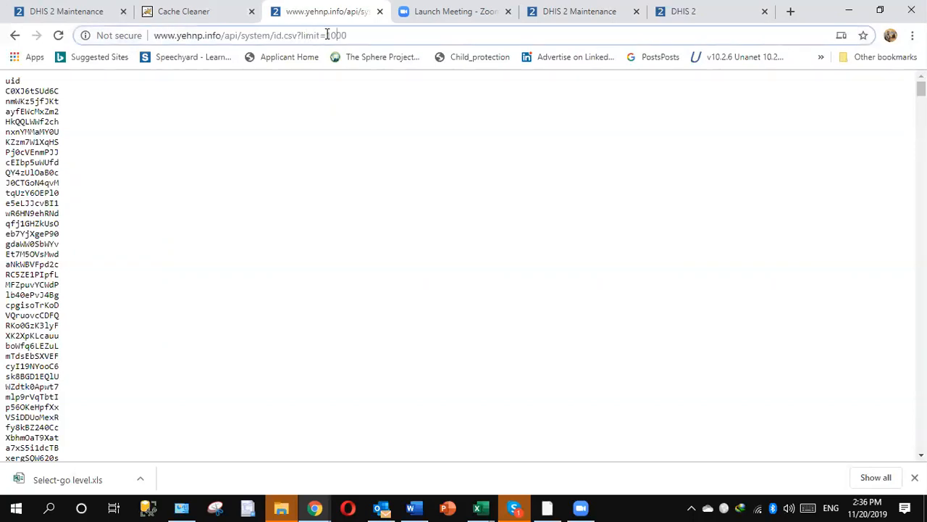
pyautogui.moveTo(327, 35); pyautogui.dragTo(355, 34)
pyautogui.write('400')
pyautogui.press('Return')
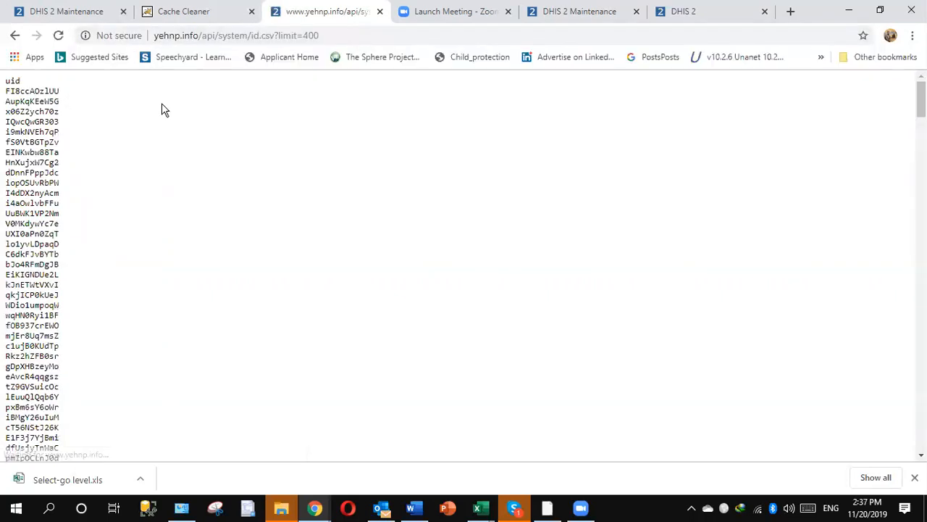
# - Select the whole list of generated UIDs down to its last entry and switch back to Excel
pyautogui.moveTo(22, 84); pyautogui.dragTo(39, 508)
pyautogui.moveTo(39, 453); pyautogui.dragTo(68, 479)
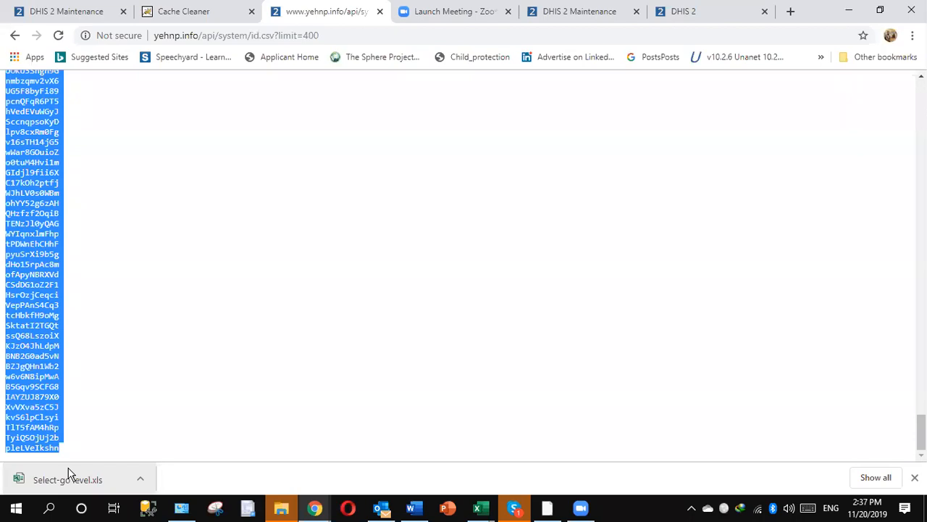
pyautogui.hotkey('alt', 'Tab')
pyautogui.hotkey('alt', 'Tab')
pyautogui.hotkey('alt', 'Tab')
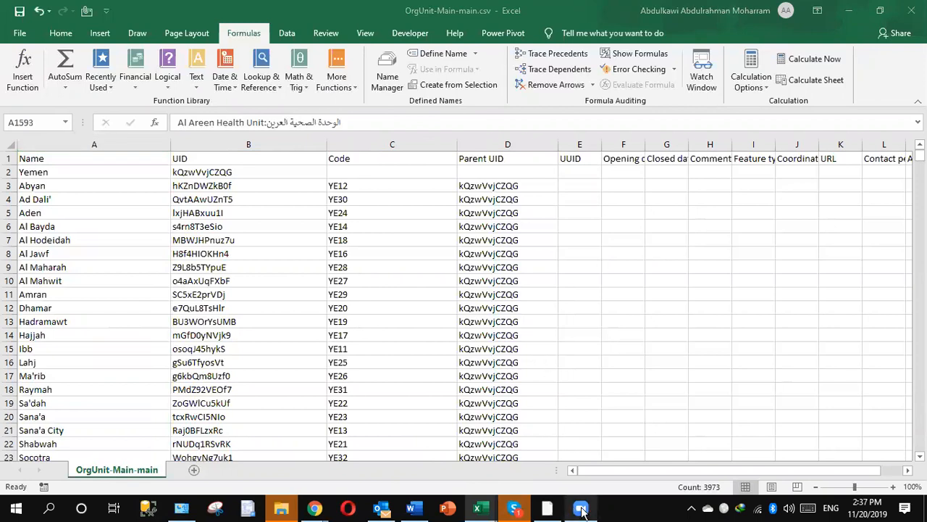
pyautogui.moveTo(583, 512)
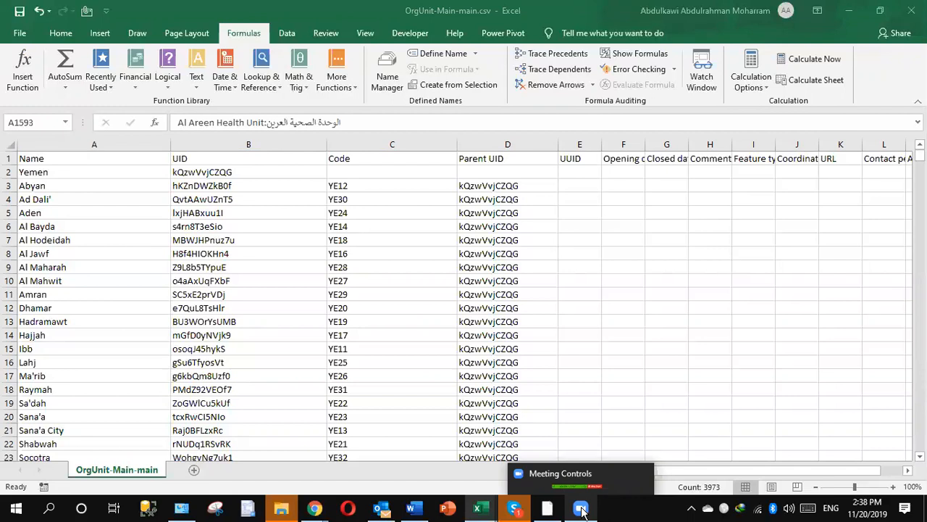
pyautogui.click(590, 302)
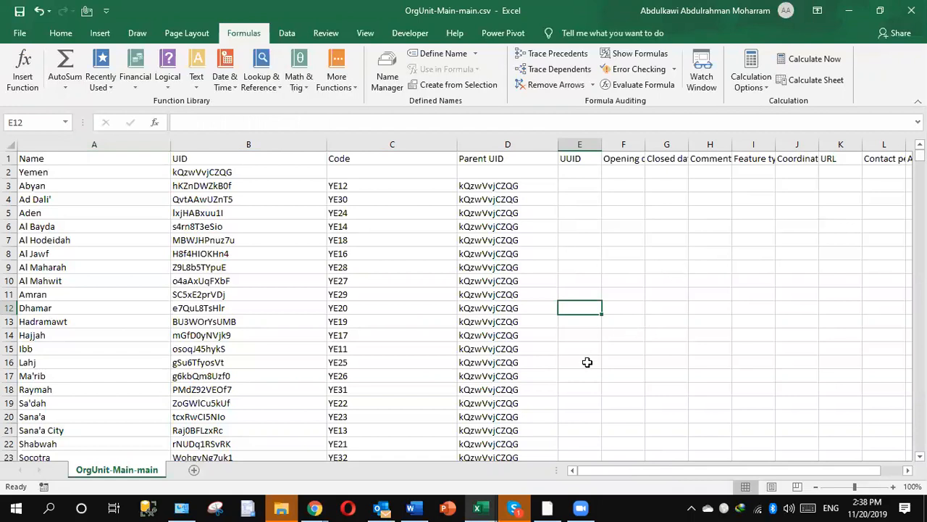
pyautogui.click(324, 512)
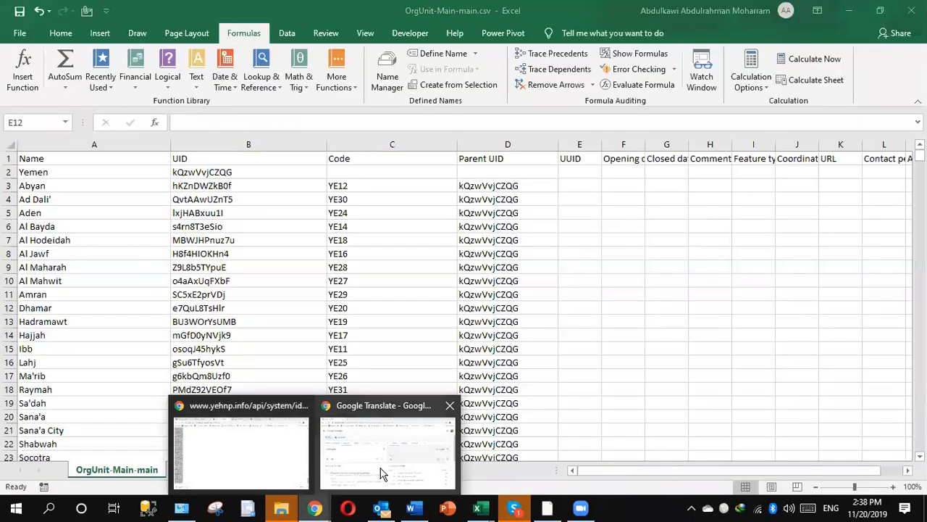
pyautogui.moveTo(383, 474)
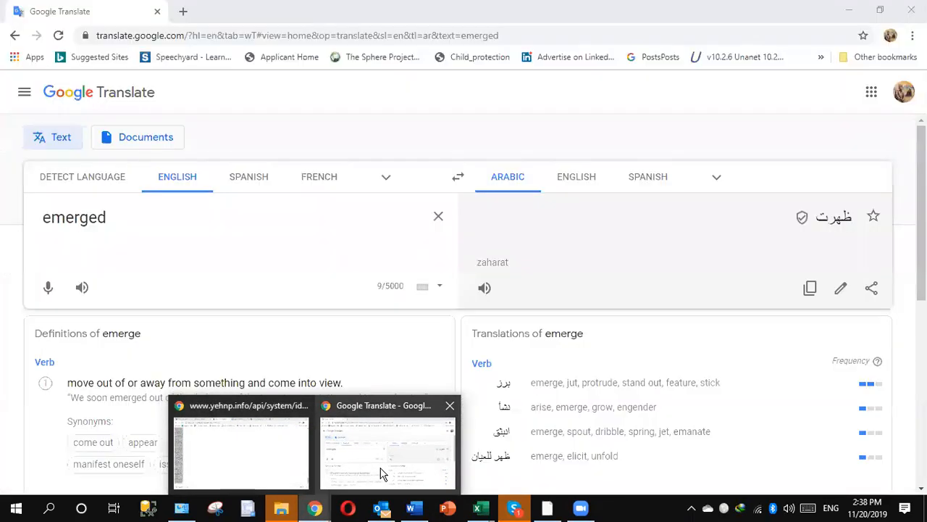
# - Switch to the HF_Names.xlsx workbook and adjust the width of the HF_CODE column on the Code sheet
pyautogui.click(478, 508)
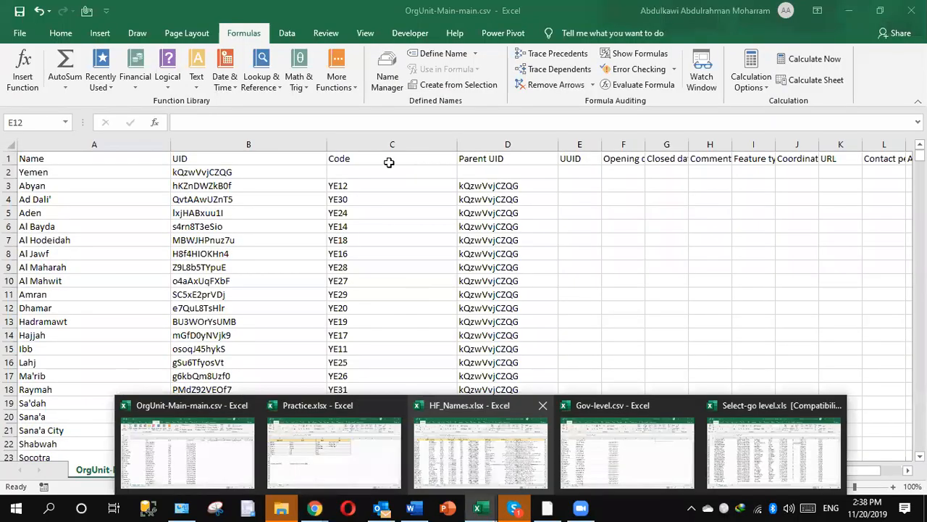
pyautogui.click(402, 164)
pyautogui.moveTo(405, 142); pyautogui.dragTo(445, 143)
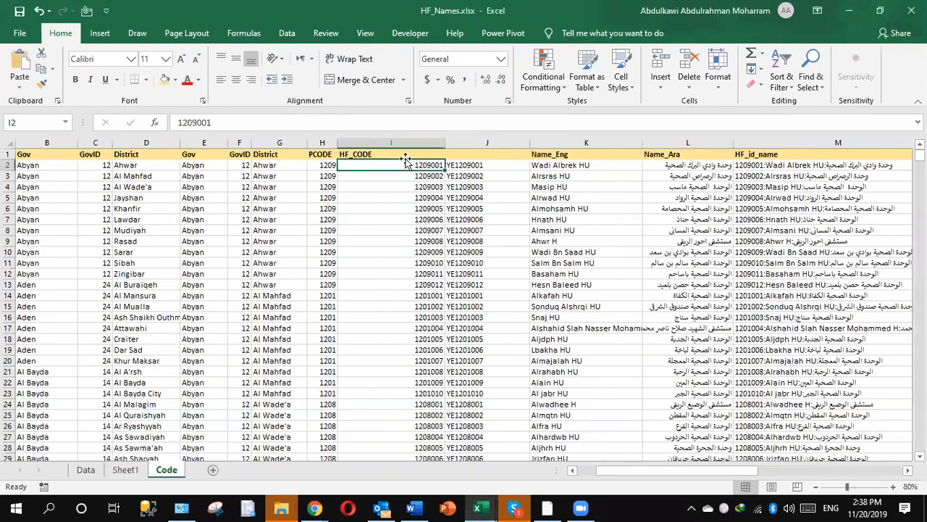
pyautogui.click(382, 140)
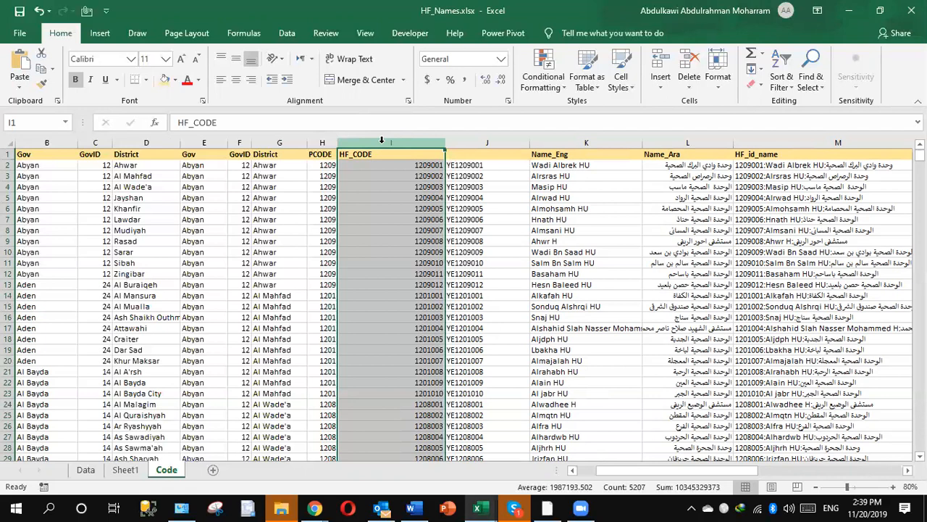
pyautogui.hotkey('alt', 'Tab')
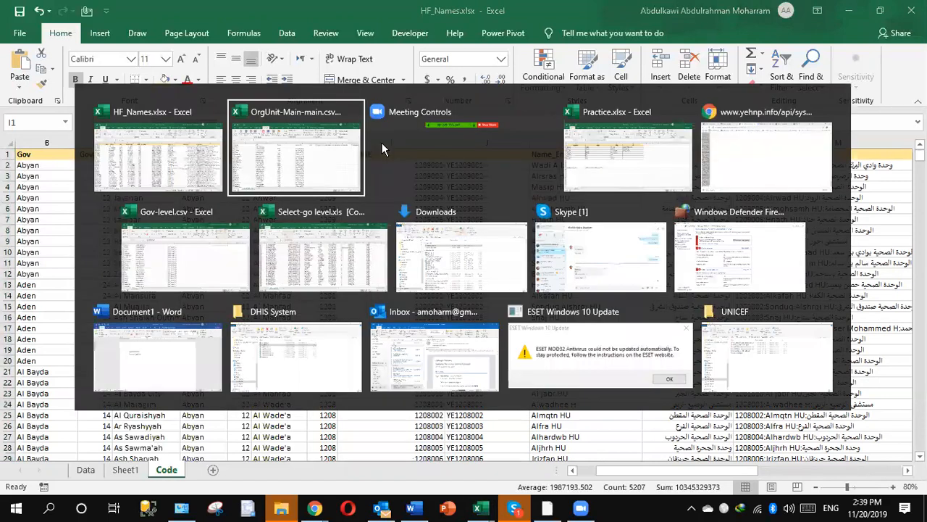
pyautogui.hotkey('alt', 'Tab')
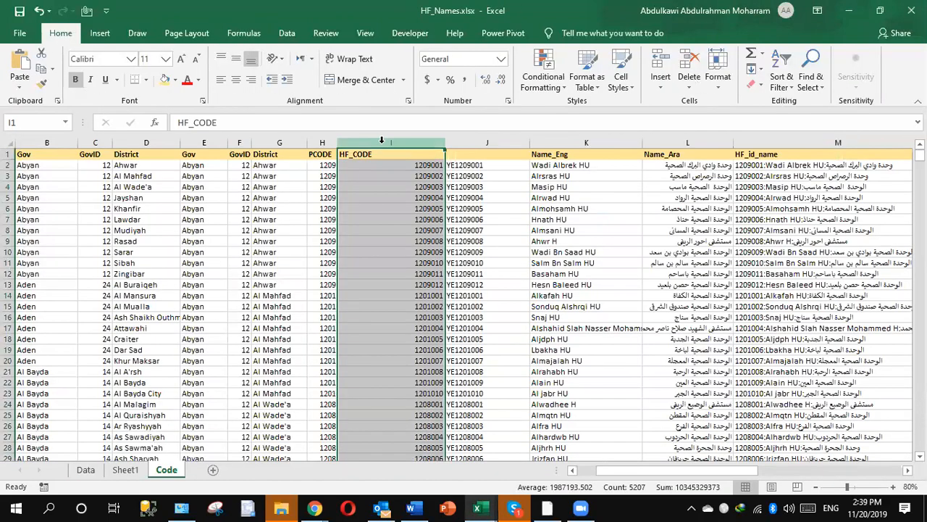
pyautogui.click(395, 185)
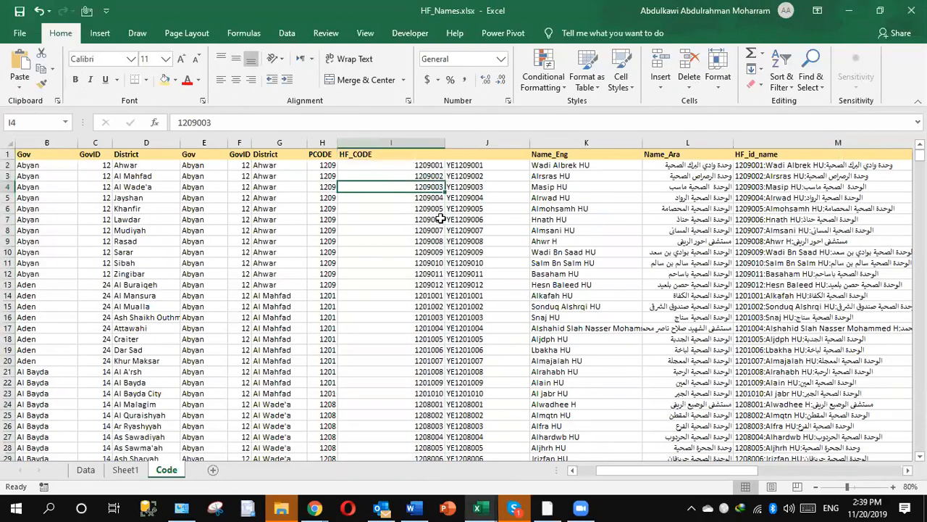
pyautogui.moveTo(445, 144); pyautogui.dragTo(402, 145)
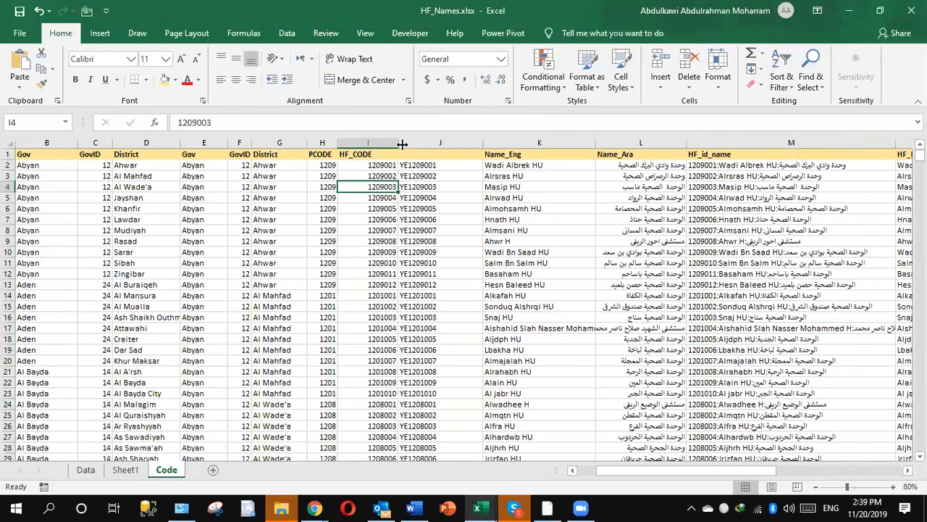
# - Switch to the Chrome page yehnp.info/api/system/id.csv?limit=400 and copy the selected list of generated UIDs
pyautogui.hotkey('alt', 'Tab')
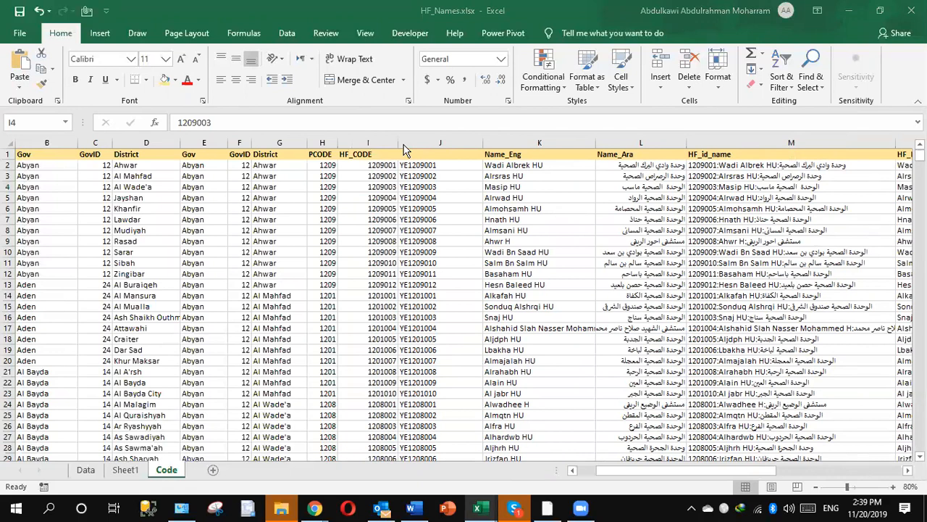
pyautogui.press('Tab')
pyautogui.press('Tab')
pyautogui.press('Tab')
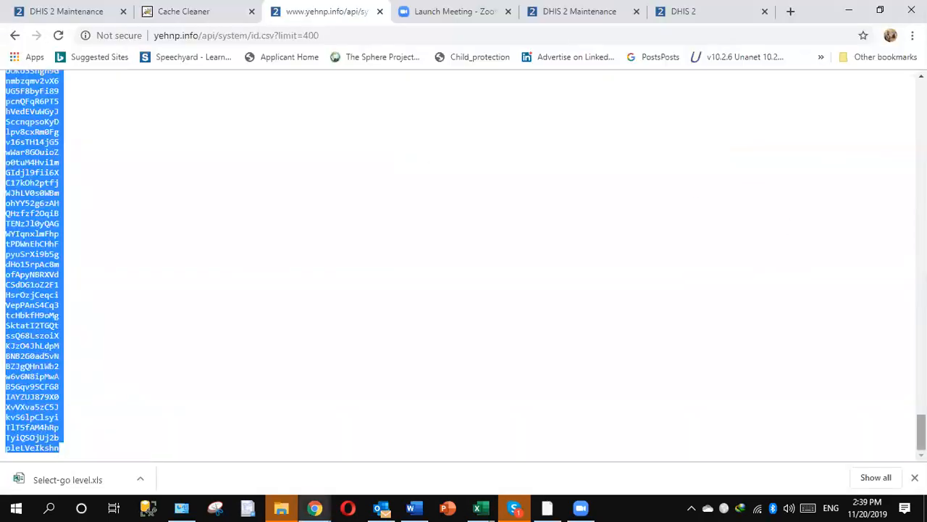
pyautogui.moveTo(921, 432); pyautogui.dragTo(73, 105)
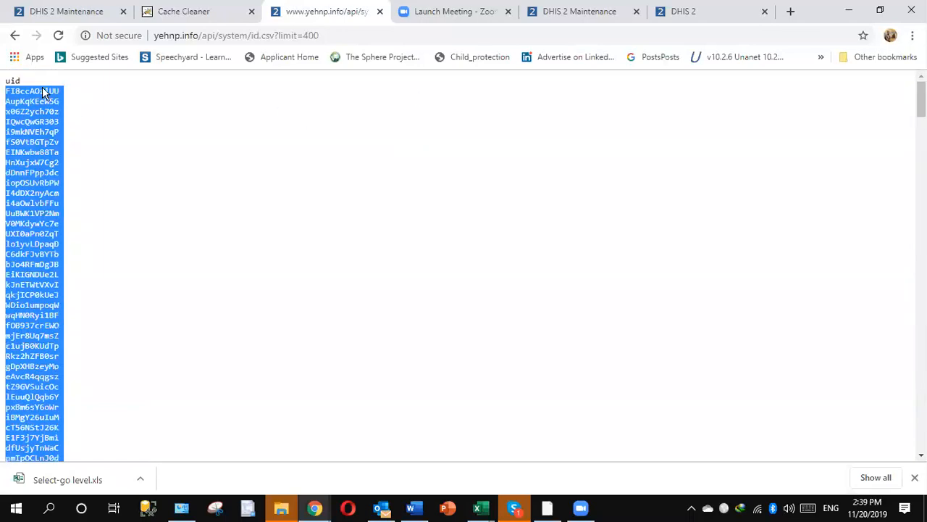
pyautogui.moveTo(321, 34); pyautogui.dragTo(200, 35)
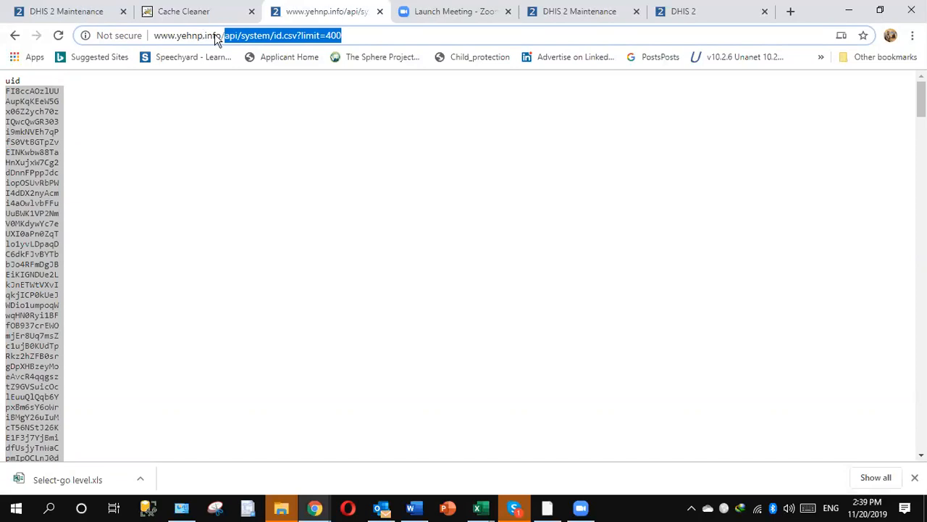
pyautogui.click(344, 36)
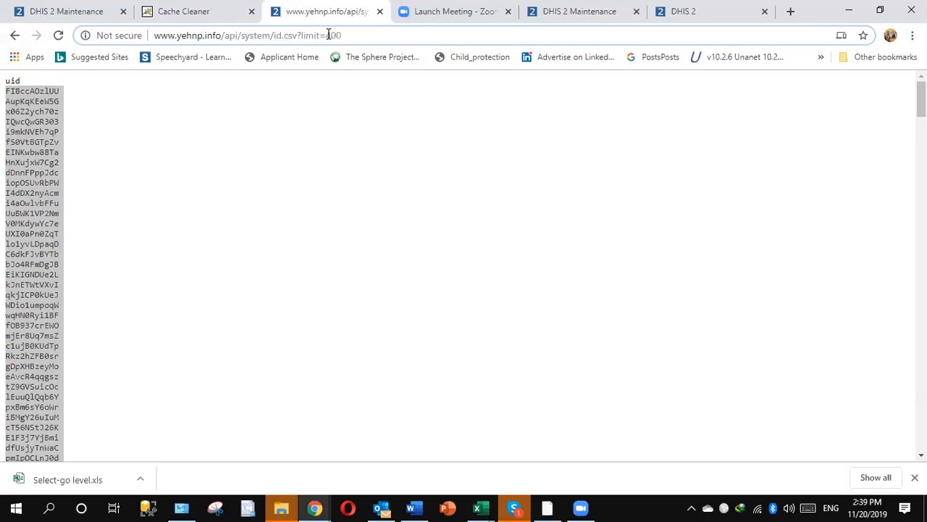
pyautogui.doubleClick(346, 37)
pyautogui.rightClick(33, 114)
pyautogui.click(76, 128)
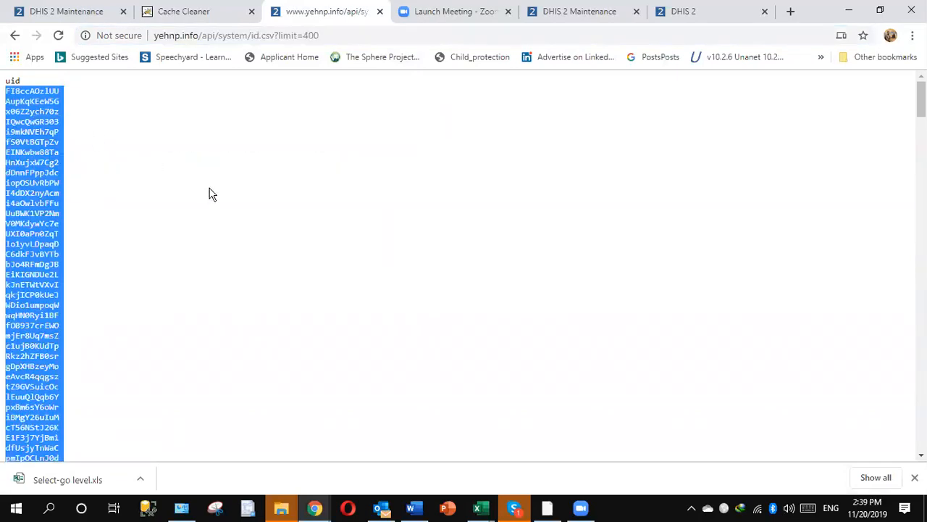
# - Paste the copied UIDs into Sheet2 of OrgUnit-Main-main.csv starting at N1 and widen column N to fit them
pyautogui.hotkey('alt', 'Tab')
pyautogui.hotkey('alt', 'Tab')
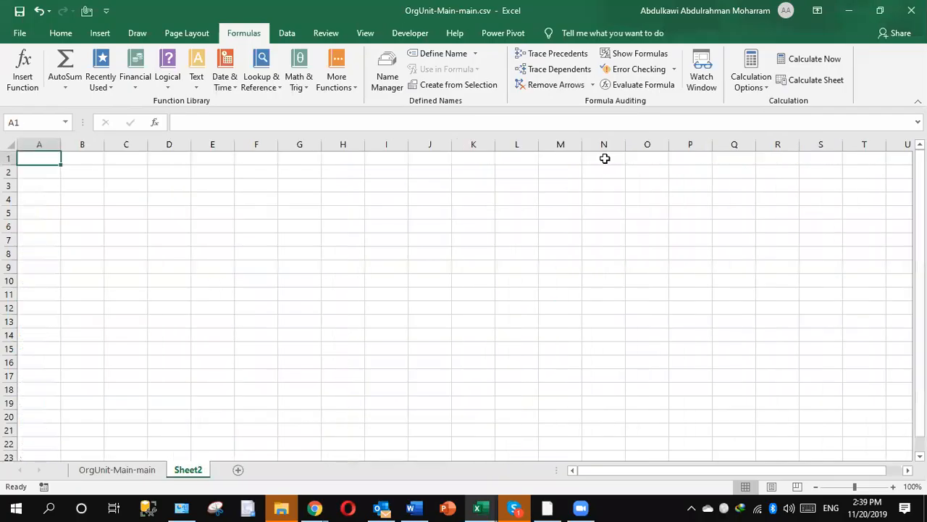
pyautogui.click(605, 157)
pyautogui.hotkey('ctrl', 'v')
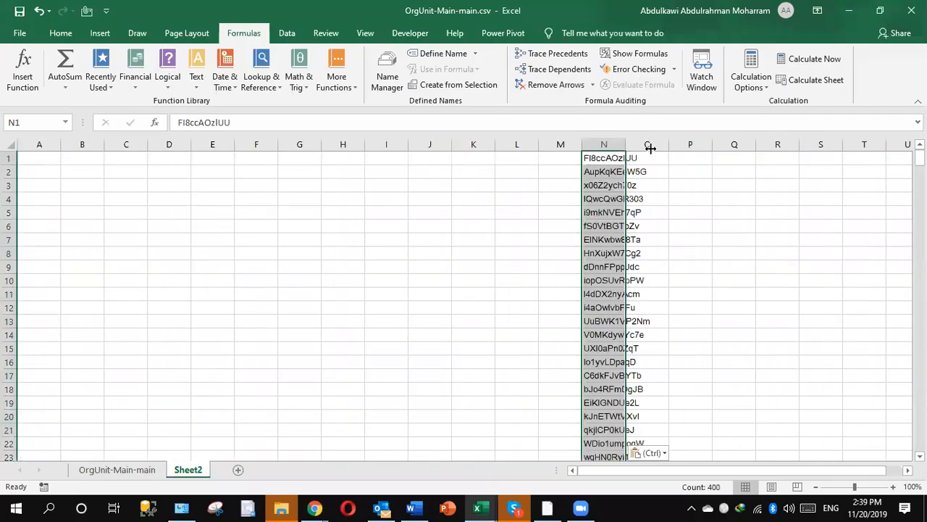
pyautogui.moveTo(626, 148); pyautogui.dragTo(651, 148)
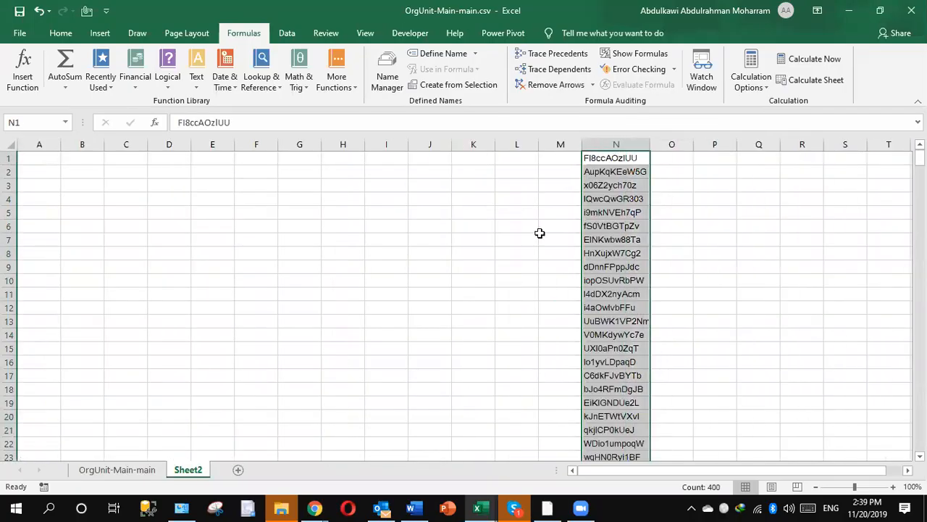
# - Clear the contiguous UID values in column B of the OrgUnit-Main-main sheet, starting from B2
pyautogui.click(143, 475)
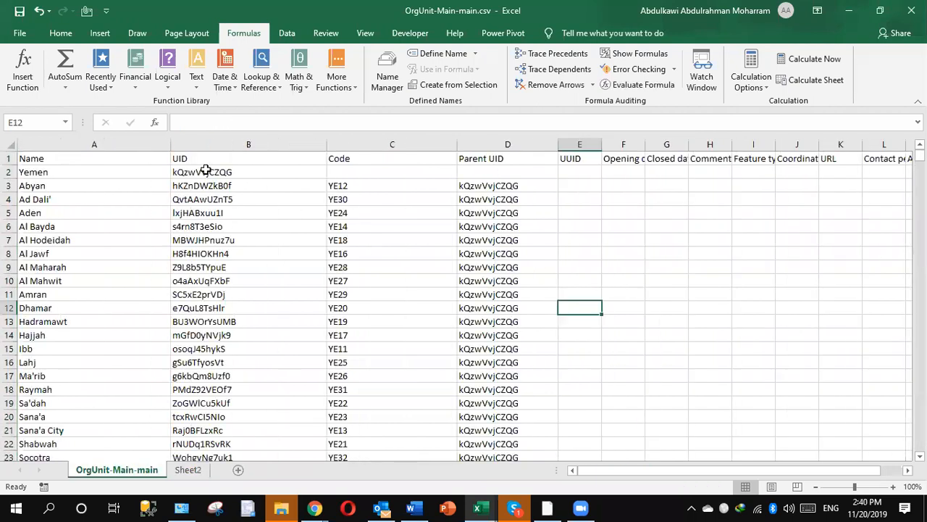
pyautogui.click(206, 171)
pyautogui.hotkey('ctrl', 'shift', 'Down')
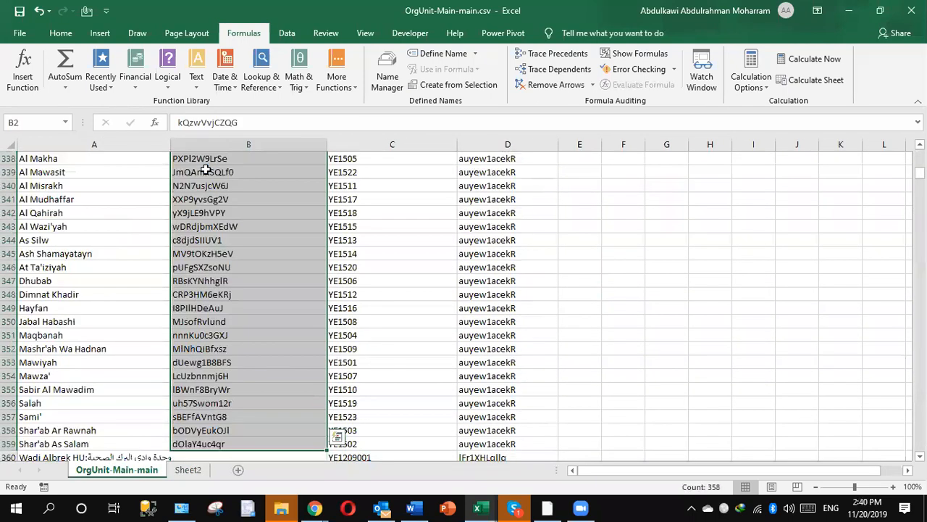
pyautogui.press('Delete')
# - Clear the Parent UID values in column D, starting from D3 down to the end of the data
pyautogui.click(482, 186)
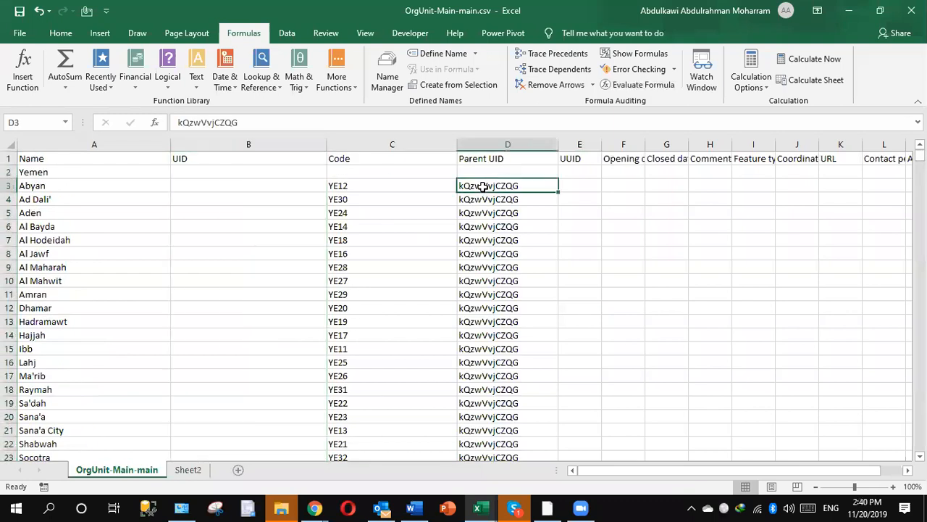
pyautogui.hotkey('ctrl', 'shift', 'Down')
pyautogui.press('Delete')
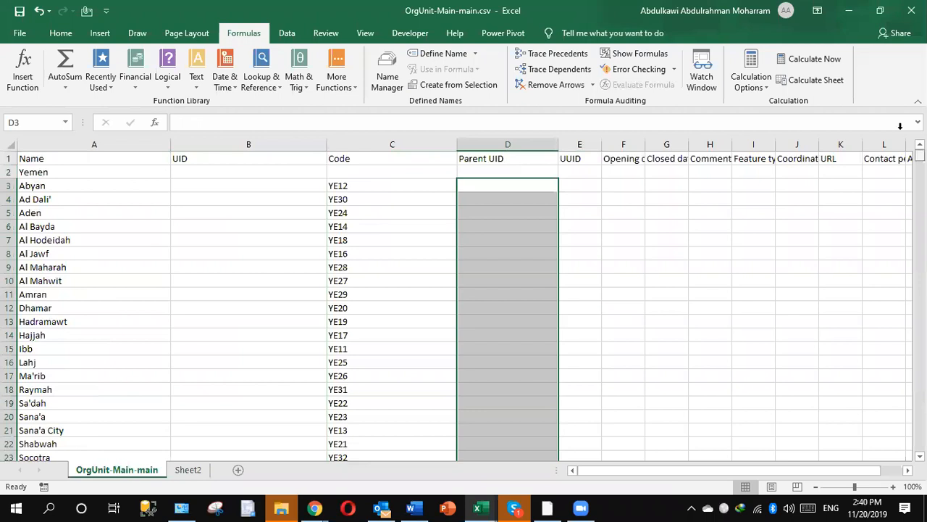
# - Examine the Name column from the country through the governorates to the first districts
pyautogui.click(58, 171)
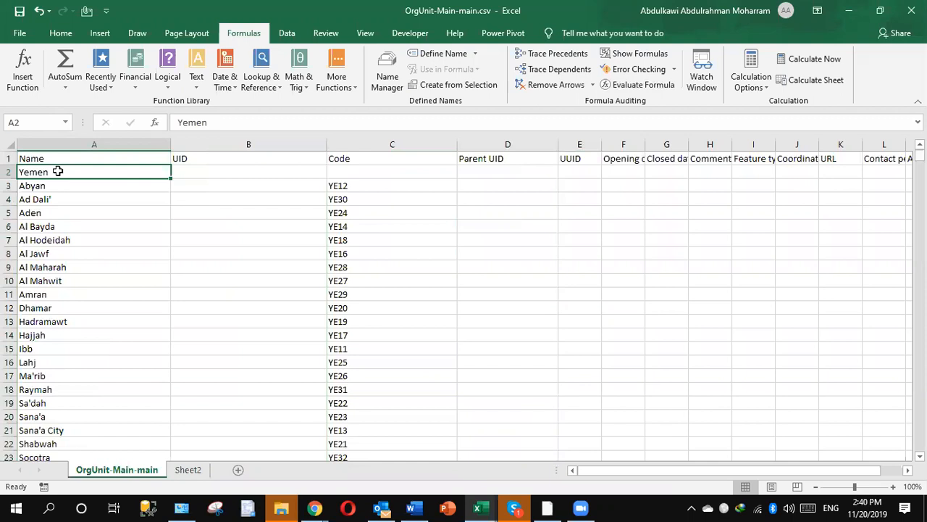
pyautogui.press('Down')
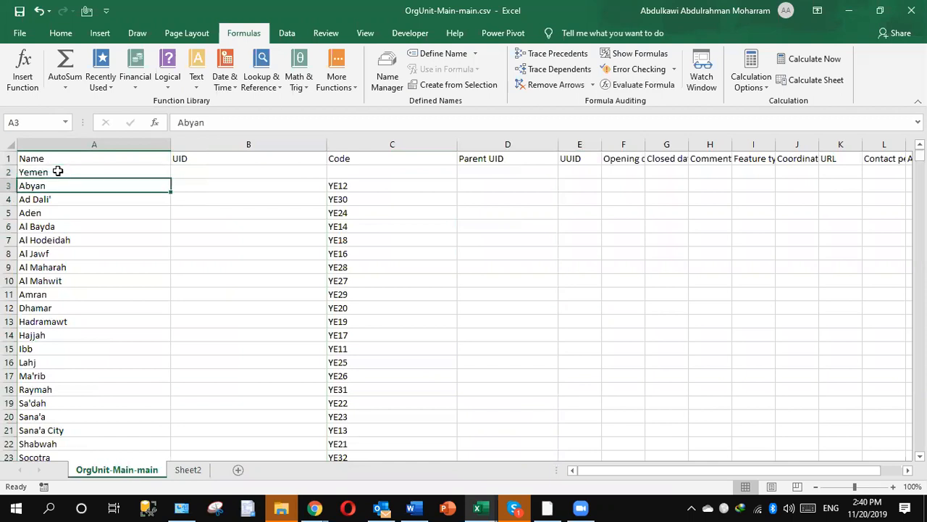
pyautogui.press('Up')
pyautogui.press('Down')
pyautogui.press('Up')
pyautogui.press('Down')
pyautogui.press('Down')
pyautogui.press('Down')
pyautogui.press('Down')
pyautogui.press('Down')
pyautogui.press('Down')
pyautogui.press('Down')
pyautogui.press('Down')
pyautogui.press('Down')
pyautogui.press('Down')
pyautogui.press('Down')
pyautogui.press('Down')
pyautogui.press('Down')
pyautogui.press('Down')
pyautogui.press('Down')
pyautogui.press('Down')
pyautogui.press('Down')
pyautogui.press('Down')
pyautogui.press('Down')
pyautogui.press('Down')
pyautogui.press('Down')
pyautogui.press('Down')
pyautogui.press('Down')
pyautogui.press('Down')
pyautogui.press('Down')
pyautogui.press('Down')
pyautogui.press('Down')
pyautogui.press('Down')
pyautogui.press('Down')
pyautogui.press('Down')
pyautogui.press('Down')
pyautogui.press('Down')
pyautogui.press('Down')
pyautogui.press('Down')
pyautogui.press('Up')
pyautogui.press('Up')
pyautogui.press('Up')
pyautogui.press('Up')
pyautogui.press('Up')
pyautogui.press('Up')
pyautogui.press('Up')
pyautogui.press('Up')
pyautogui.press('Up')
pyautogui.press('Up')
pyautogui.press('Up')
pyautogui.press('Up')
pyautogui.press('Up')
pyautogui.press('Up')
pyautogui.press('Up')
pyautogui.press('Up')
pyautogui.press('Up')
pyautogui.press('Up')
pyautogui.press('Down')
pyautogui.press('Down')
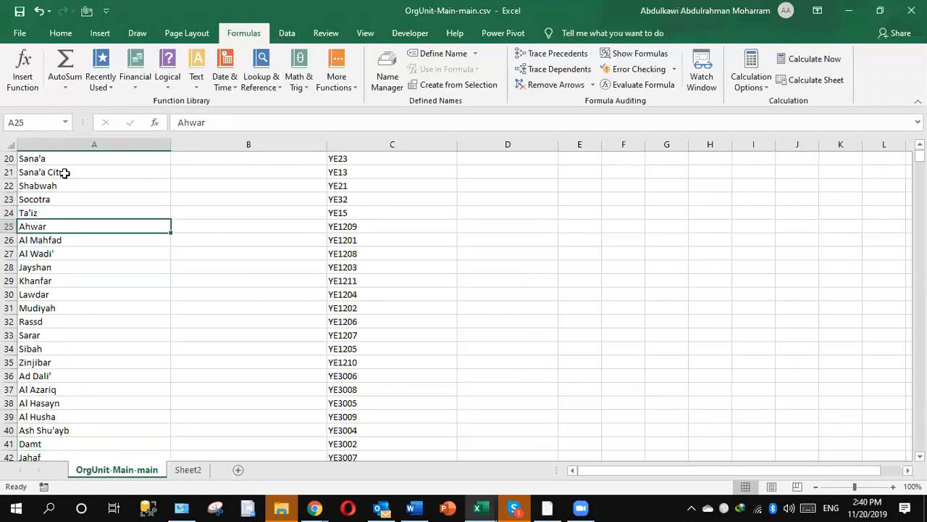
pyautogui.press('Down')
pyautogui.press('Up')
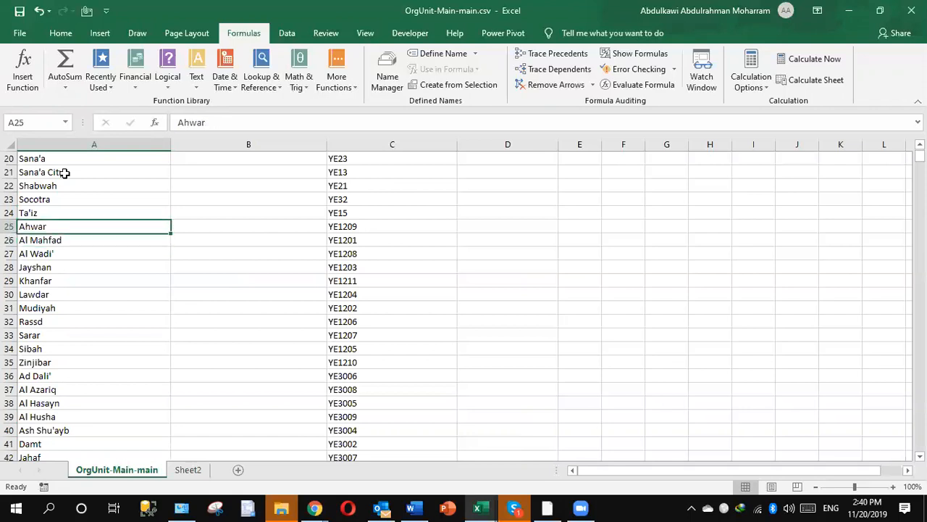
# - Review the district and health facility names and their codes further down the list, then return to the header row
pyautogui.moveTo(344, 227); pyautogui.dragTo(342, 280)
pyautogui.click(65, 226)
pyautogui.press('Down')
pyautogui.press('Down')
pyautogui.press('Down')
pyautogui.press('Down')
pyautogui.press('Down')
pyautogui.press('Down')
pyautogui.press('Down')
pyautogui.press('Down')
pyautogui.press('Down')
pyautogui.press('Down')
pyautogui.press('Down')
pyautogui.press('Down')
pyautogui.press('Down')
pyautogui.press('Down')
pyautogui.press('Down')
pyautogui.press('Down')
pyautogui.press('Down')
pyautogui.press('Down')
pyautogui.press('Down')
pyautogui.press('Down')
pyautogui.press('Down')
pyautogui.press('Down')
pyautogui.press('Down')
pyautogui.press('Down')
pyautogui.press('Down')
pyautogui.press('Down')
pyautogui.press('Down')
pyautogui.press('Down')
pyautogui.press('Down')
pyautogui.press('Down')
pyautogui.press('Down')
pyautogui.press('Down')
pyautogui.press('Down')
pyautogui.press('Down')
pyautogui.press('Down')
pyautogui.press('Down')
pyautogui.press('Down')
pyautogui.press('Down')
pyautogui.press('Down')
pyautogui.press('Down')
pyautogui.press('Down')
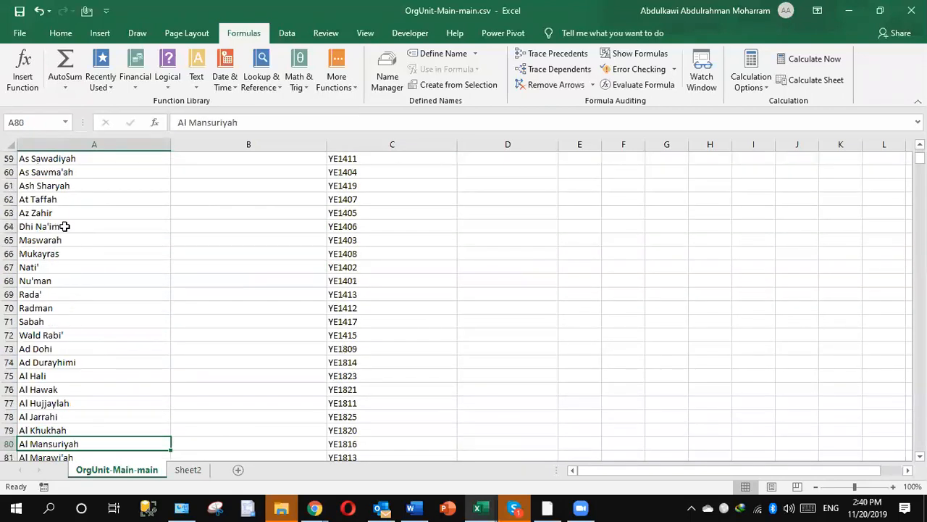
pyautogui.press('Down')
pyautogui.press('Down')
pyautogui.moveTo(920, 160); pyautogui.dragTo(920, 174)
pyautogui.scroll(-12, 611, 218)
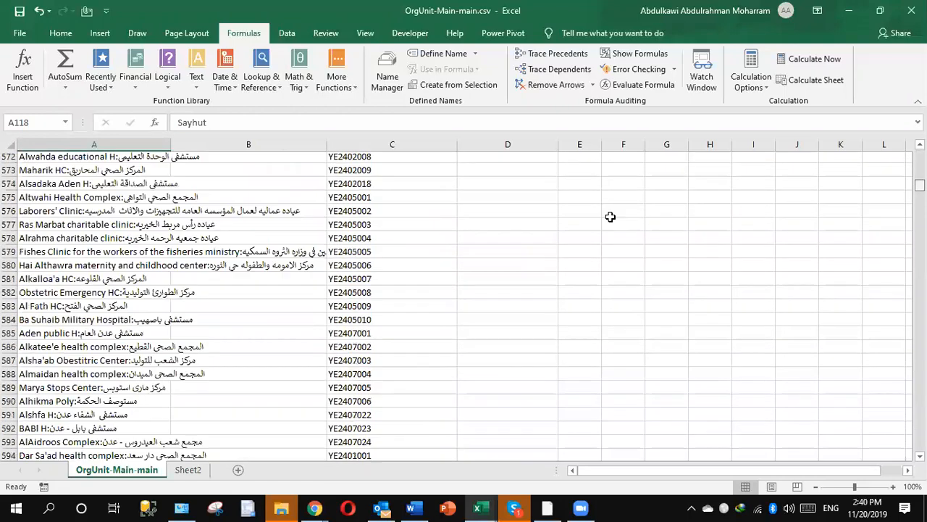
pyautogui.scroll(-20, 368, 254)
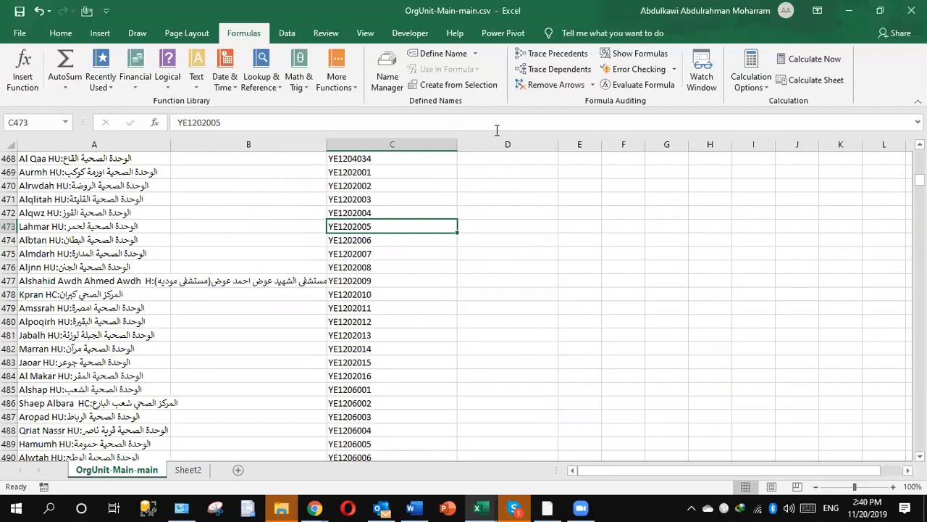
pyautogui.scroll(20, 463, 304)
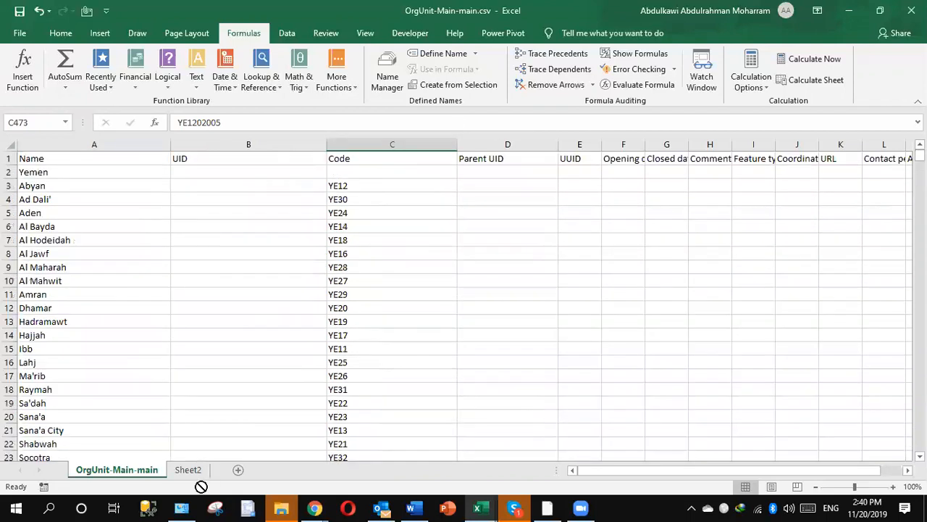
# - Copy the generated UIDs in column N of Sheet2 into column A of a new blank workbook
pyautogui.click(192, 469)
pyautogui.hotkey('ctrl', 'n')
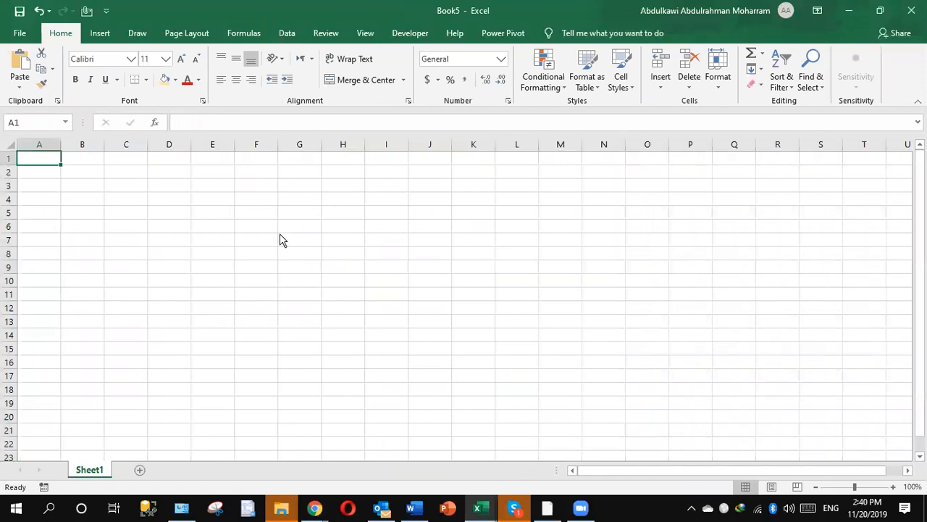
pyautogui.hotkey('alt', 'Tab')
pyautogui.hotkey('ctrl', 'c')
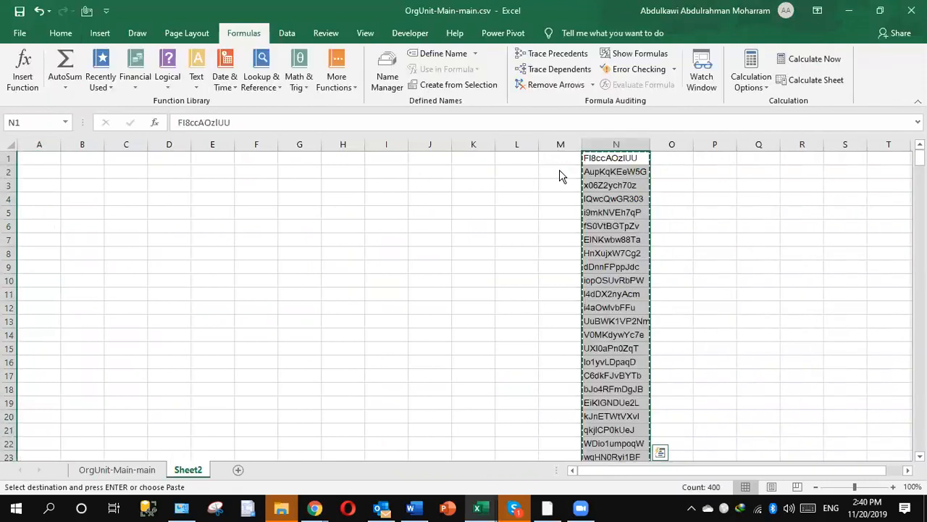
pyautogui.hotkey('alt', 'Tab')
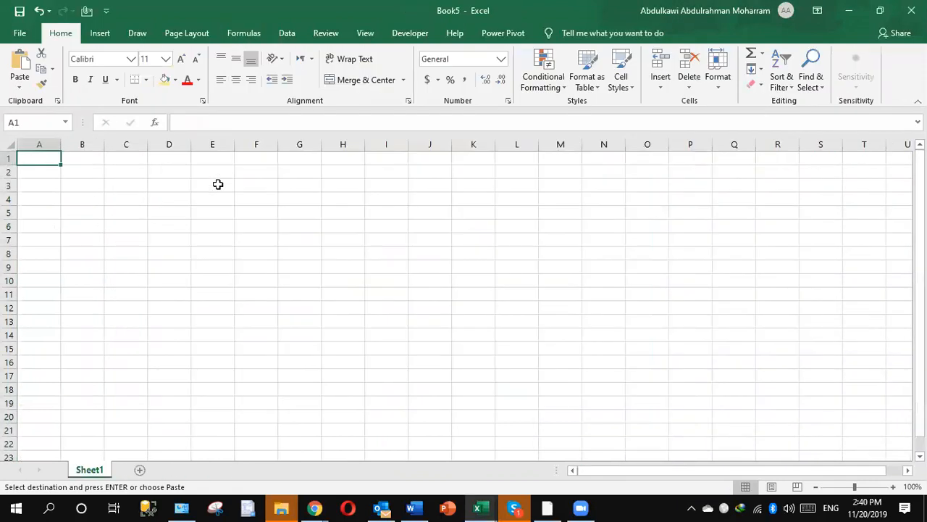
pyautogui.hotkey('ctrl', 'v')
# - Copy the first UID from A1 of the new workbook into Yemen's UID cell B2 on the OrgUnit-Main-main sheet
pyautogui.click(36, 160)
pyautogui.hotkey('ctrl', 'c')
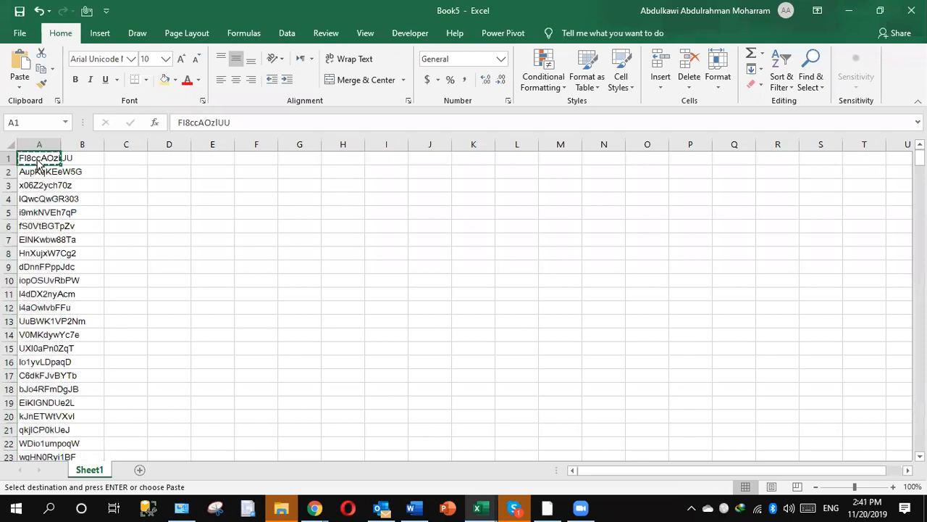
pyautogui.hotkey('alt', 'Tab')
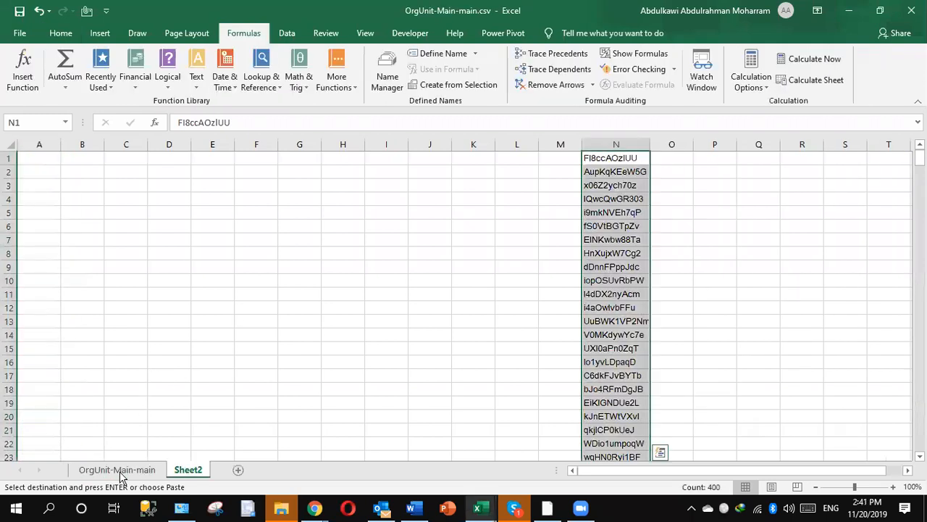
pyautogui.hotkey('ctrl', 'pageup')
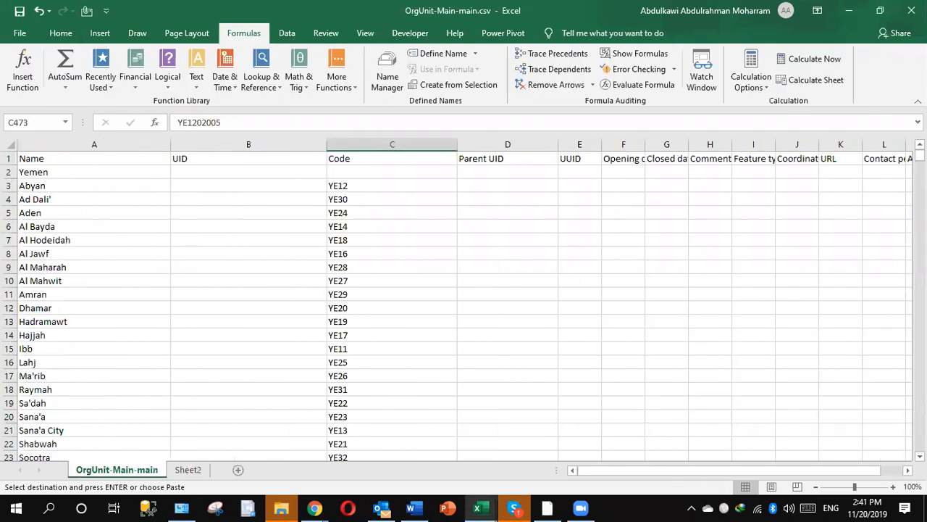
pyautogui.click(193, 172)
pyautogui.hotkey('ctrl', 'v')
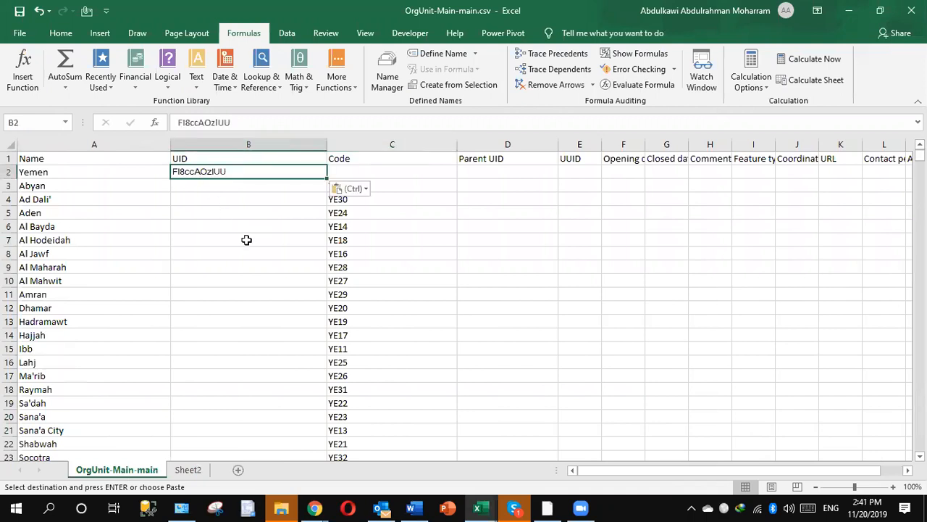
# - Copy Yemen's UID into the Parent UID column for all governorates, from D3 down to Ta'iz in D24
pyautogui.hotkey('ctrl', 'c')
pyautogui.click(498, 182)
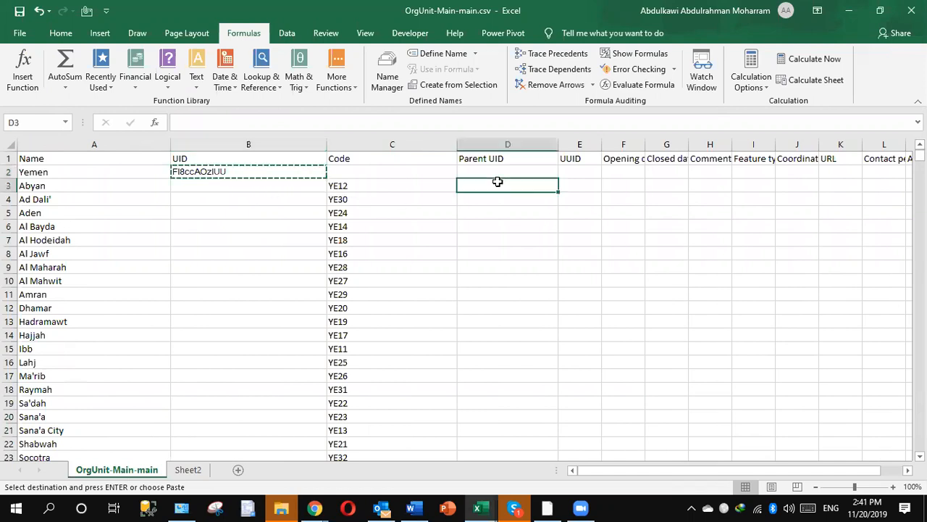
pyautogui.hotkey('ctrl', 'v')
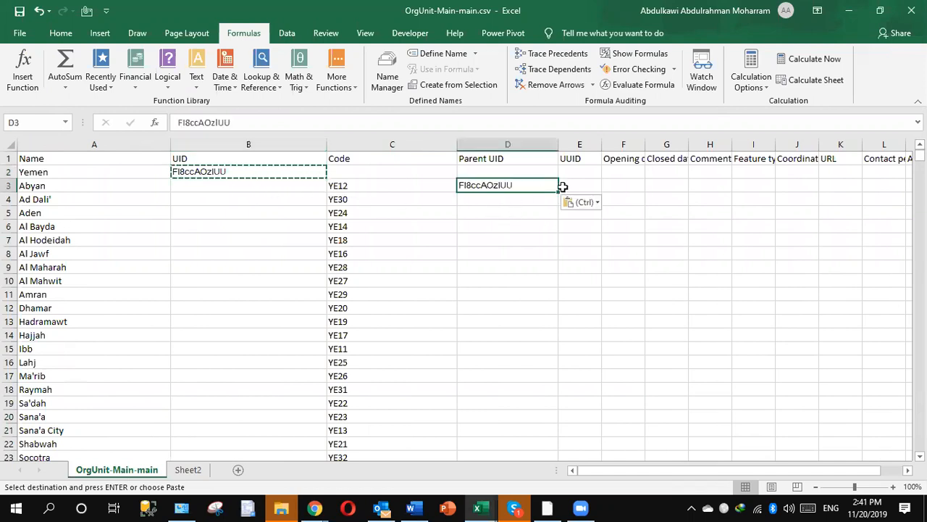
pyautogui.moveTo(560, 190); pyautogui.dragTo(502, 410)
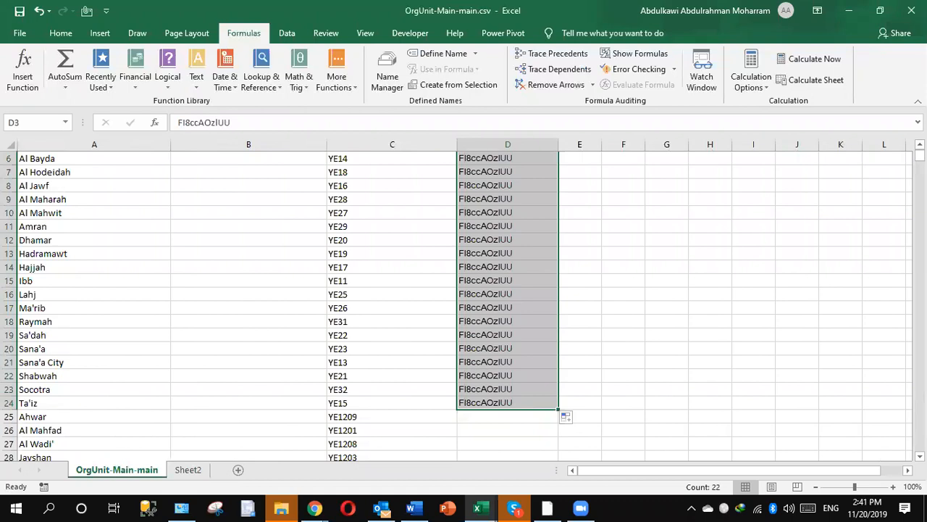
pyautogui.scroll(2, 609, 288)
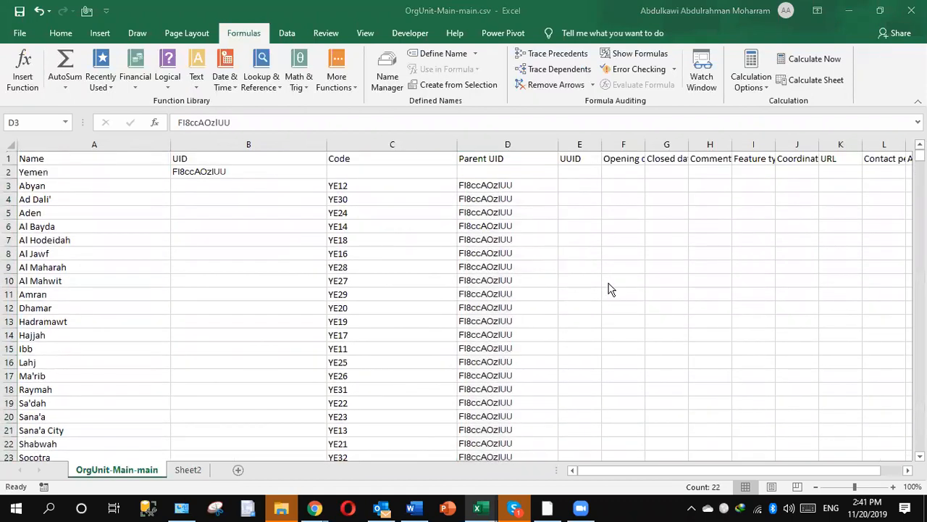
# - Widen column A of the new workbook and copy its UIDs A2:A23 into the governorates' UID cells, starting at B3 of OrgUnit-Main-main
pyautogui.hotkey('alt', 'Tab')
pyautogui.click(49, 173)
pyautogui.moveTo(61, 145); pyautogui.dragTo(132, 149)
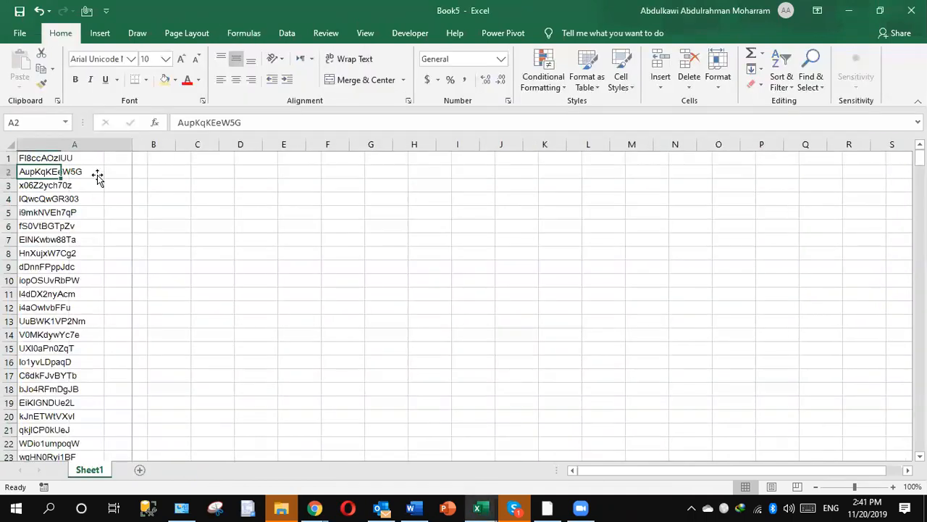
pyautogui.moveTo(49, 172); pyautogui.dragTo(29, 403)
pyautogui.hotkey('ctrl', 'c')
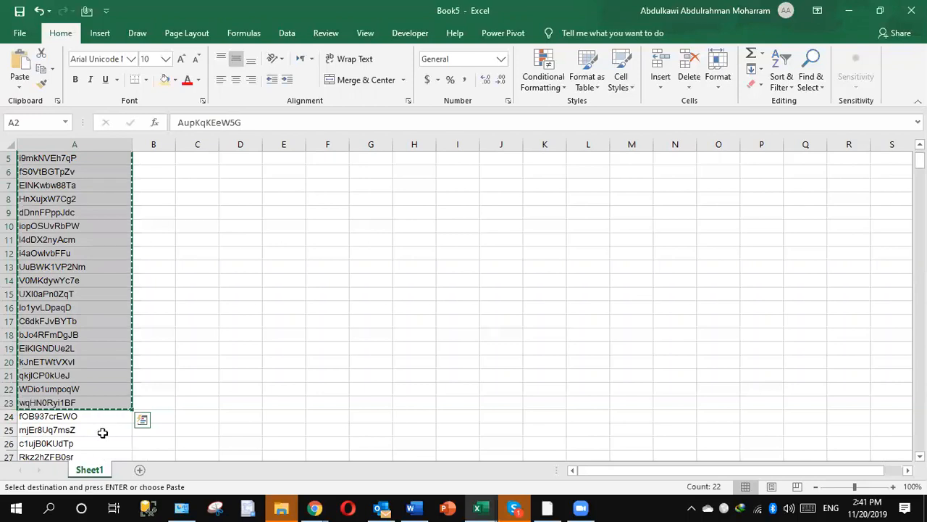
pyautogui.hotkey('alt', 'Tab')
pyautogui.click(212, 188)
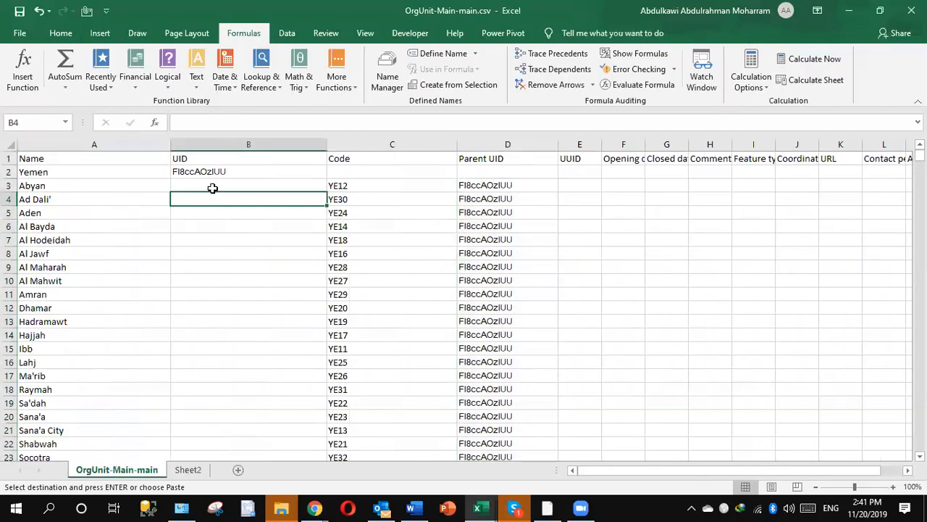
pyautogui.hotkey('ctrl', 'v')
pyautogui.press('ctrl')
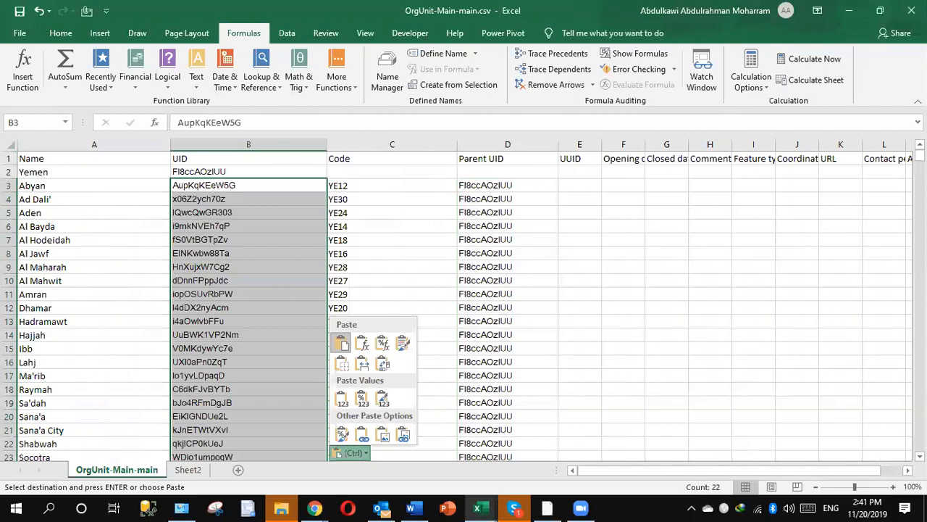
# - Copy Abyan's UID from B3 into the Parent UID cells of its districts, from Ahwar in D25 to Zinjibar in D35
pyautogui.scroll(-2, 553, 318)
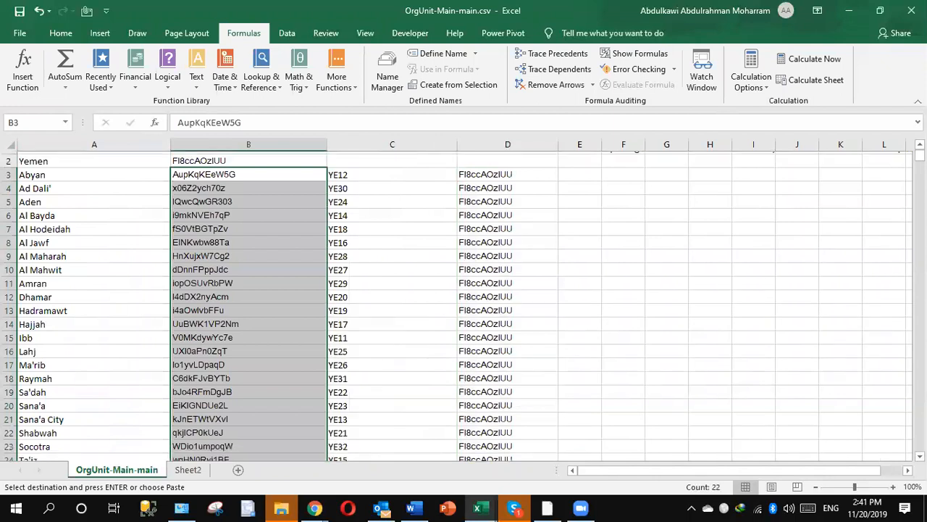
pyautogui.click(247, 155)
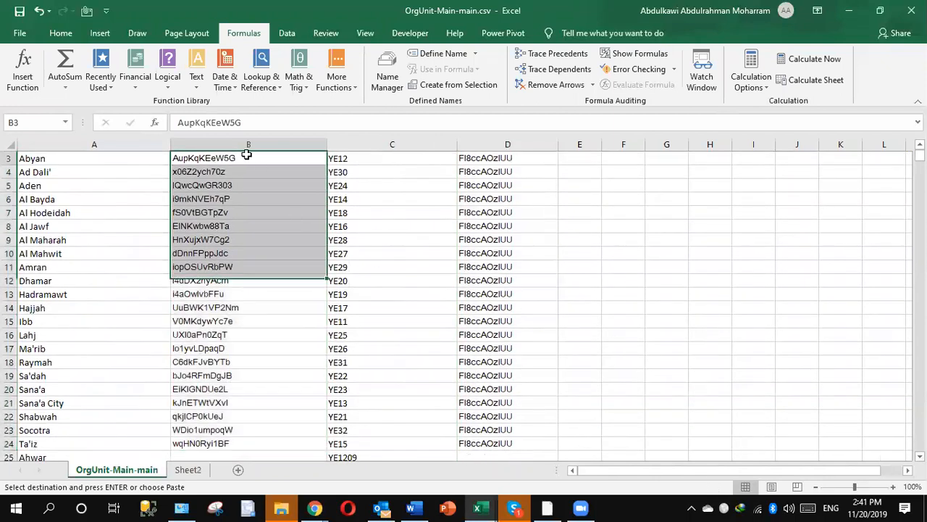
pyautogui.hotkey('ctrl', 'c')
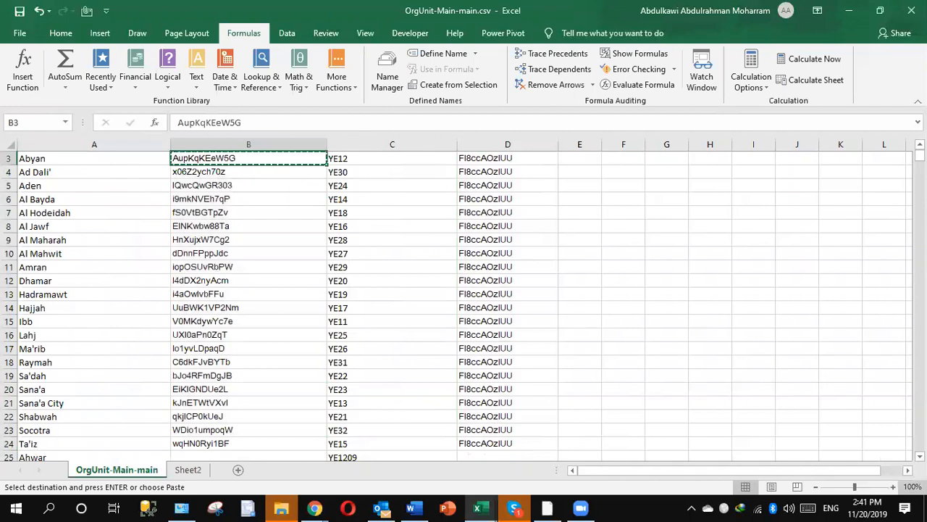
pyautogui.scroll(-3, 596, 403)
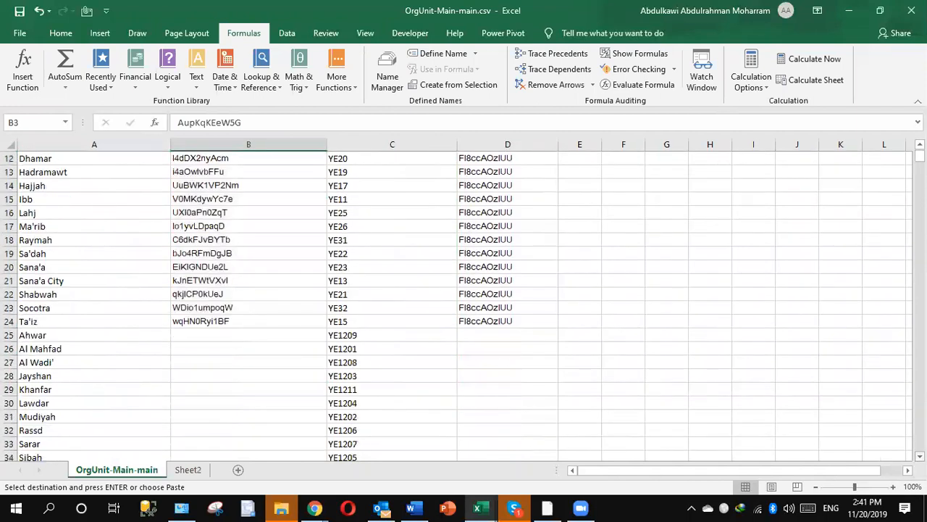
pyautogui.click(479, 333)
pyautogui.hotkey('ctrl', 'v')
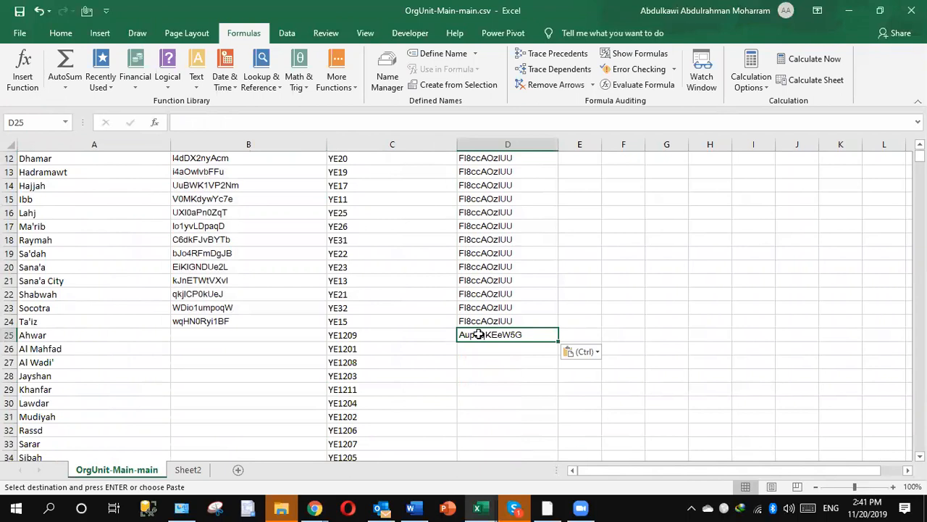
pyautogui.moveTo(558, 343); pyautogui.dragTo(506, 397)
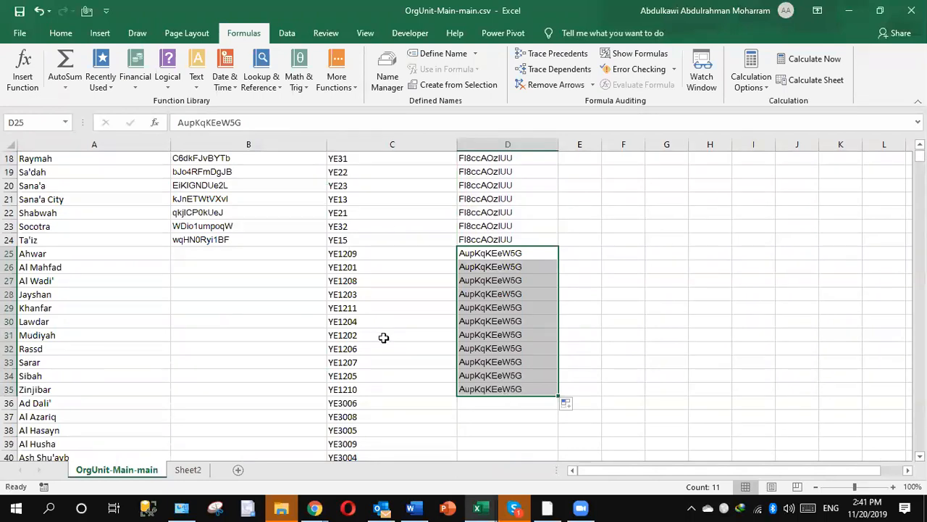
# - Enter the formula =LEFT(C25,2) in F25 to extract the first two characters of Ahwar's code
pyautogui.click(619, 254)
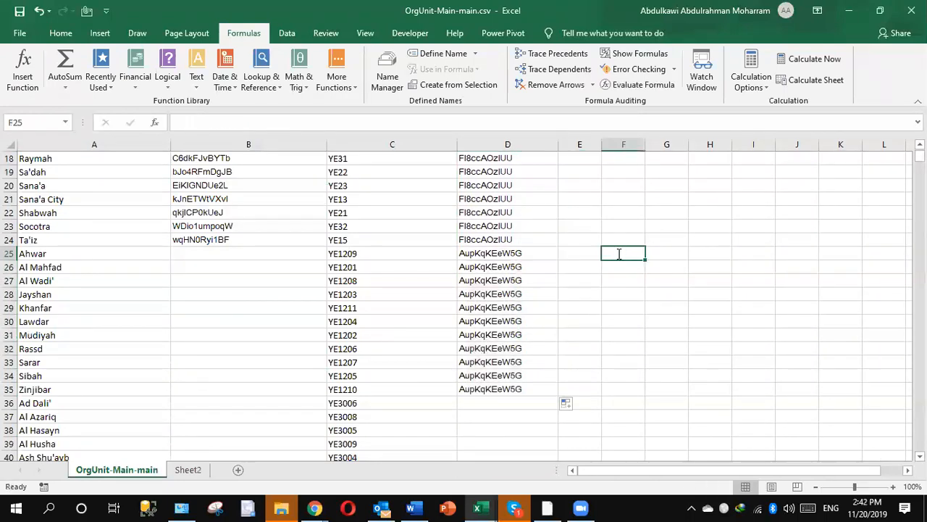
pyautogui.write('=')
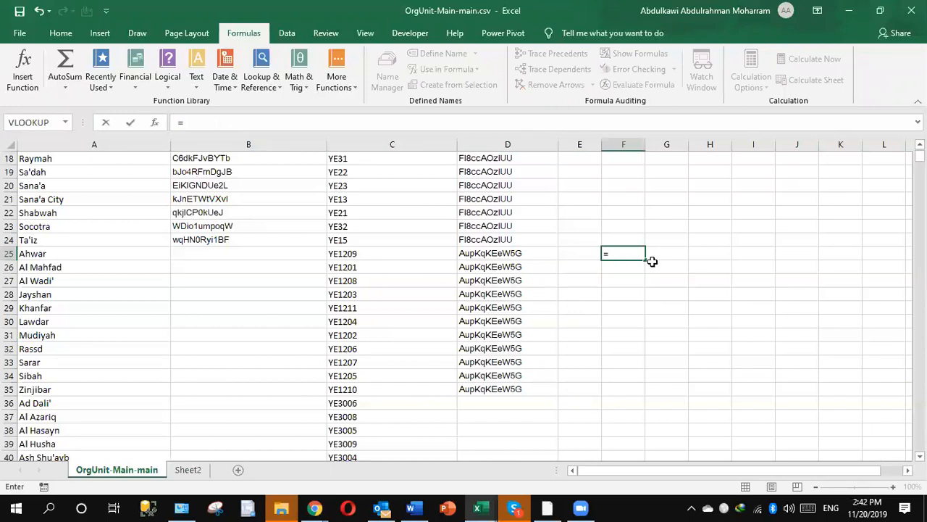
pyautogui.write('le')
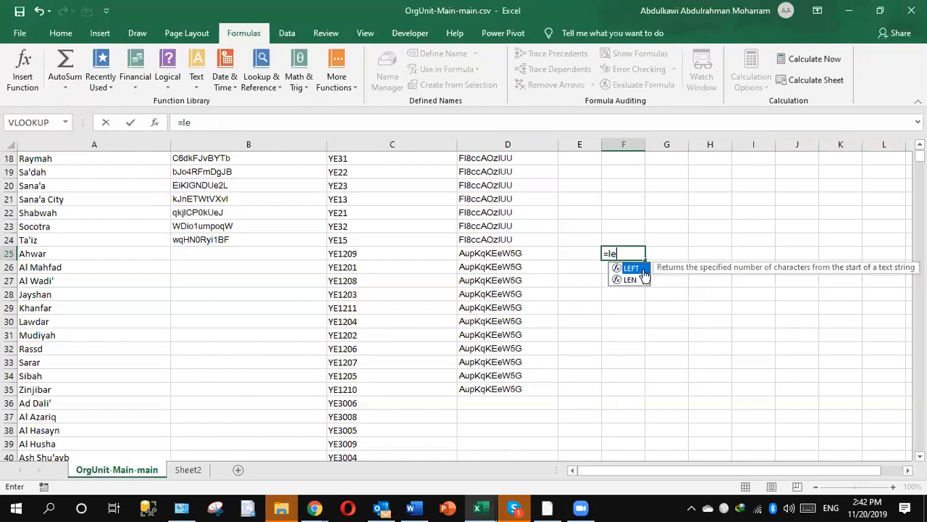
pyautogui.doubleClick(642, 270)
pyautogui.click(356, 253)
pyautogui.write(',2)')
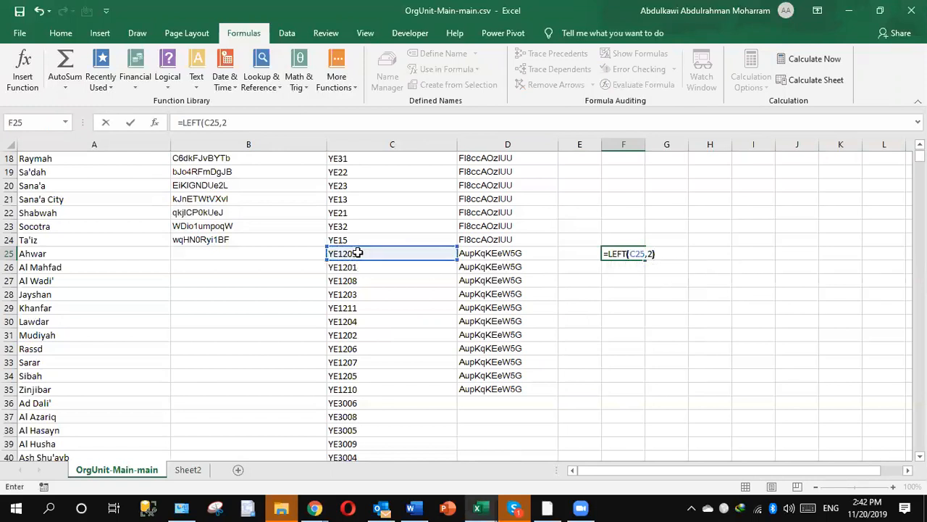
pyautogui.press('Return')
# - Change the F25 formula to =LEFT(C25,4) and fill it down column F to row 430 to extract the governorate codes
pyautogui.click(618, 253)
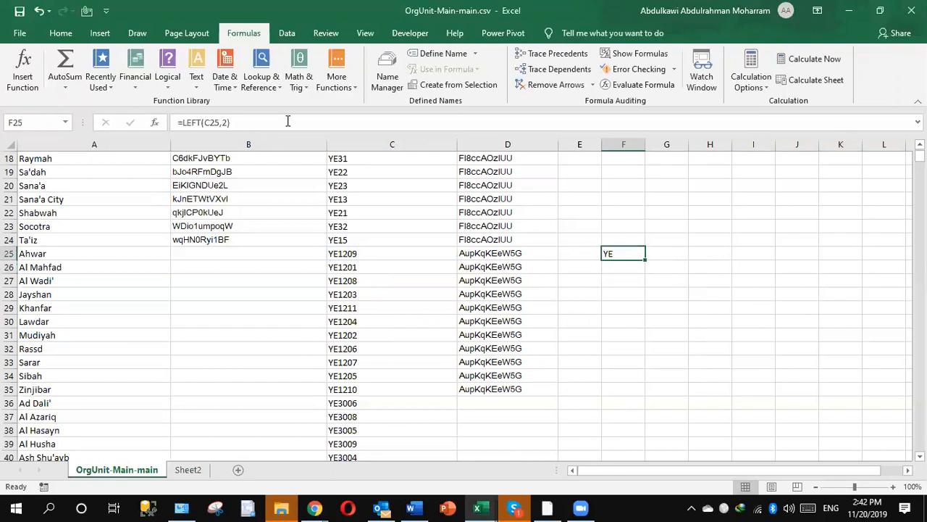
pyautogui.click(225, 123)
pyautogui.press('BackSpace')
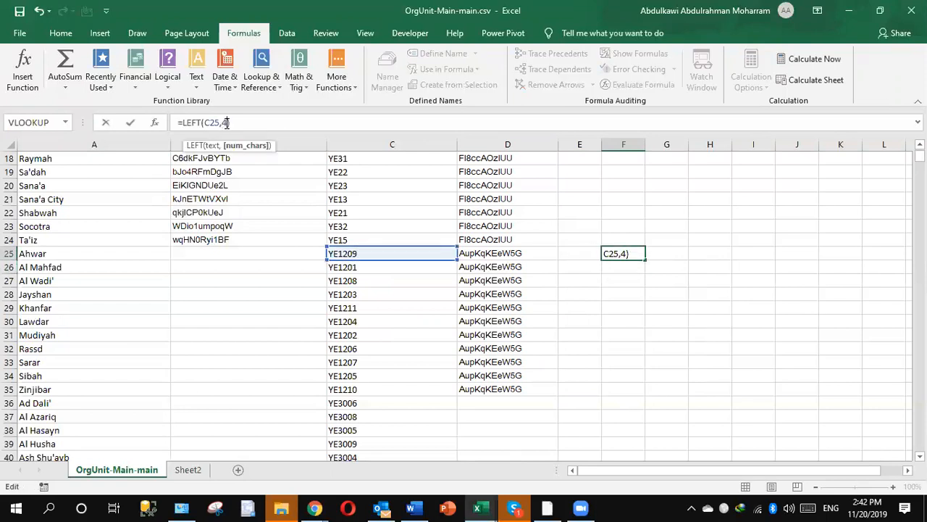
pyautogui.write('4')
pyautogui.press('Return')
pyautogui.click(614, 248)
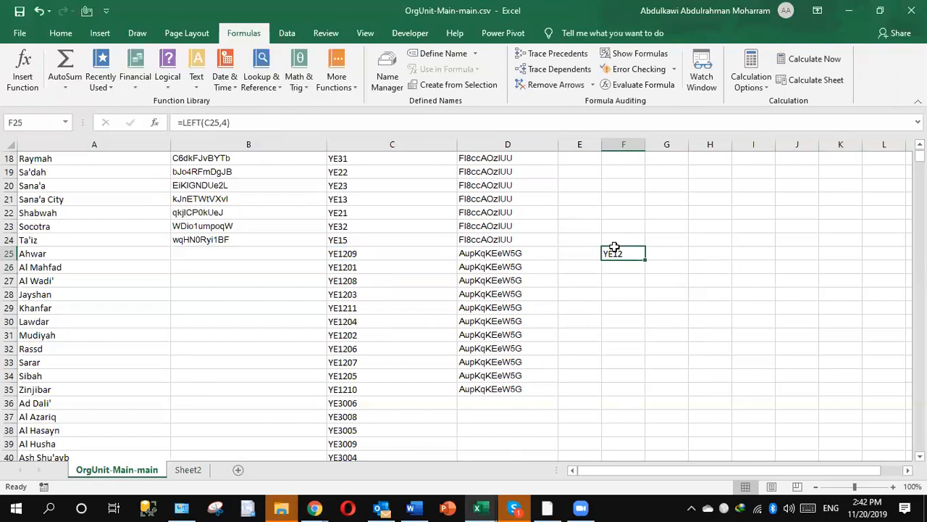
pyautogui.moveTo(645, 260)
pyautogui.mouseDown()
pyautogui.moveTo(648, 506)
pyautogui.moveTo(644, 305)
pyautogui.moveTo(700, 253)
pyautogui.moveTo(645, 248)
pyautogui.mouseUp()
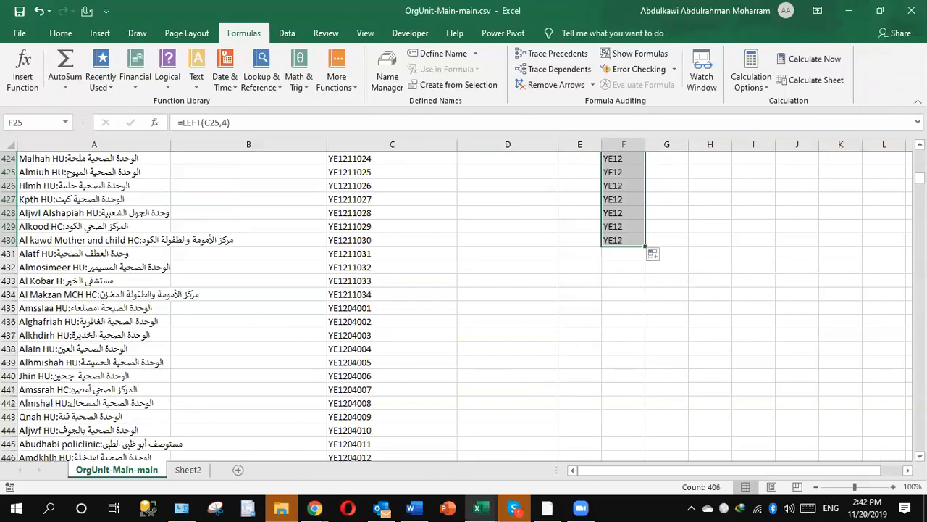
pyautogui.scroll(20, 631, 239)
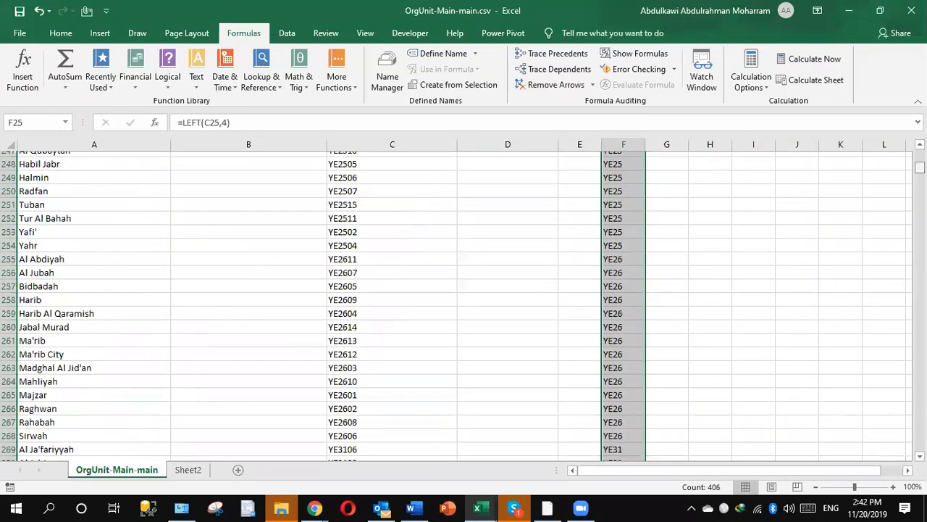
pyautogui.click(631, 239)
pyautogui.hotkey('ctrl', 'shift', 'Up')
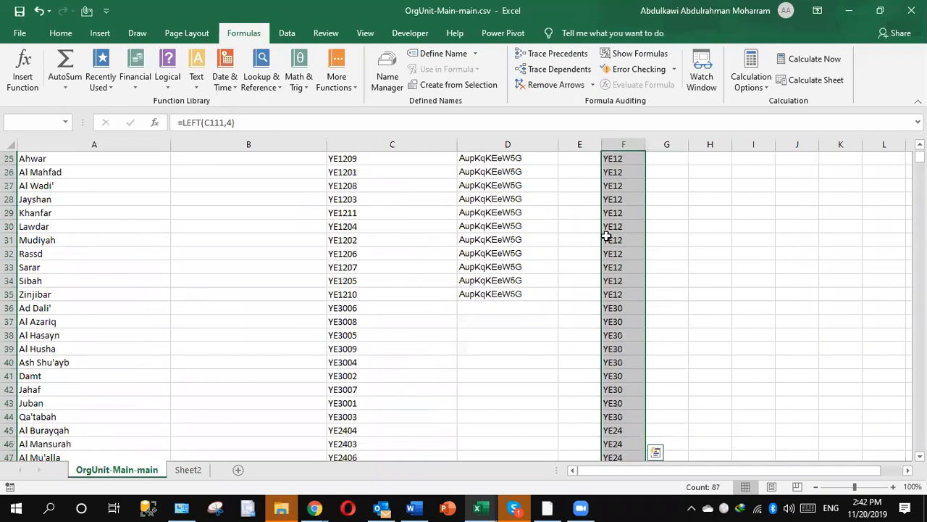
# - Copy Ad Dali' governorate's UID from B4 into the Parent UID cells of its districts, D36 to D44
pyautogui.scroll(8, 178, 199)
pyautogui.click(194, 199)
pyautogui.hotkey('ctrl', 'c')
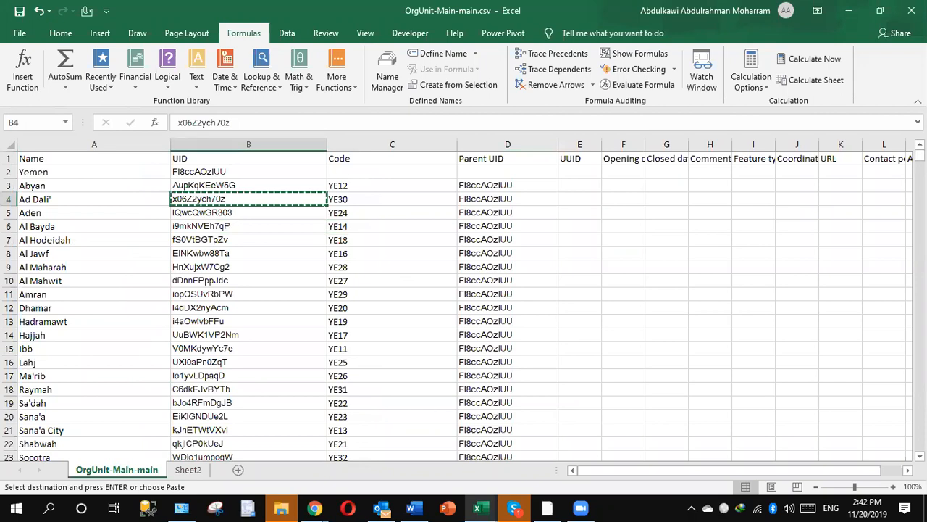
pyautogui.scroll(-7, 547, 361)
pyautogui.click(503, 334)
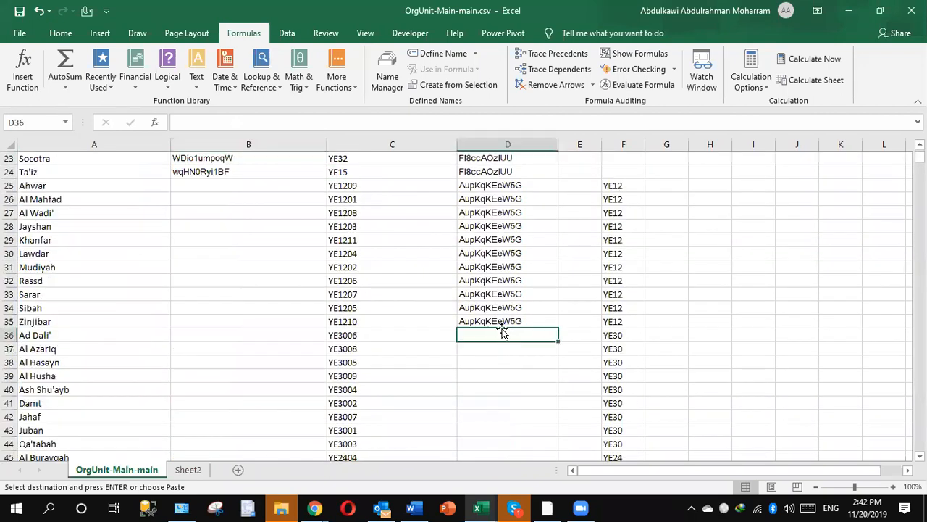
pyautogui.hotkey('ctrl', 'v')
pyautogui.moveTo(558, 341); pyautogui.dragTo(507, 393)
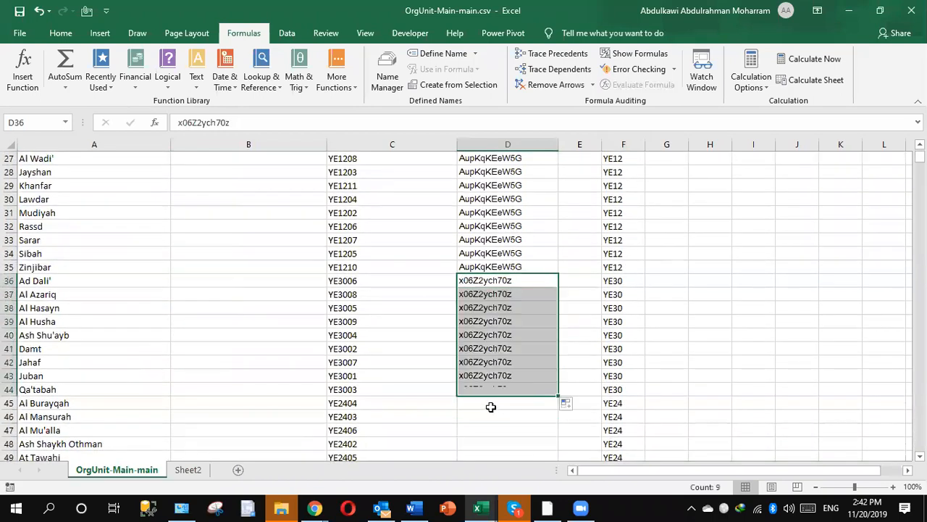
# - Clear the contents of the whole helper column F
pyautogui.click(620, 146)
pyautogui.press('Delete')
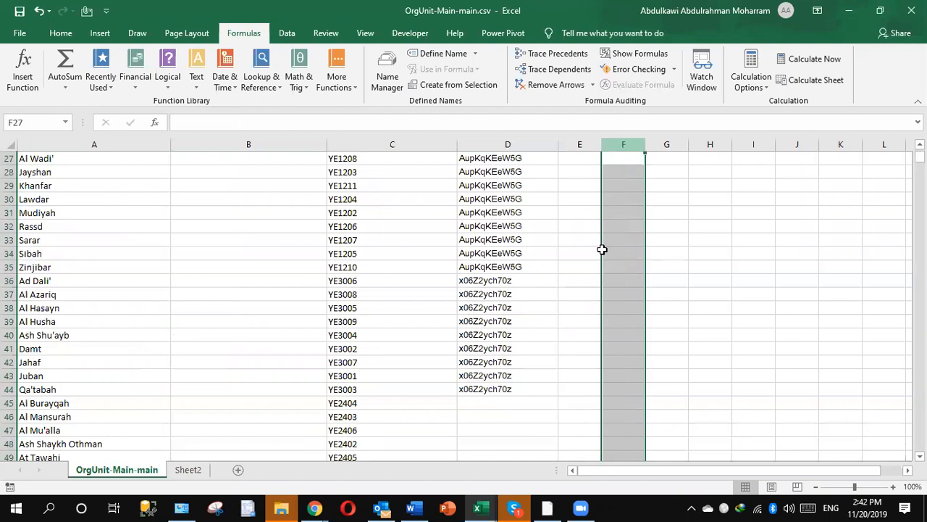
# - Copy the remaining generated UIDs from A24 downward in Book5 into the UID column of OrgUnit-Main-main.csv, starting at Ahwar's cell B25
pyautogui.scroll(3, 368, 326)
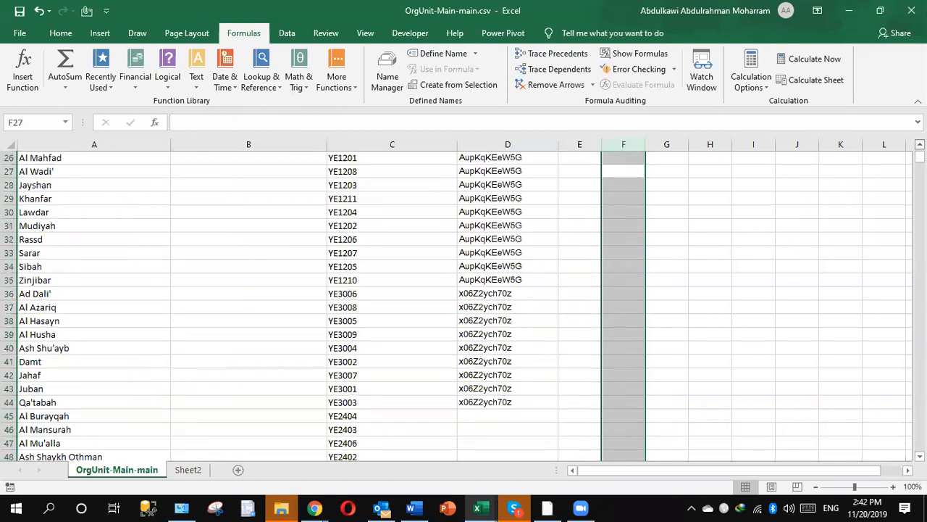
pyautogui.click(306, 256)
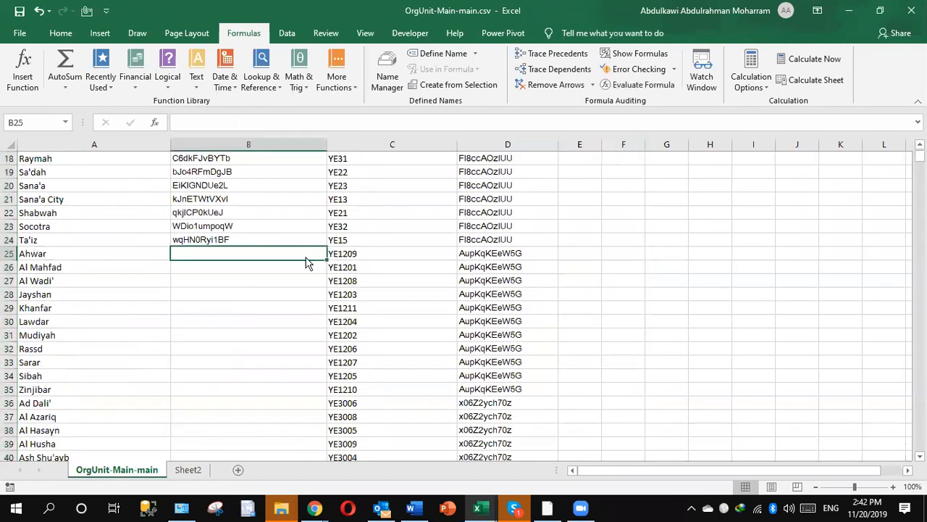
pyautogui.hotkey('alt', 'Tab')
pyautogui.click(73, 415)
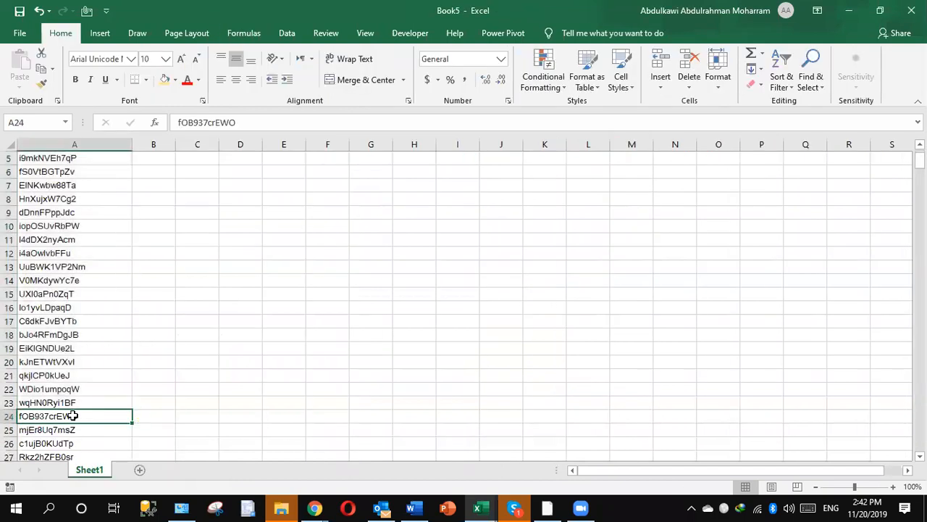
pyautogui.hotkey('ctrl', 'shift', 'Down')
pyautogui.hotkey('ctrl', 'c')
pyautogui.hotkey('alt', 'Tab')
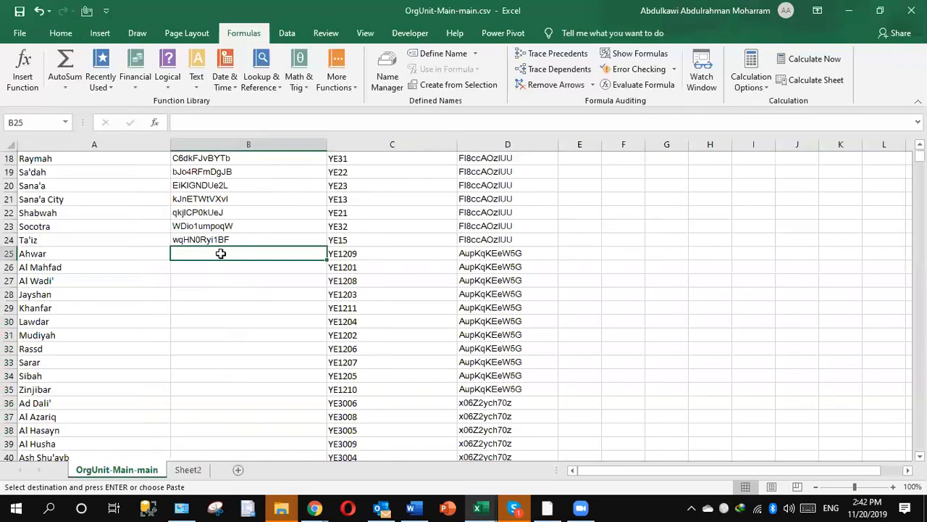
pyautogui.hotkey('ctrl', 'v')
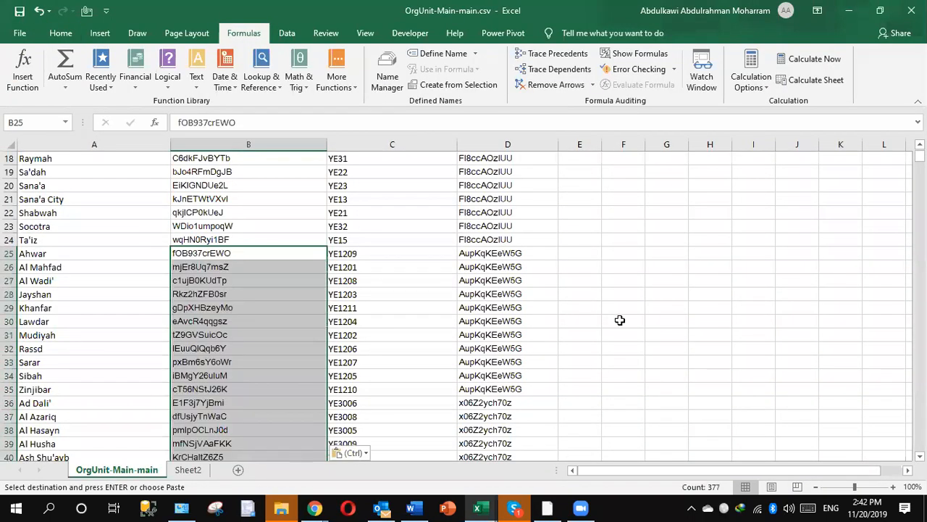
# - Clear the surplus UIDs from B360 to B401 beside the health unit rows, keeping only the district UIDs
pyautogui.scroll(-7, 464, 304)
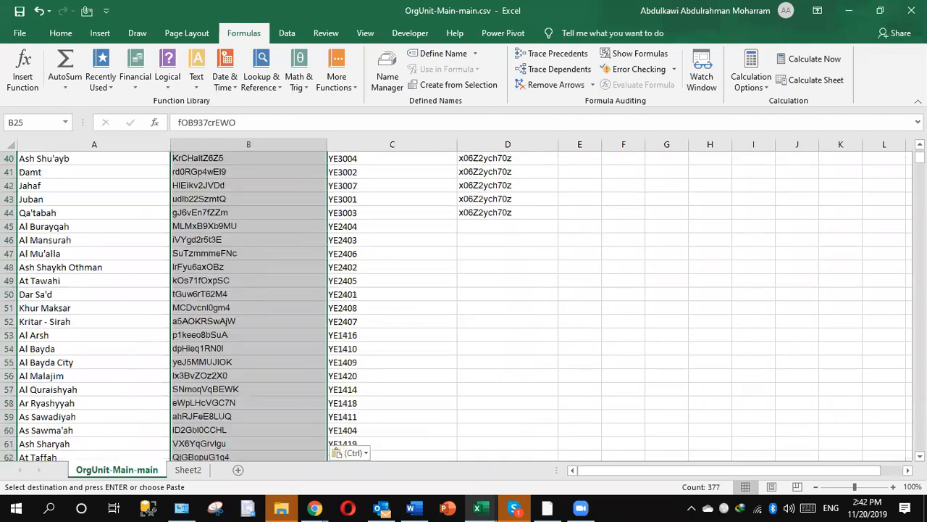
pyautogui.scroll(-15, 232, 314)
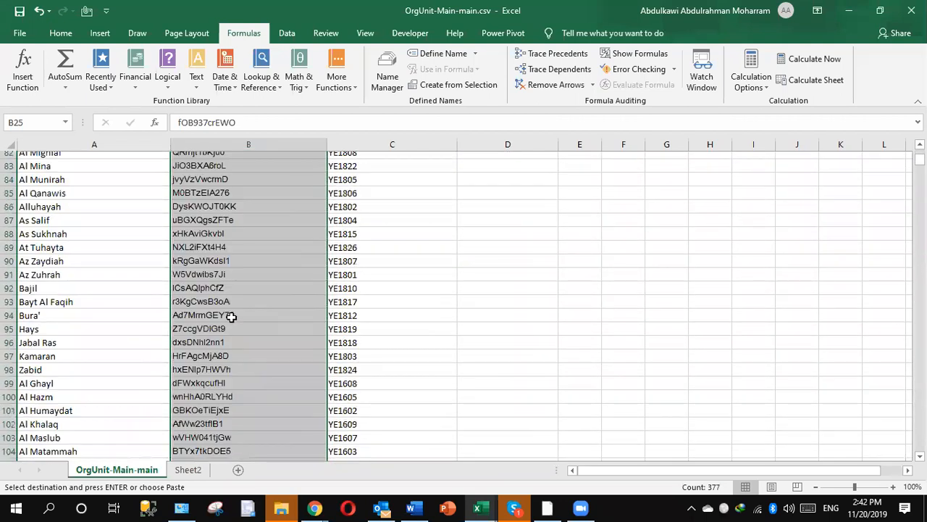
pyautogui.click(232, 321)
pyautogui.hotkey('ctrl', 'shift', 'Down')
pyautogui.moveTo(210, 443); pyautogui.dragTo(210, 321)
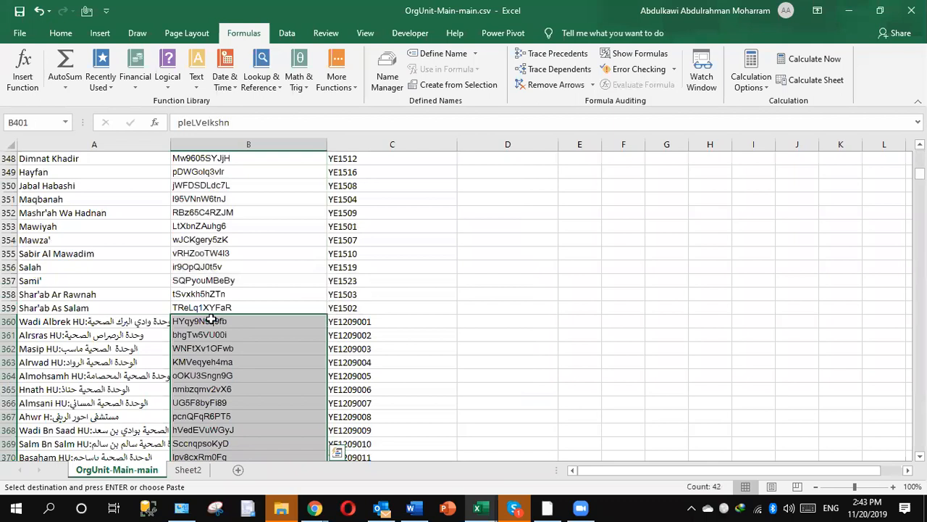
pyautogui.press('Delete')
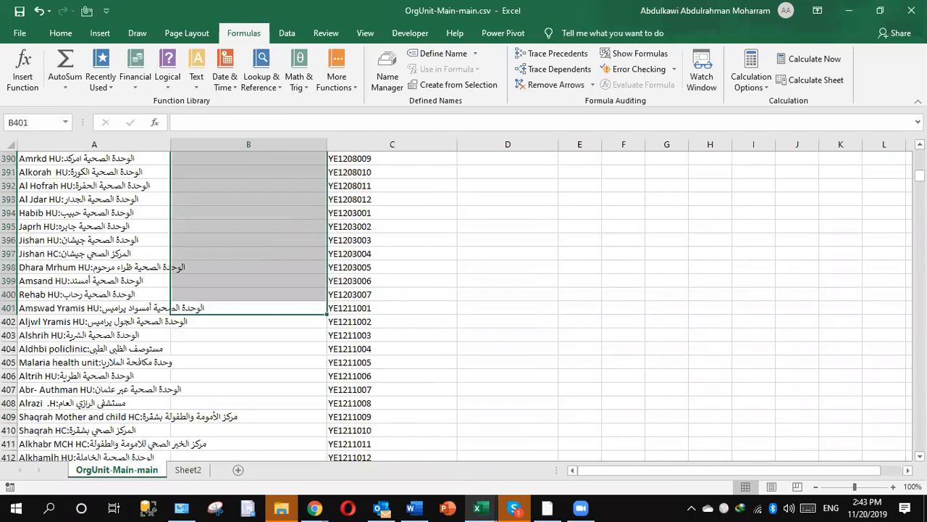
# - Examine the health unit names starting at row 360 and the district and governorate rows back up to the header
pyautogui.scroll(8, 657, 304)
pyautogui.scroll(7, 206, 366)
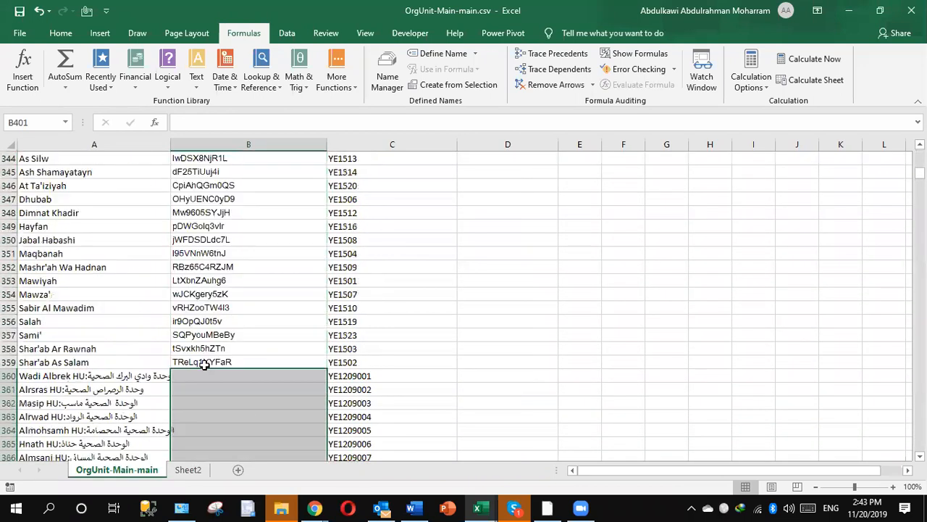
pyautogui.moveTo(94, 376); pyautogui.dragTo(142, 420)
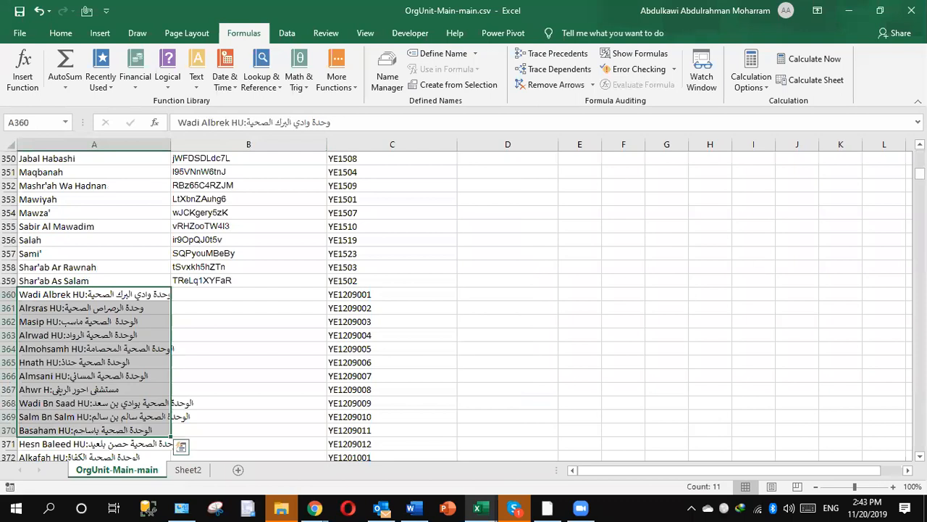
pyautogui.scroll(20, 406, 253)
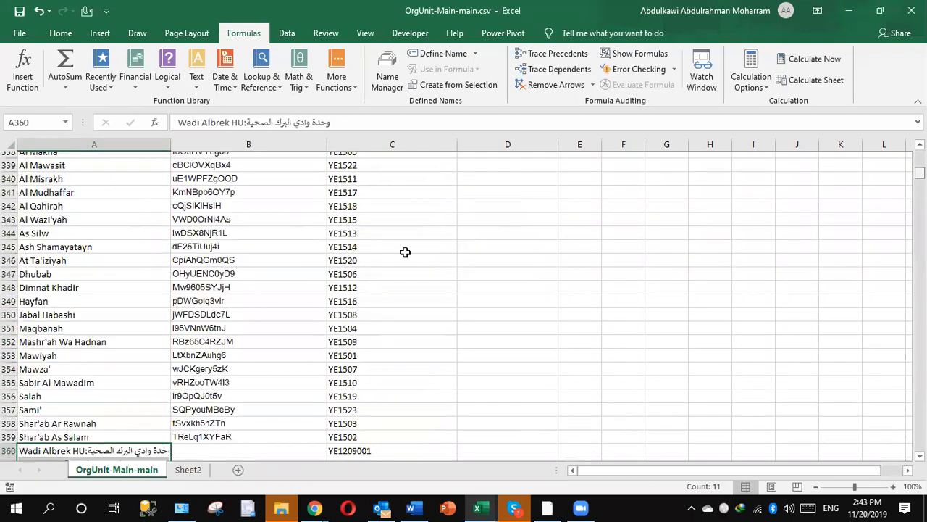
pyautogui.click(69, 188)
pyautogui.press('Down')
pyautogui.press('Down')
pyautogui.press('Down')
pyautogui.press('Down')
pyautogui.press('Down')
pyautogui.press('Down')
pyautogui.press('Down')
pyautogui.press('Down')
pyautogui.press('Down')
pyautogui.press('Down')
pyautogui.press('Up')
pyautogui.press('Up')
pyautogui.press('Up')
pyautogui.press('Up')
pyautogui.press('Up')
pyautogui.press('Up')
pyautogui.press('Up')
pyautogui.press('Up')
pyautogui.press('Up')
pyautogui.press('Up')
pyautogui.press('Up')
pyautogui.press('Up')
pyautogui.press('Up')
pyautogui.press('Up')
pyautogui.press('Up')
pyautogui.press('Up')
pyautogui.press('Up')
pyautogui.press('Up')
pyautogui.press('Up')
pyautogui.press('Up')
pyautogui.press('Up')
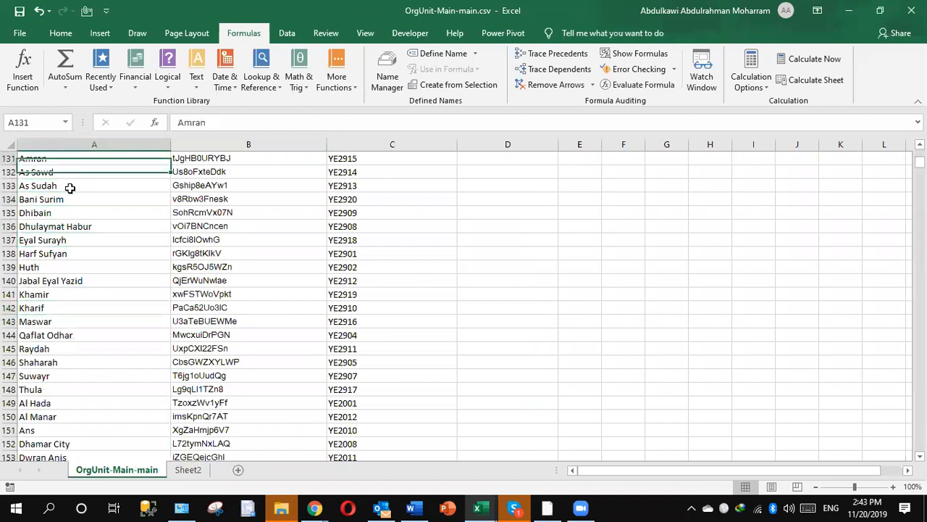
pyautogui.press('Up')
pyautogui.press('Up')
pyautogui.press('Up')
pyautogui.press('Up')
pyautogui.press('Up')
pyautogui.press('Up')
pyautogui.press('Up')
pyautogui.press('Up')
pyautogui.press('Up')
pyautogui.press('Up')
pyautogui.press('Up')
pyautogui.press('Up')
pyautogui.press('Up')
pyautogui.press('Up')
pyautogui.press('Up')
pyautogui.press('Up')
pyautogui.press('Up')
pyautogui.press('Up')
pyautogui.press('Up')
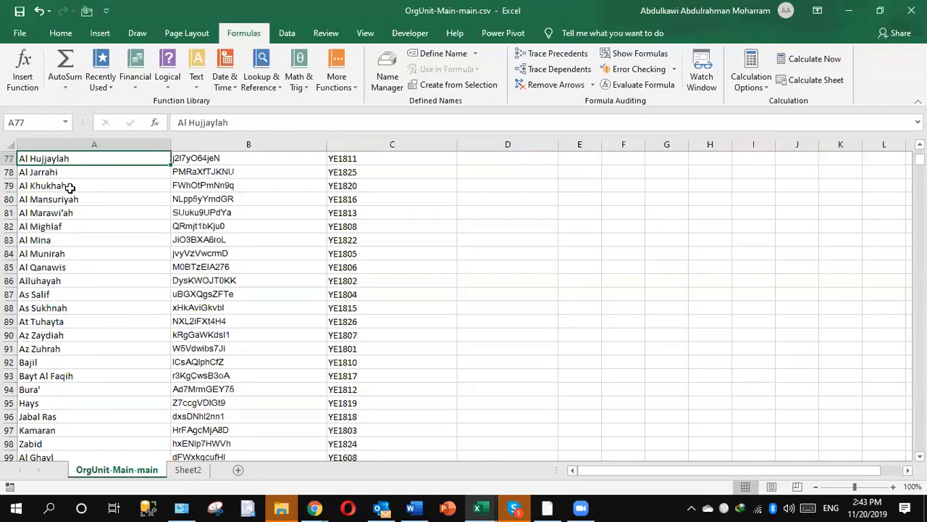
pyautogui.press('Up')
pyautogui.press('Up')
pyautogui.press('Up')
pyautogui.press('Up')
pyautogui.press('Up')
pyautogui.press('Up')
pyautogui.press('Up')
pyautogui.press('Up')
pyautogui.press('Up')
pyautogui.press('Up')
pyautogui.press('Up')
pyautogui.press('Up')
pyautogui.press('Up')
pyautogui.press('Up')
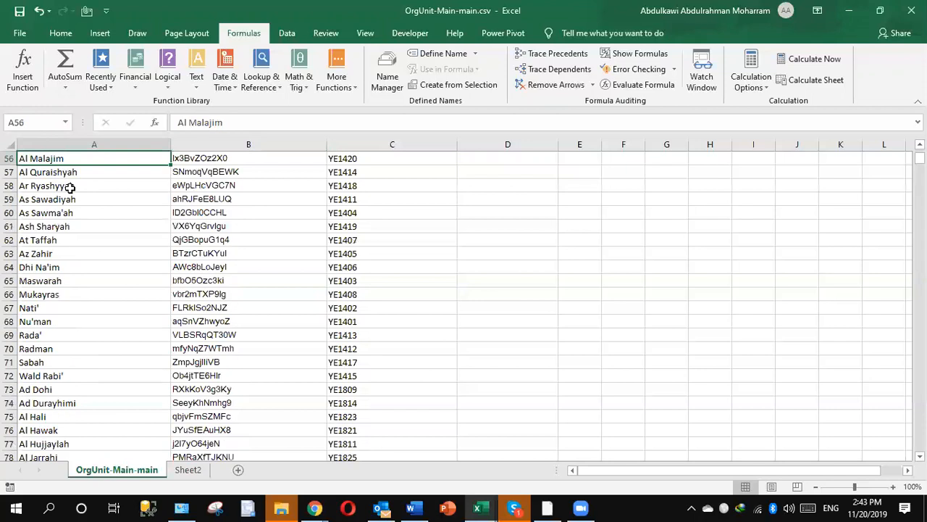
pyautogui.press('Up')
pyautogui.press('Up')
pyautogui.press('Up')
pyautogui.press('Up')
pyautogui.press('Up')
pyautogui.press('Up')
pyautogui.press('Up')
pyautogui.press('Up')
pyautogui.press('Up')
pyautogui.press('Up')
pyautogui.press('Up')
pyautogui.press('Up')
pyautogui.press('Up')
pyautogui.press('Up')
pyautogui.press('Up')
pyautogui.press('Up')
pyautogui.press('Up')
pyautogui.press('Up')
pyautogui.press('Up')
pyautogui.press('Up')
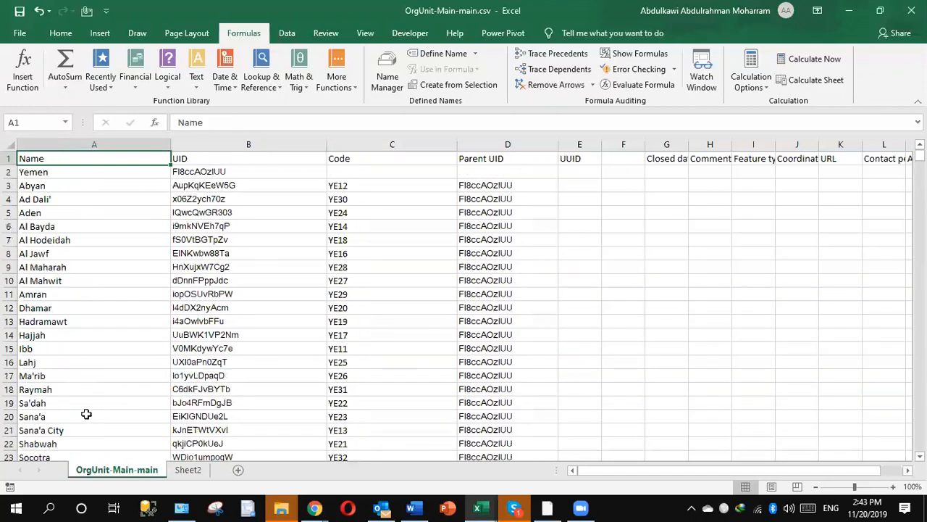
# - Copy Ahwar district's UID from B25 into the Parent UID cells of the health units, D360 to D375
pyautogui.click(86, 414)
pyautogui.press('Down')
pyautogui.press('Down')
pyautogui.press('Down')
pyautogui.press('Down')
pyautogui.press('Down')
pyautogui.press('Down')
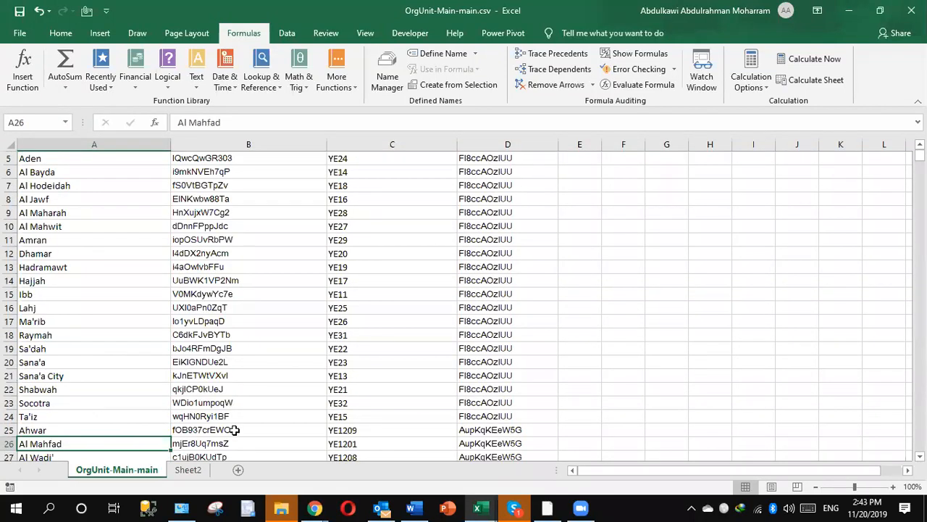
pyautogui.click(234, 429)
pyautogui.hotkey('ctrl', 'c')
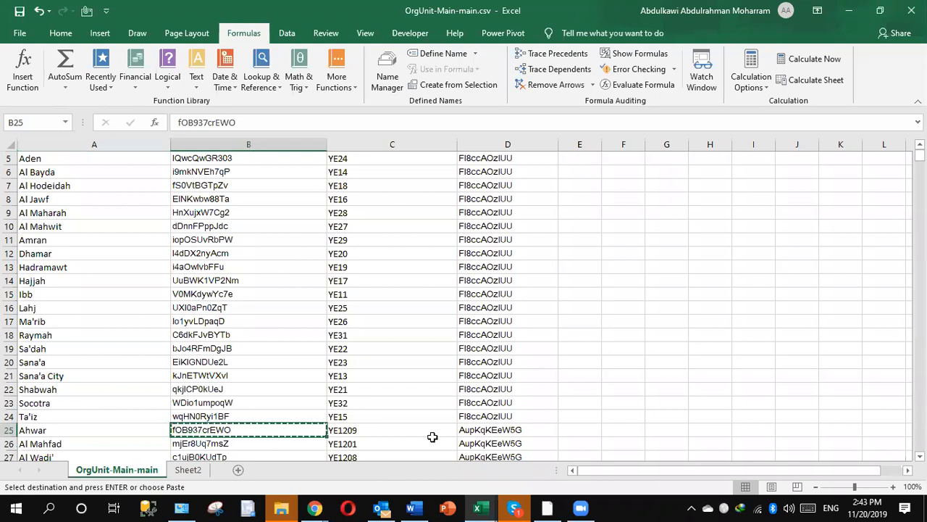
pyautogui.click(484, 433)
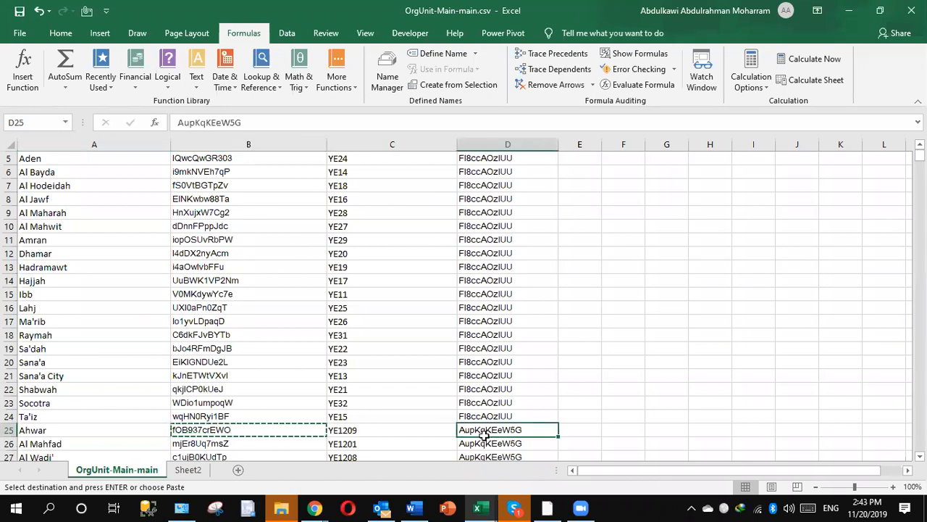
pyautogui.hotkey('ctrl', 'shift', 'Down')
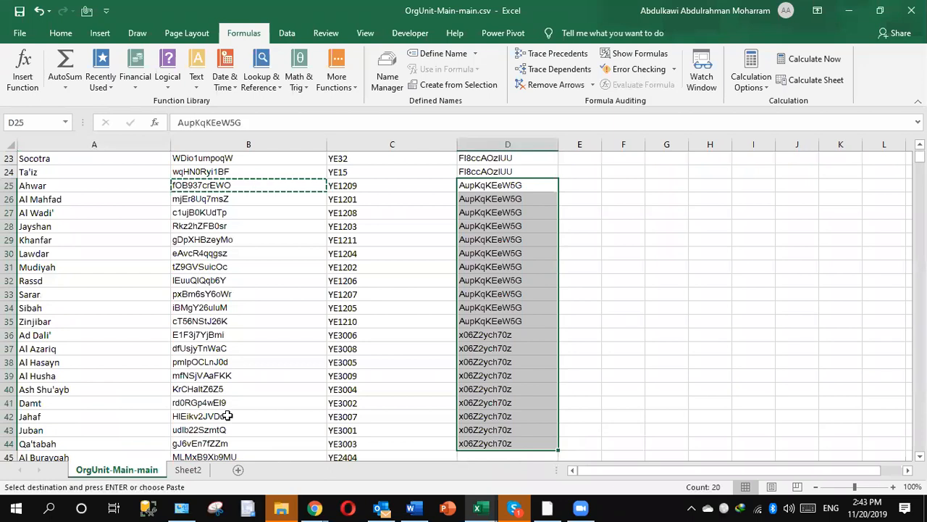
pyautogui.click(227, 415)
pyautogui.hotkey('ctrl', 'shift', 'Down')
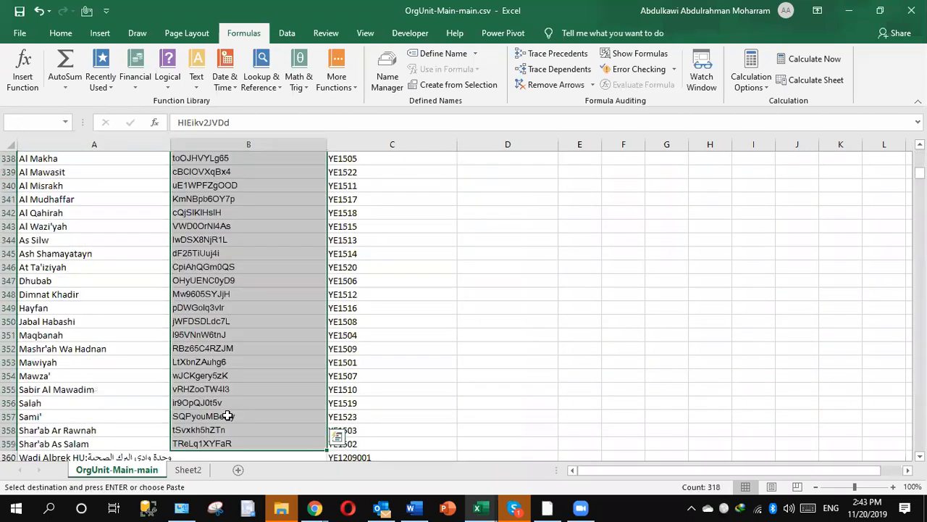
pyautogui.scroll(-2, 227, 415)
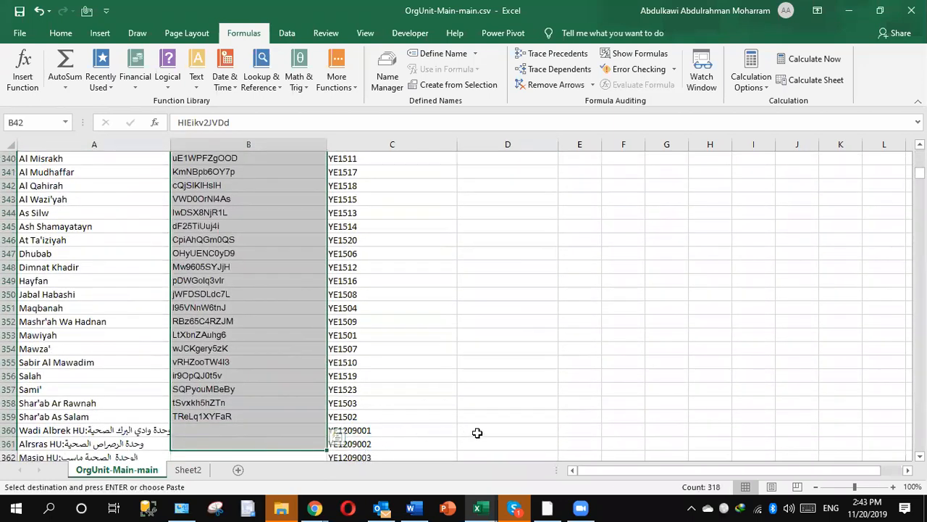
pyautogui.click(477, 433)
pyautogui.hotkey('ctrl', 'v')
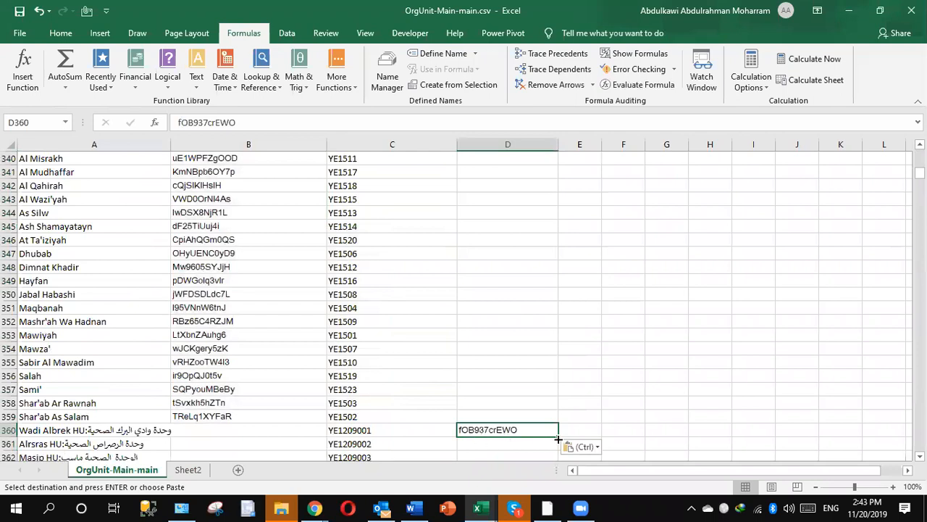
pyautogui.moveTo(558, 435); pyautogui.dragTo(529, 208)
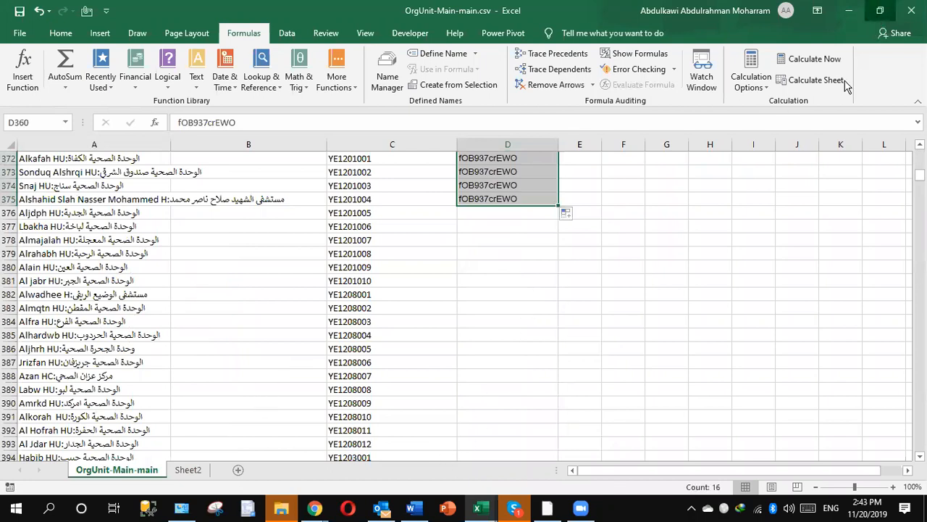
# - Close the OrgUnit-Main-main.csv workbook without saving its changes
pyautogui.click(880, 10)
pyautogui.click(913, 117)
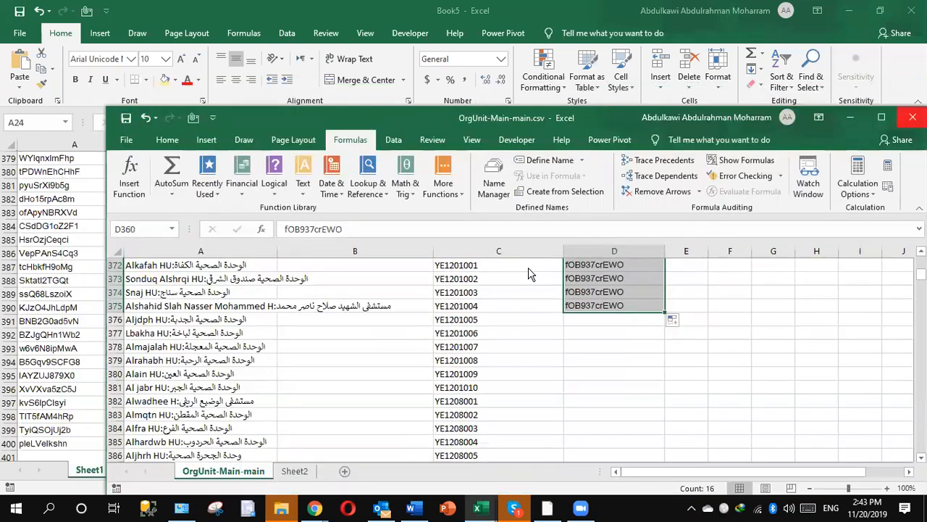
pyautogui.click(471, 280)
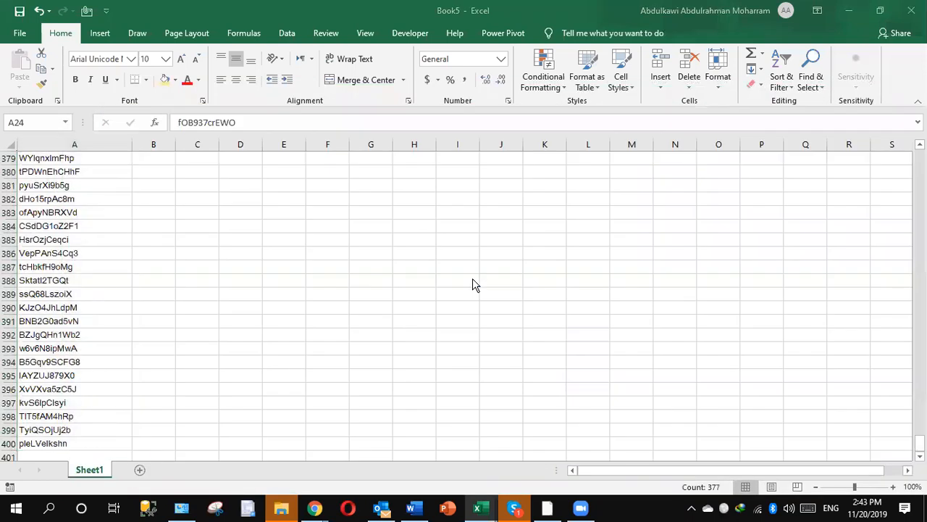
# - Reopen OrgUnit-Main-main.csv from the DHIS System folder in File Explorer and widen its Name, UID and Parent UID columns
pyautogui.hotkey('alt', 'Tab')
pyautogui.hotkey('alt', 'Tab')
pyautogui.hotkey('alt', 'Tab')
pyautogui.hotkey('alt', 'Tab')
pyautogui.hotkey('alt', 'Tab')
pyautogui.hotkey('alt', 'Tab')
pyautogui.hotkey('alt', 'Tab')
pyautogui.hotkey('alt', 'Tab')
pyautogui.hotkey('alt', 'Tab')
pyautogui.hotkey('alt', 'Tab')
pyautogui.hotkey('alt', 'Tab')
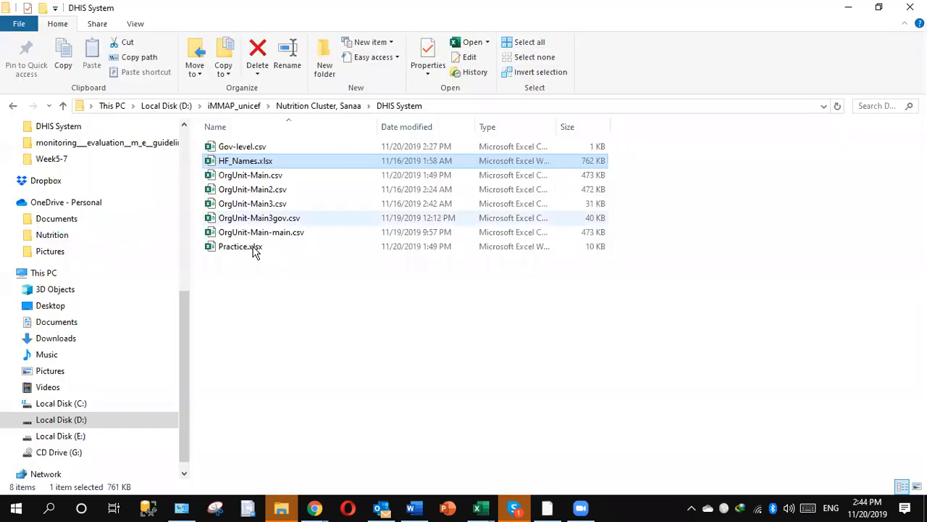
pyautogui.doubleClick(265, 232)
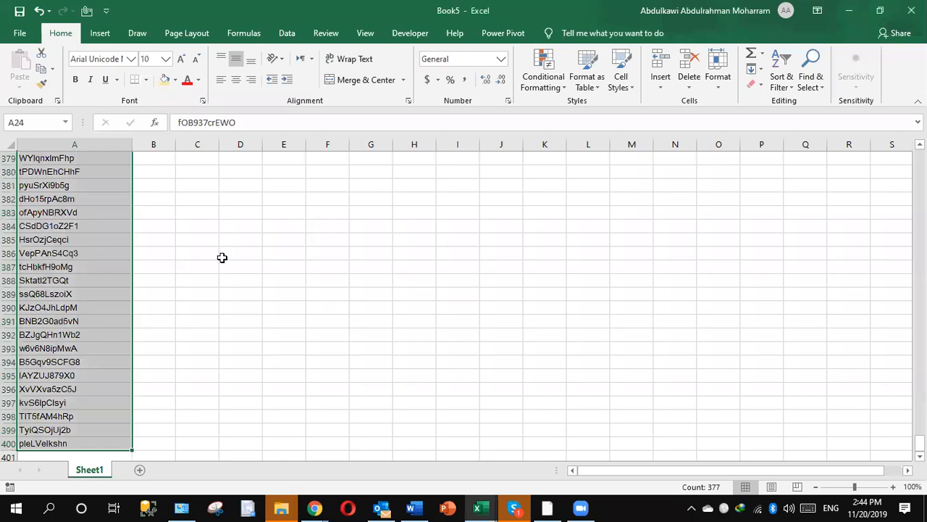
pyautogui.moveTo(63, 144); pyautogui.dragTo(335, 149)
pyautogui.moveTo(423, 144); pyautogui.dragTo(595, 151)
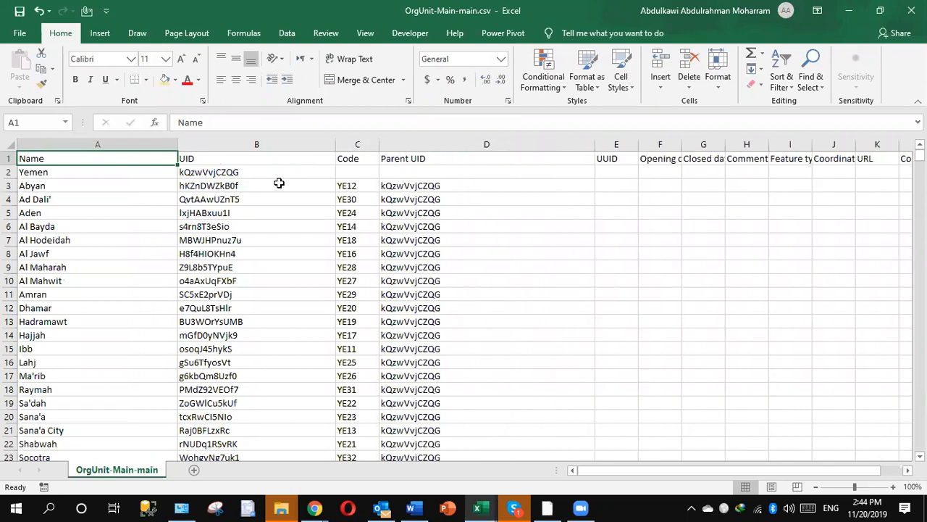
# - Compare the UIDs of Yemen, the governorates and the districts with the Parent UID column, down to the first health unit in row 360
pyautogui.click(223, 171)
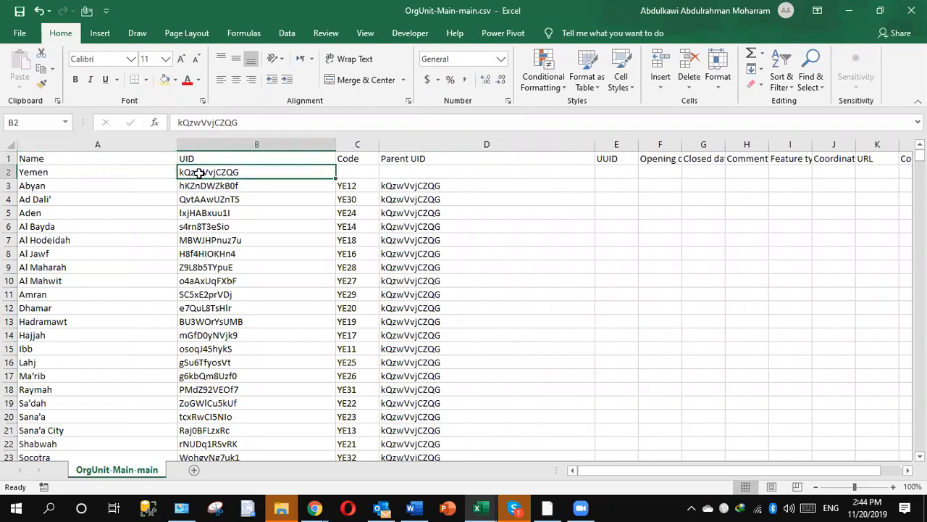
pyautogui.moveTo(440, 186); pyautogui.dragTo(404, 308)
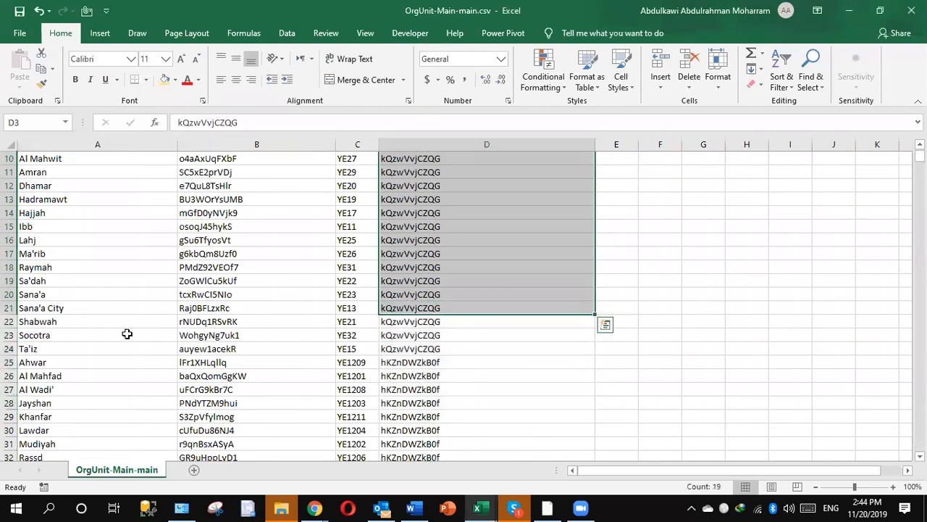
pyautogui.click(209, 310)
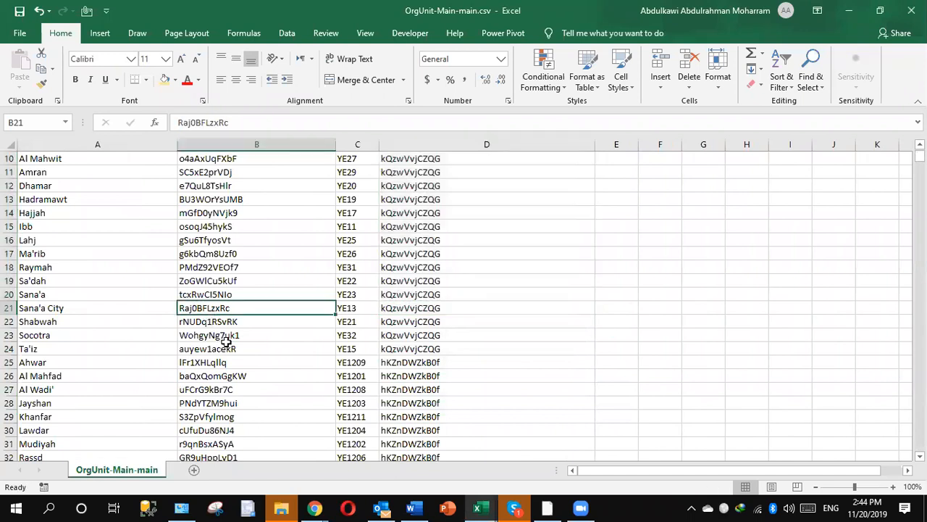
pyautogui.click(221, 362)
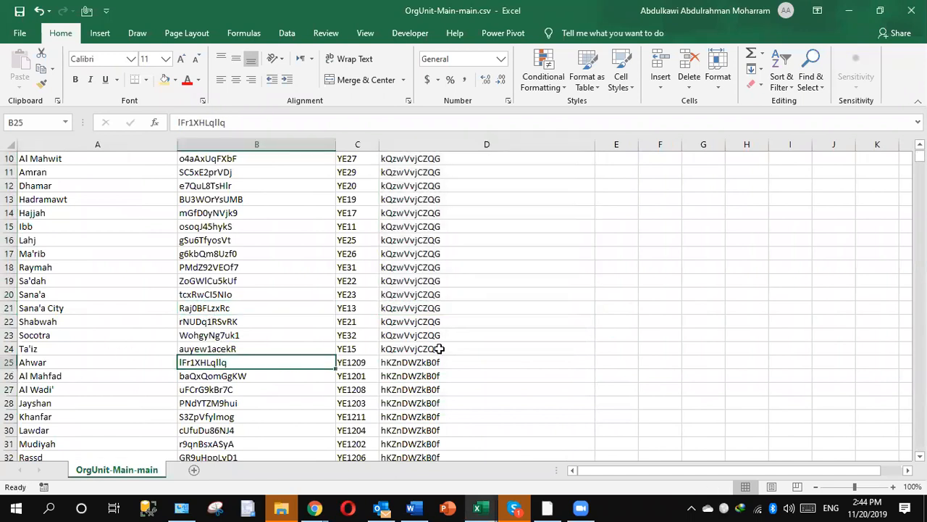
pyautogui.moveTo(422, 364); pyautogui.dragTo(411, 457)
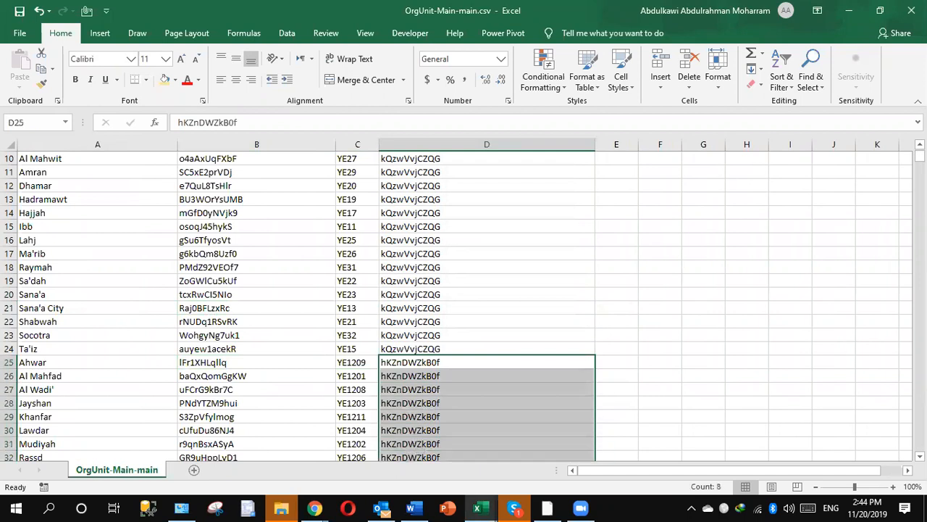
pyautogui.scroll(-7, 296, 330)
pyautogui.moveTo(296, 330); pyautogui.dragTo(70, 473)
pyautogui.click(64, 447)
pyautogui.press('Down')
pyautogui.press('Down')
pyautogui.press('Down')
pyautogui.press('Down')
pyautogui.press('Down')
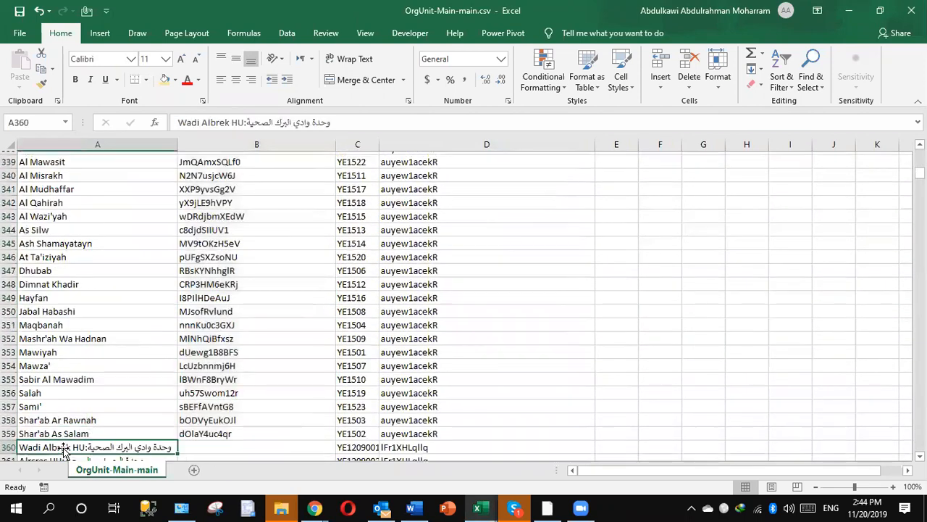
# - Widen the Code column and review the Parent UID cells of the health units from row 360 down
pyautogui.click(93, 389)
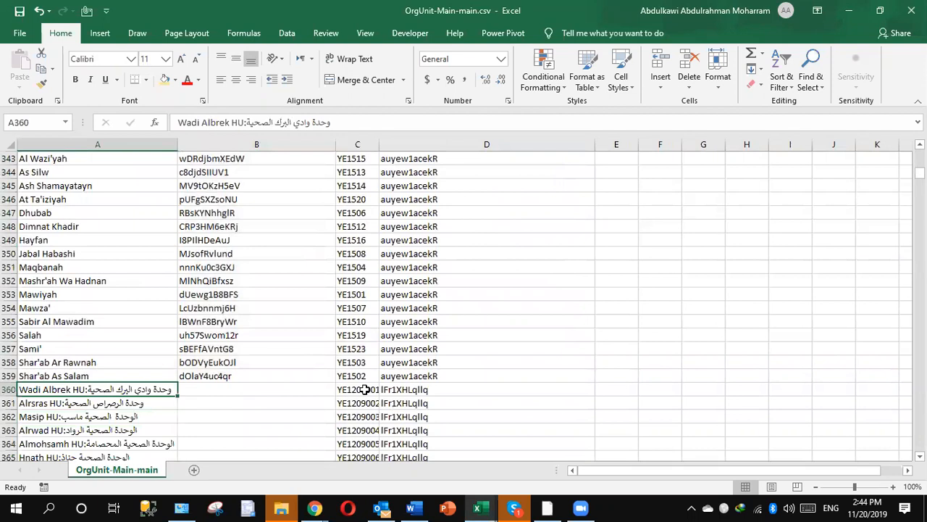
pyautogui.moveTo(402, 389); pyautogui.dragTo(394, 480)
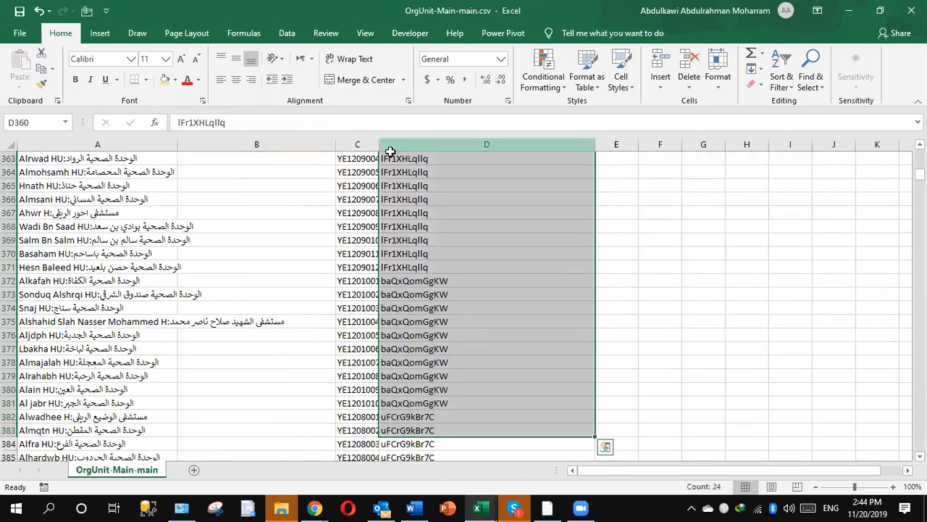
pyautogui.moveTo(383, 146); pyautogui.dragTo(487, 164)
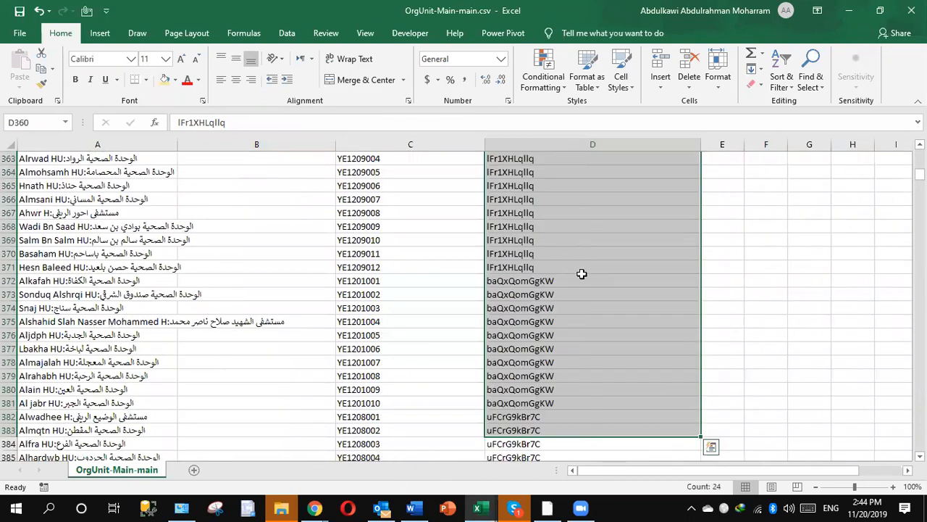
pyautogui.scroll(4, 464, 305)
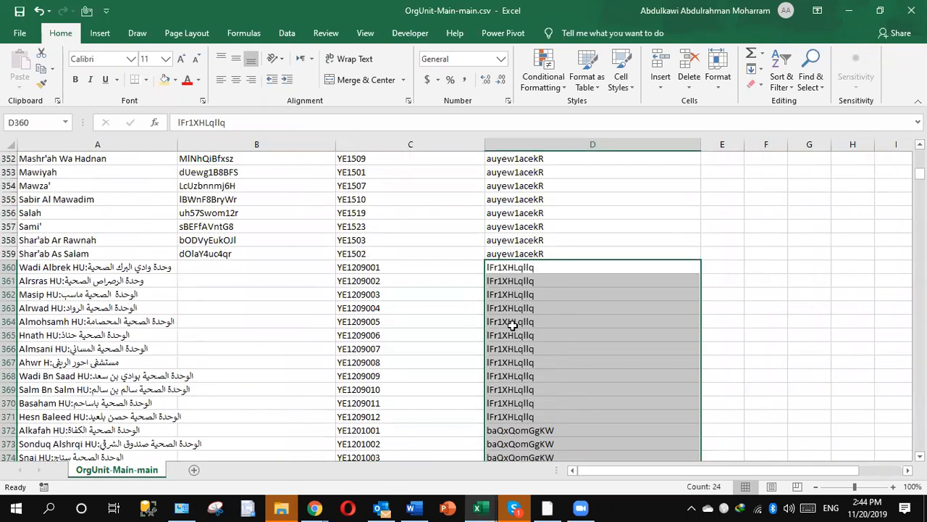
# - Check the Name column from row 358 down to its last entry and save the OrgUnit-Main-main.csv workbook
pyautogui.click(36, 268)
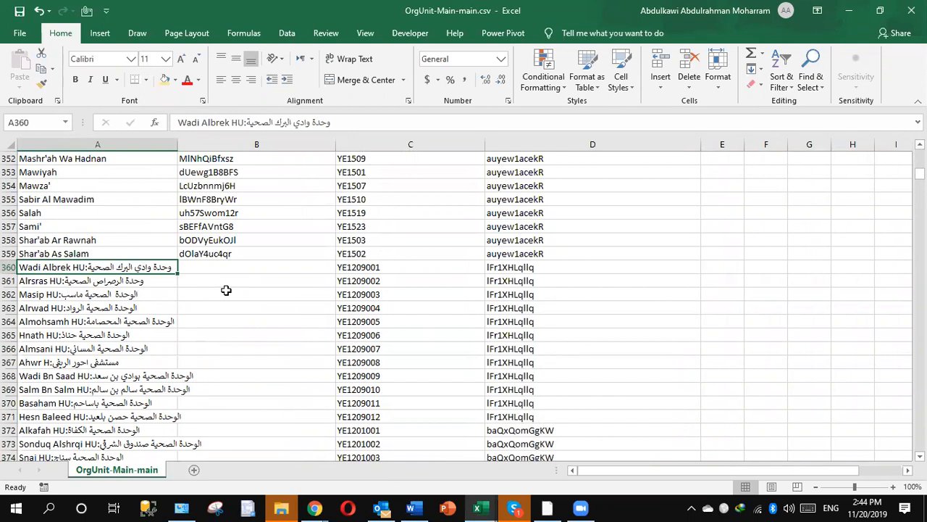
pyautogui.click(63, 245)
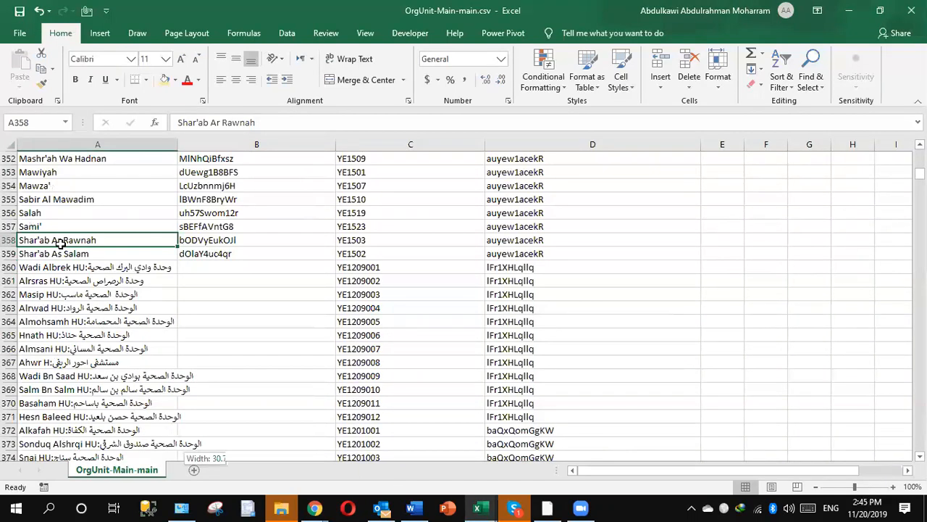
pyautogui.hotkey('ctrl', 'shift', 'Down')
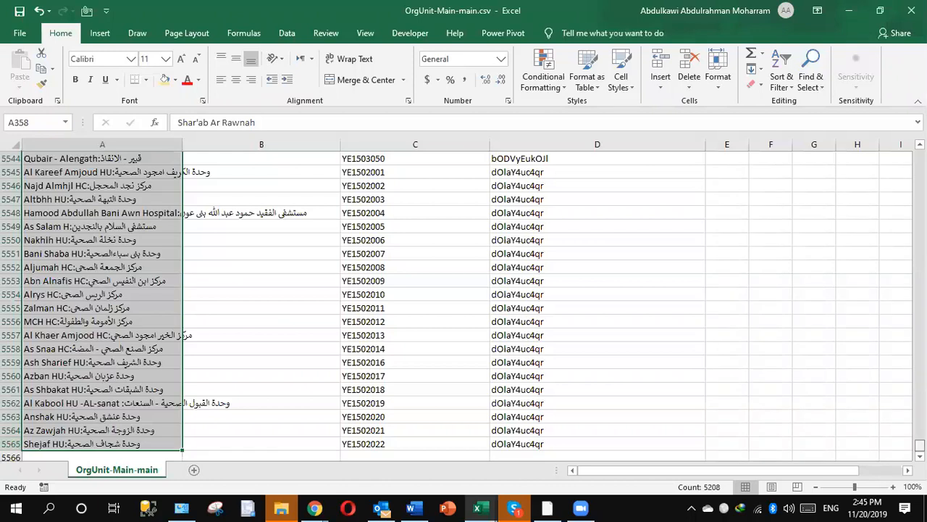
pyautogui.moveTo(921, 445); pyautogui.dragTo(921, 156)
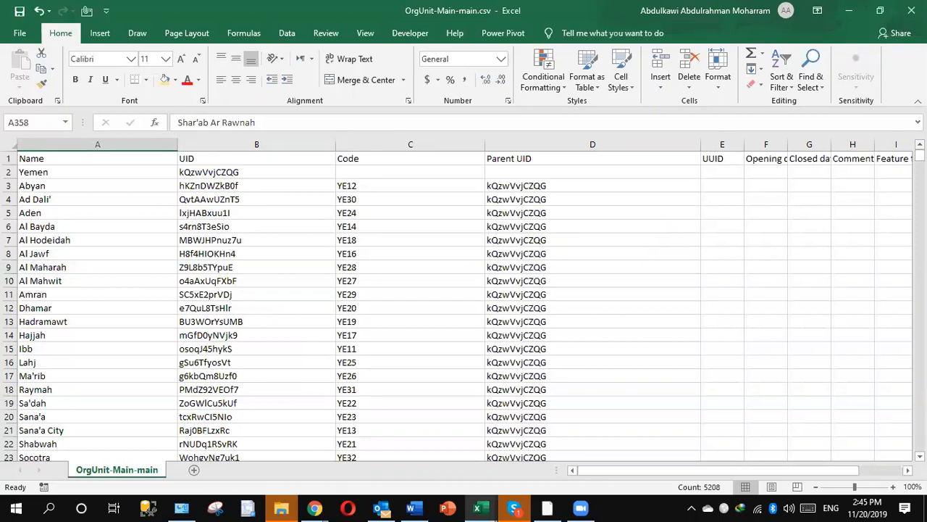
pyautogui.click(19, 13)
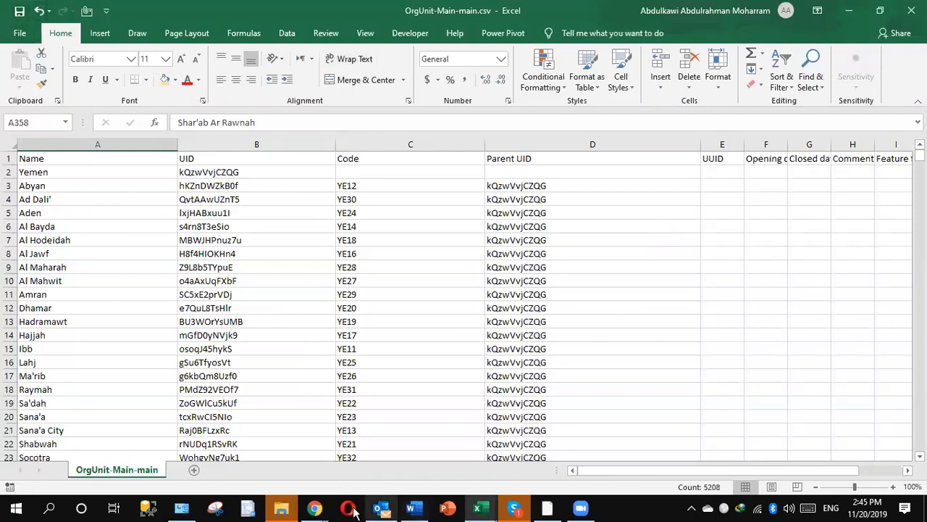
# - Switch to the DHIS 2 page in Chrome and open Metadata Import in the Import-Export app
pyautogui.click(311, 510)
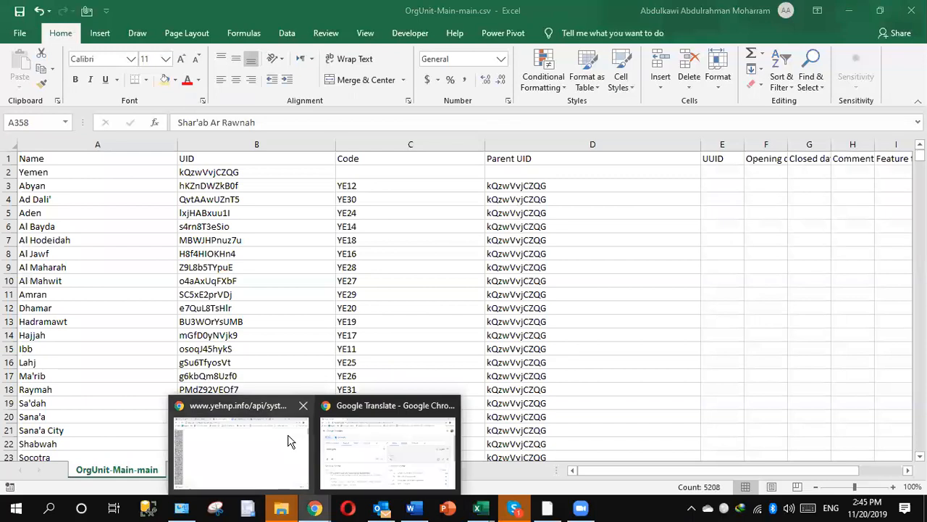
pyautogui.click(289, 441)
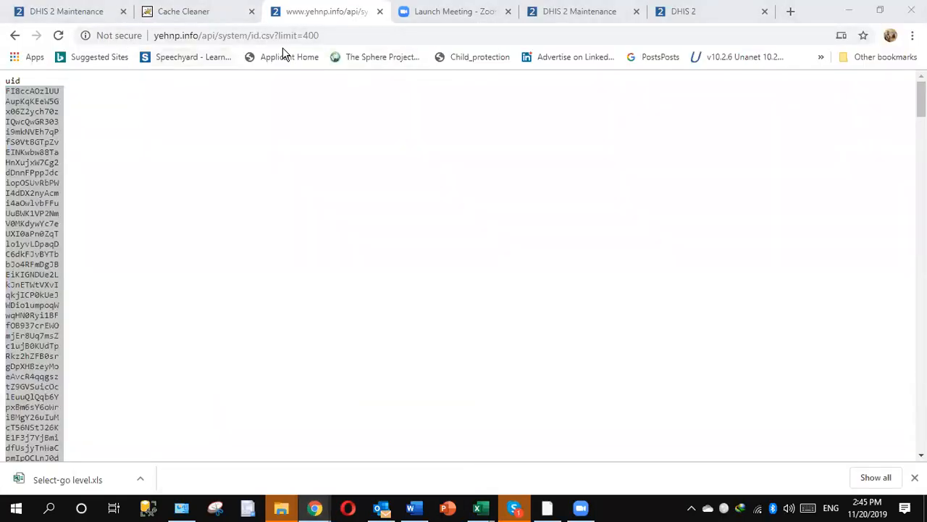
pyautogui.click(683, 12)
pyautogui.click(671, 91)
pyautogui.write('i')
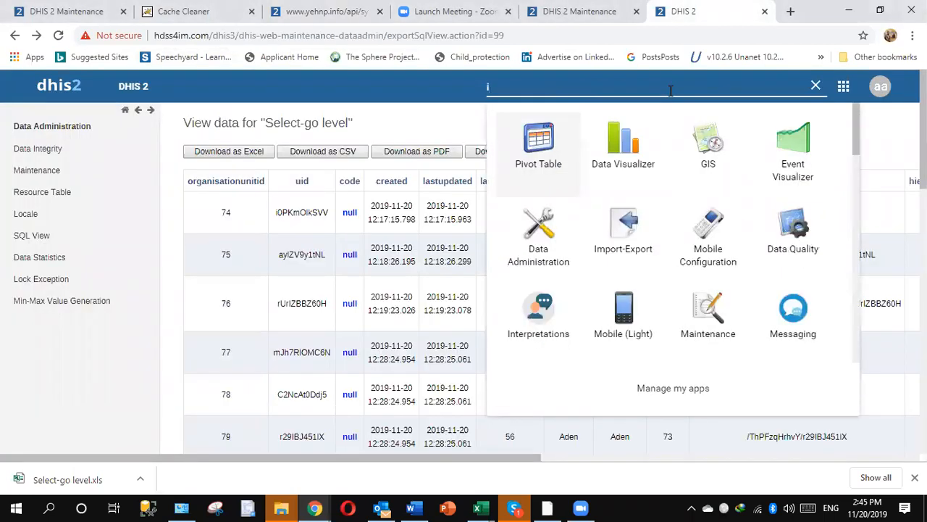
pyautogui.write('m')
pyautogui.click(549, 145)
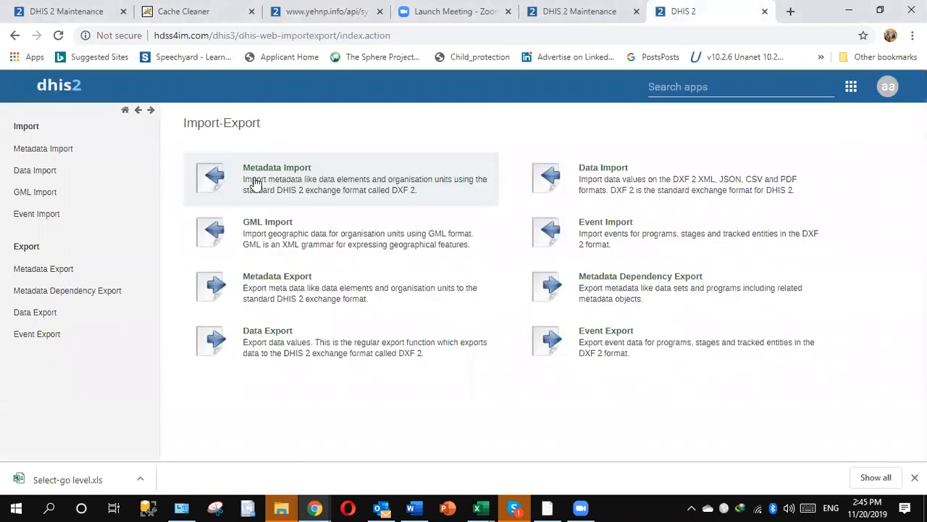
pyautogui.click(265, 181)
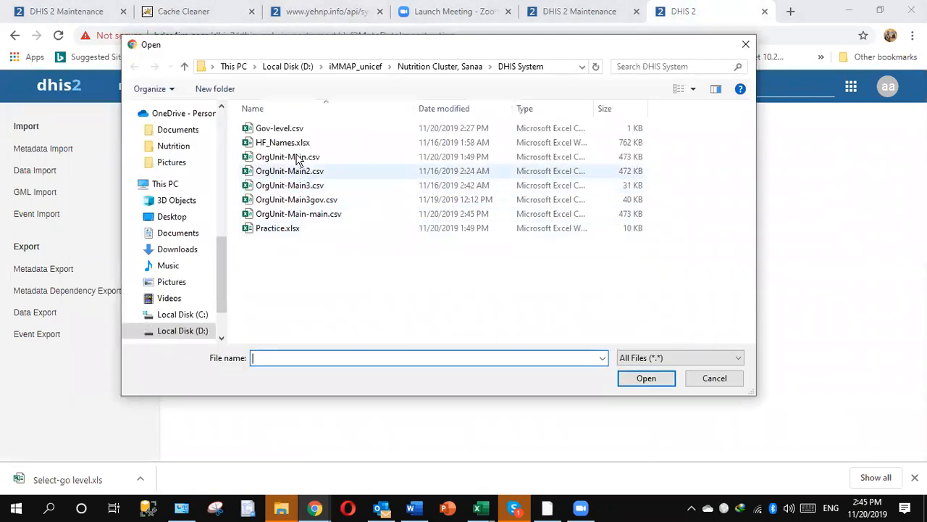
# - Import OrgUnit-Main-main.csv from the DHIS System folder as metadata, with format CSV and object type Organisation unit
pyautogui.click(291, 215)
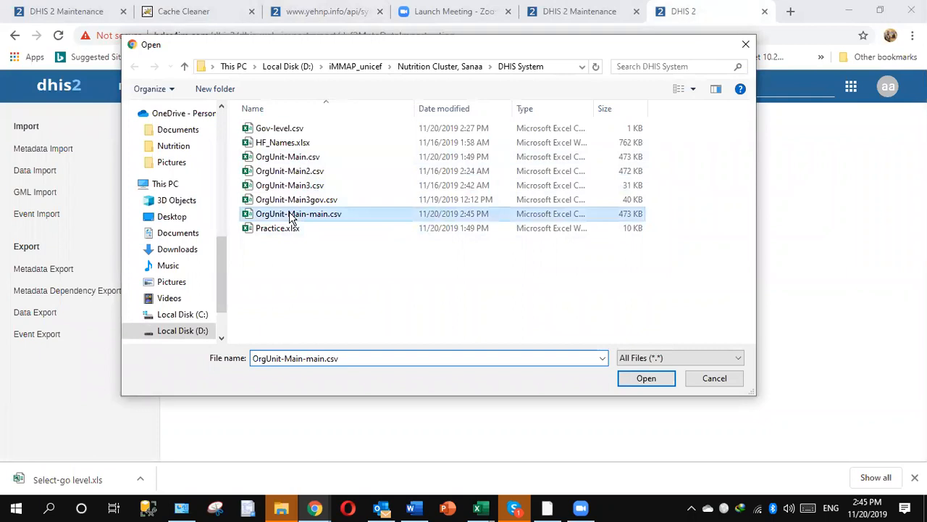
pyautogui.doubleClick(292, 215)
pyautogui.click(348, 178)
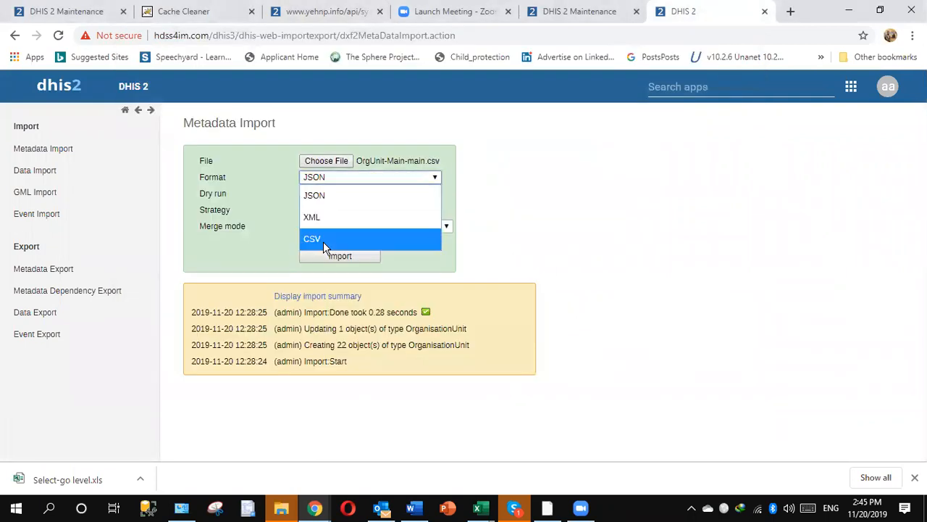
pyautogui.click(324, 241)
pyautogui.click(339, 194)
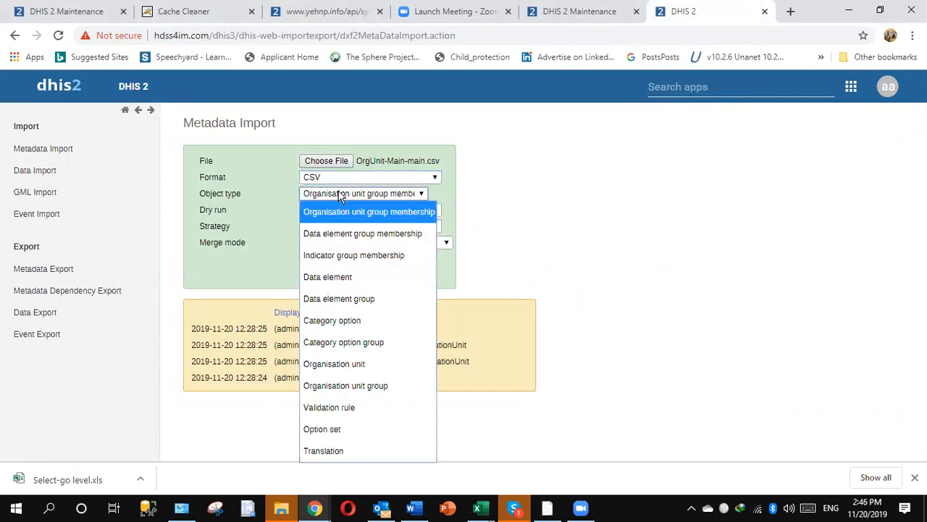
pyautogui.click(332, 364)
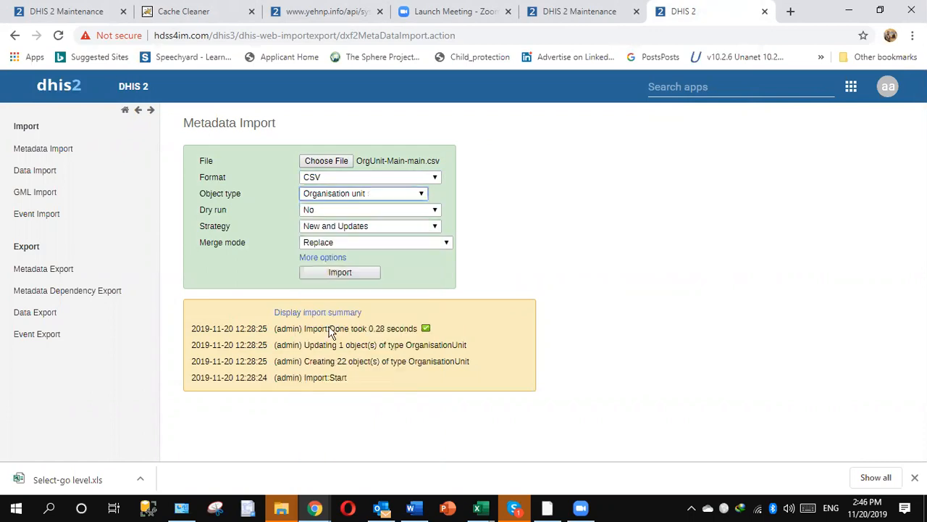
pyautogui.click(334, 275)
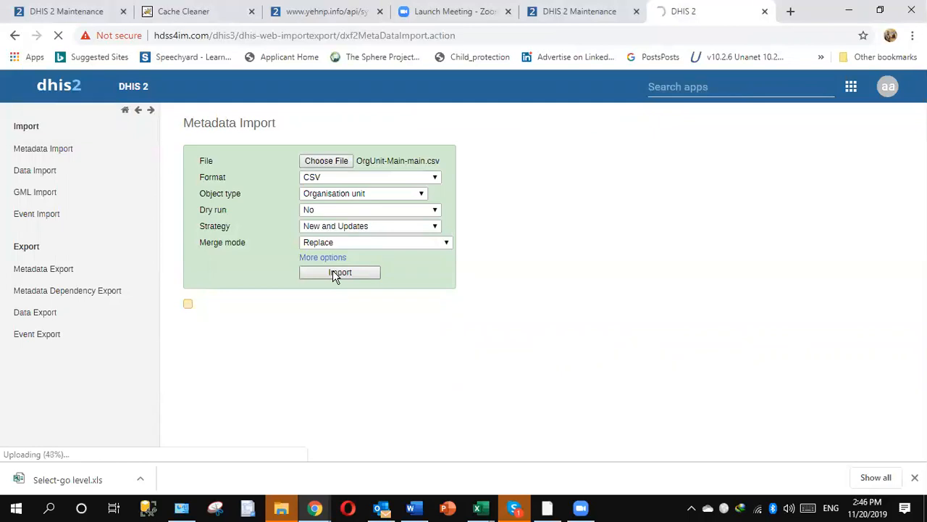
pyautogui.click(282, 508)
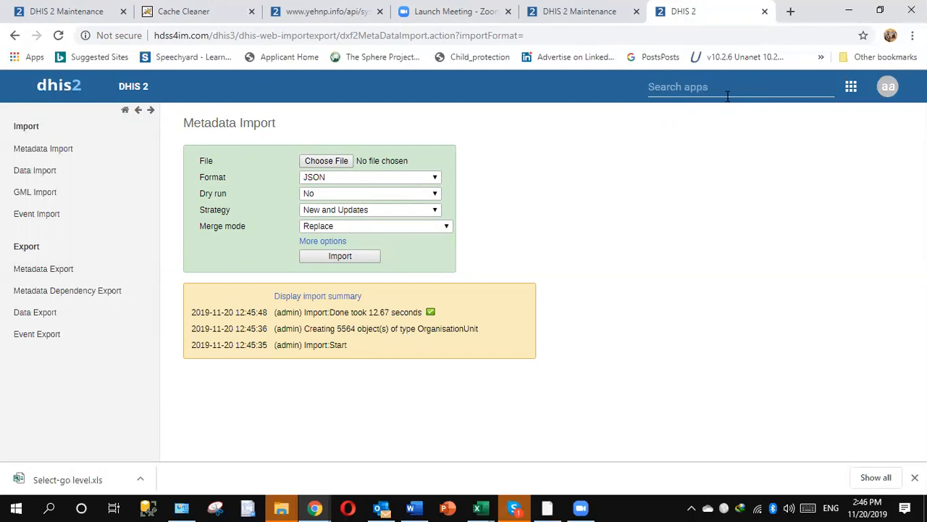
# - Search the apps for "org" and open Organisation unit management
pyautogui.click(700, 84)
pyautogui.write('or')
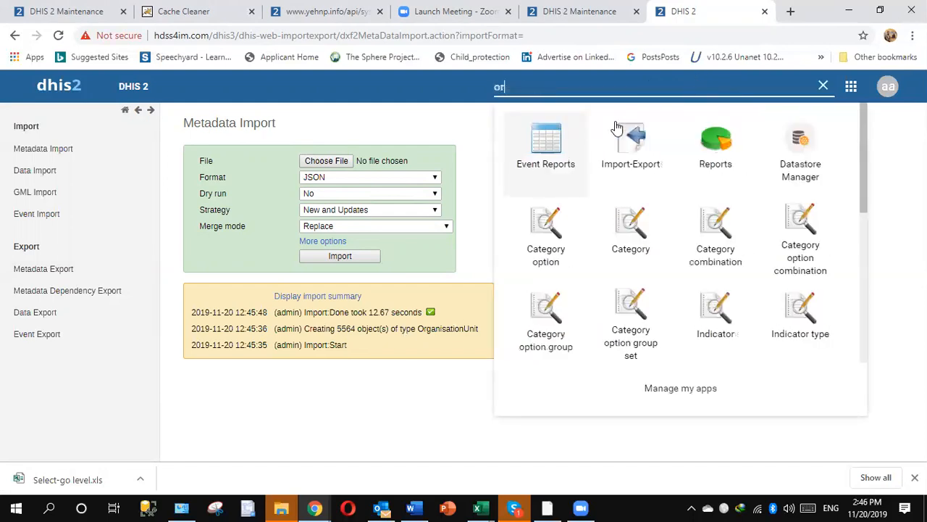
pyautogui.write('g')
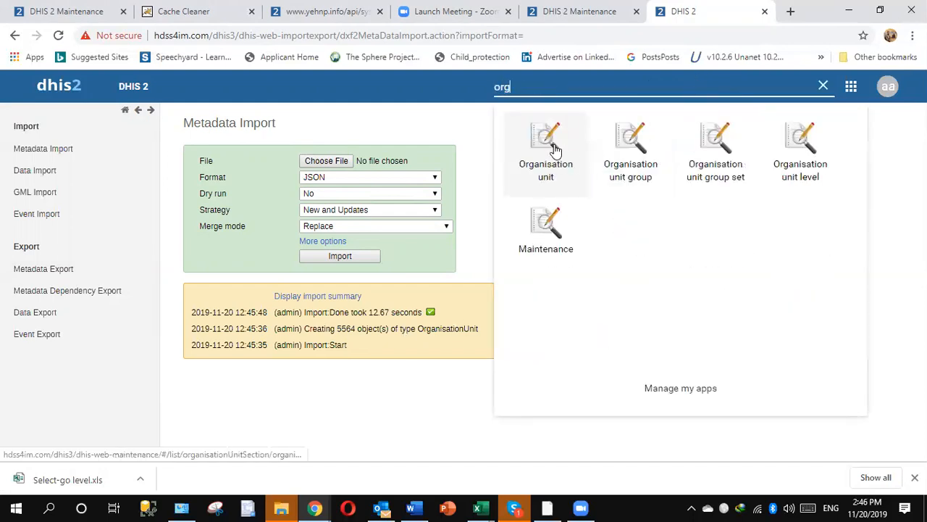
pyautogui.click(555, 150)
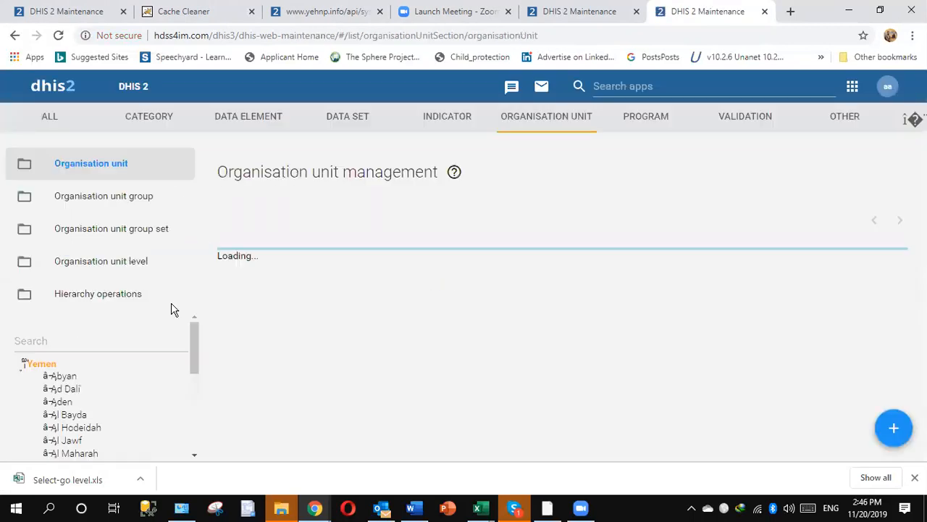
# - Expand Abyan and its Ahwar district in the organisation unit tree to examine the health units beneath, and collapse Ahwar
pyautogui.moveTo(194, 352); pyautogui.dragTo(192, 362)
pyautogui.click(45, 348)
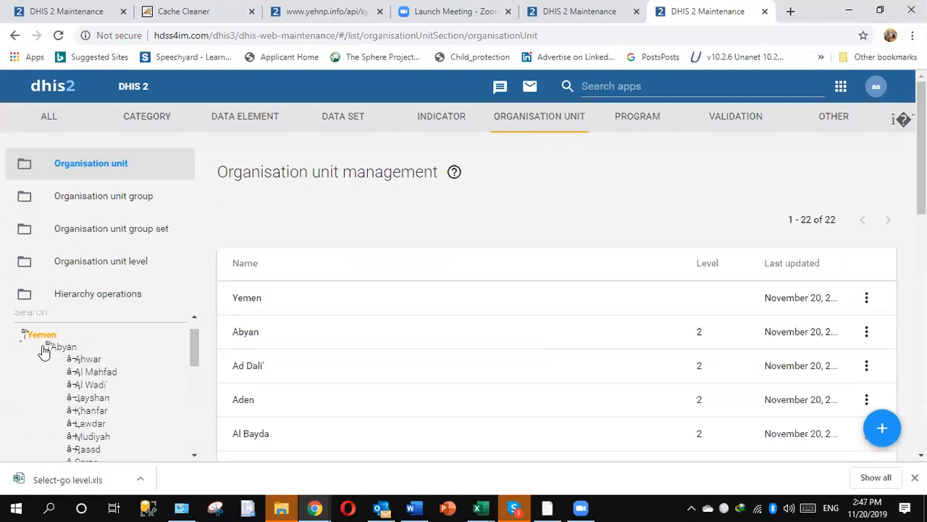
pyautogui.click(44, 348)
pyautogui.moveTo(194, 347)
pyautogui.mouseDown()
pyautogui.moveTo(194, 363)
pyautogui.moveTo(195, 347)
pyautogui.mouseUp()
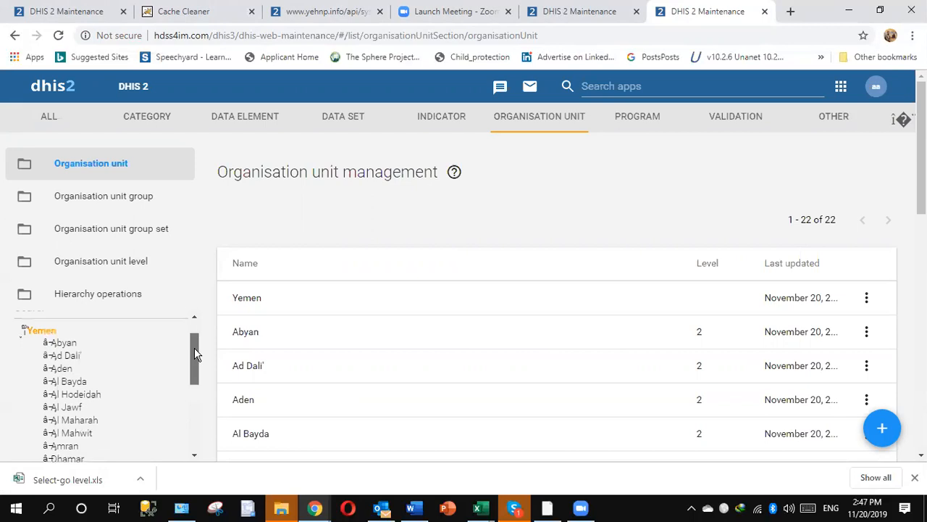
pyautogui.click(45, 345)
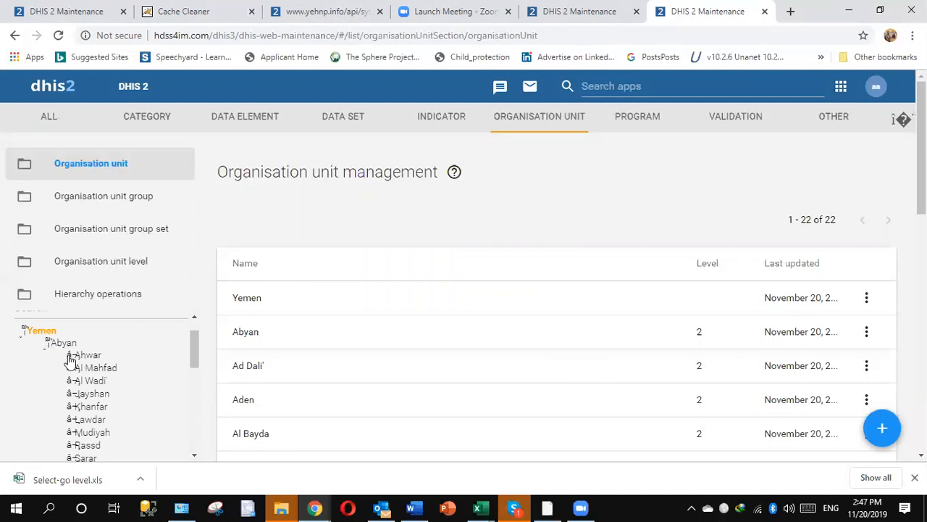
pyautogui.click(70, 359)
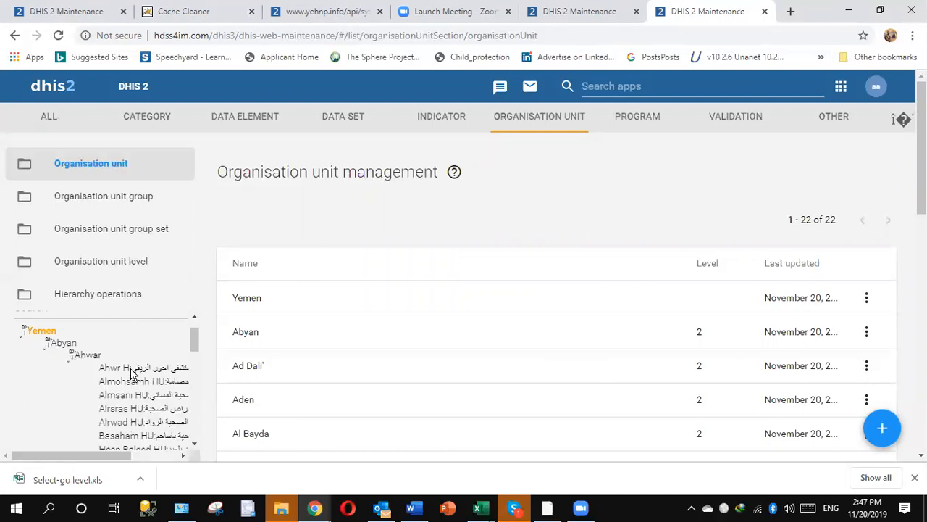
pyautogui.moveTo(109, 460); pyautogui.dragTo(131, 459)
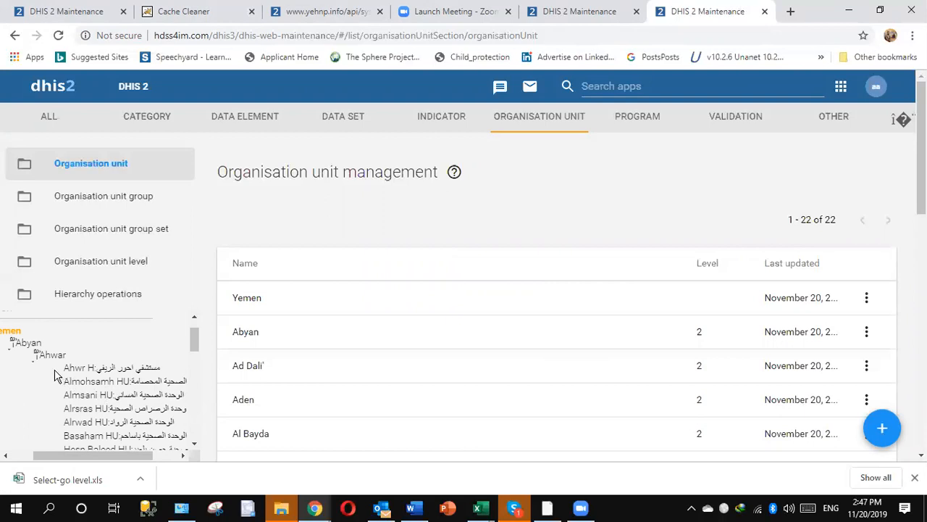
pyautogui.click(34, 355)
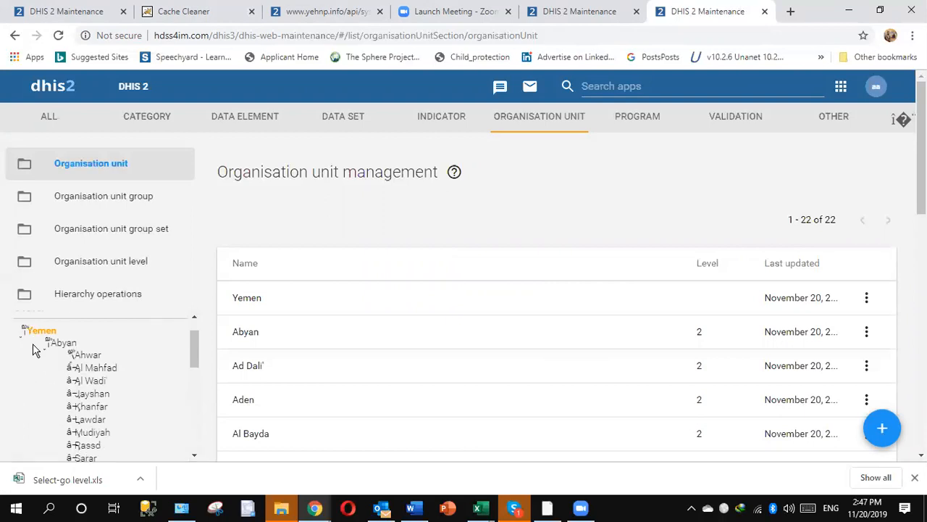
# - Examine the health units under Abyan's Al Wadi' and Al Mahfad districts, and collapse the Abyan branch
pyautogui.click(71, 368)
pyautogui.click(74, 369)
pyautogui.click(71, 380)
pyautogui.scroll(-3, 194, 345)
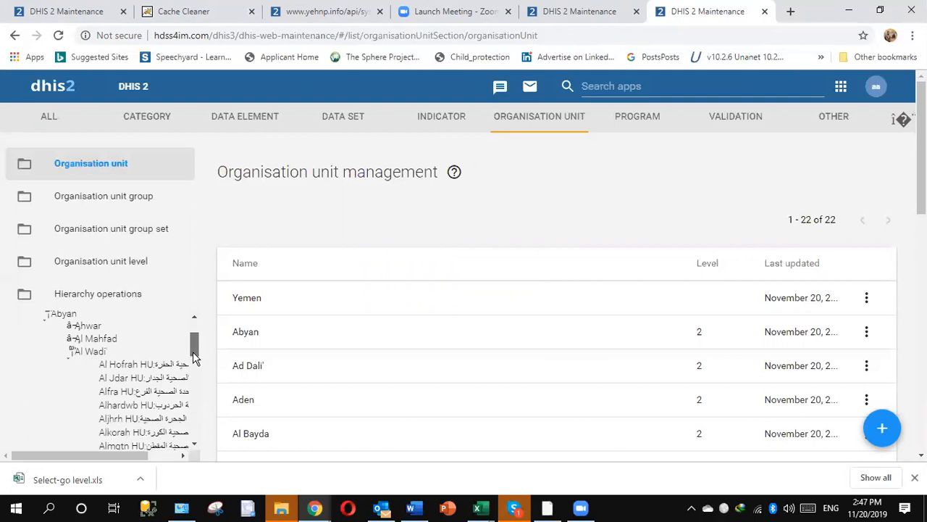
pyautogui.scroll(2, 193, 347)
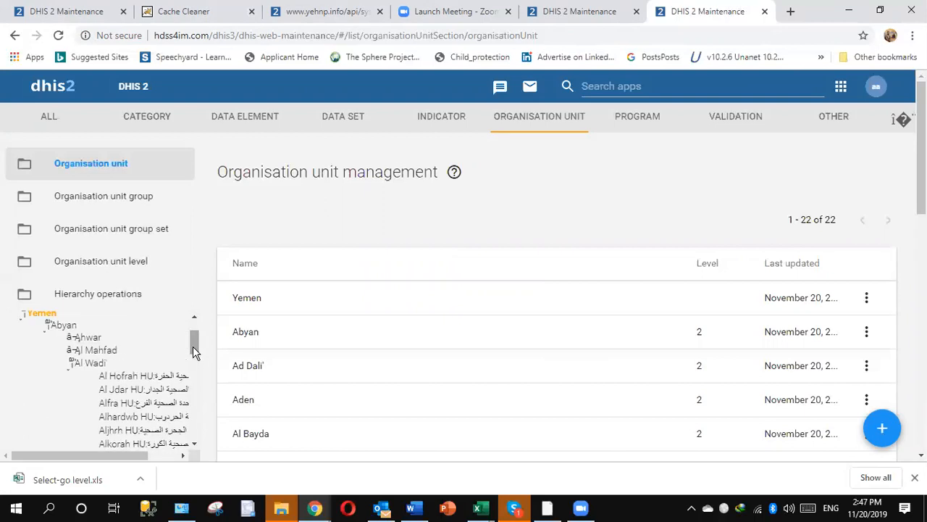
pyautogui.click(70, 371)
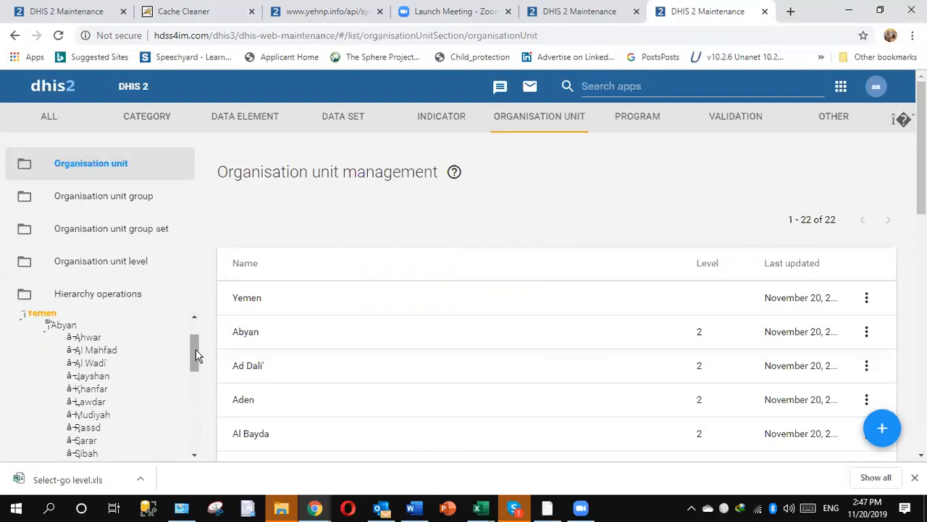
pyautogui.click(70, 353)
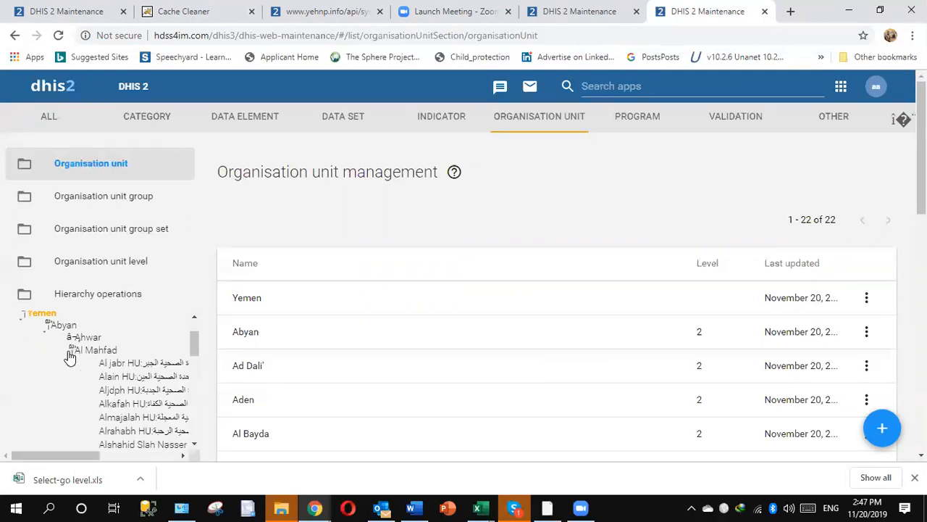
pyautogui.click(70, 354)
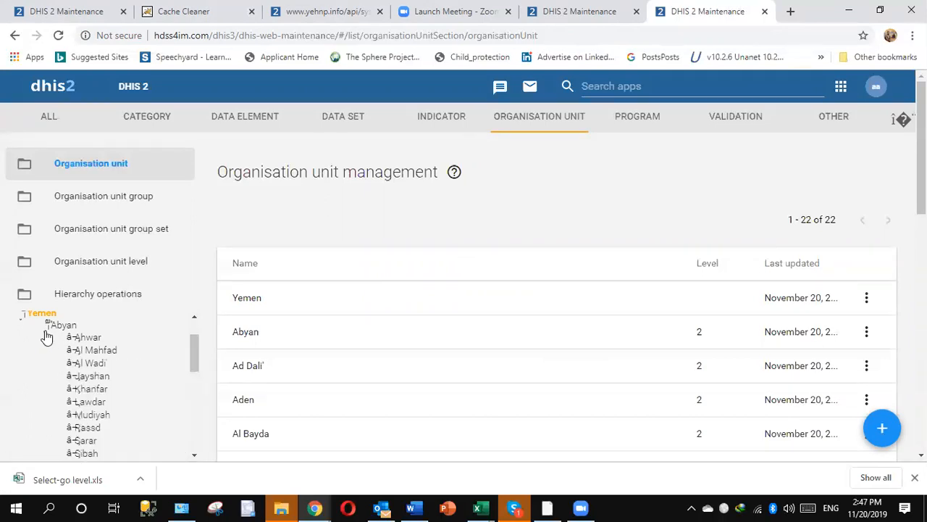
pyautogui.click(47, 332)
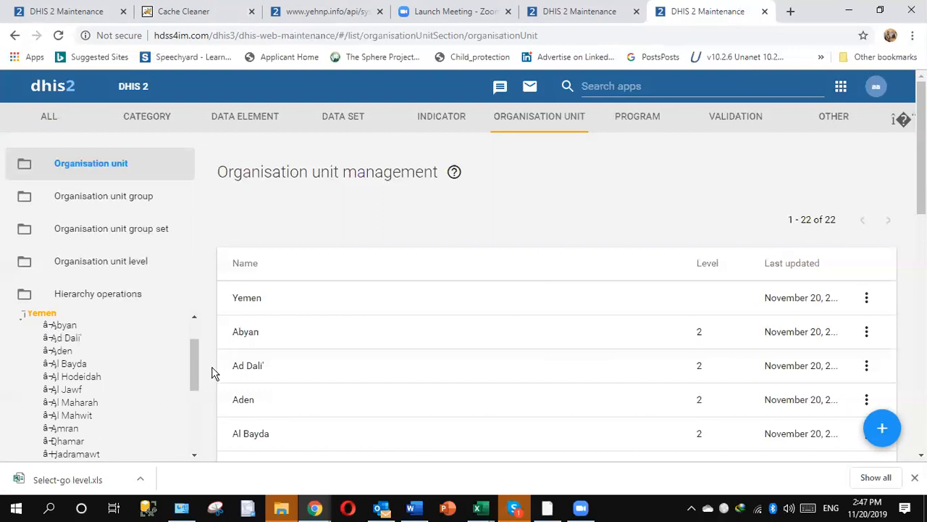
# - Open the SQL views in Data Administration and execute the Select-go level query
pyautogui.moveTo(196, 369); pyautogui.dragTo(193, 343)
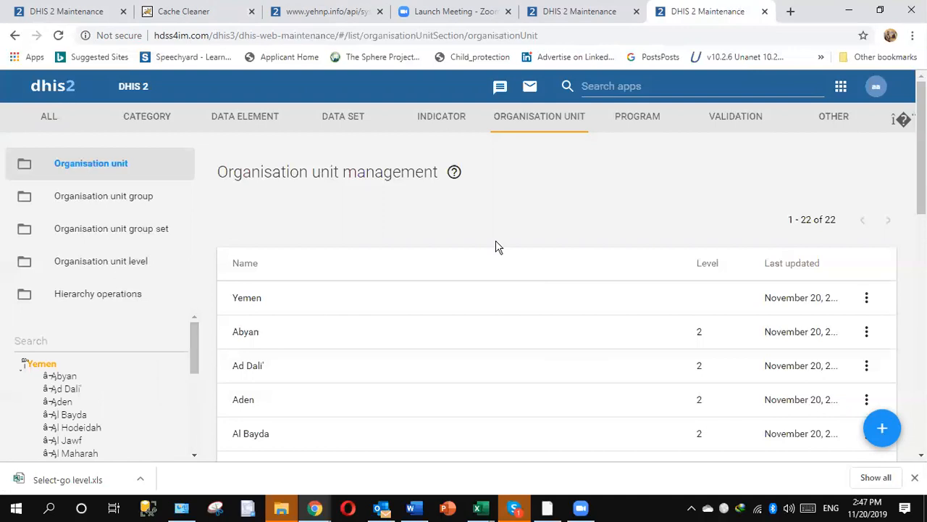
pyautogui.click(841, 90)
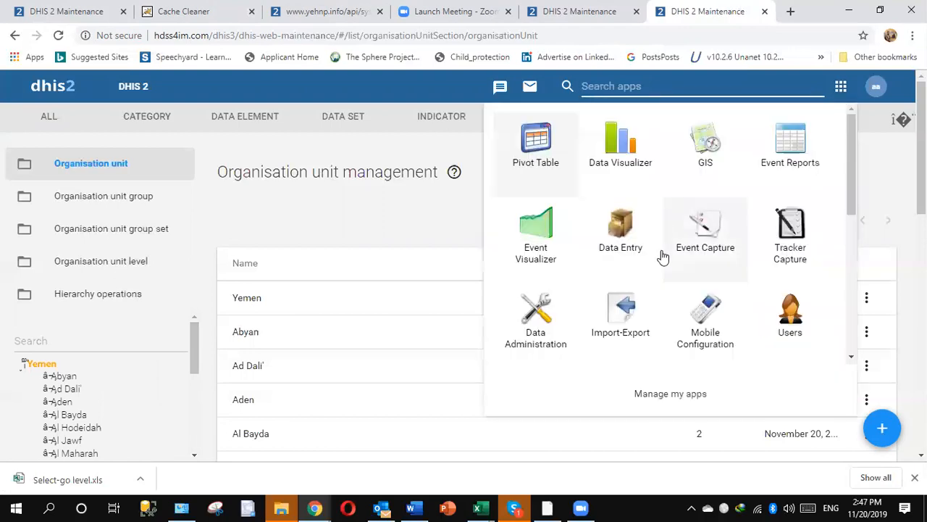
pyautogui.click(534, 328)
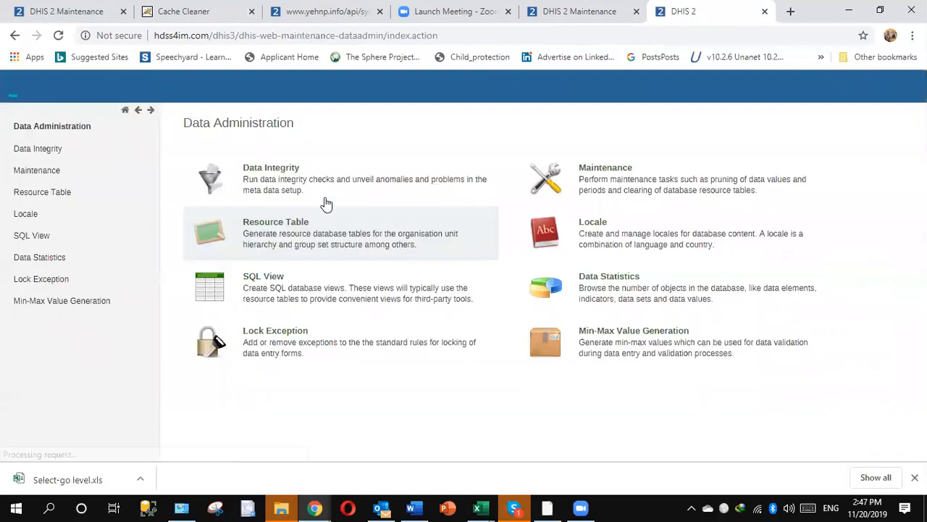
pyautogui.click(317, 296)
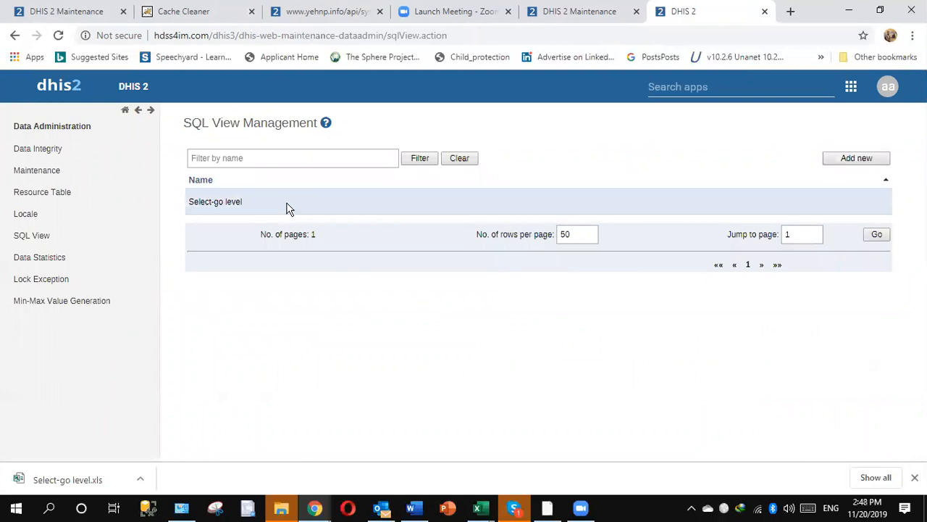
pyautogui.click(288, 208)
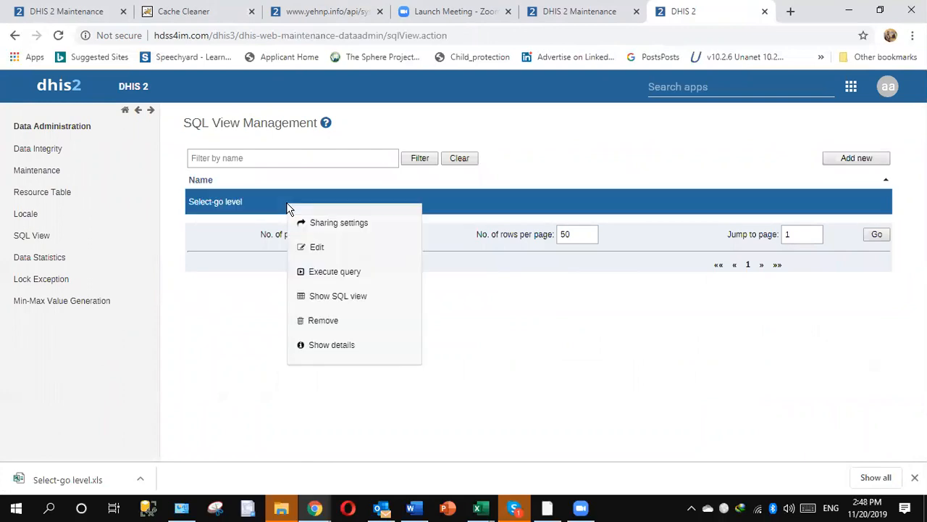
pyautogui.click(328, 271)
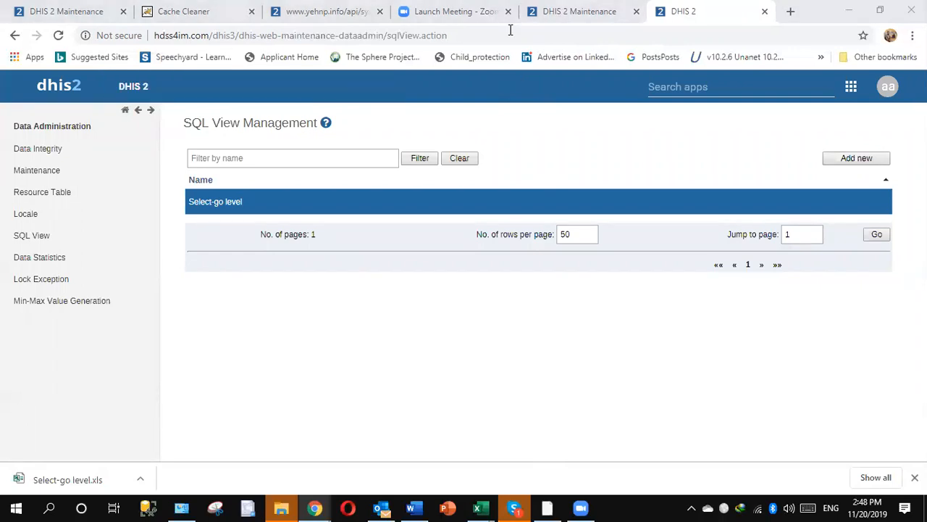
pyautogui.click(298, 217)
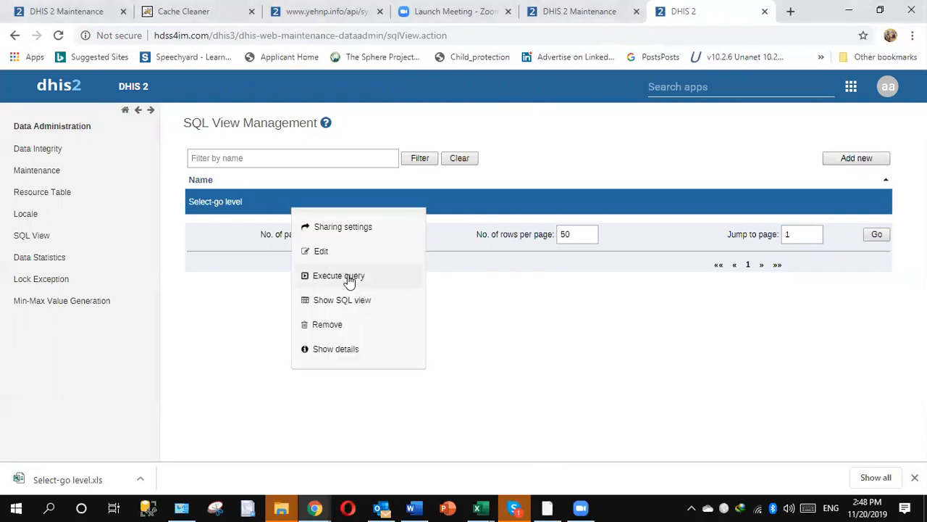
pyautogui.click(350, 277)
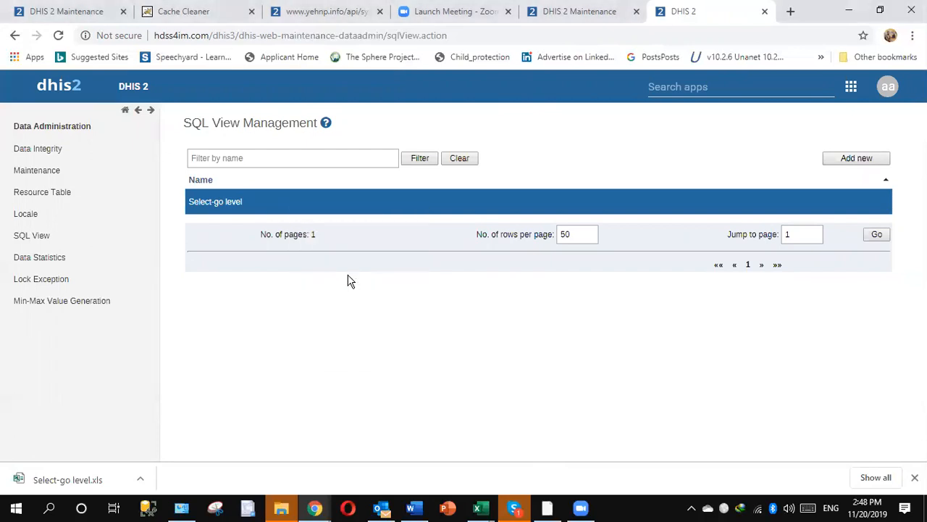
# - Show the Select-go level SQL view and examine the codes, names, parent IDs and paths of the imported organisation units
pyautogui.click(272, 212)
pyautogui.click(322, 299)
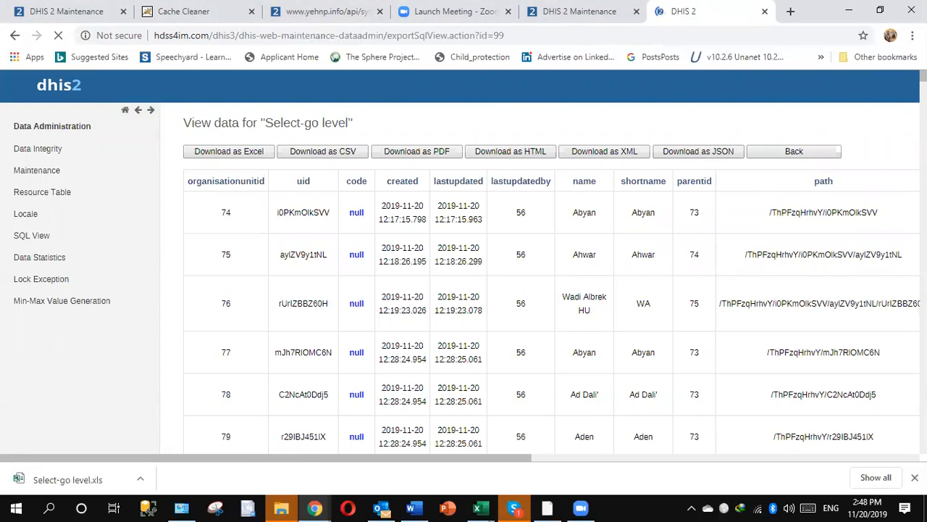
pyautogui.scroll(-20, 905, 333)
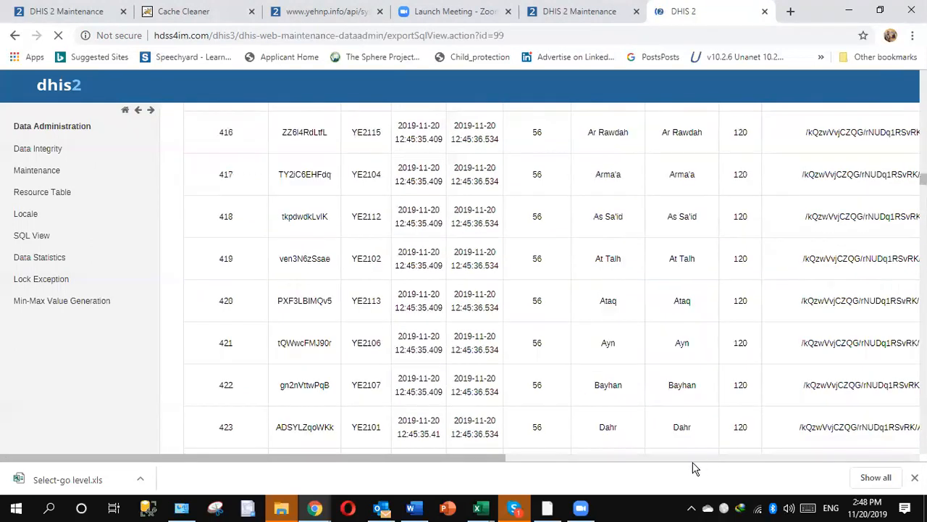
pyautogui.moveTo(505, 459); pyautogui.dragTo(554, 459)
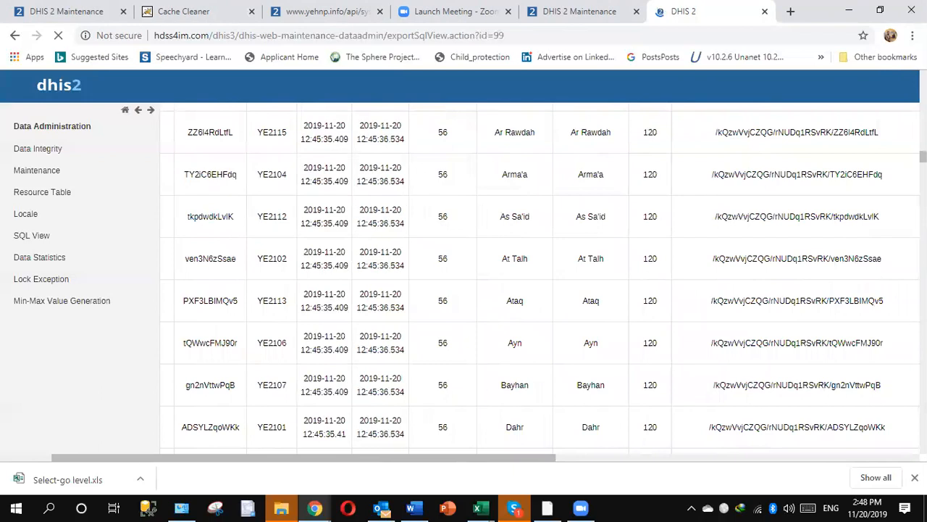
pyautogui.scroll(15, 768, 228)
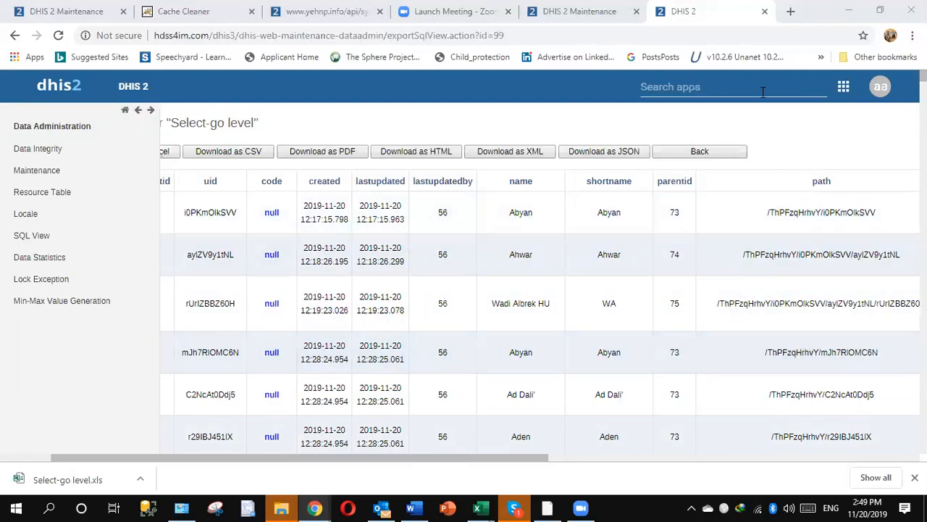
# - Search the apps for "org" and return to Organisation unit management
pyautogui.click(848, 90)
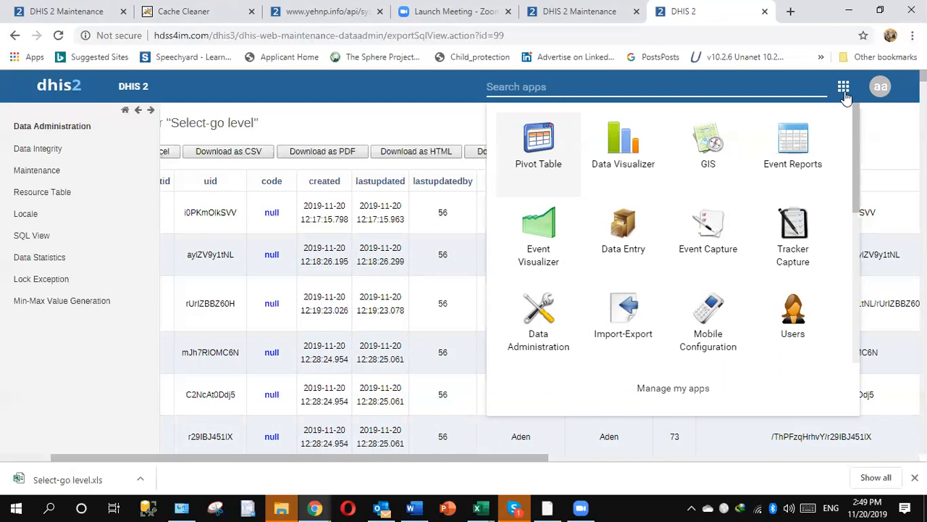
pyautogui.write('or')
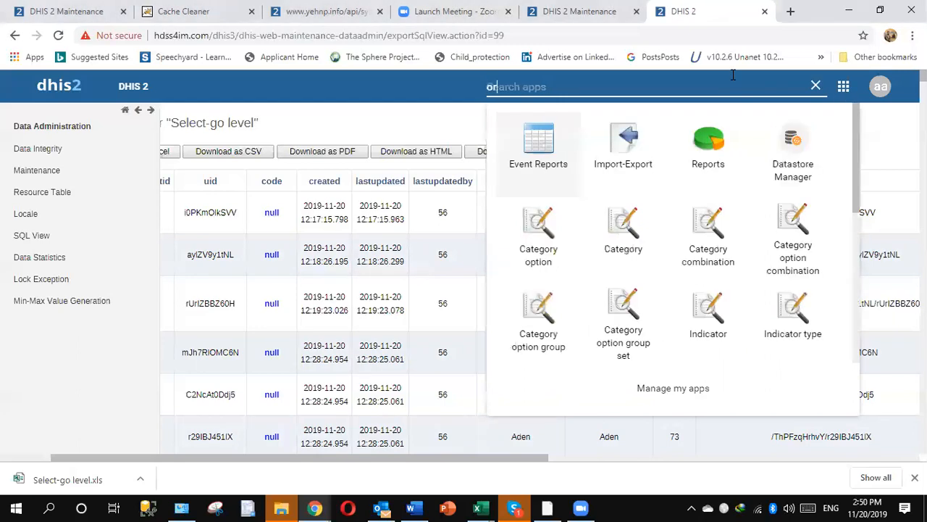
pyautogui.write('g')
pyautogui.click(542, 155)
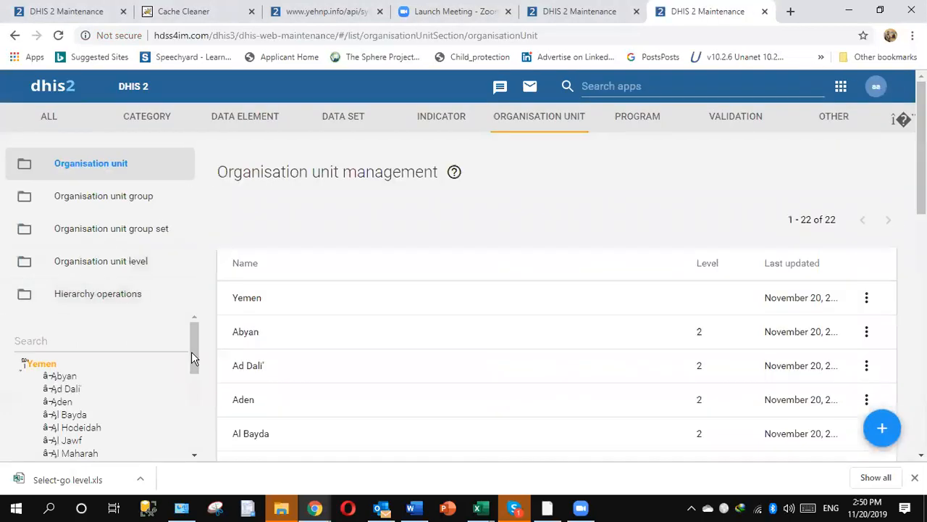
# - Examine the health units under Abyan's Al Mahfad and Ahwar districts in the organisation unit tree, including Al jabr HU
pyautogui.moveTo(192, 351)
pyautogui.mouseDown()
pyautogui.moveTo(191, 373)
pyautogui.moveTo(191, 363)
pyautogui.moveTo(180, 362)
pyautogui.mouseUp()
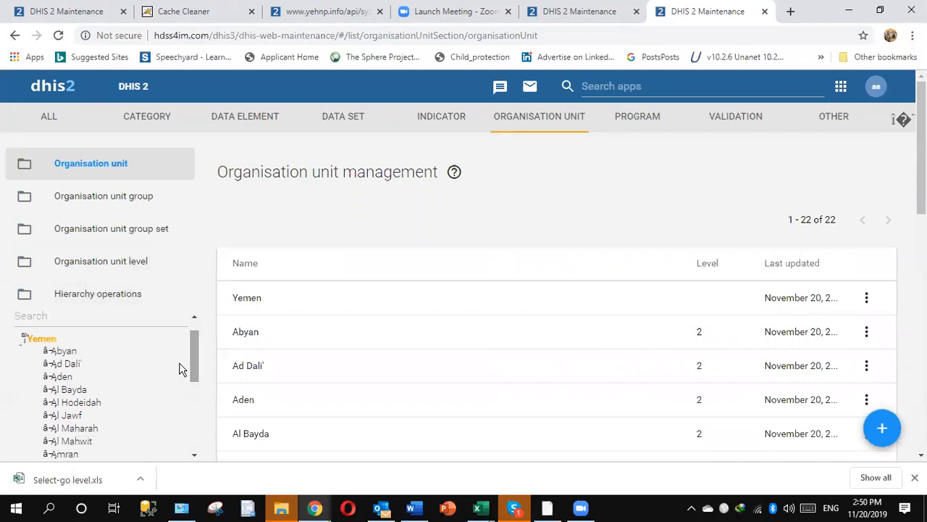
pyautogui.click(44, 351)
pyautogui.click(72, 377)
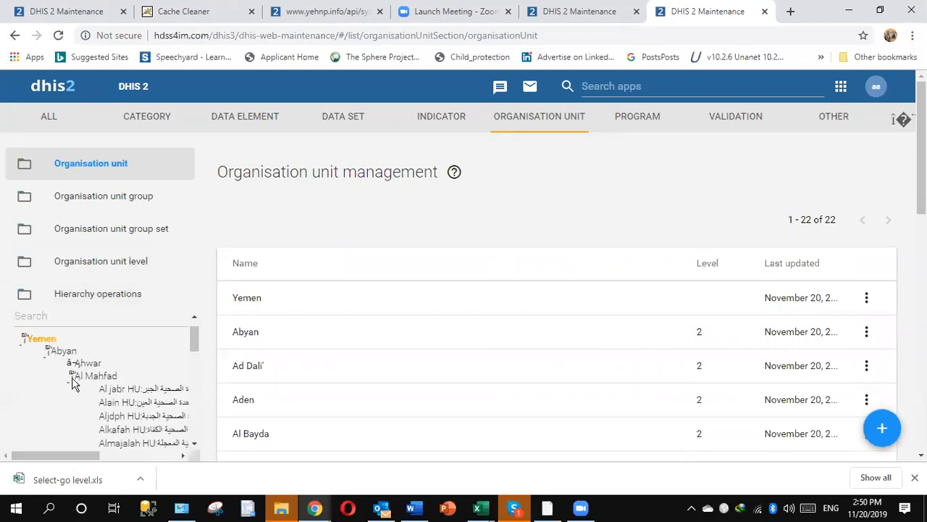
pyautogui.click(122, 391)
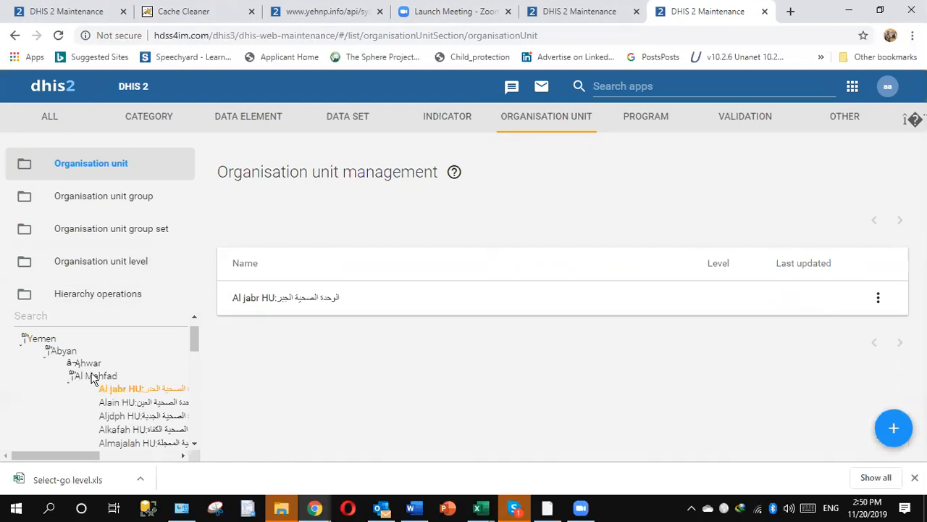
pyautogui.click(70, 364)
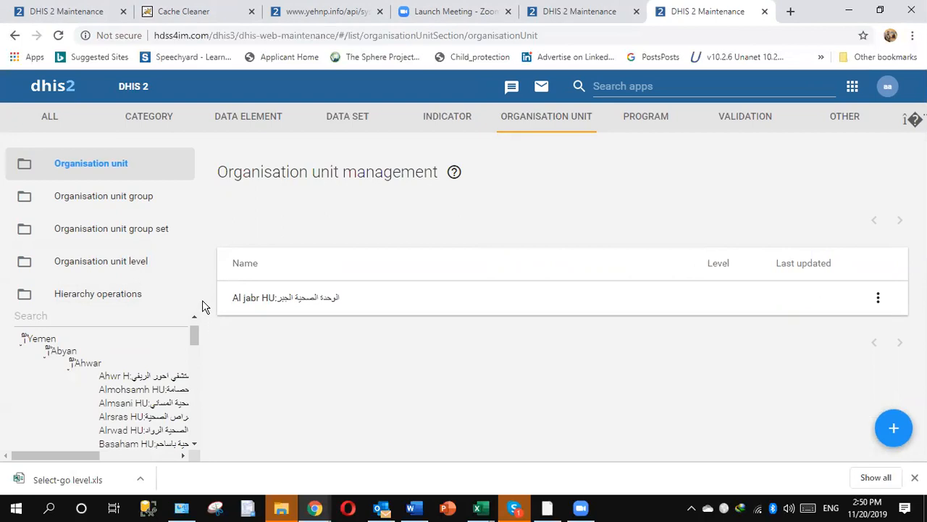
# - In Hierarchy operations, select Al jabr HU under Abyan's Al Mahfad district as the organisation unit to move
pyautogui.click(127, 292)
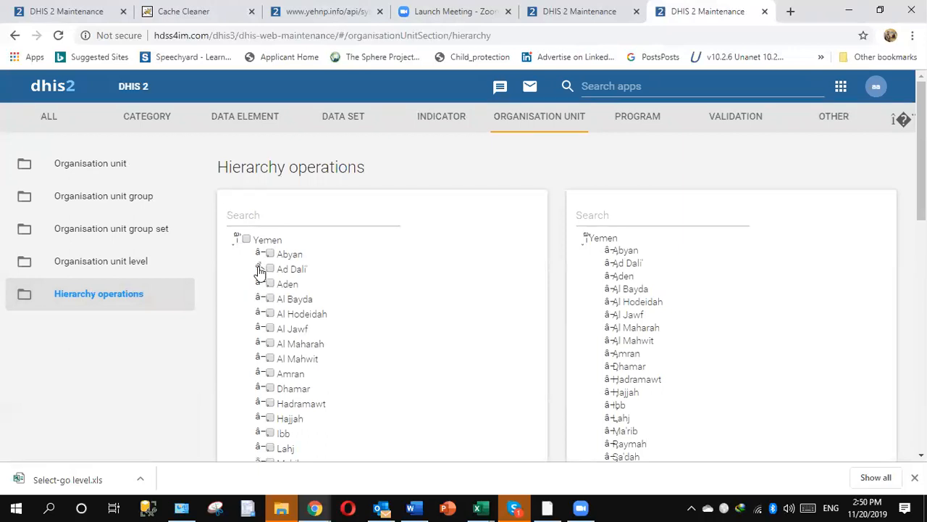
pyautogui.click(259, 269)
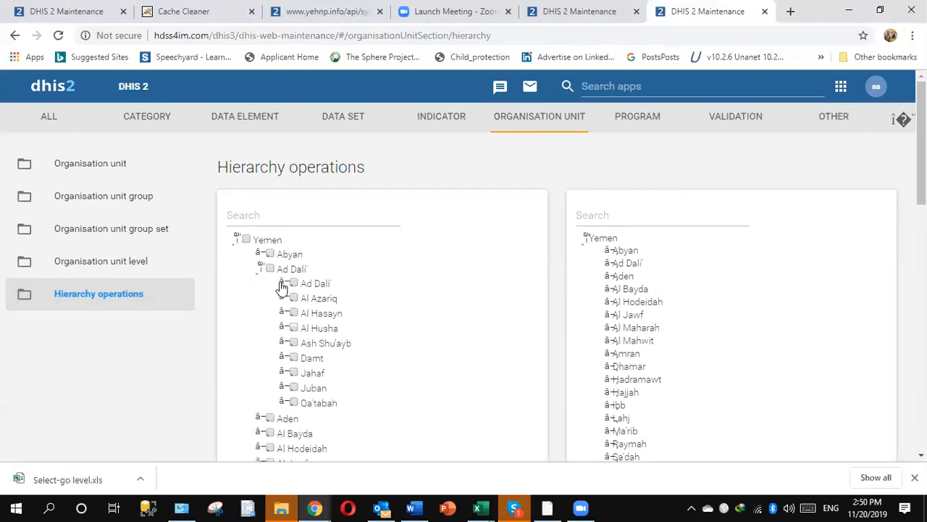
pyautogui.click(260, 255)
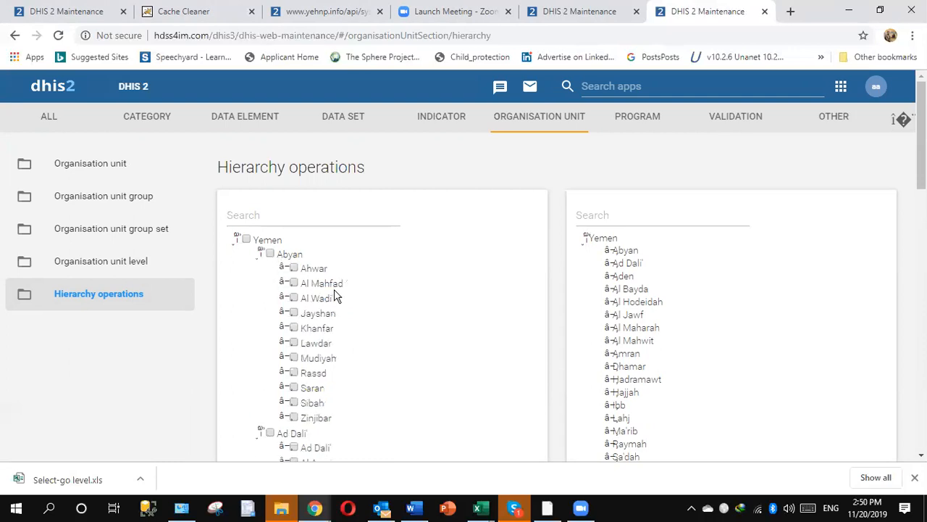
pyautogui.click(283, 269)
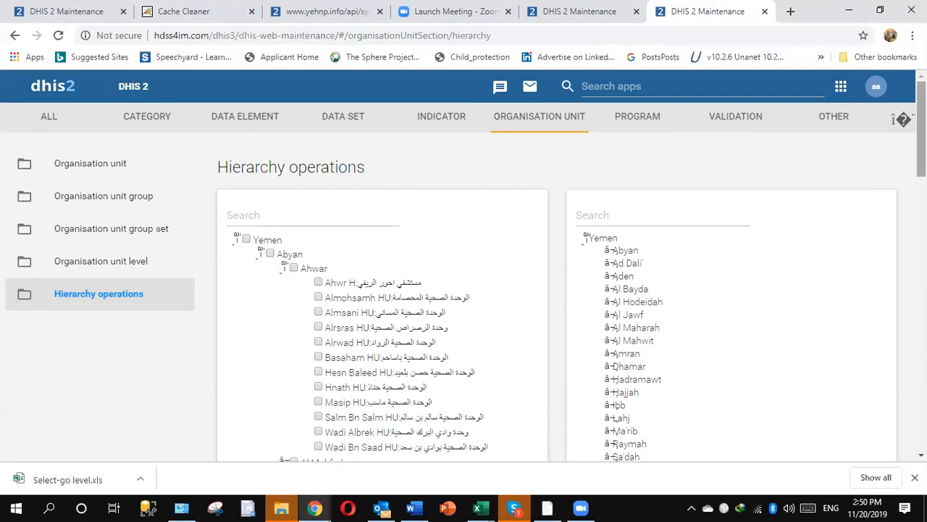
pyautogui.scroll(-1, 920, 144)
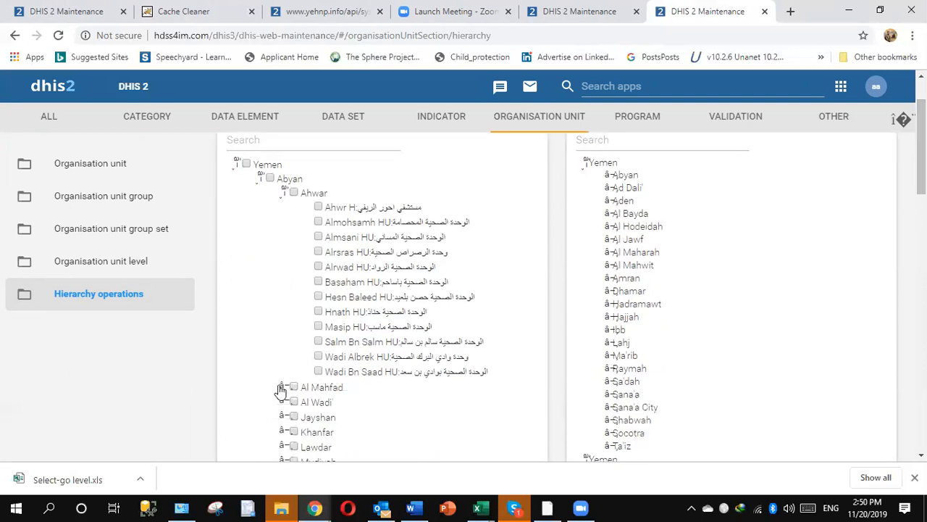
pyautogui.click(283, 387)
pyautogui.click(350, 404)
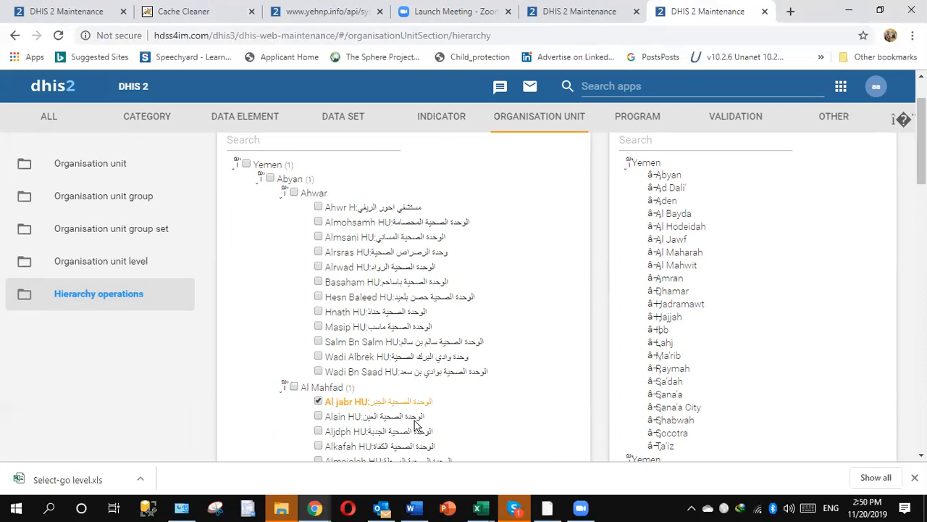
# - Choose Abyan's Ahwar district as the new parent and move the selected health unit there
pyautogui.click(650, 177)
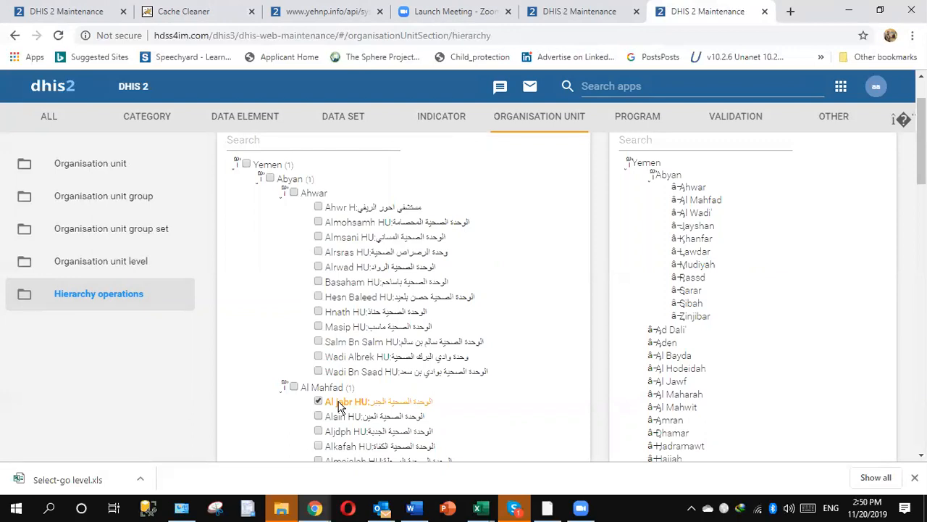
pyautogui.click(680, 189)
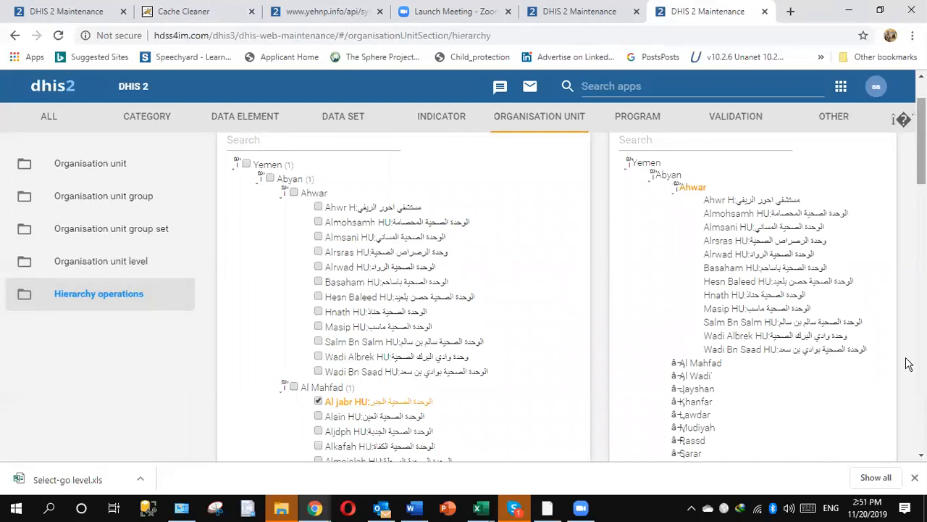
pyautogui.scroll(-10, 900, 404)
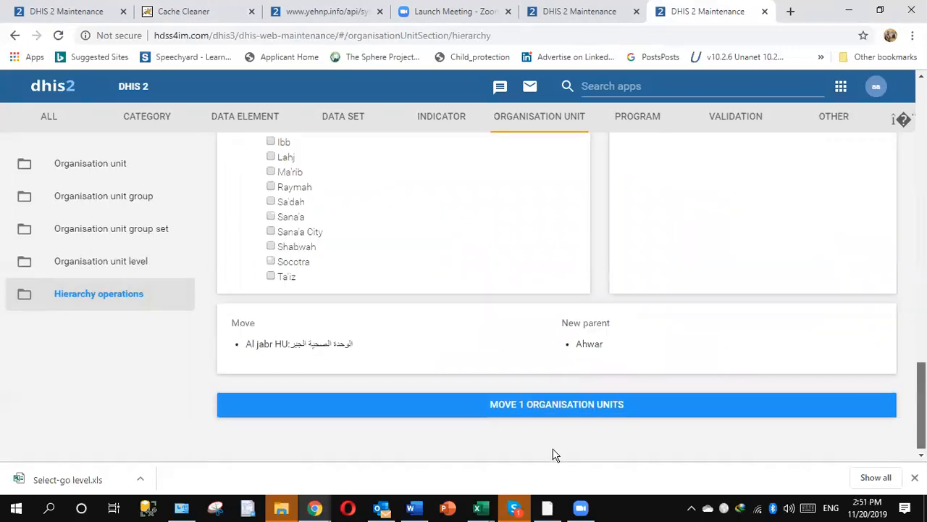
pyautogui.click(552, 407)
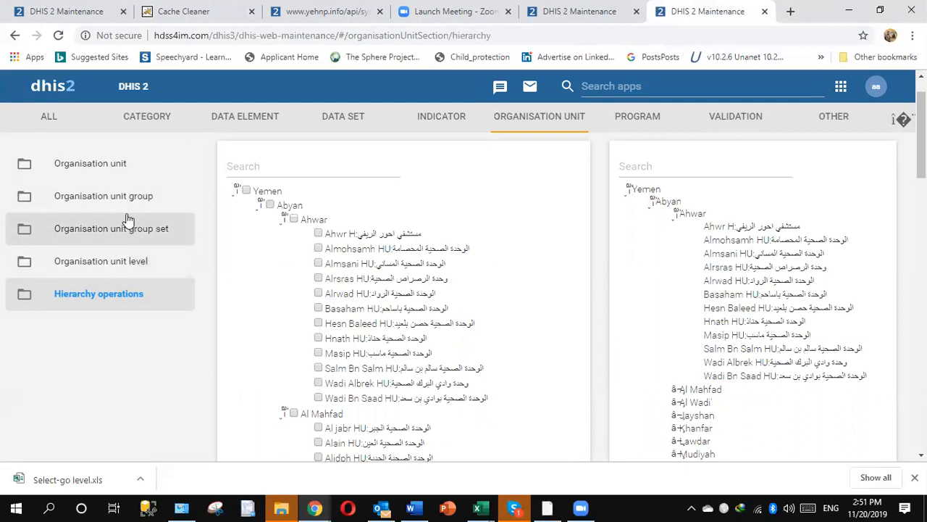
# - Set the offline levels of Level 1, 2, 3 and 4 to 1, 2, 3 and 4 respectively, and save the organisation unit levels
pyautogui.click(121, 263)
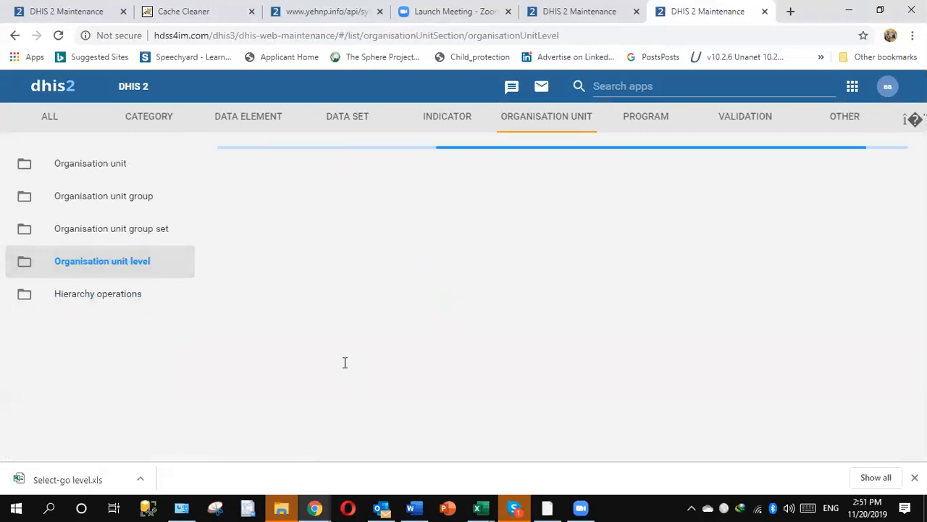
pyautogui.click(605, 276)
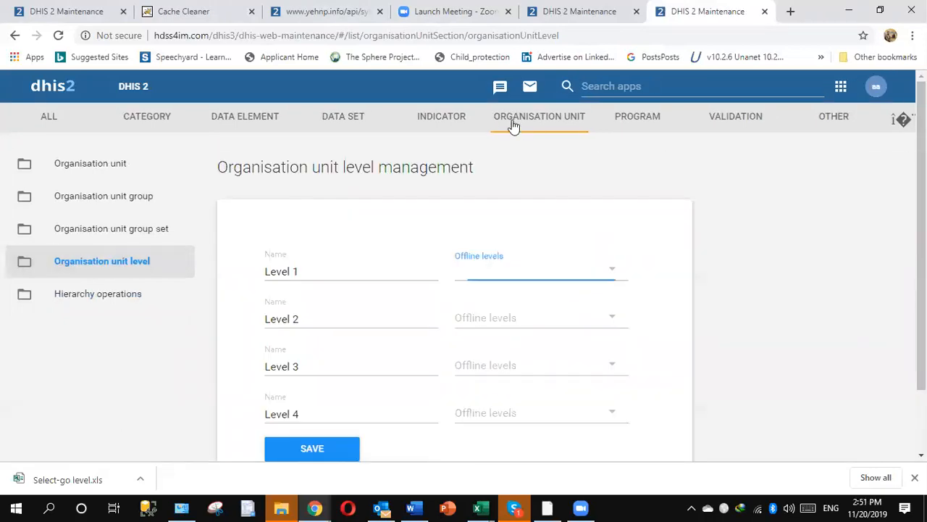
pyautogui.click(499, 118)
pyautogui.click(507, 320)
pyautogui.click(482, 141)
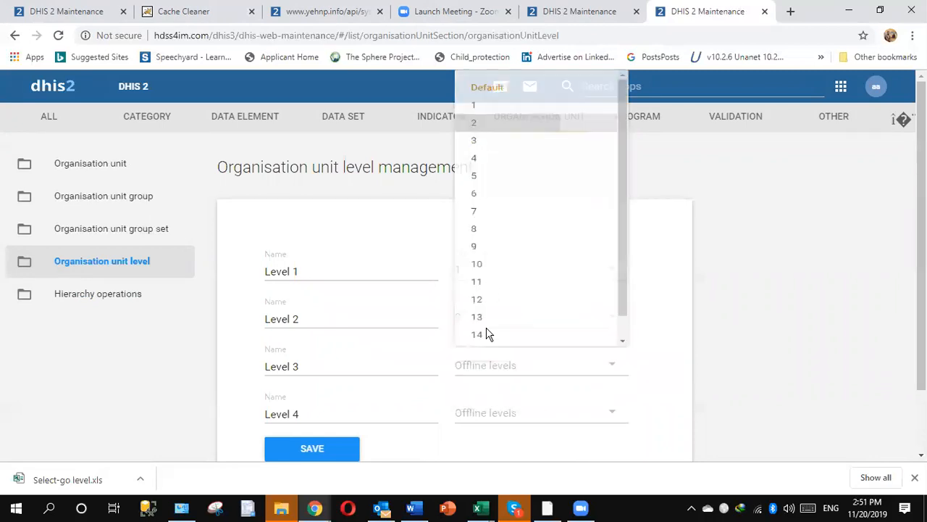
pyautogui.click(472, 368)
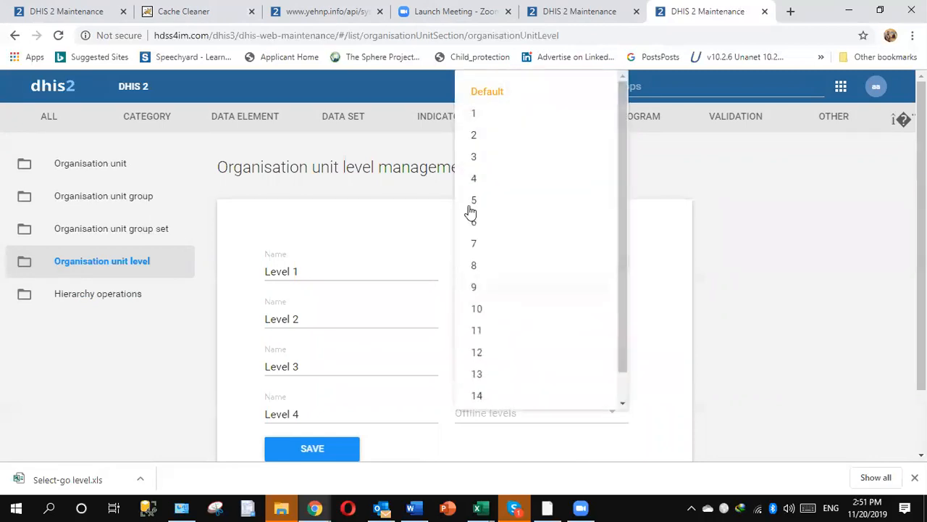
pyautogui.click(475, 157)
pyautogui.click(466, 416)
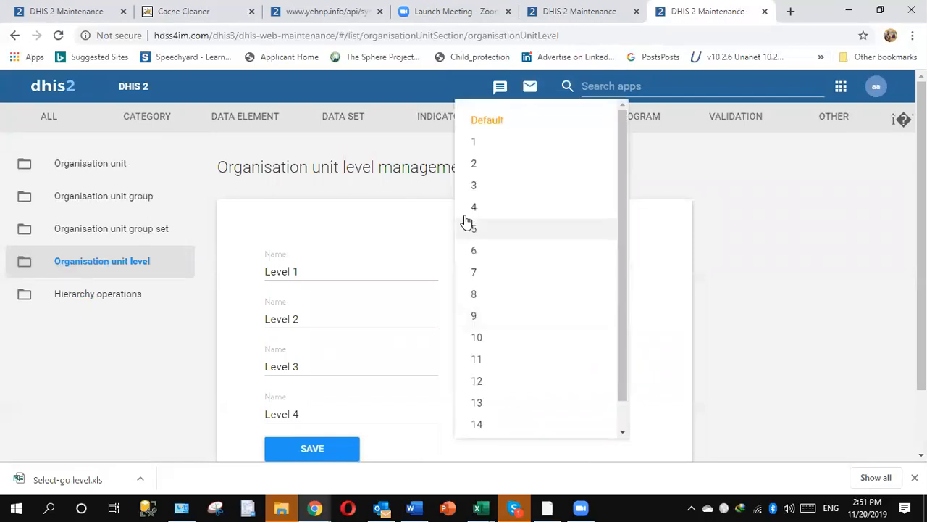
pyautogui.click(473, 208)
pyautogui.click(322, 450)
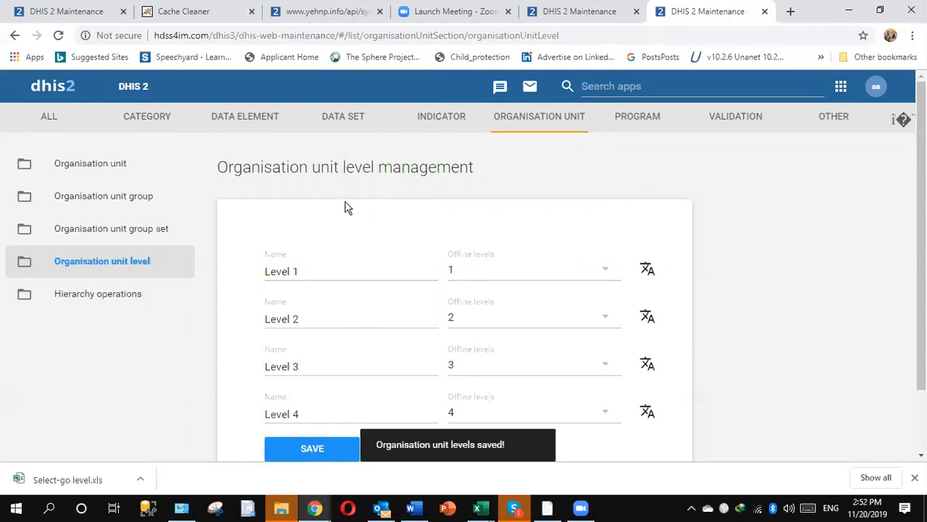
# - Open the organisation unit group management list
pyautogui.doubleClick(402, 168)
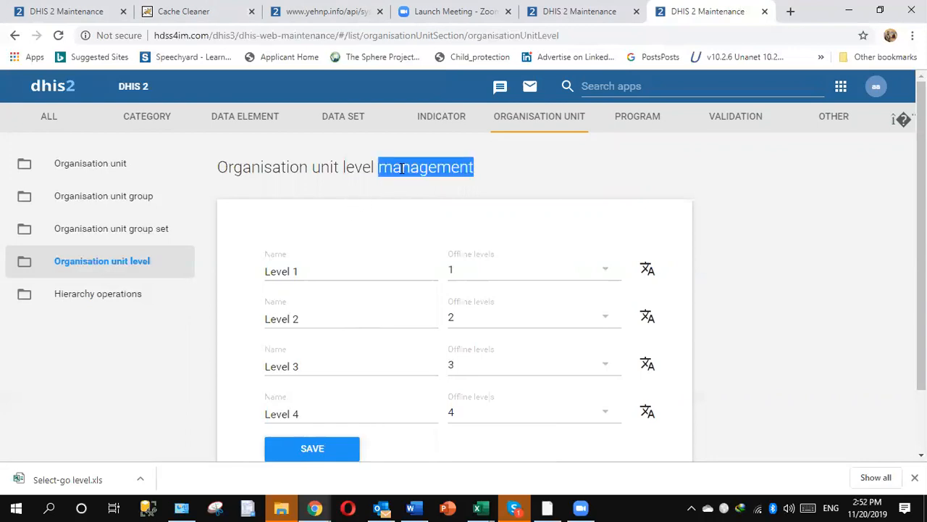
pyautogui.tripleClick(316, 165)
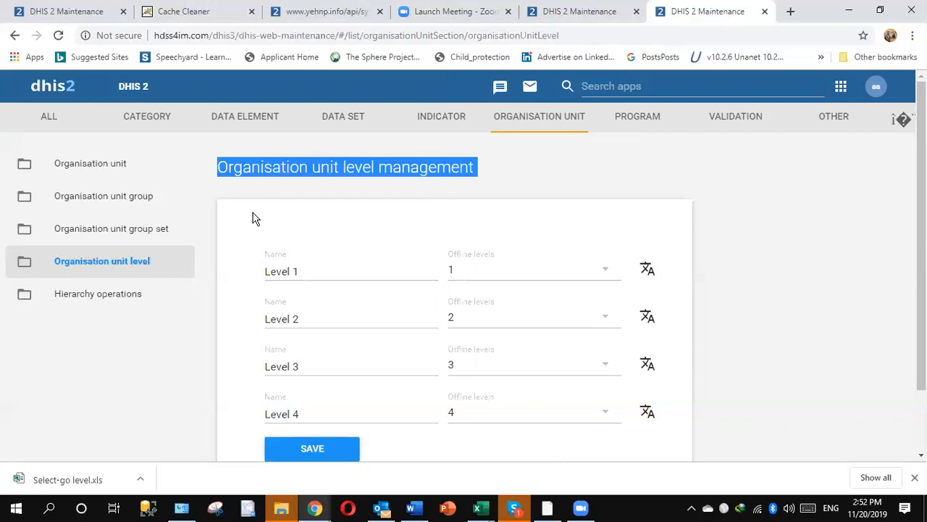
pyautogui.click(121, 203)
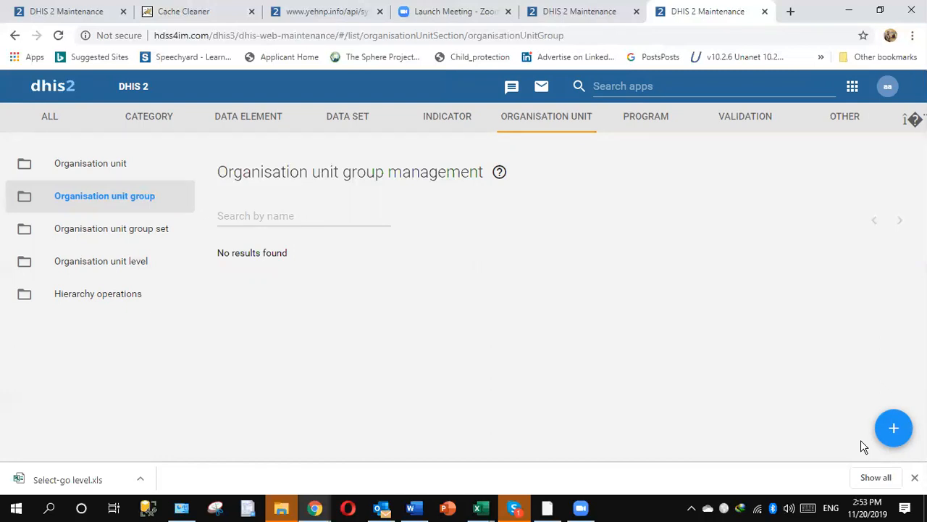
# - Switch to the Book5 workbook in Excel, enter the heading "Org unit group set" in H381 and widen column H to fit it
pyautogui.hotkey('alt', 'Tab')
pyautogui.hotkey('alt', 'Tab')
pyautogui.hotkey('alt', 'Tab')
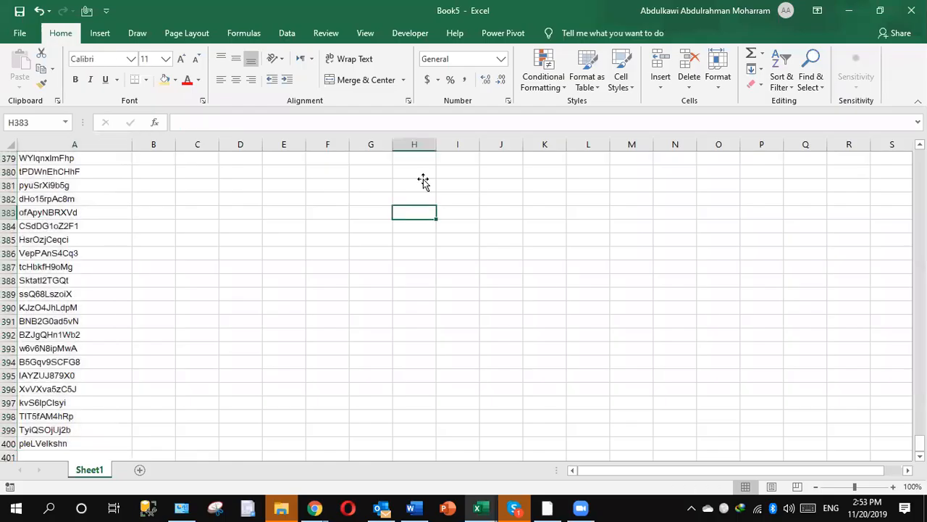
pyautogui.click(423, 182)
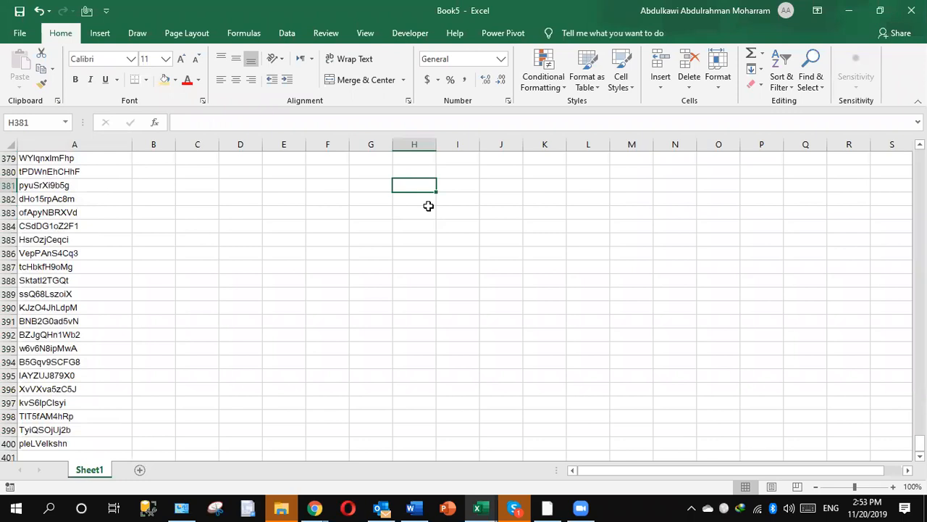
pyautogui.write('Org')
pyautogui.write('NIT')
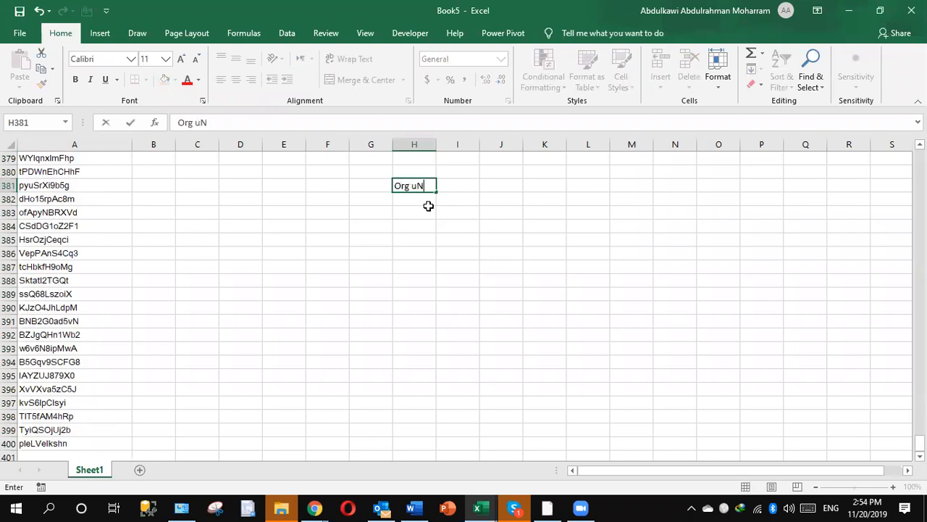
pyautogui.press('BackSpace')
pyautogui.press('BackSpace')
pyautogui.press('BackSpace')
pyautogui.press('BackSpace')
pyautogui.write('unit group')
pyautogui.click(437, 141)
pyautogui.moveTo(437, 141); pyautogui.dragTo(535, 143)
pyautogui.doubleClick(458, 186)
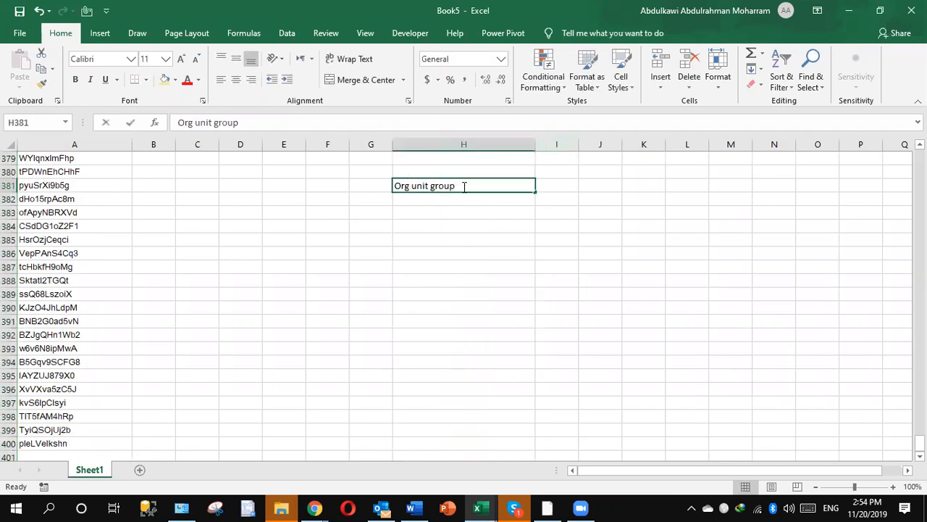
pyautogui.write('sey')
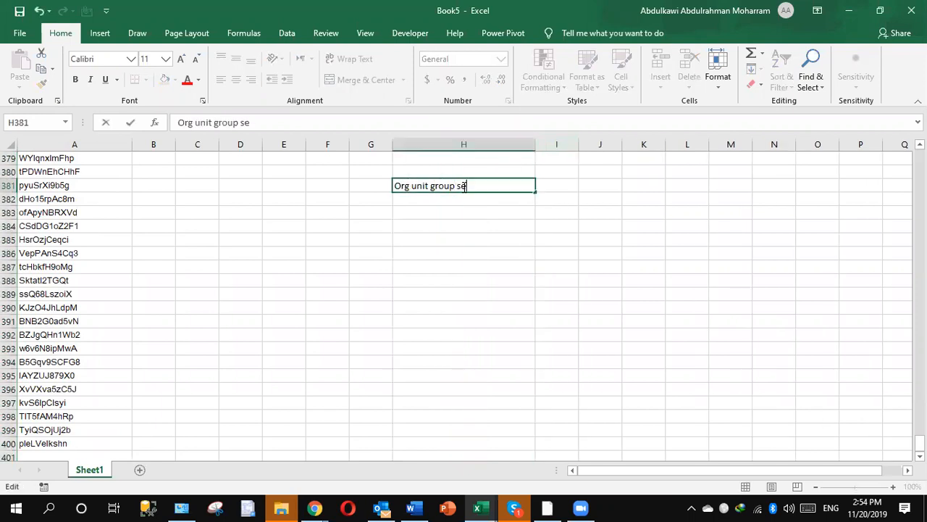
pyautogui.click(556, 188)
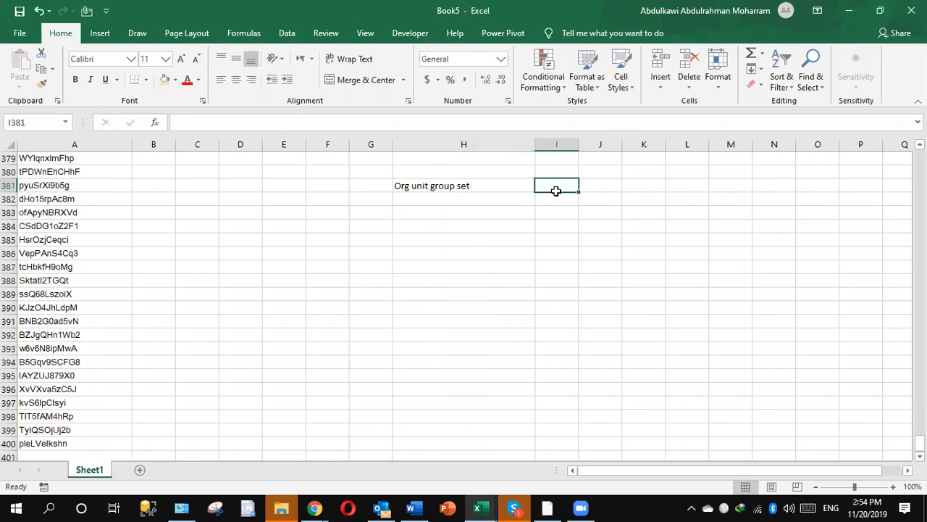
# - Enter "facility type" in H382 and the heading "org unit group" in I381
pyautogui.click(487, 205)
pyautogui.write('fa')
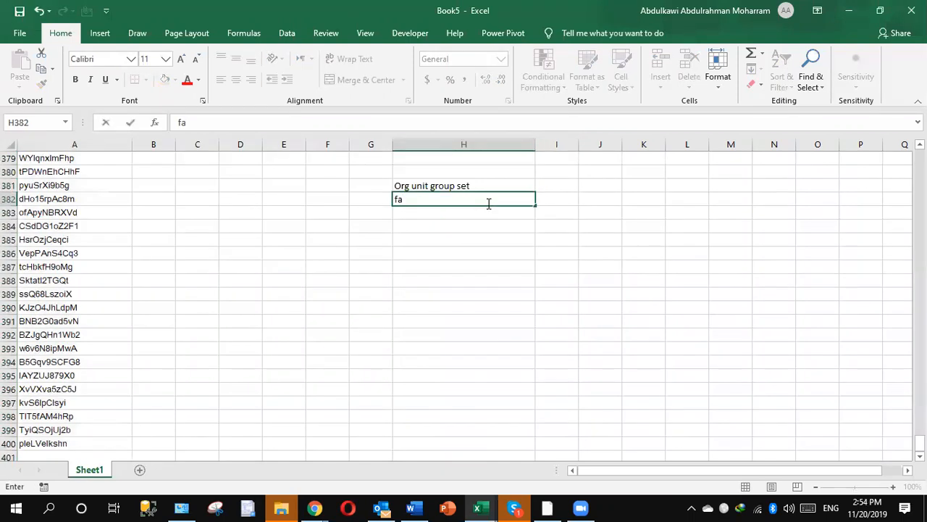
pyautogui.write('cility type')
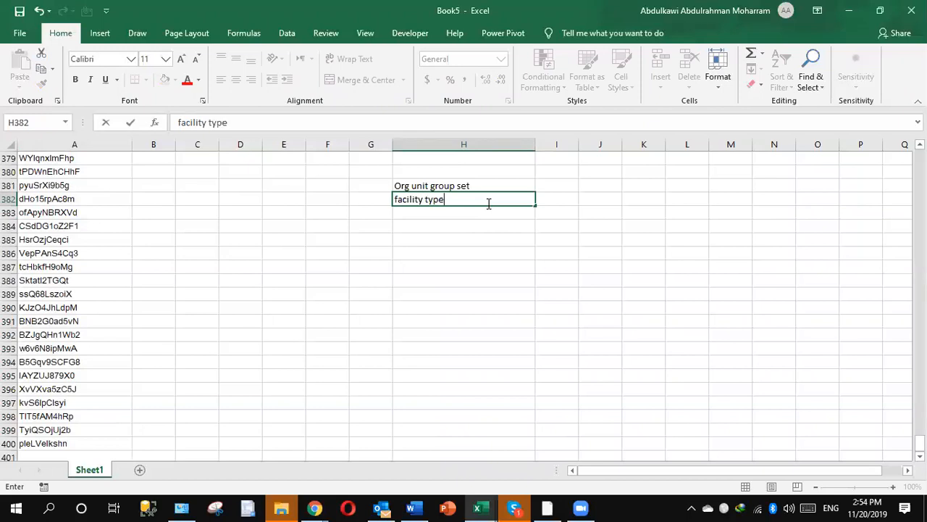
pyautogui.click(566, 187)
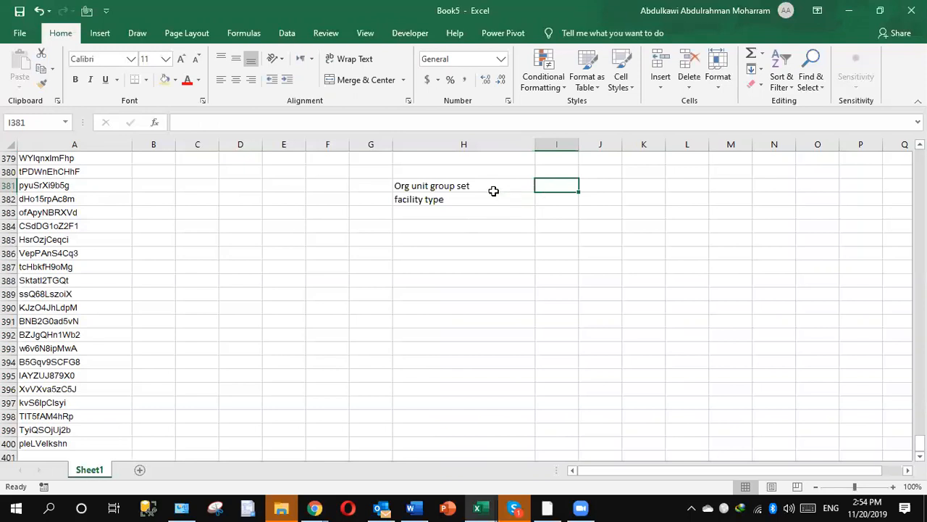
pyautogui.write('org un')
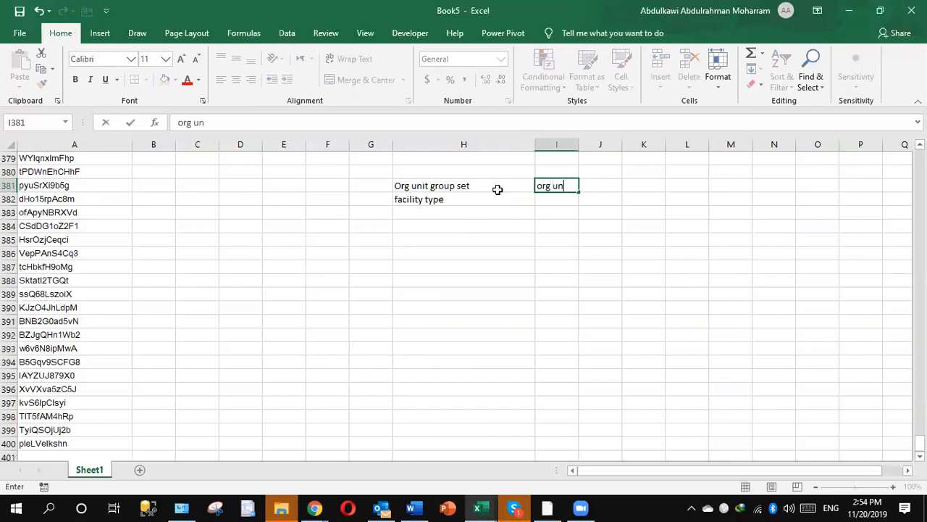
pyautogui.write('it group')
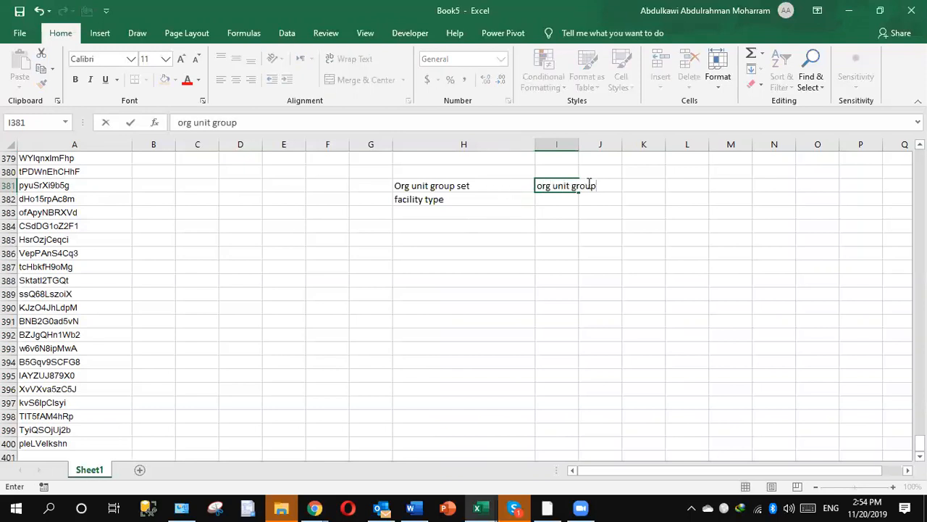
# - List Hospital, Health center and health unit in I382 to I384 as the facility type groups, widening column I
pyautogui.click(576, 201)
pyautogui.moveTo(581, 143); pyautogui.dragTo(635, 153)
pyautogui.write('Hospital')
pyautogui.click(599, 211)
pyautogui.write('Health v')
pyautogui.write('enter')
pyautogui.click(578, 226)
pyautogui.write('h')
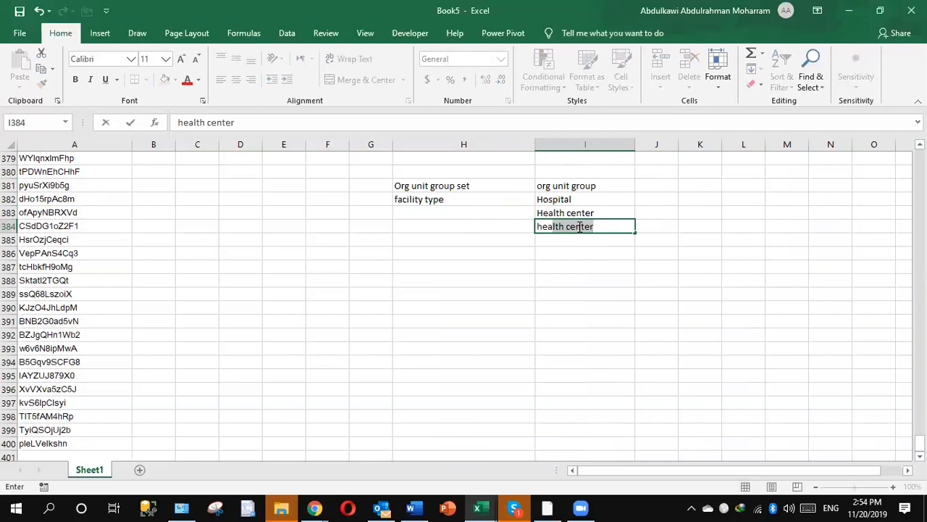
pyautogui.write('ealth unit')
# - Add "ownership" as a second group set in H385, with the groups public and private in I385 and I386
pyautogui.click(446, 242)
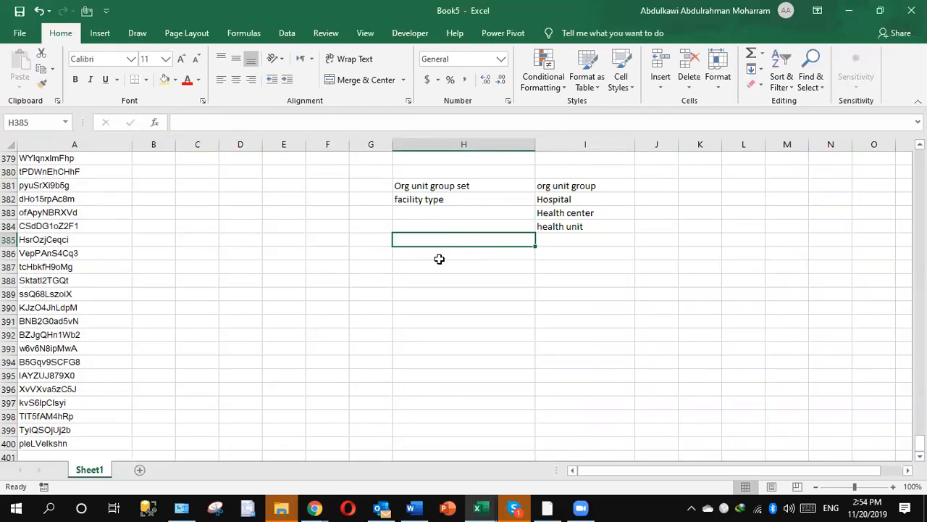
pyautogui.write('ow')
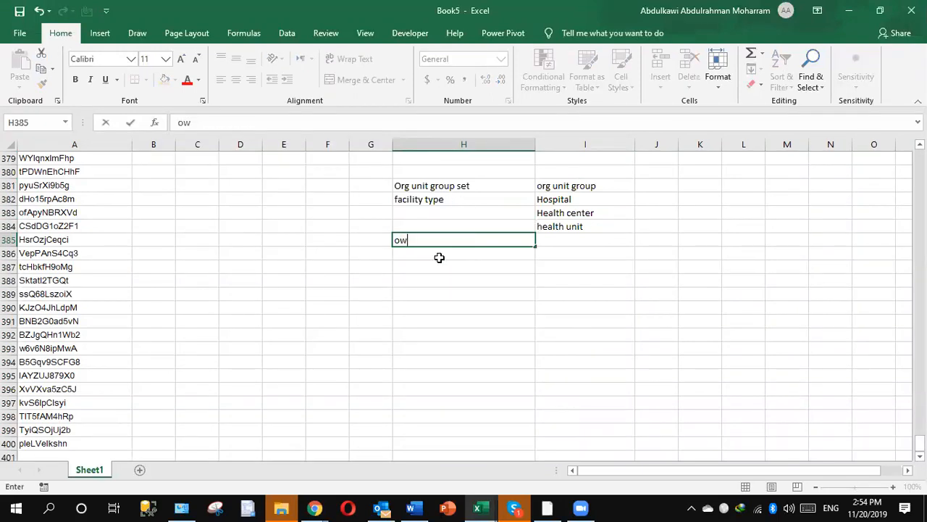
pyautogui.write('nership')
pyautogui.click(573, 240)
pyautogui.write('public')
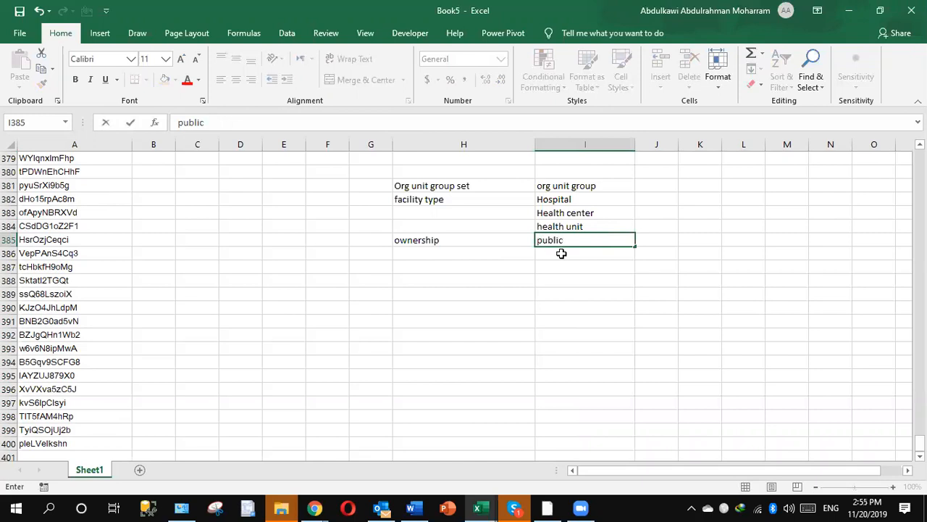
pyautogui.press('Return')
pyautogui.write('priva')
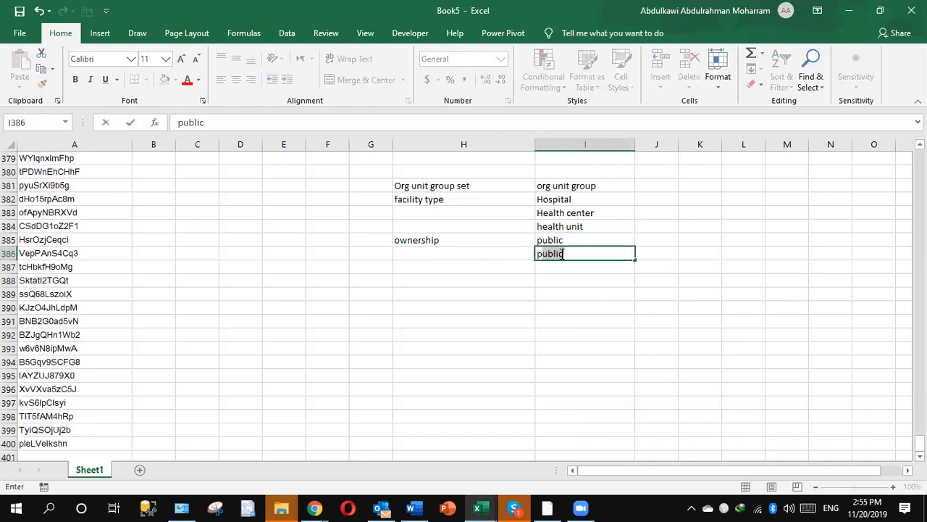
pyautogui.write('te')
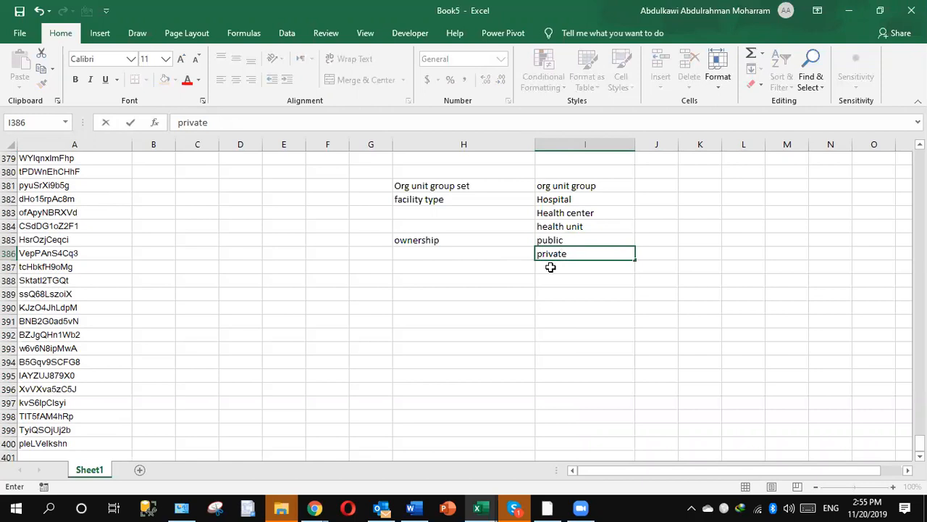
pyautogui.click(551, 266)
pyautogui.moveTo(549, 240); pyautogui.dragTo(522, 258)
pyautogui.click(474, 280)
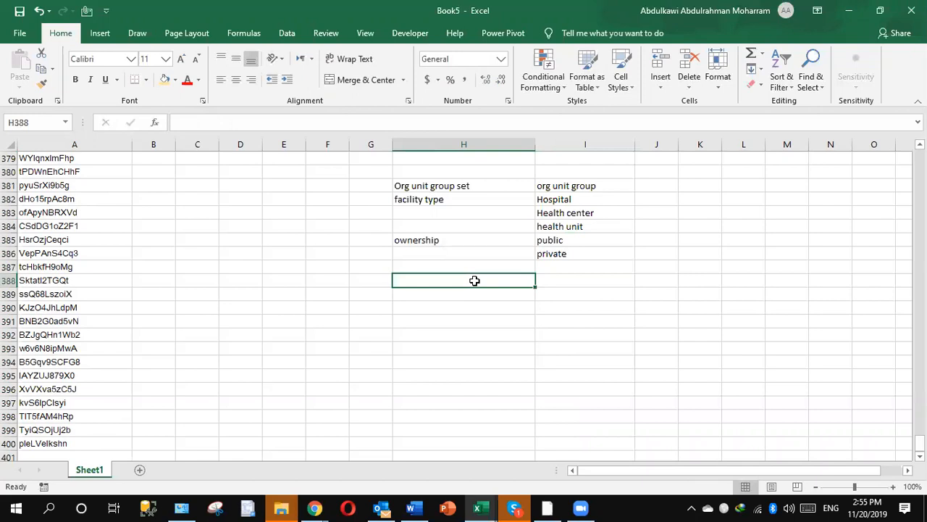
# - Review the table of group sets and groups in H381:I386, including the facility type groups in I382:I384
pyautogui.click(445, 189)
pyautogui.moveTo(555, 238); pyautogui.dragTo(564, 263)
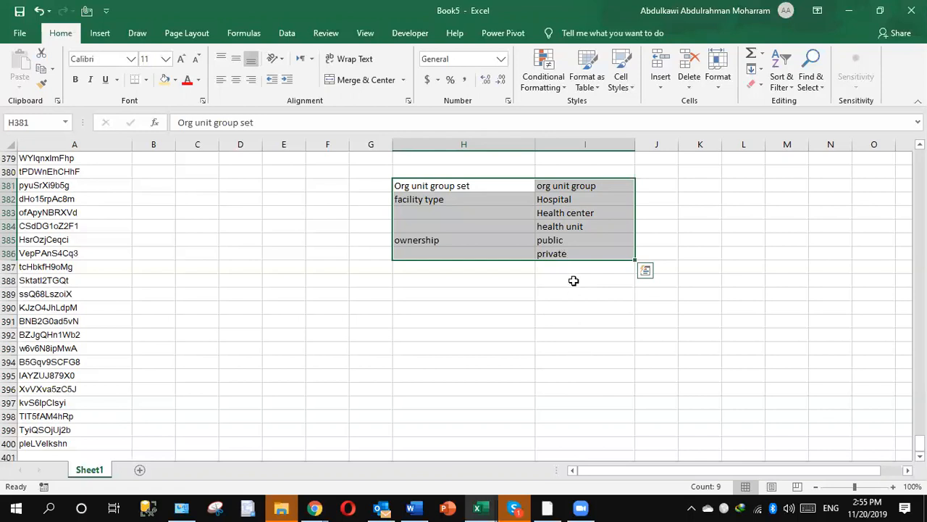
pyautogui.moveTo(575, 200); pyautogui.dragTo(576, 231)
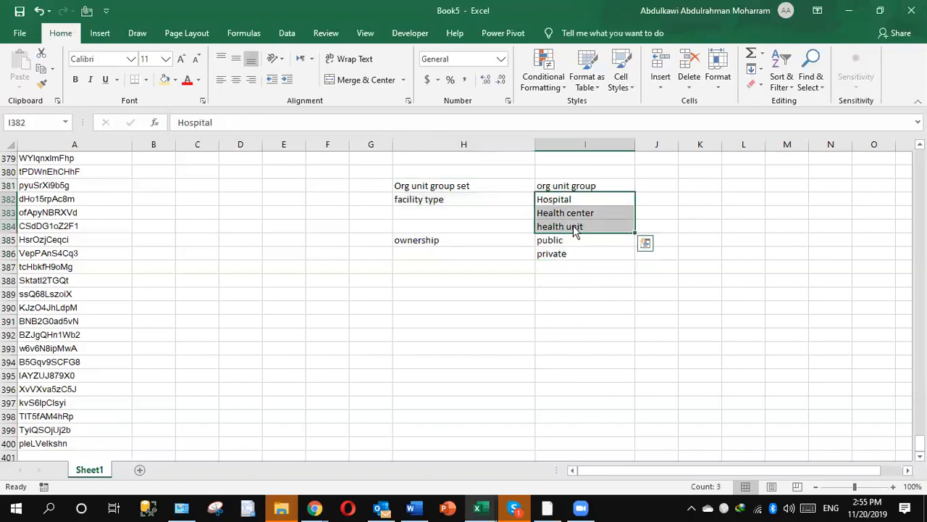
# - Switch back to DHIS 2 and start a new organisation unit group
pyautogui.hotkey('alt', 'Tab')
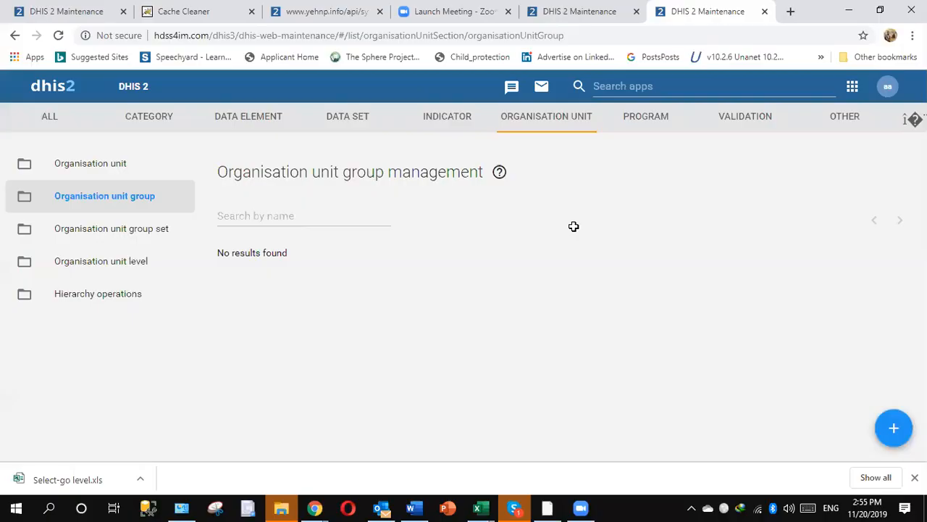
pyautogui.hotkey('alt', 'Tab')
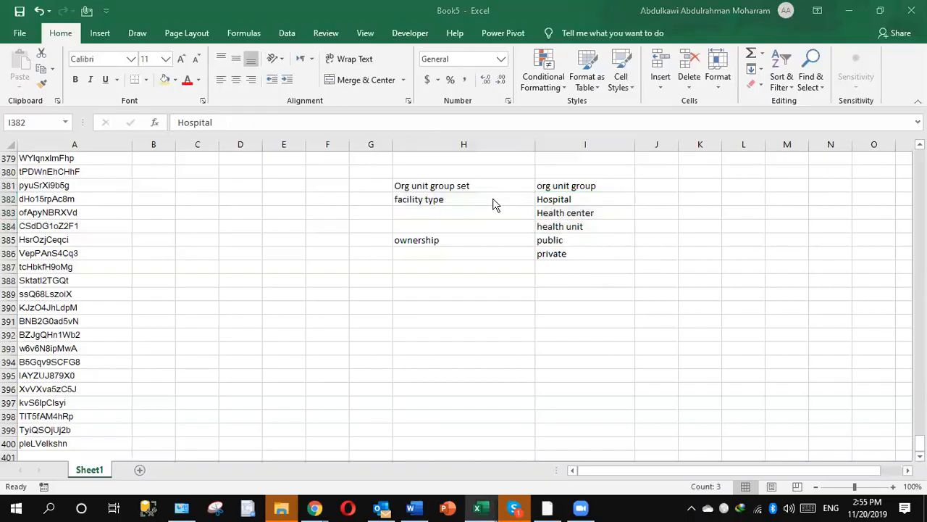
pyautogui.hotkey('alt', 'Tab')
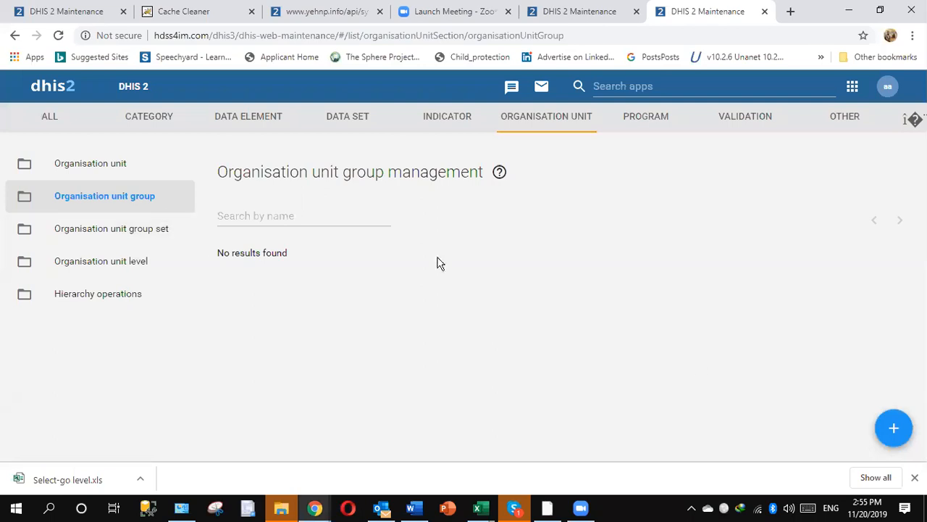
pyautogui.click(896, 431)
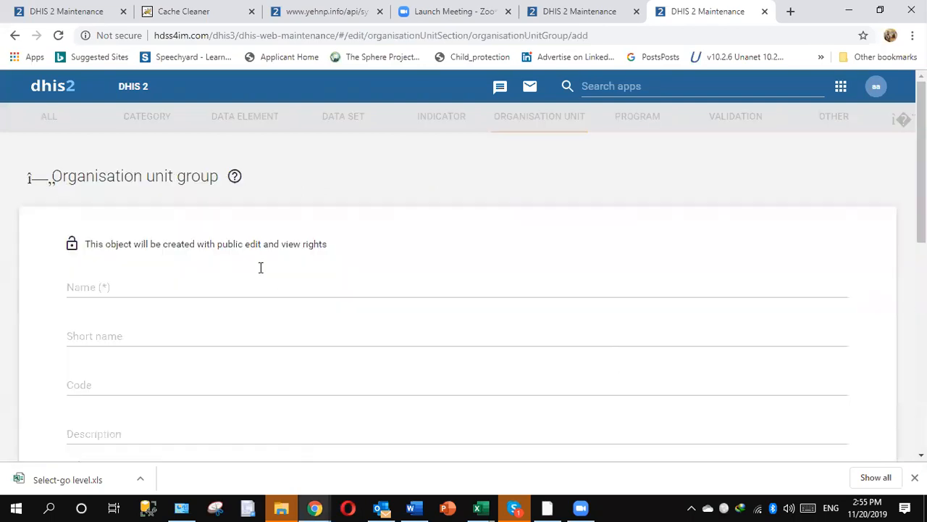
# - Enter "facility type" as the new organisation unit group's name and look over the remaining form fields
pyautogui.click(169, 272)
pyautogui.write('facilty type')
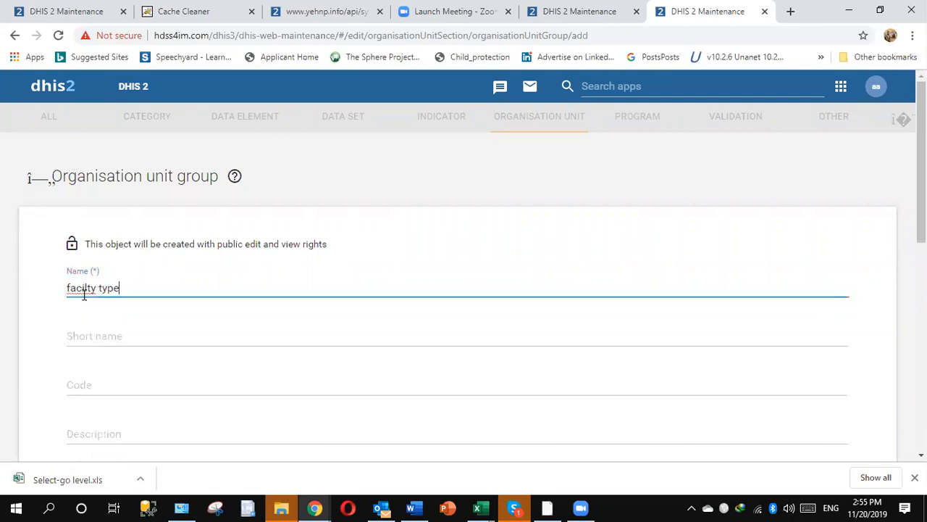
pyautogui.click(86, 287)
pyautogui.write('i')
pyautogui.click(153, 333)
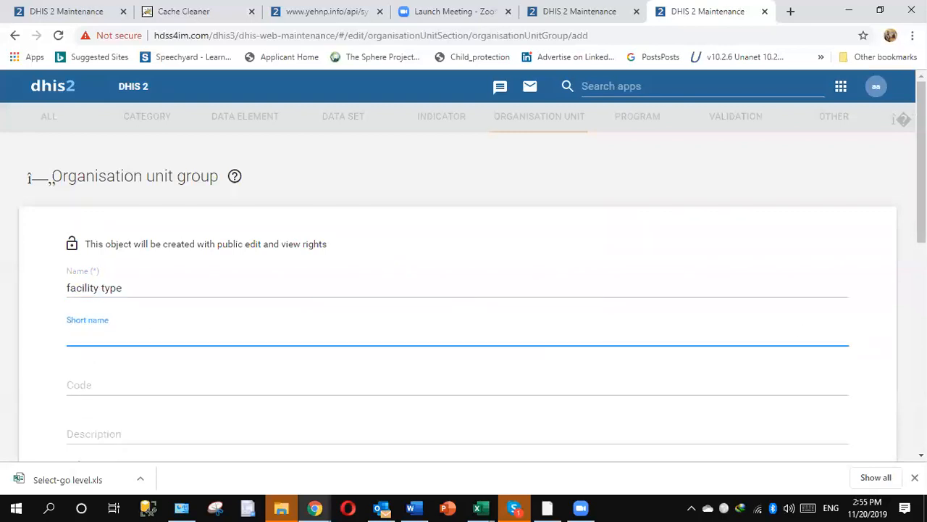
pyautogui.moveTo(922, 171); pyautogui.dragTo(921, 273)
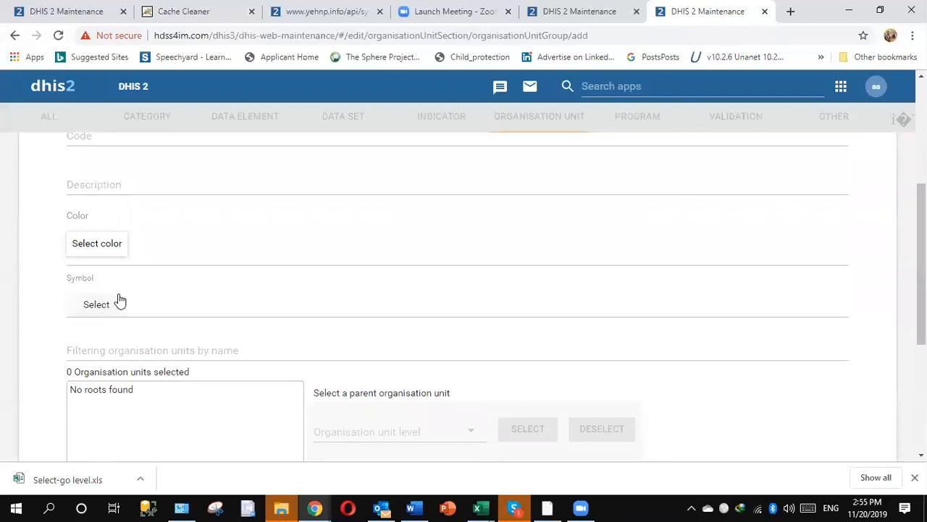
pyautogui.moveTo(922, 261); pyautogui.dragTo(922, 164)
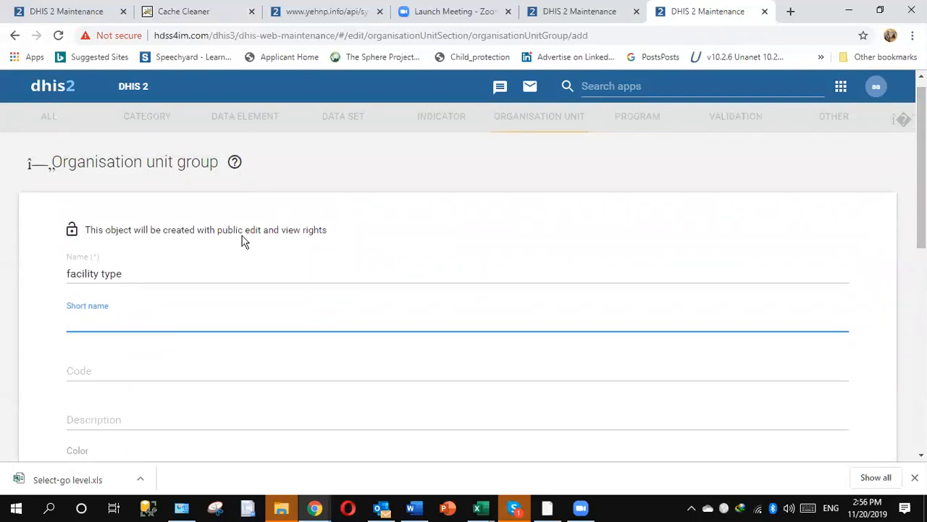
# - Set the organisation unit group's name to Hospitals and go to its short name
pyautogui.moveTo(123, 273); pyautogui.dragTo(36, 279)
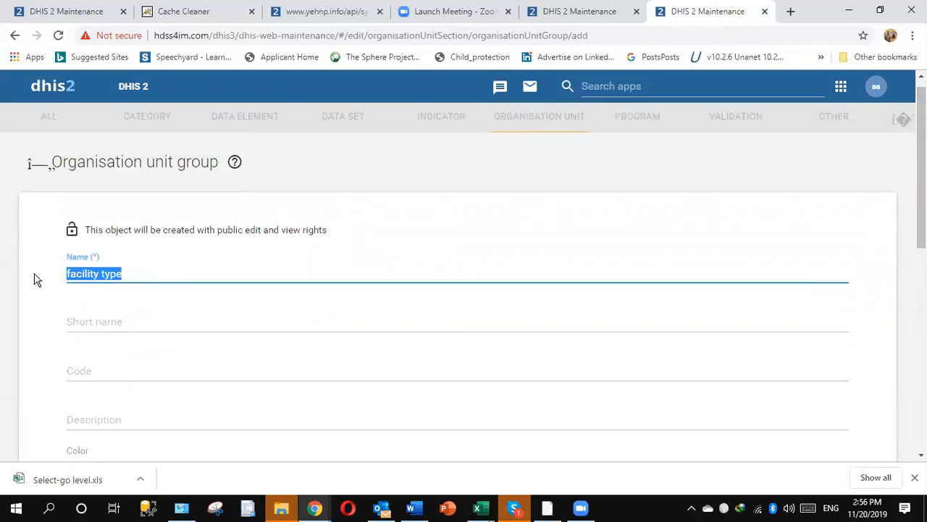
pyautogui.write('Hosp')
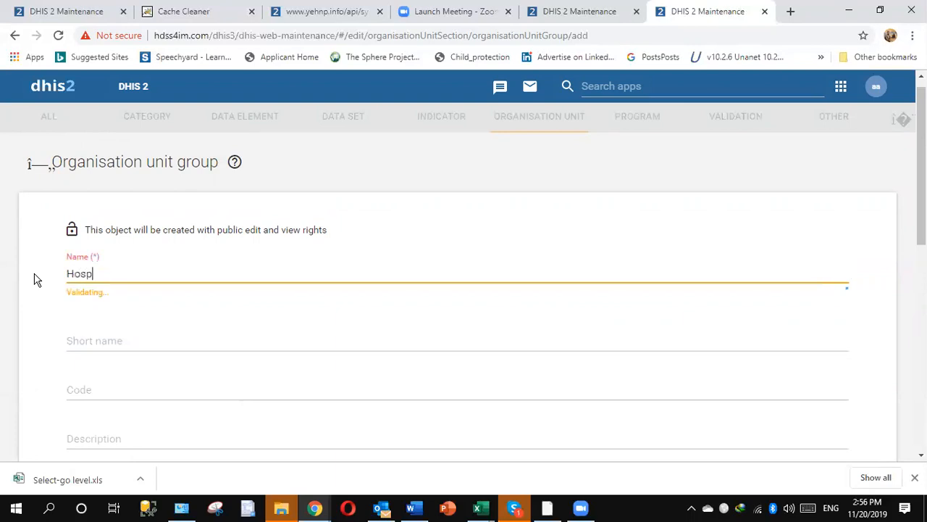
pyautogui.write('itals')
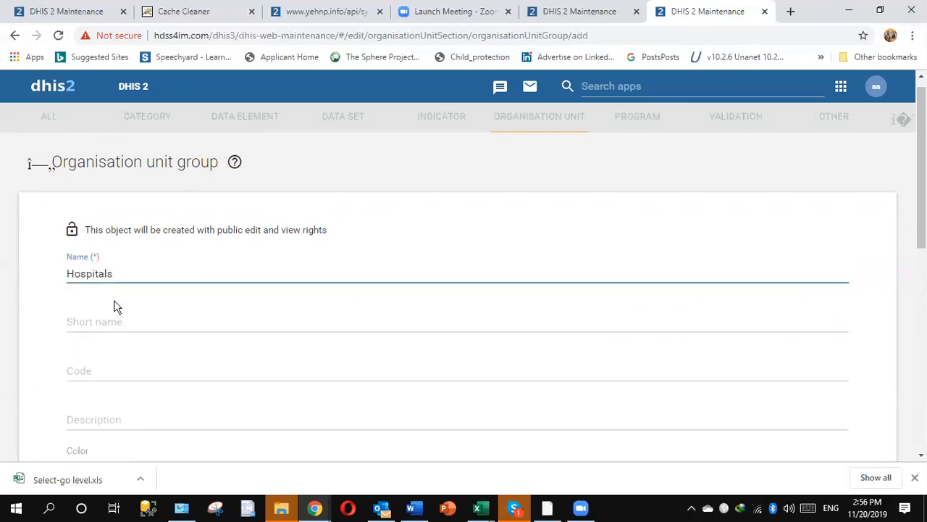
pyautogui.click(141, 347)
pyautogui.click(120, 317)
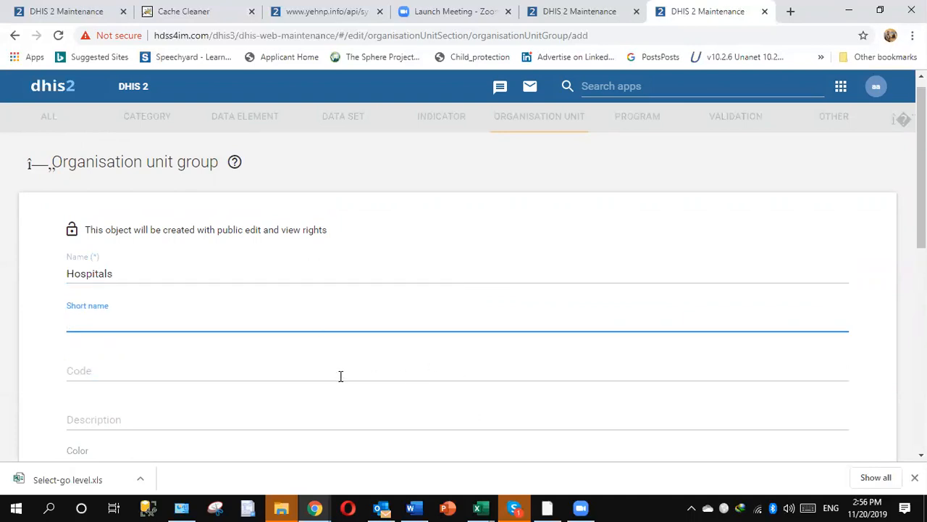
# - Give the Hospitals organisation unit group the small building symbol from the first row of building and person icons
pyautogui.scroll(-5, 887, 295)
pyautogui.scroll(2, 883, 267)
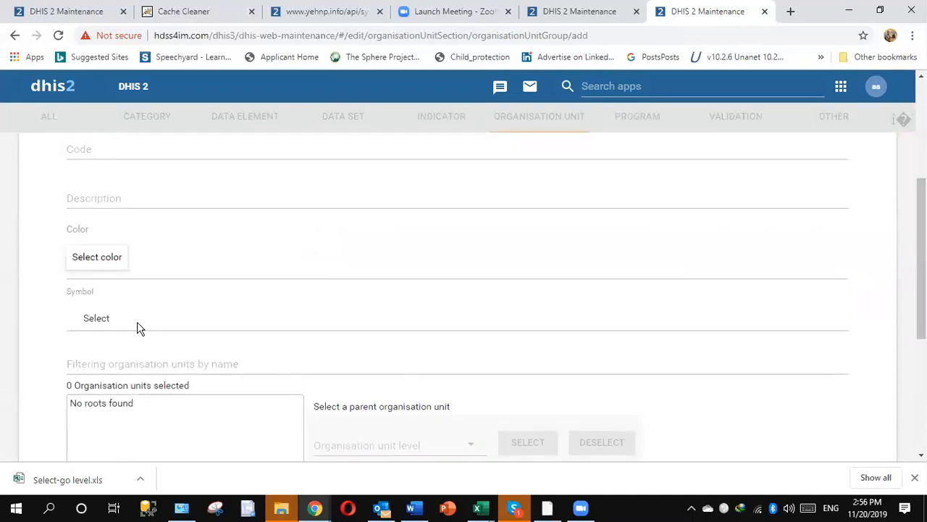
pyautogui.click(96, 320)
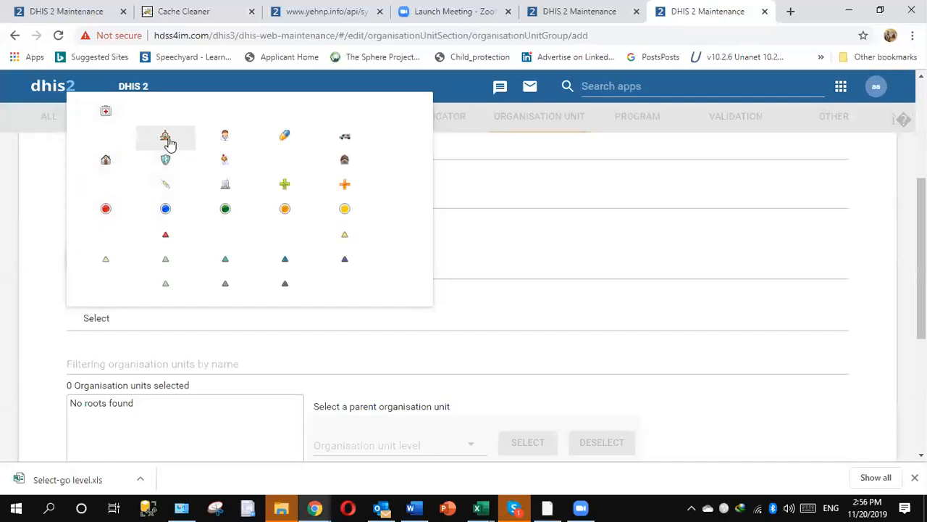
pyautogui.click(167, 142)
pyautogui.scroll(-2, 919, 239)
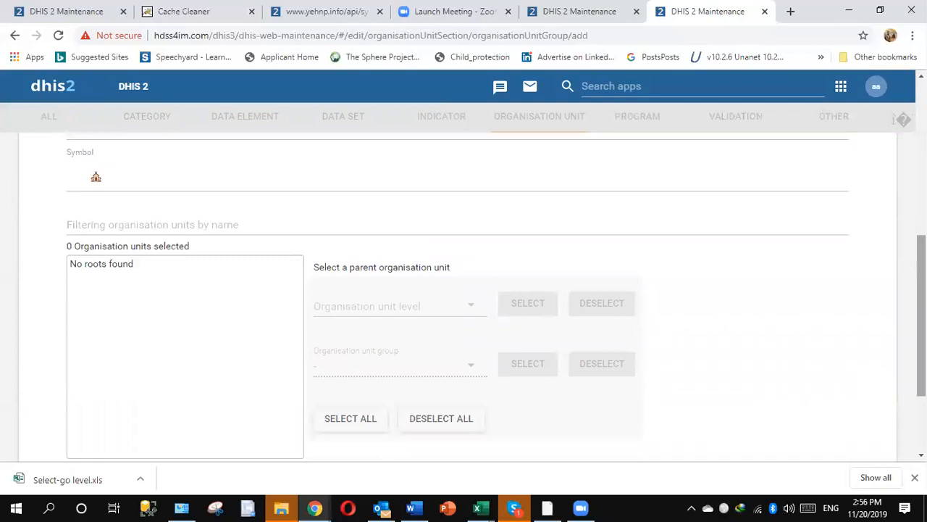
pyautogui.scroll(-1, 911, 267)
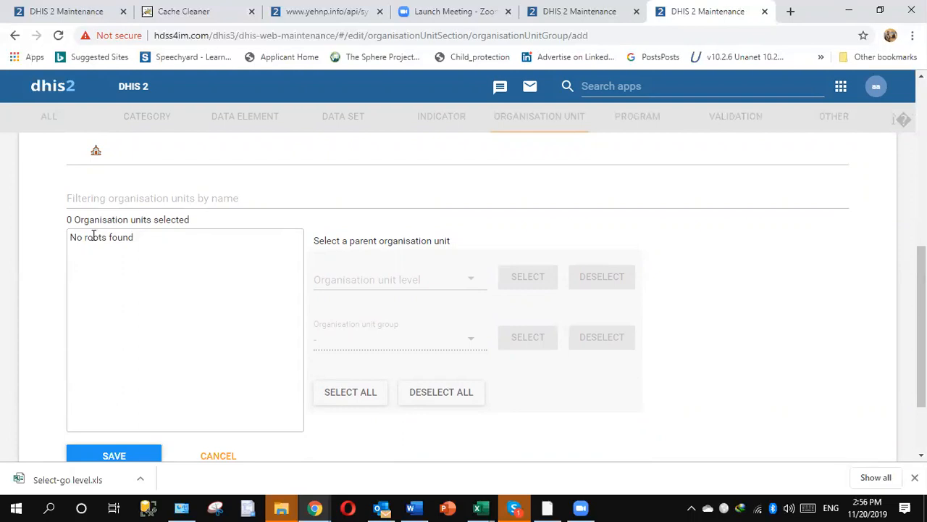
# - Filter the organisation units by "h" and add 26September H in Matna to the Hospitals group
pyautogui.click(100, 193)
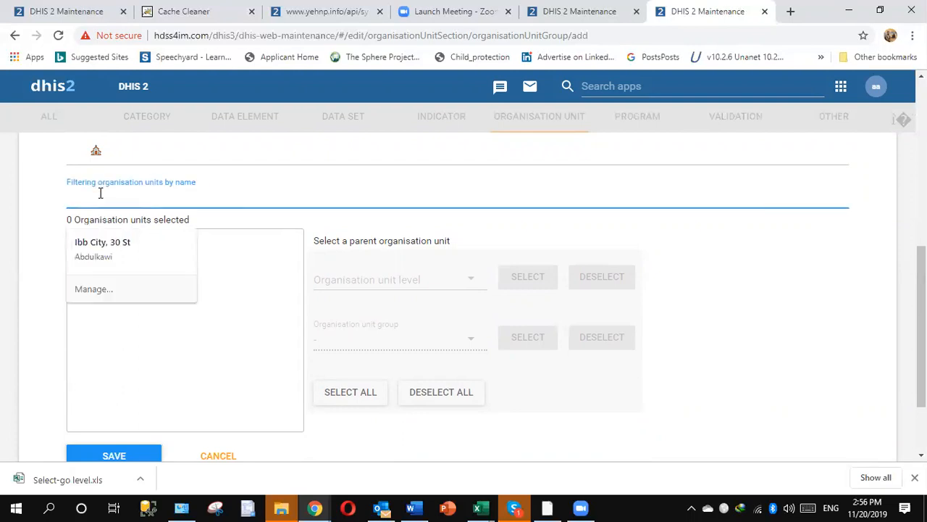
pyautogui.write('h')
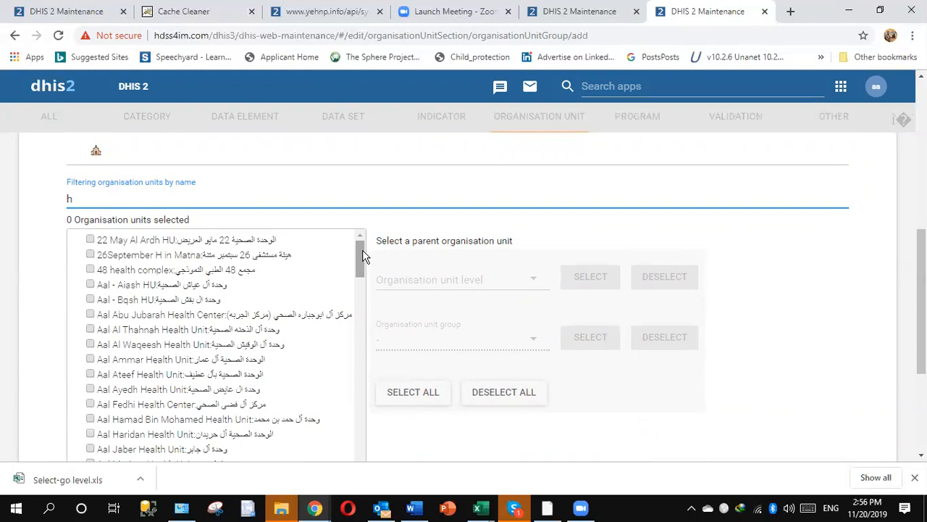
pyautogui.click(91, 255)
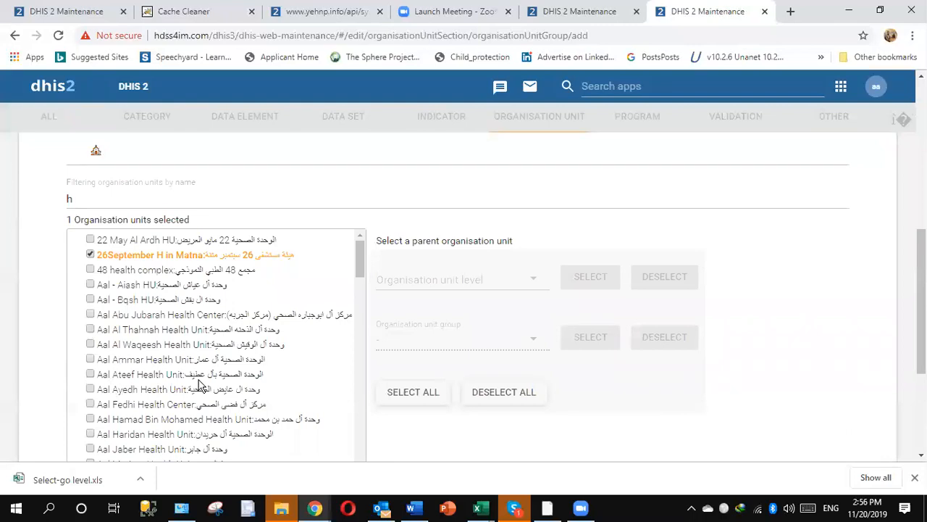
pyautogui.moveTo(360, 274); pyautogui.dragTo(360, 301)
pyautogui.click(115, 200)
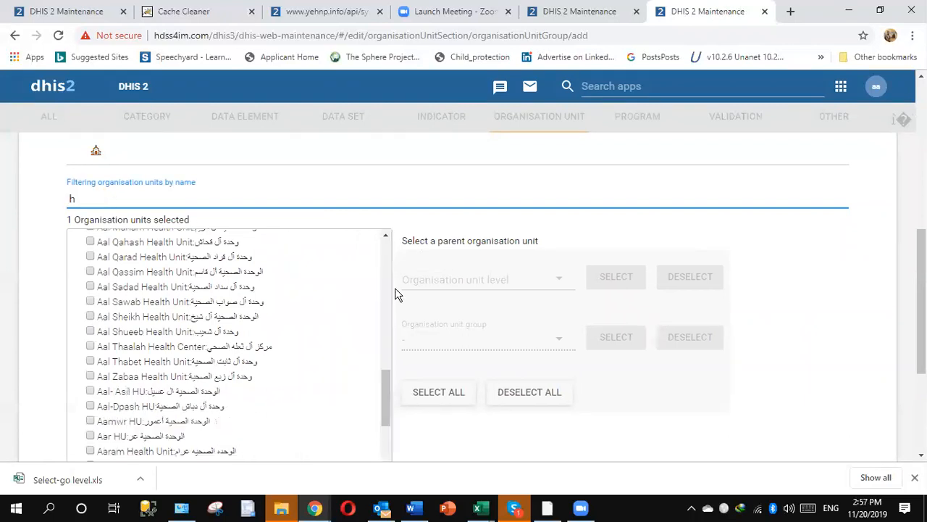
# - Add the three 22 May H units, 22 May Hospital and 22May H to the Hospitals group and save it
pyautogui.moveTo(386, 376); pyautogui.dragTo(396, 228)
pyautogui.click(91, 268)
pyautogui.click(90, 268)
pyautogui.click(90, 331)
pyautogui.click(90, 315)
pyautogui.click(90, 389)
pyautogui.click(89, 434)
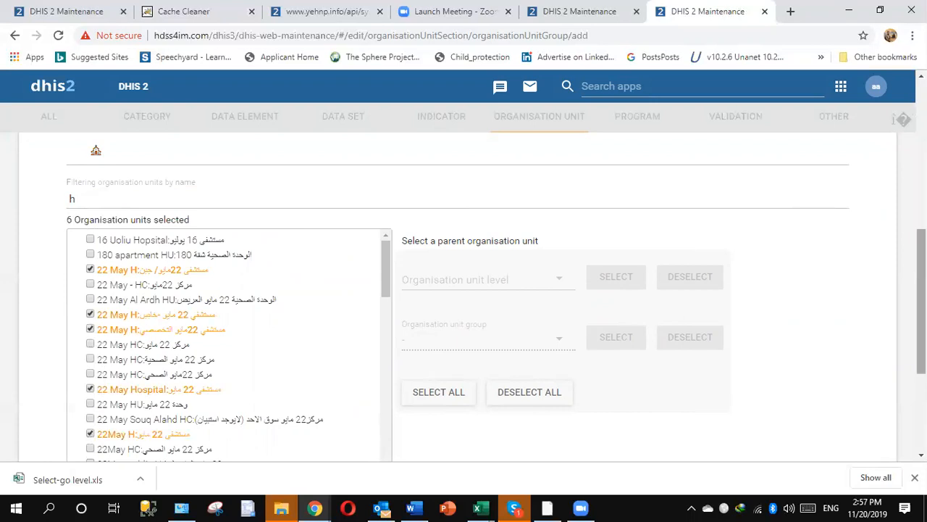
pyautogui.scroll(-3, 903, 347)
pyautogui.click(114, 353)
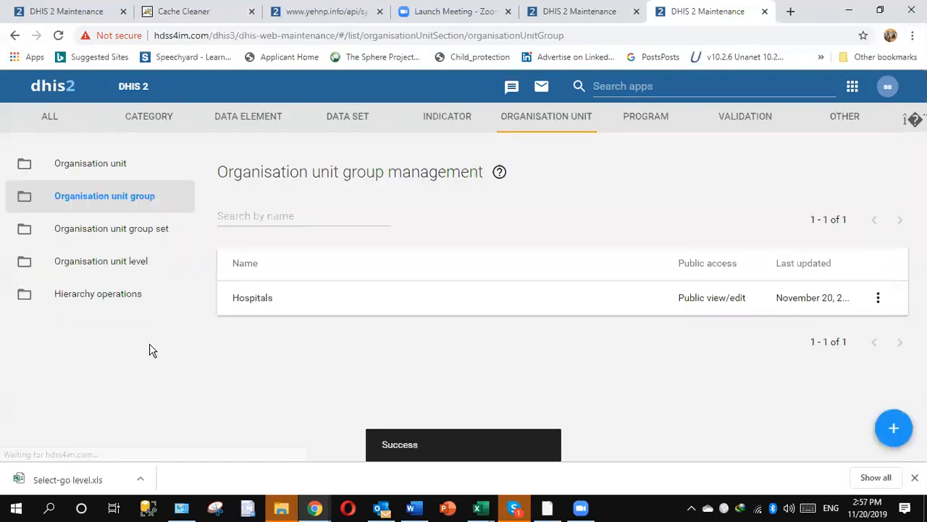
# - Start another organisation unit group and name it Health Unit
pyautogui.click(892, 427)
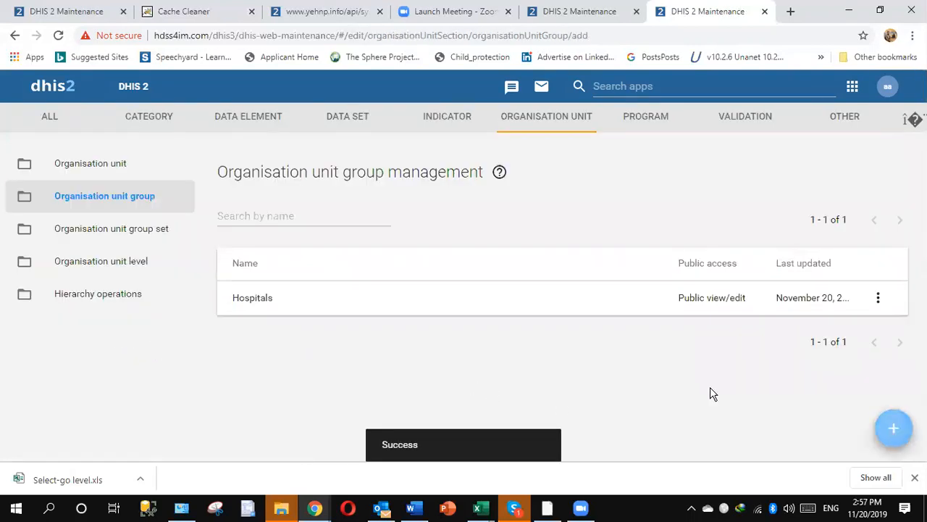
pyautogui.click(164, 283)
pyautogui.write('H')
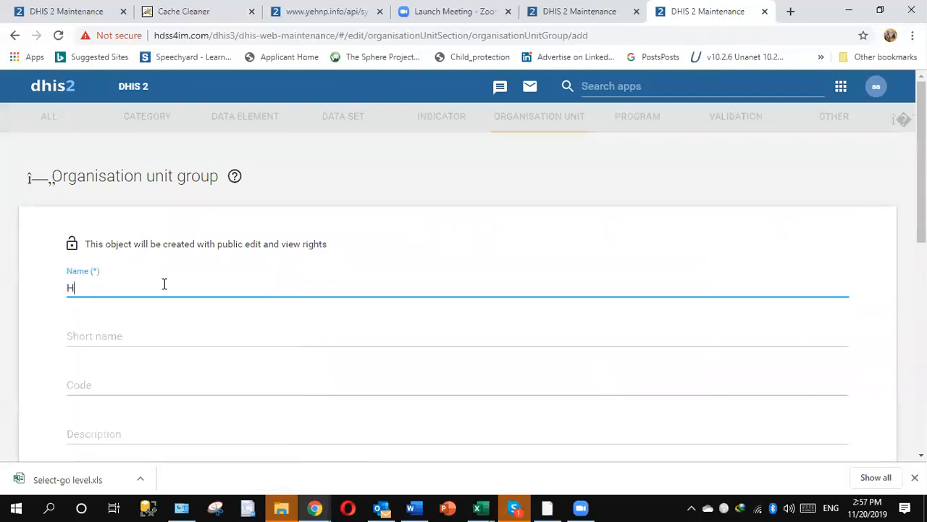
pyautogui.write('ealth Un')
pyautogui.click(495, 305)
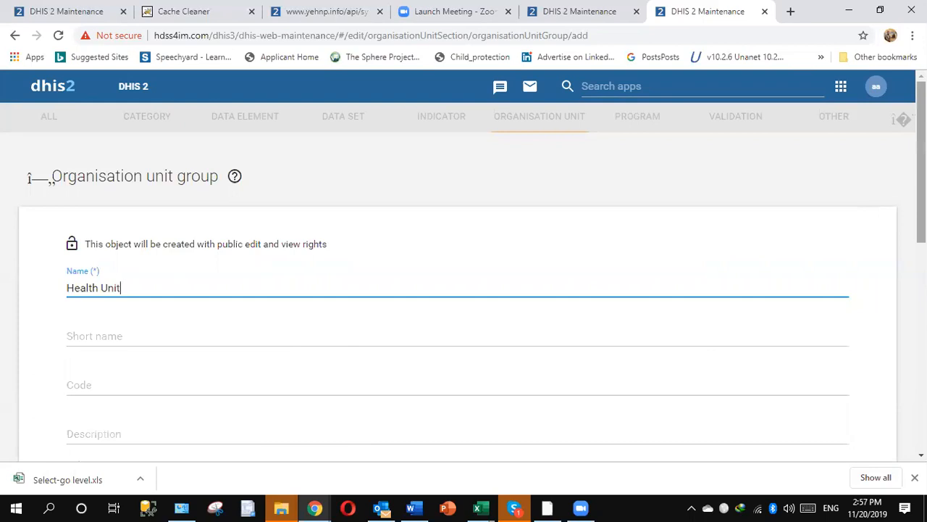
# - Give the Health Unit group the house symbol and the colour #000000
pyautogui.scroll(-4, 901, 312)
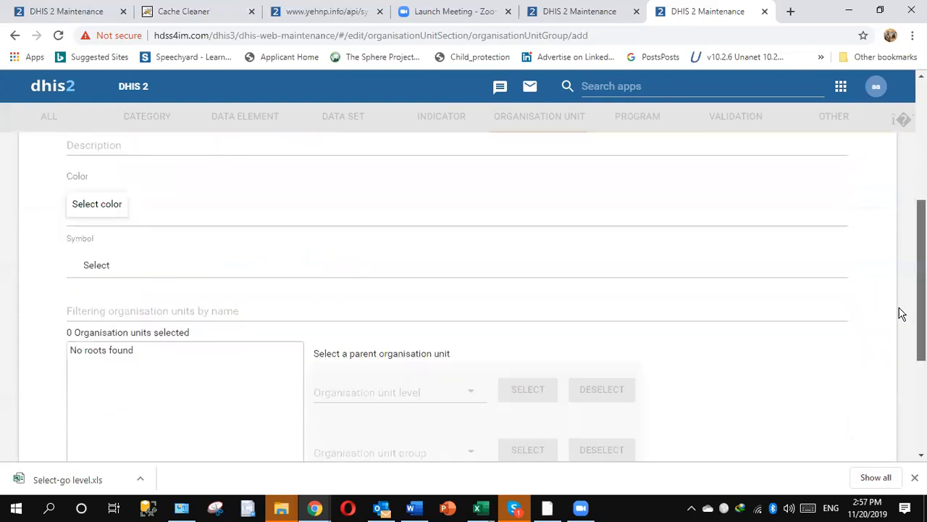
pyautogui.click(105, 264)
pyautogui.click(105, 150)
pyautogui.click(110, 212)
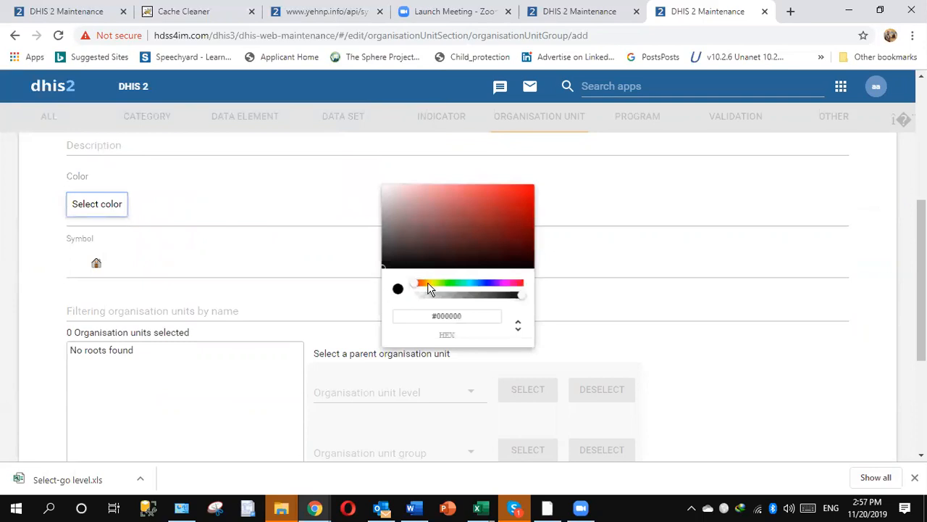
pyautogui.click(424, 286)
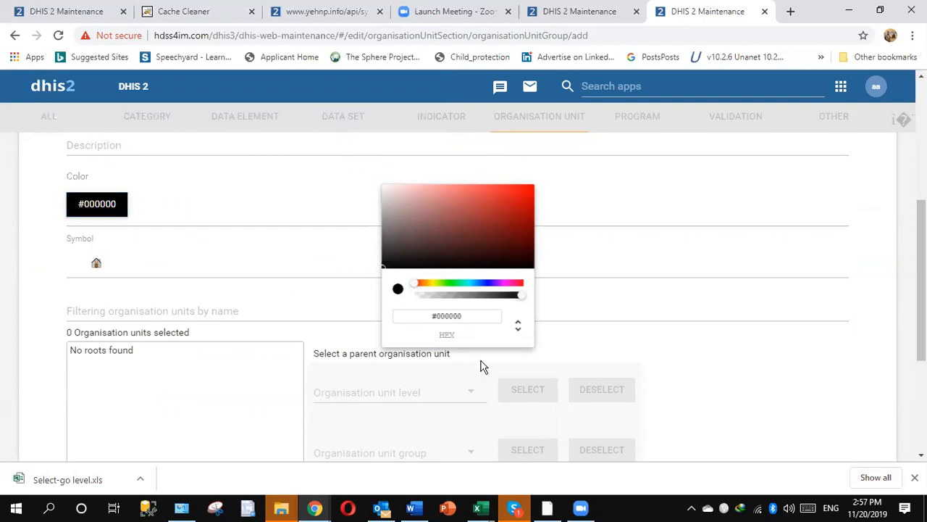
pyautogui.click(122, 214)
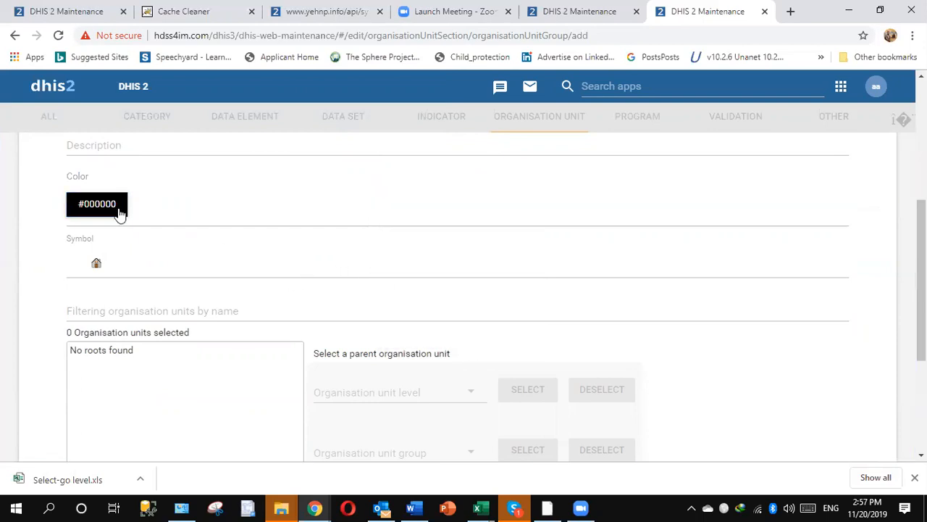
# - Filter the organisation units by "HU " and add Al Aml GshaibahHU HU, Al Kabool HU -AL-sanat and Dhu Haser HU to the group
pyautogui.click(184, 311)
pyautogui.write('HU')
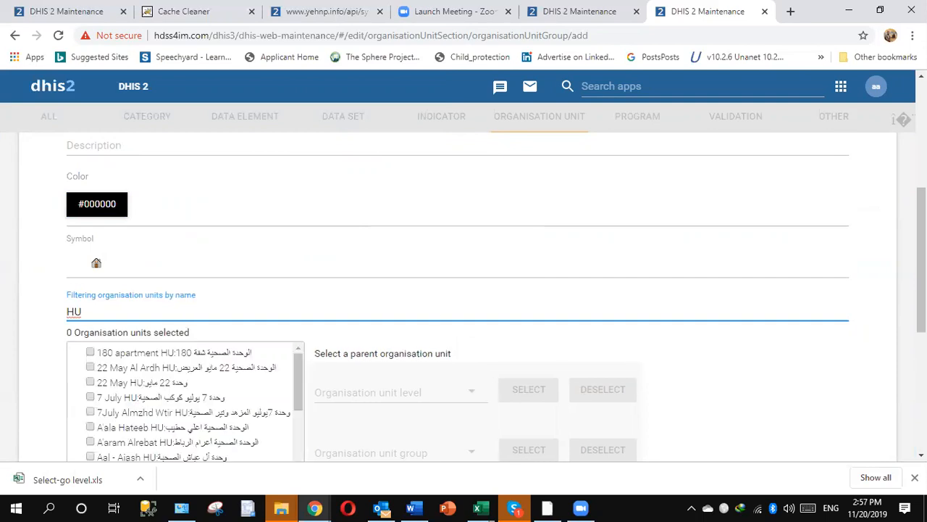
pyautogui.scroll(-1, 303, 379)
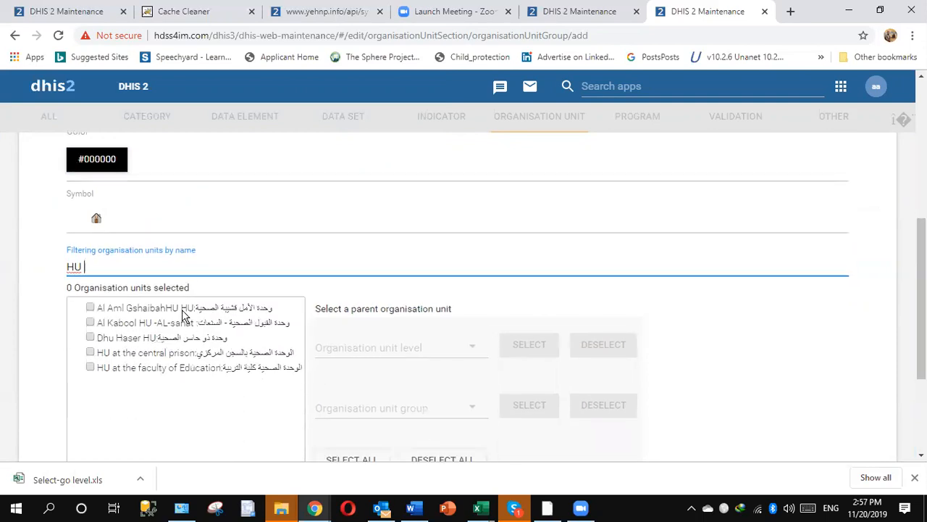
pyautogui.click(90, 308)
pyautogui.click(90, 321)
pyautogui.click(89, 337)
# - Change the name filter to "HU" and add 180 apartment HU, 22 May Al Ardh HU, 22 May HU and 7 July HU
pyautogui.click(99, 261)
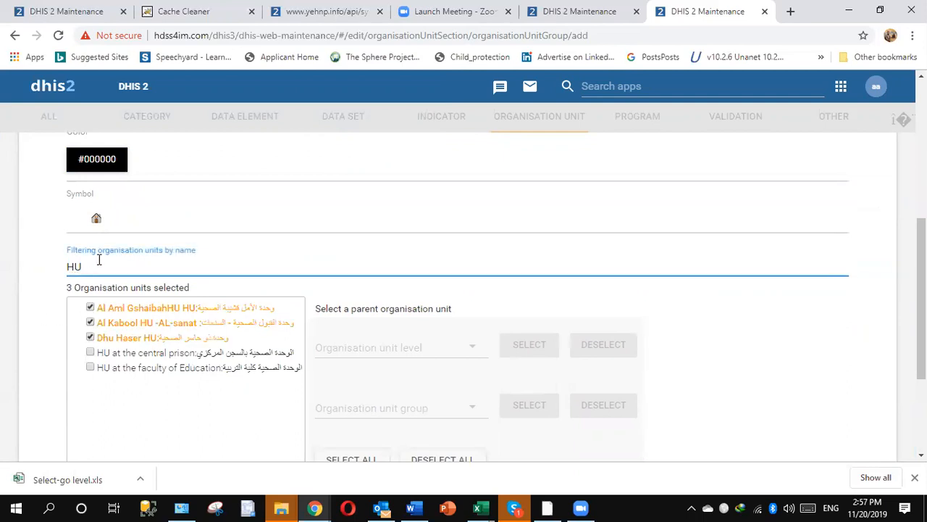
pyautogui.click(89, 352)
pyautogui.click(90, 338)
pyautogui.click(90, 323)
pyautogui.click(90, 309)
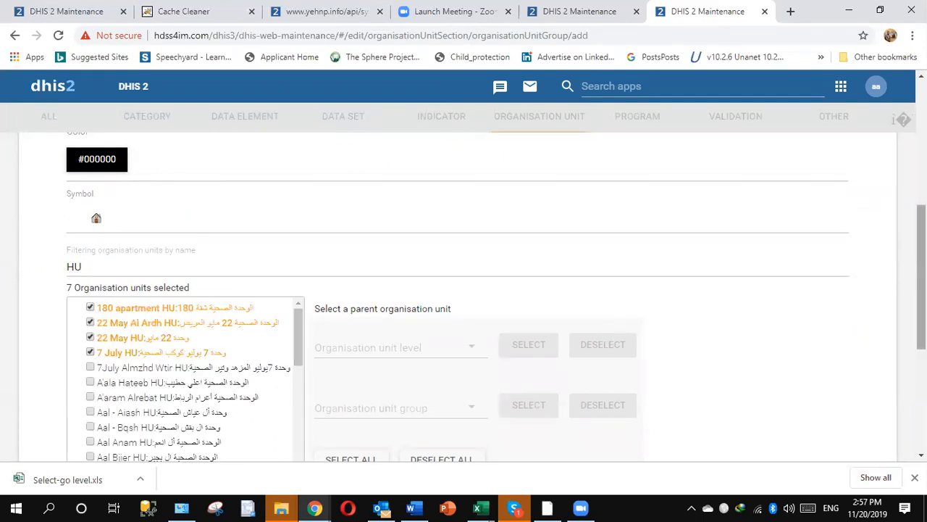
pyautogui.scroll(-2, 464, 290)
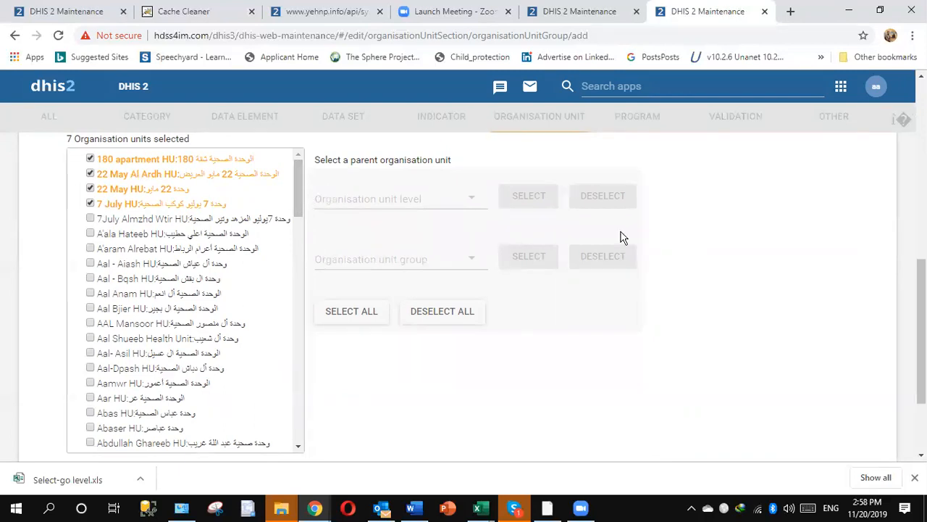
pyautogui.moveTo(922, 287); pyautogui.dragTo(921, 277)
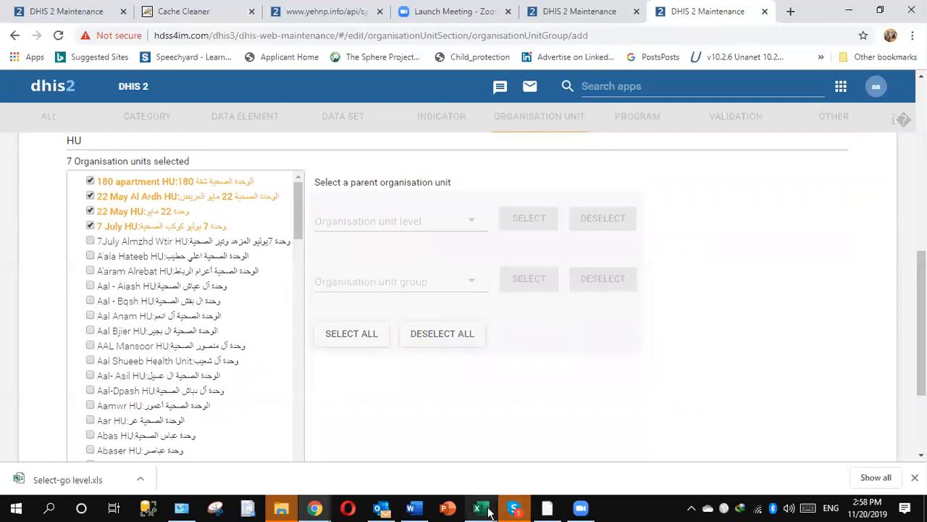
# - Switch to OrgUnit-Main-main.csv in Excel and go to where the health facility rows begin, at row 360
pyautogui.moveTo(488, 512)
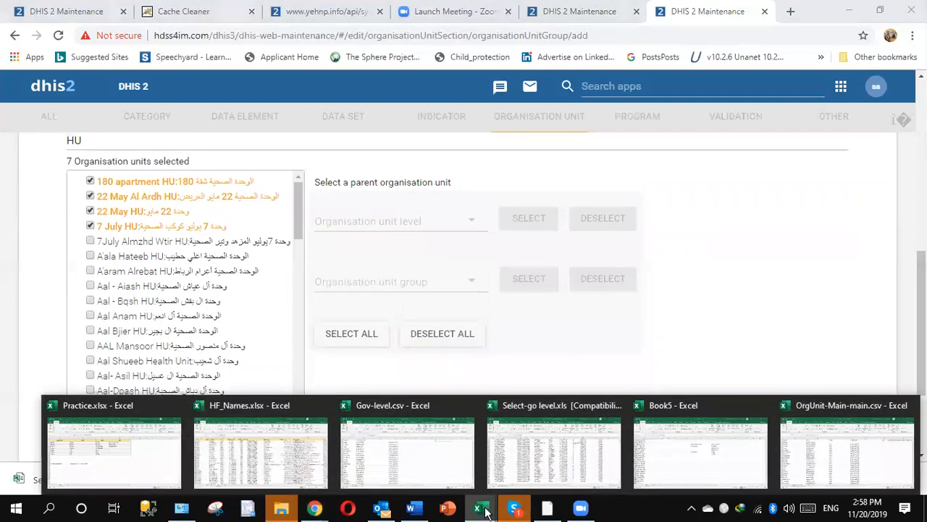
pyautogui.click(701, 452)
pyautogui.click(846, 453)
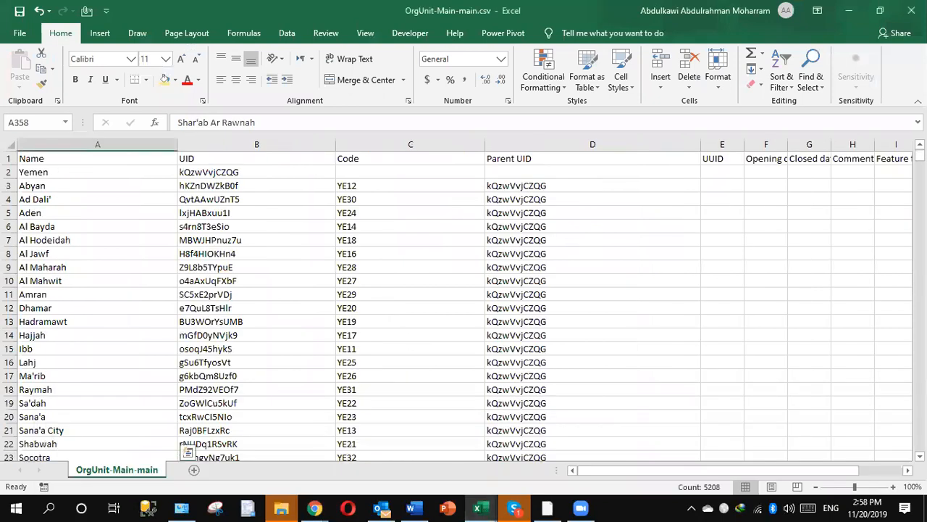
pyautogui.click(309, 362)
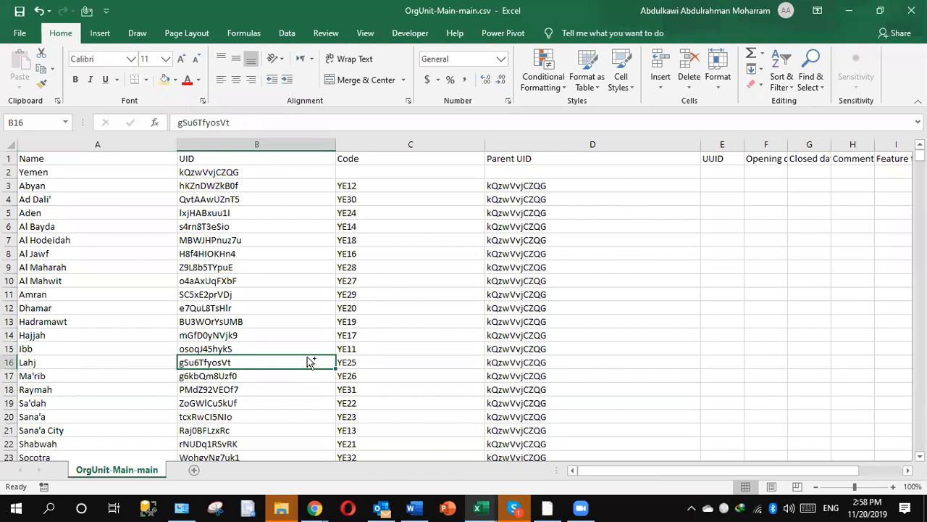
pyautogui.hotkey('ctrl', 'shift', 'Down')
pyautogui.hotkey('shift', 'Down')
pyautogui.hotkey('shift', 'Down')
pyautogui.hotkey('shift', 'Down')
pyautogui.hotkey('shift', 'Down')
pyautogui.hotkey('shift', 'Down')
pyautogui.hotkey('shift', 'Down')
pyautogui.hotkey('shift', 'Down')
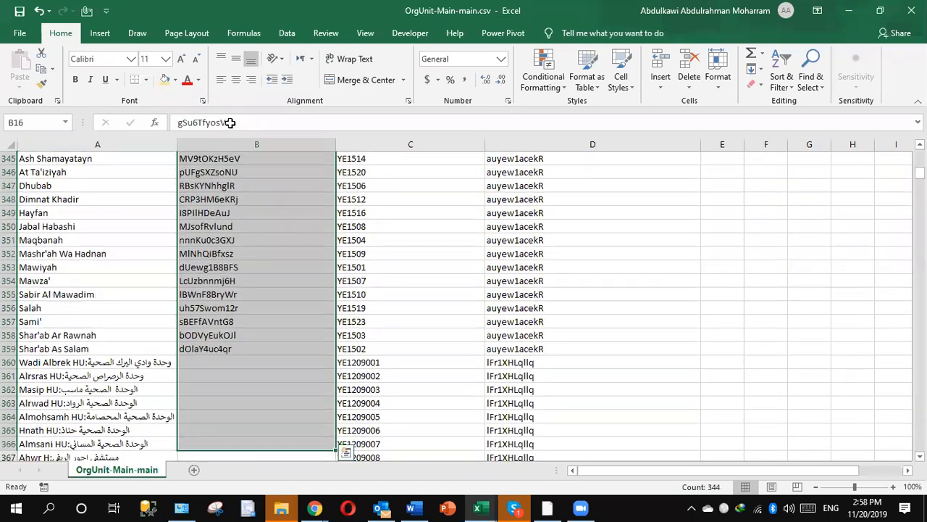
# - Examine how the facility type is written in the health unit names in A360 and A364
pyautogui.click(97, 362)
pyautogui.moveTo(230, 123); pyautogui.dragTo(242, 123)
pyautogui.click(61, 424)
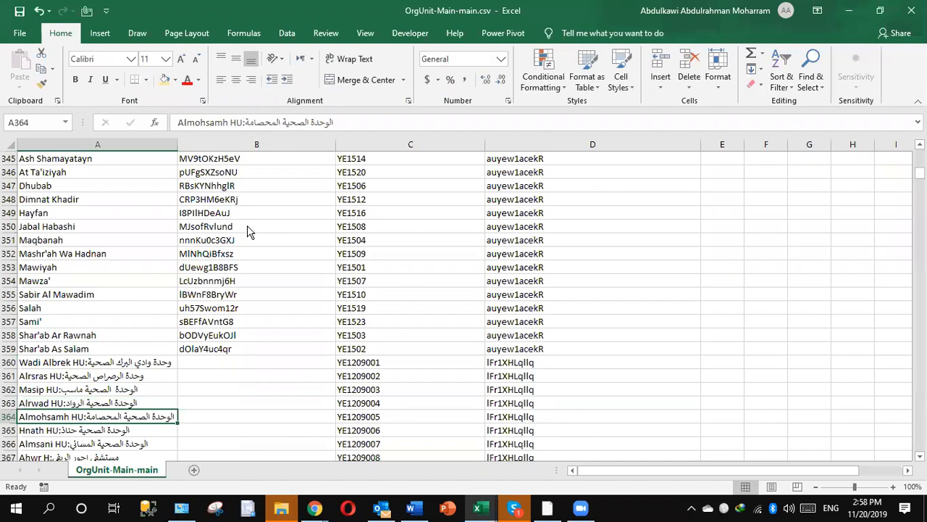
# - Switch back to DHIS 2, add 7July Almzhd Wtir HU and A'ala Hateeb HU to the Health Unit group and save it
pyautogui.hotkey('alt', 'Tab')
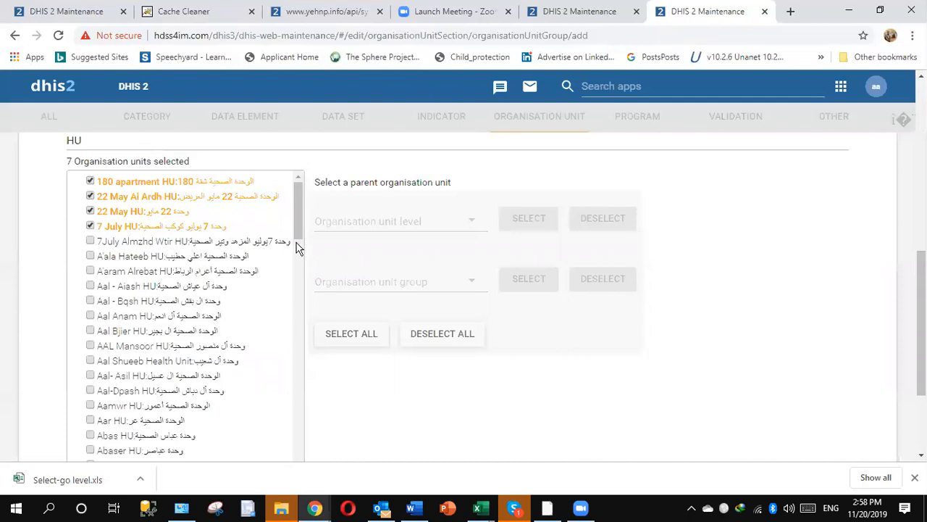
pyautogui.moveTo(297, 231)
pyautogui.mouseDown()
pyautogui.moveTo(293, 317)
pyautogui.moveTo(296, 218)
pyautogui.mouseUp()
pyautogui.click(106, 242)
pyautogui.click(101, 257)
pyautogui.scroll(-2, 785, 387)
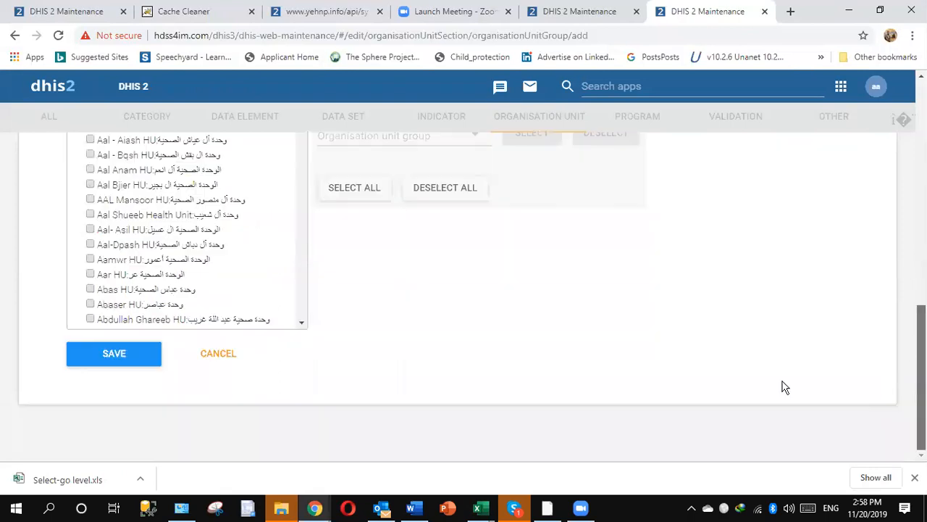
pyautogui.click(126, 356)
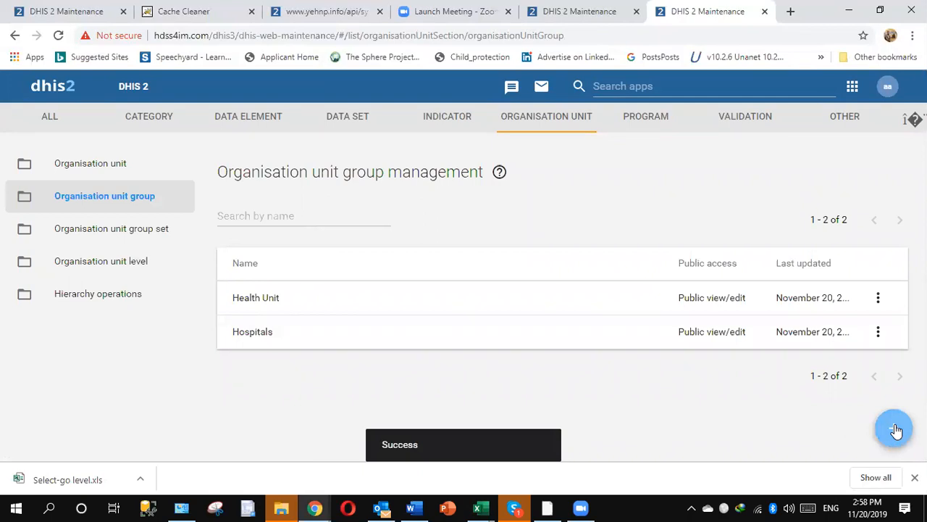
# - Start a third organisation unit group and name it Health Center
pyautogui.click(896, 429)
pyautogui.click(299, 288)
pyautogui.write('Health')
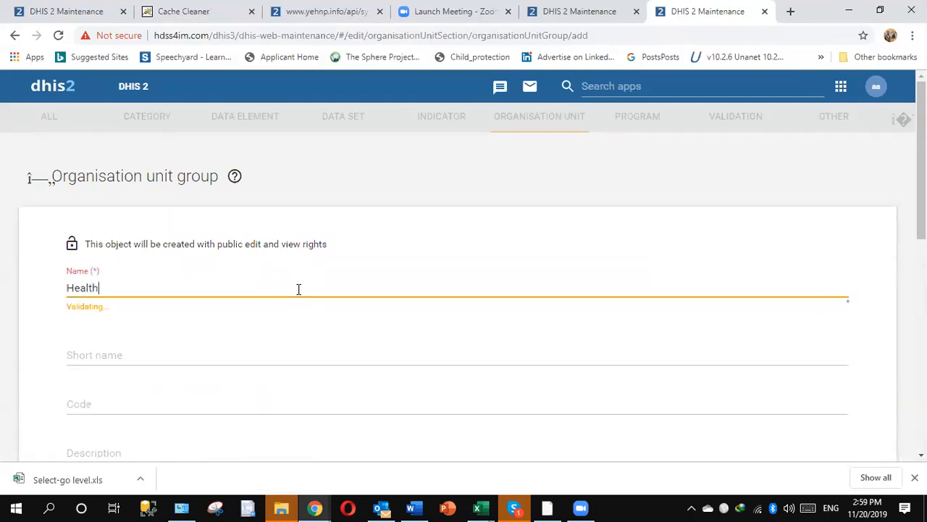
pyautogui.write(' Center')
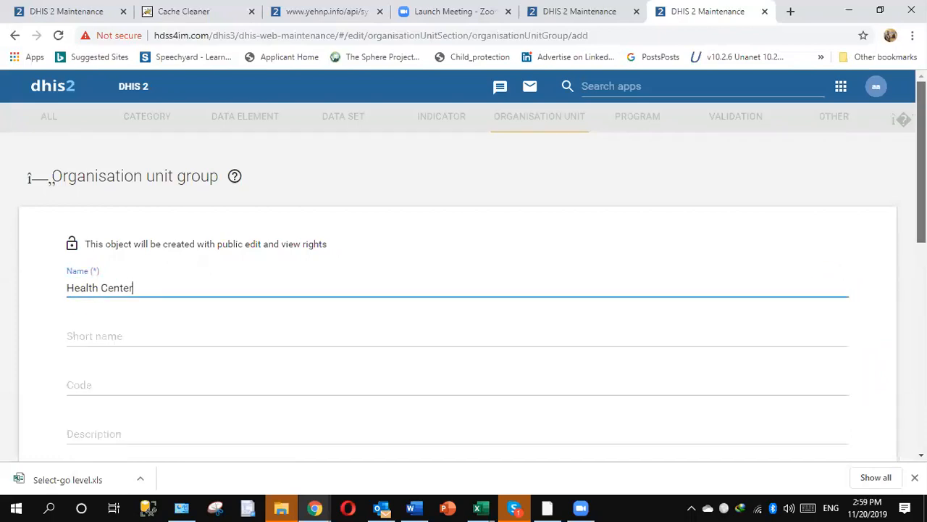
# - Filter the organisation units by HC, add 22 May - HC and the three 22 May HC units to the Health Center group and save it
pyautogui.scroll(-10, 899, 314)
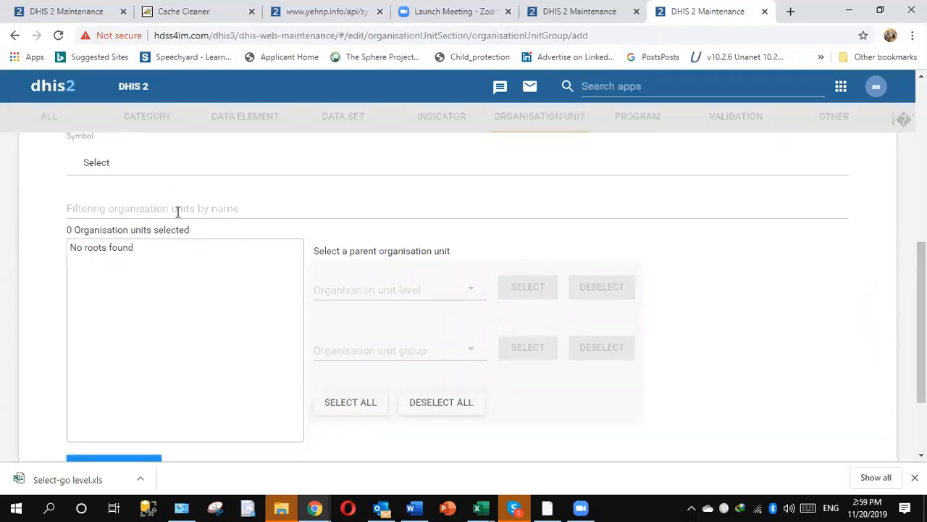
pyautogui.click(177, 210)
pyautogui.write('HC')
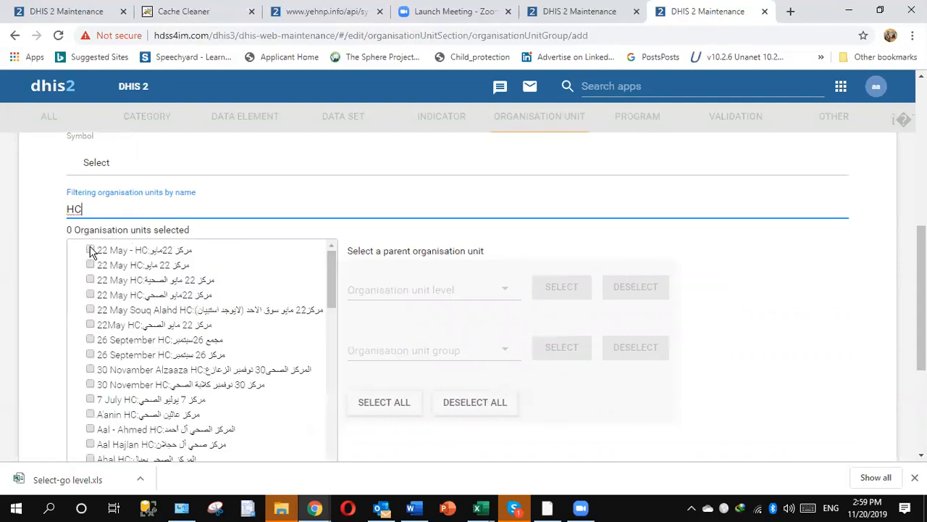
pyautogui.click(90, 250)
pyautogui.click(89, 265)
pyautogui.click(90, 280)
pyautogui.click(90, 295)
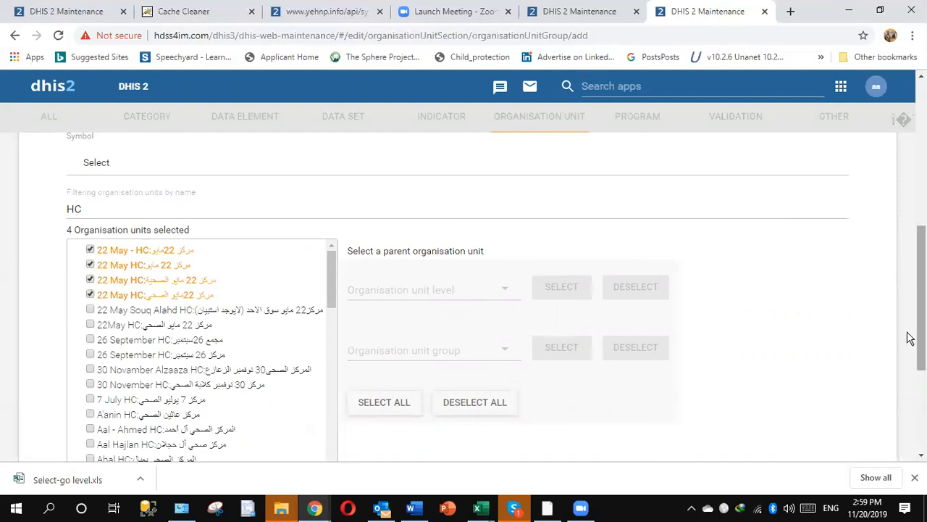
pyautogui.scroll(-3, 910, 338)
pyautogui.click(113, 353)
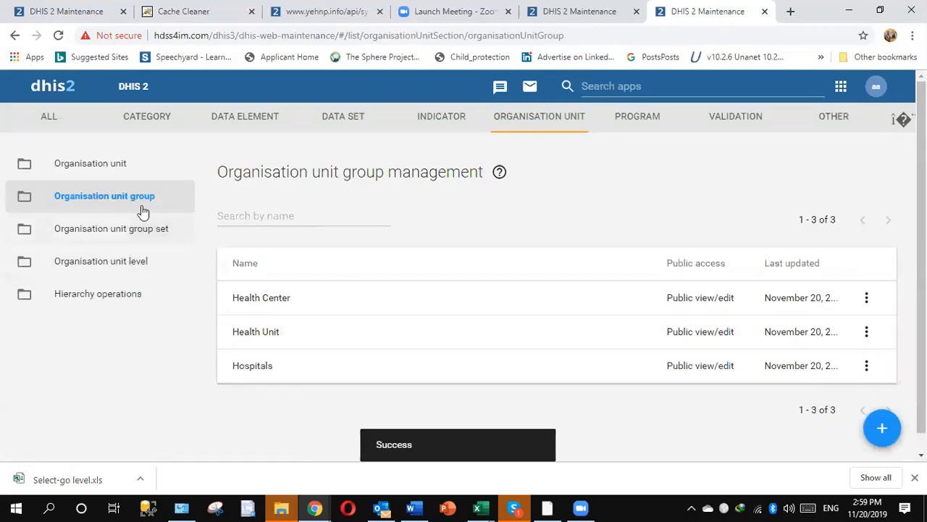
# - Start a new organisation unit group set and name it Health facility Type
pyautogui.click(148, 230)
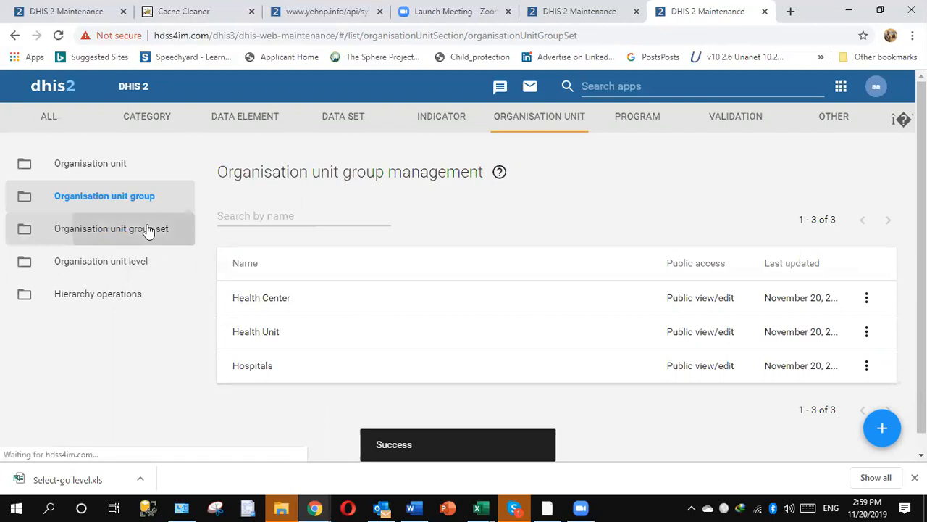
pyautogui.click(894, 428)
pyautogui.click(135, 282)
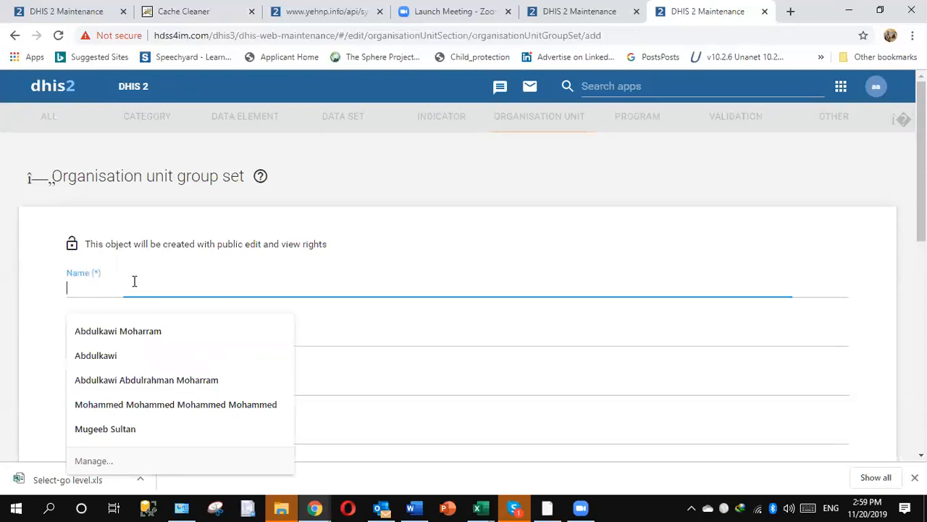
pyautogui.write('Heal')
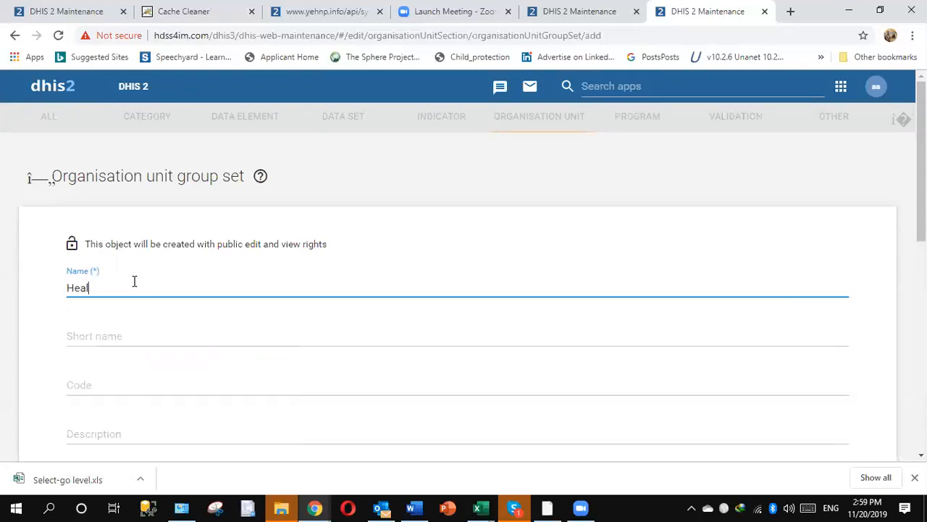
pyautogui.write('th facility')
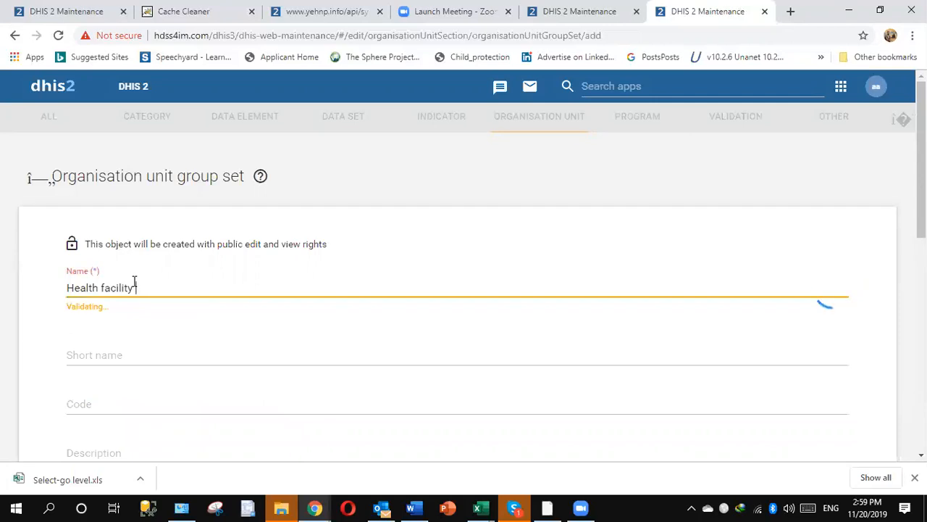
pyautogui.write(' le Type')
pyautogui.scroll(-2, 356, 356)
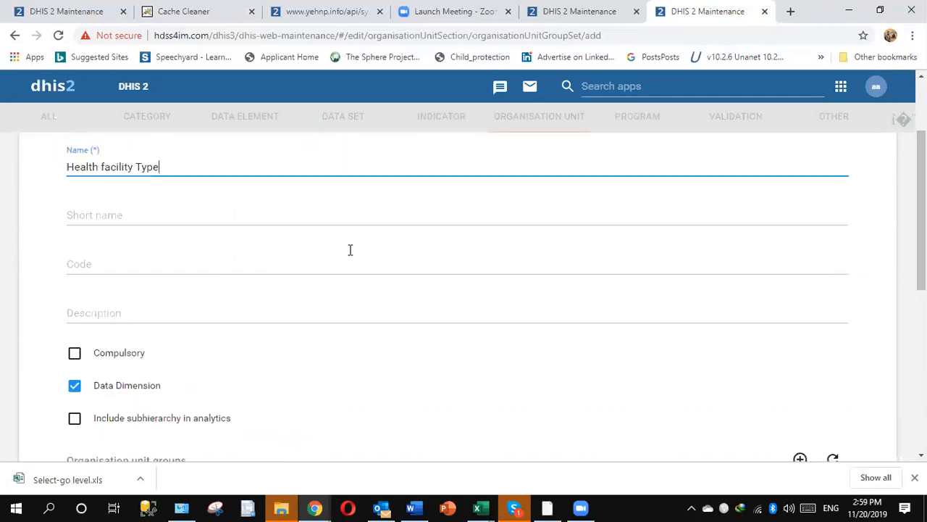
# - Copy the group set's name, Health facility Type, into its short name
pyautogui.doubleClick(152, 168)
pyautogui.click(106, 166)
pyautogui.hotkey('ctrl', 'a')
pyautogui.hotkey('ctrl', 'c')
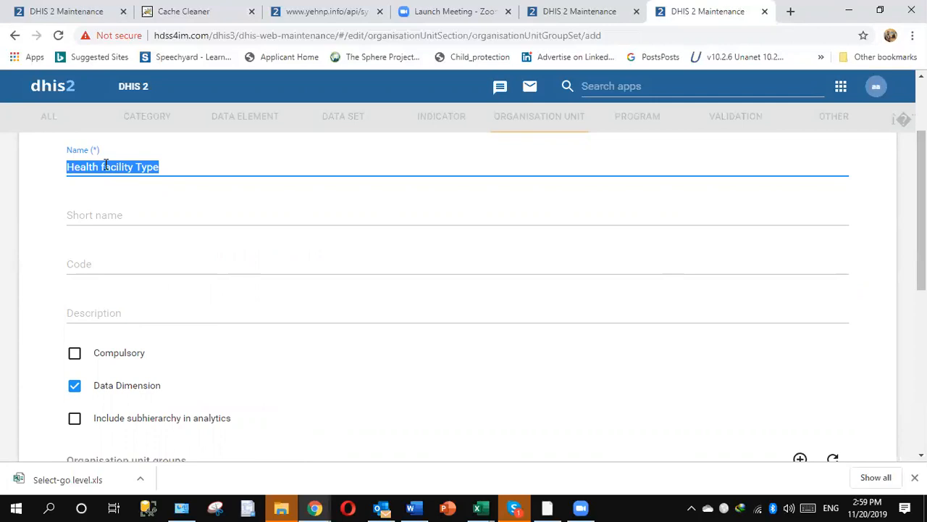
pyautogui.click(95, 209)
pyautogui.hotkey('ctrl', 'v')
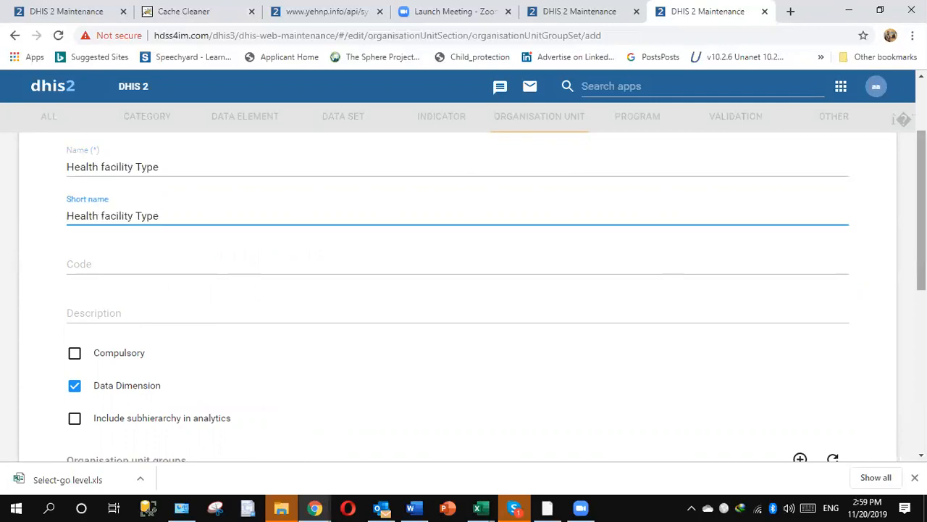
# - Switch to Book5 in Excel and examine which org unit groups are planned under the facility type group set
pyautogui.scroll(-2, 911, 295)
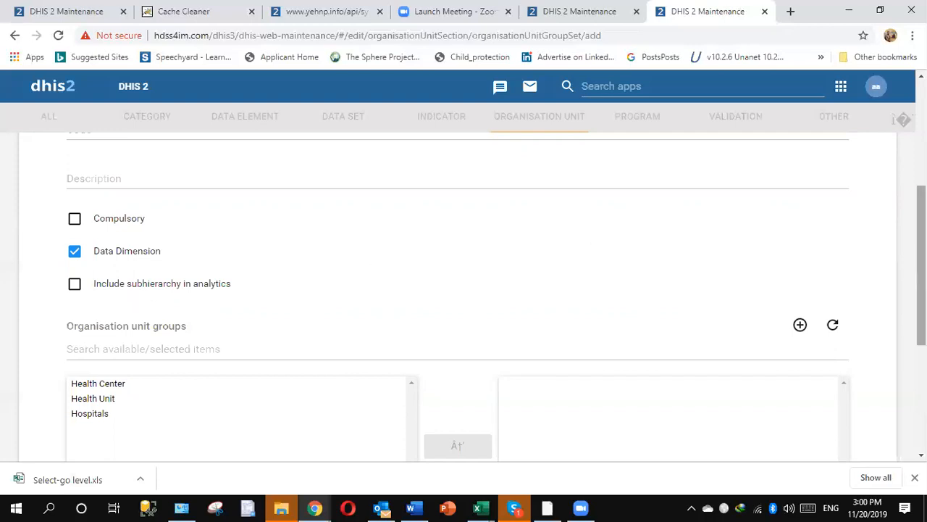
pyautogui.scroll(-1, 463, 290)
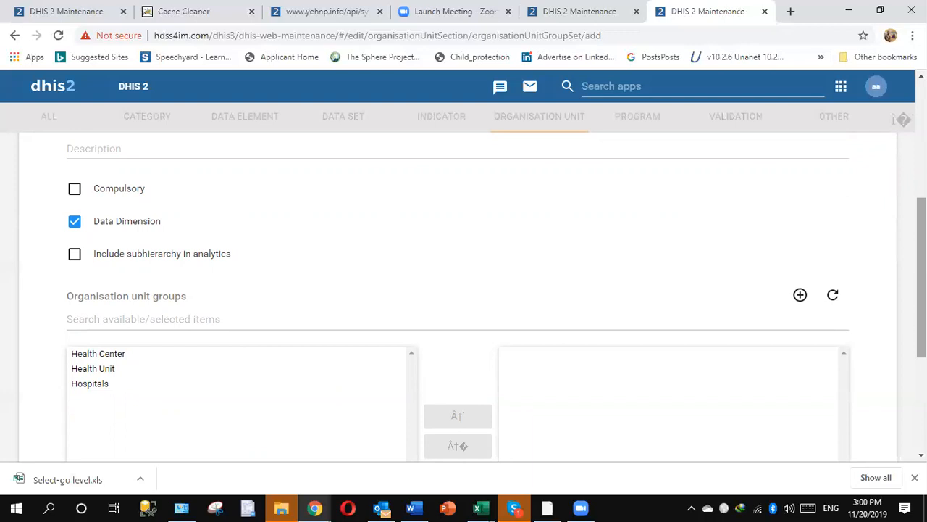
pyautogui.hotkey('alt', 'Tab')
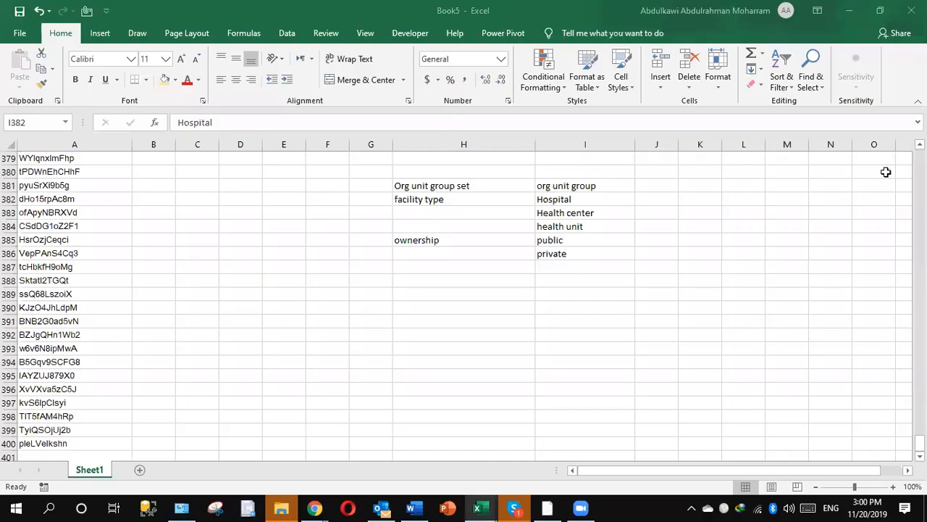
pyautogui.click(668, 200)
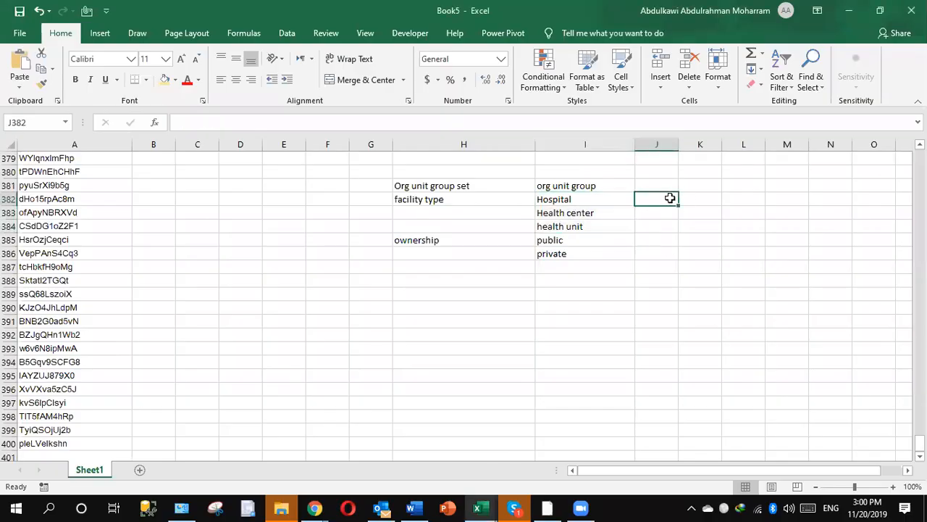
pyautogui.moveTo(595, 200); pyautogui.dragTo(594, 212)
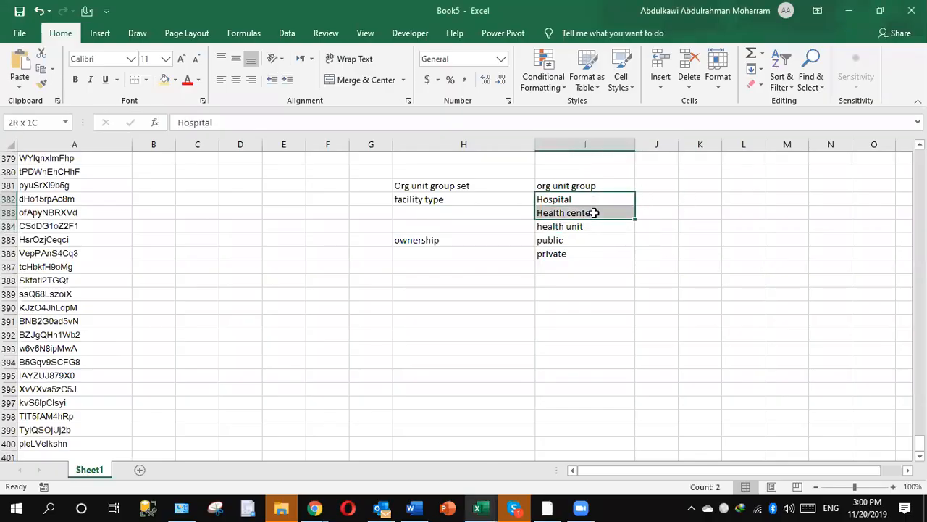
pyautogui.click(476, 211)
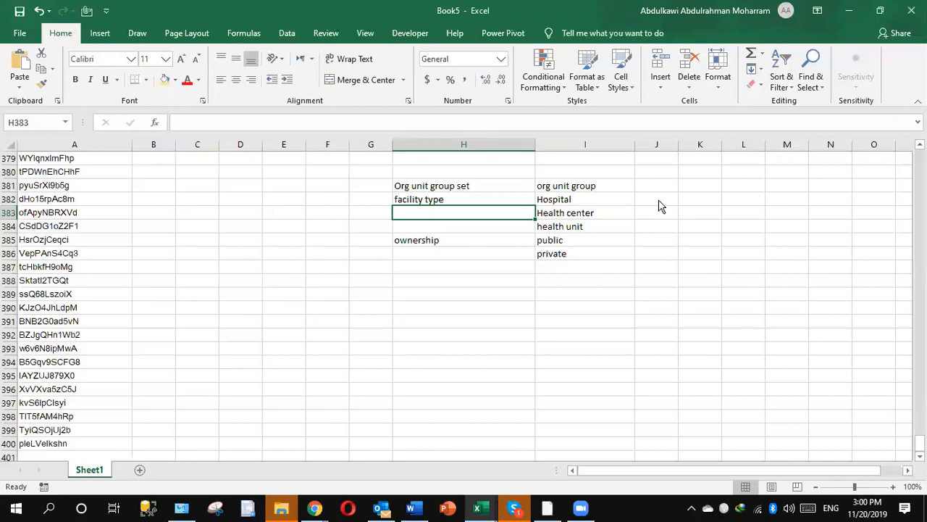
# - Switch back to DHIS 2, assign Health Center, Health Unit and Hospitals to the Health facility Type group set and save it
pyautogui.hotkey('alt', 'Tab')
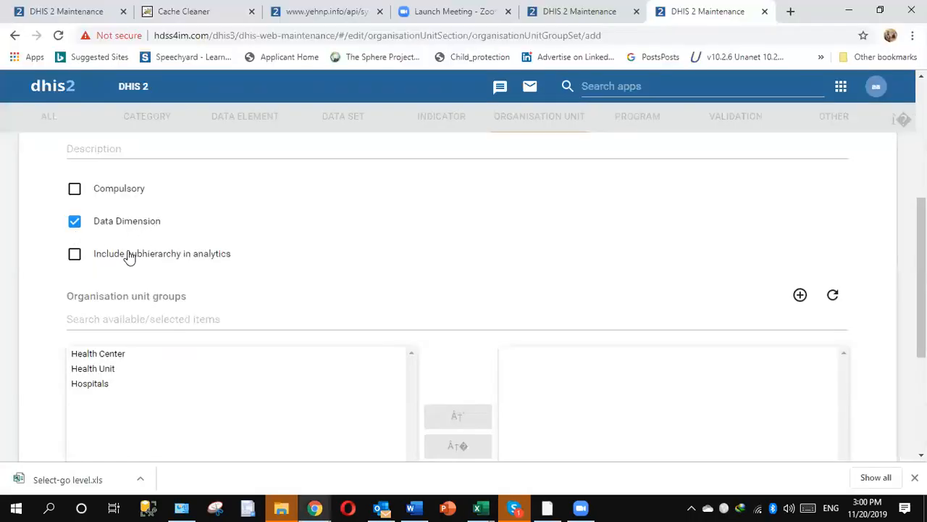
pyautogui.scroll(-2, 921, 275)
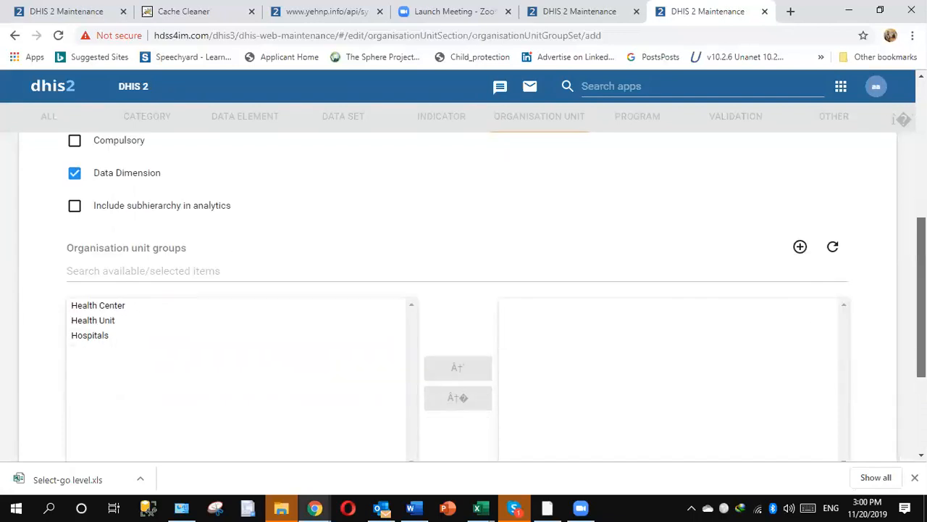
pyautogui.moveTo(922, 312); pyautogui.dragTo(922, 314)
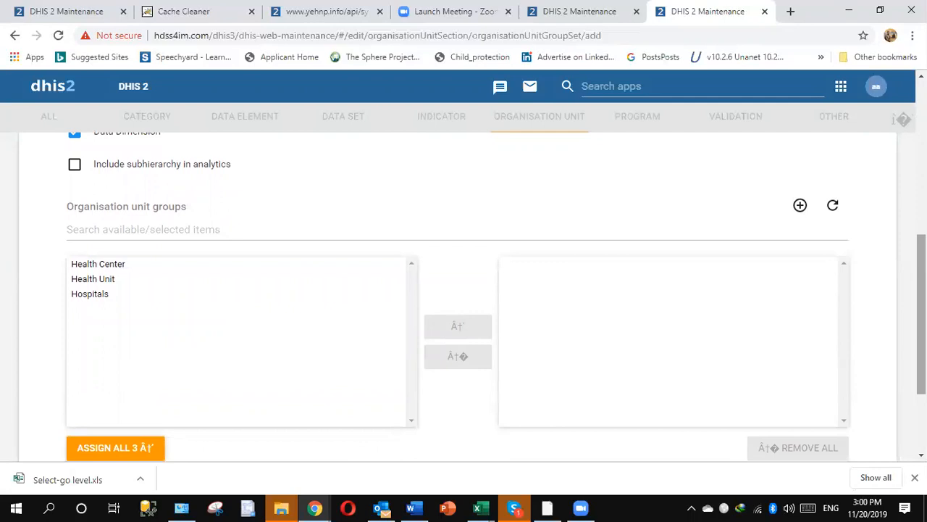
pyautogui.scroll(3, 464, 297)
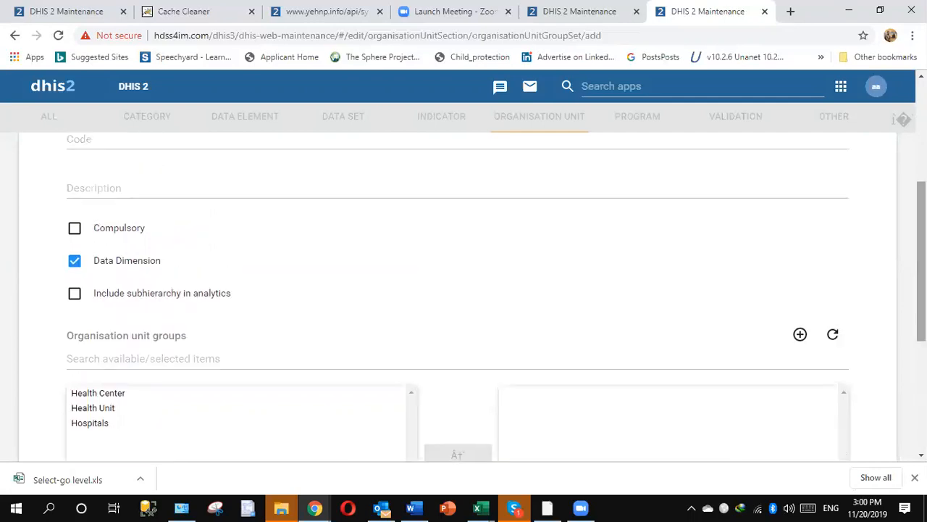
pyautogui.scroll(-3, 278, 290)
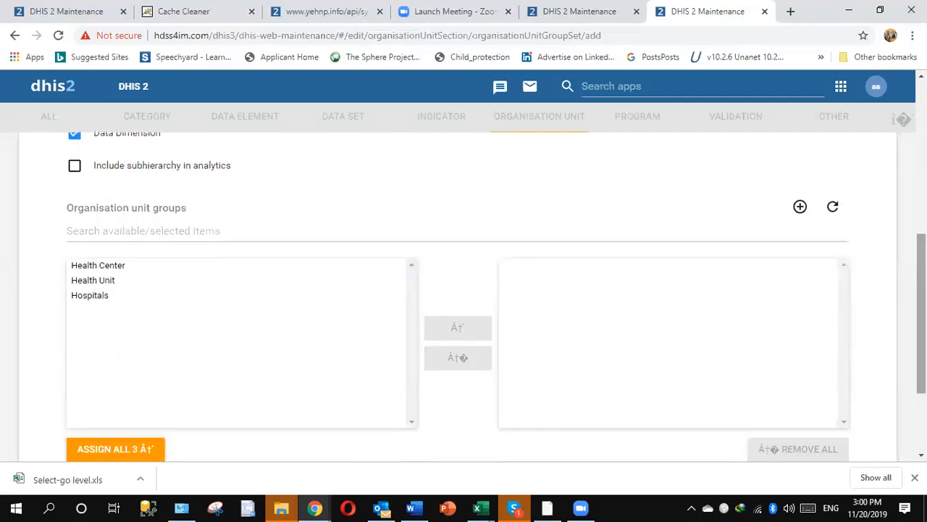
pyautogui.click(112, 272)
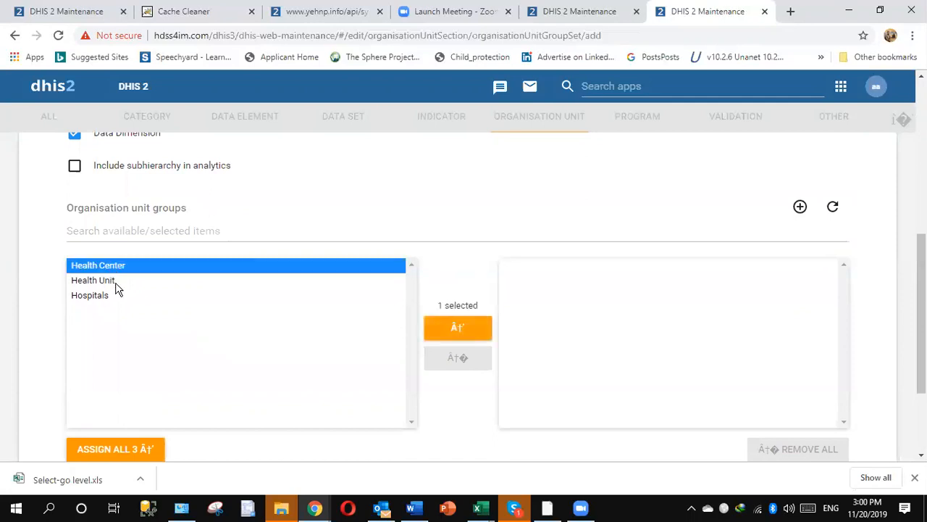
pyautogui.keyDown('ctrl'); pyautogui.click(97, 281); pyautogui.keyUp('ctrl')
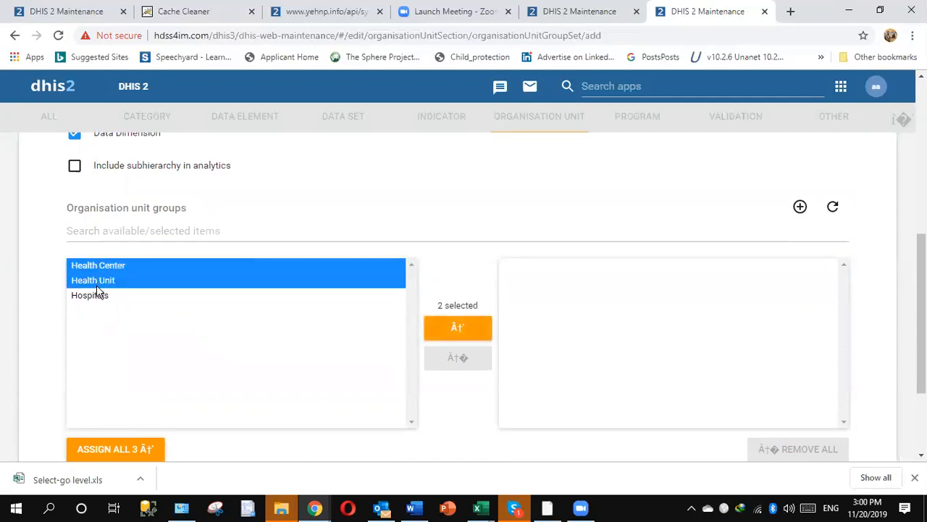
pyautogui.keyDown('ctrl'); pyautogui.click(98, 292); pyautogui.keyUp('ctrl')
pyautogui.click(449, 327)
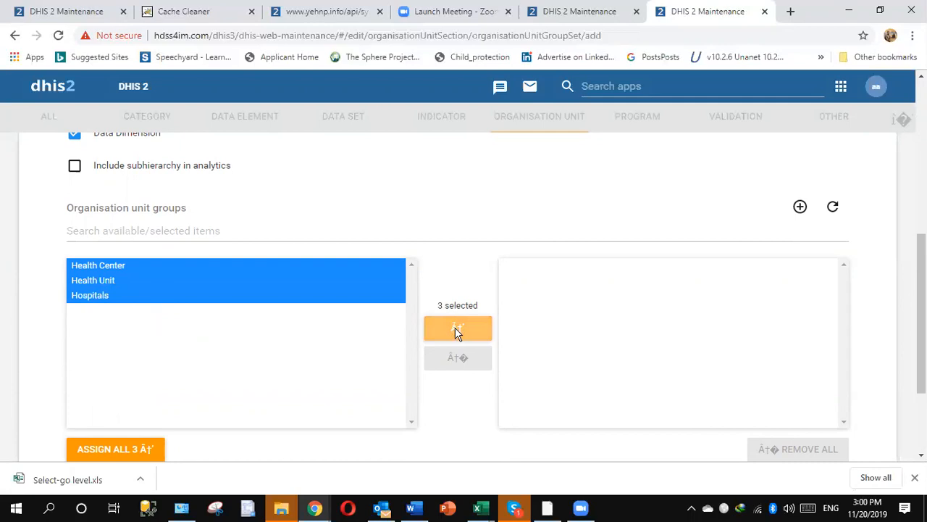
pyautogui.scroll(-1, 920, 327)
pyautogui.scroll(-3, 313, 405)
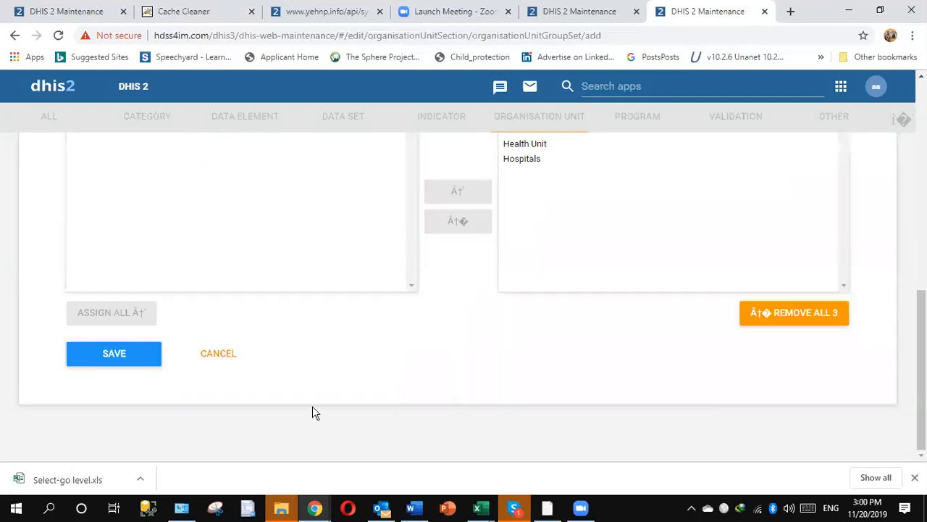
pyautogui.click(133, 353)
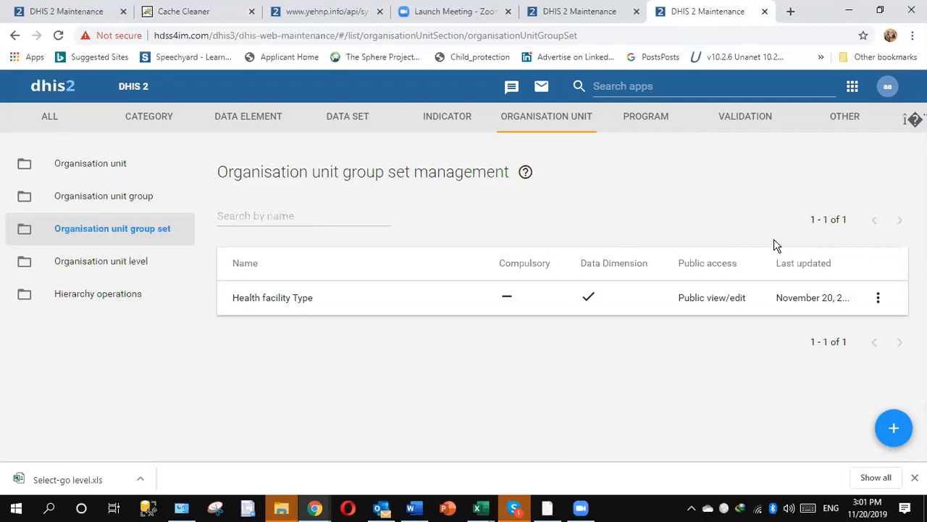
pyautogui.doubleClick(455, 172)
pyautogui.tripleClick(455, 171)
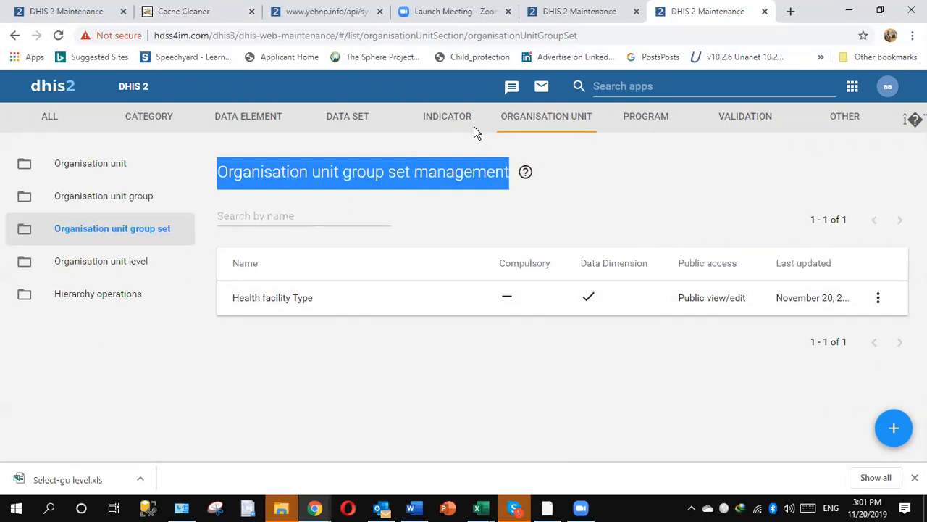
pyautogui.click(584, 508)
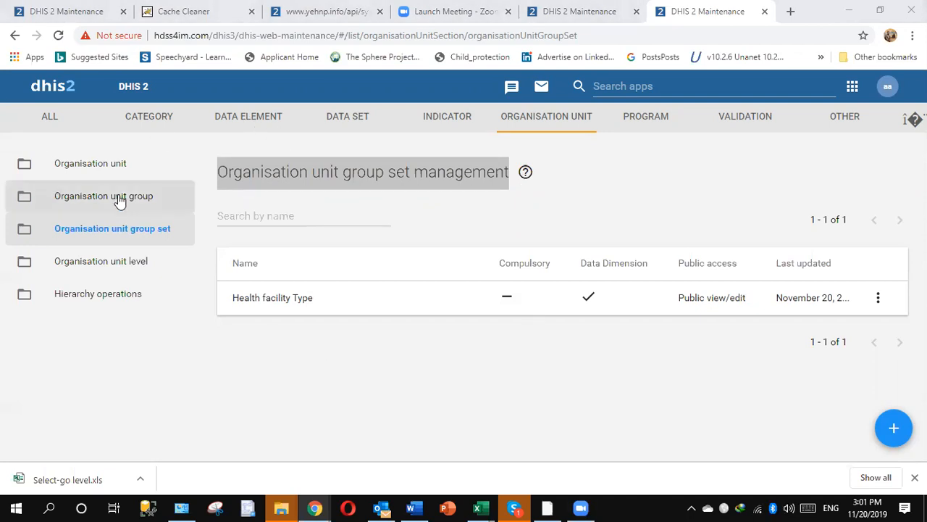
# - Go to organisation unit management and collapse the Al Mahfad and Abyan branches of the Yemen hierarchy
pyautogui.click(105, 169)
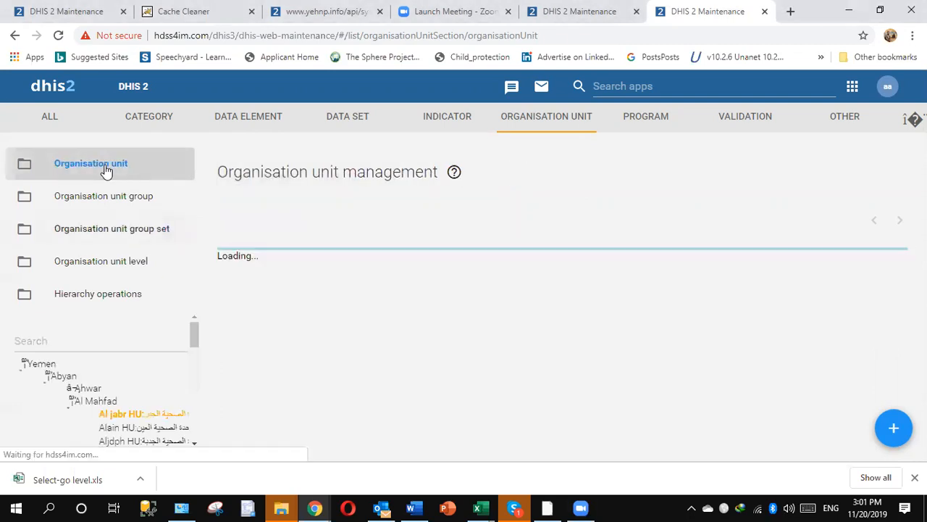
pyautogui.click(72, 402)
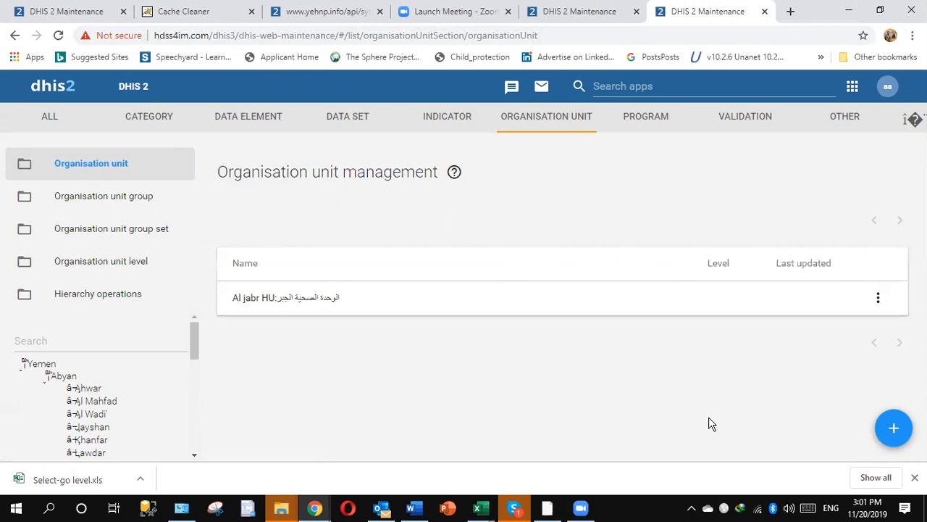
pyautogui.click(692, 508)
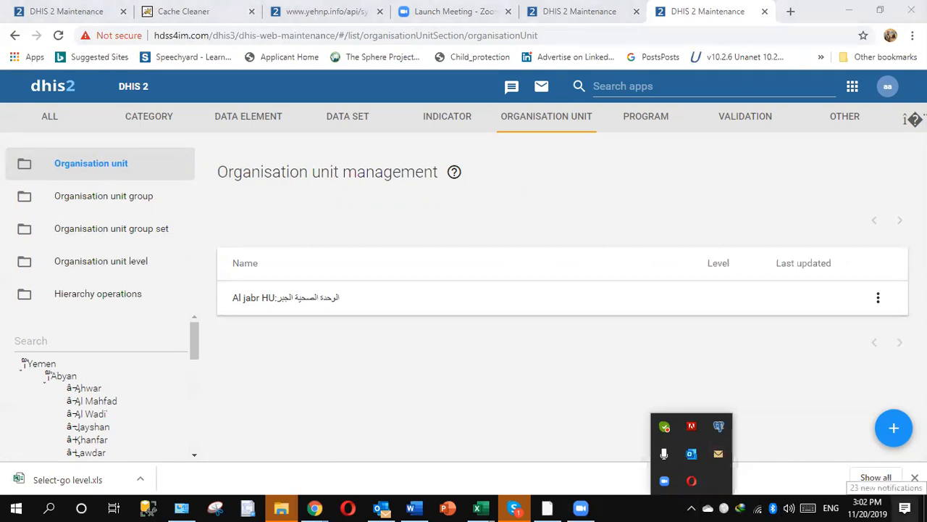
pyautogui.click(739, 441)
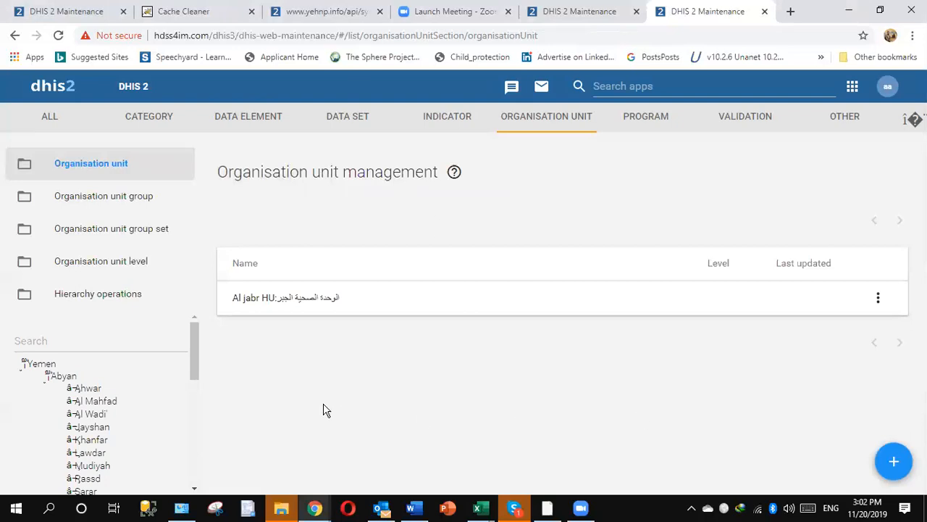
pyautogui.moveTo(193, 349); pyautogui.dragTo(190, 329)
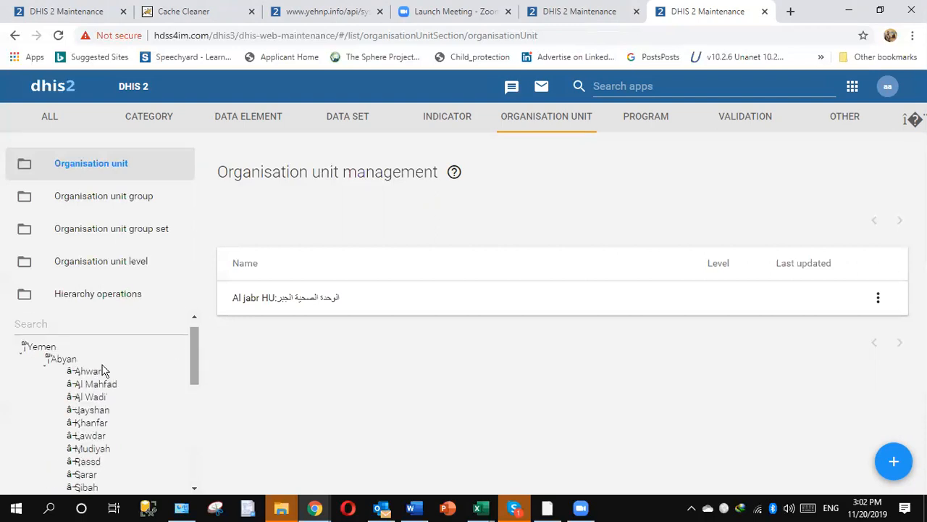
pyautogui.click(46, 360)
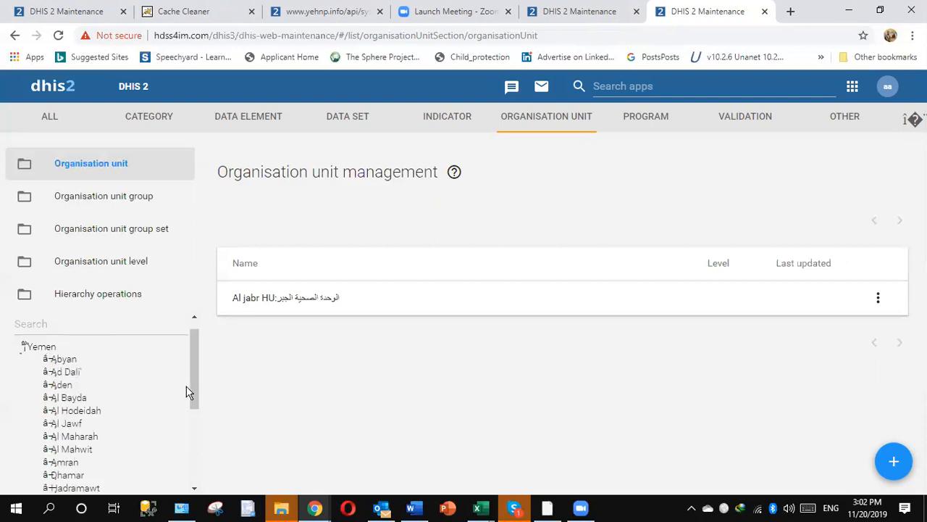
# - Open Remote Desktop Connection and move its window aside over the organisation unit list
pyautogui.moveTo(194, 392); pyautogui.dragTo(185, 428)
pyautogui.moveTo(202, 364); pyautogui.dragTo(203, 366)
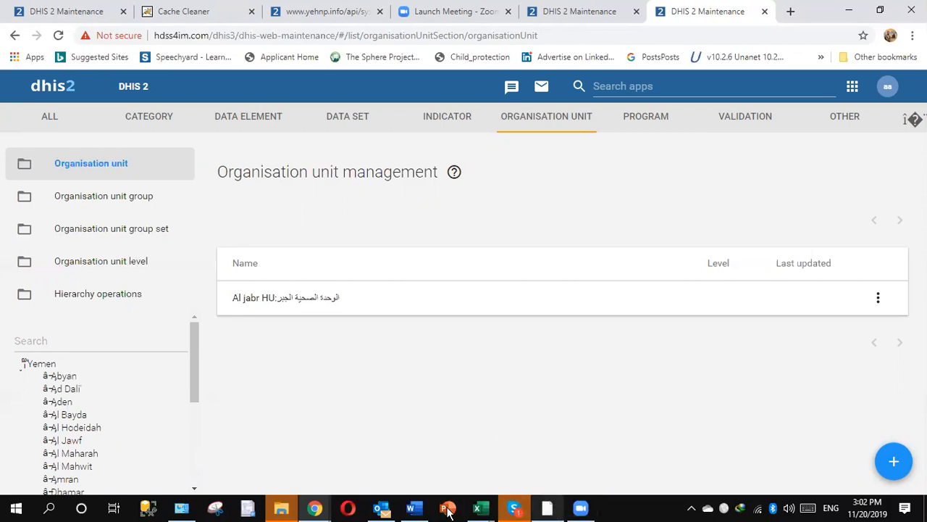
pyautogui.click(49, 509)
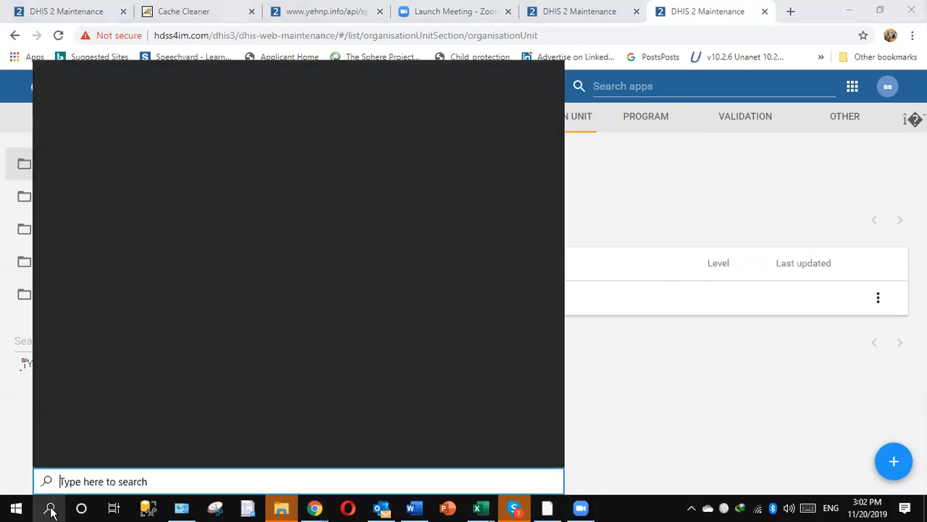
pyautogui.write('r')
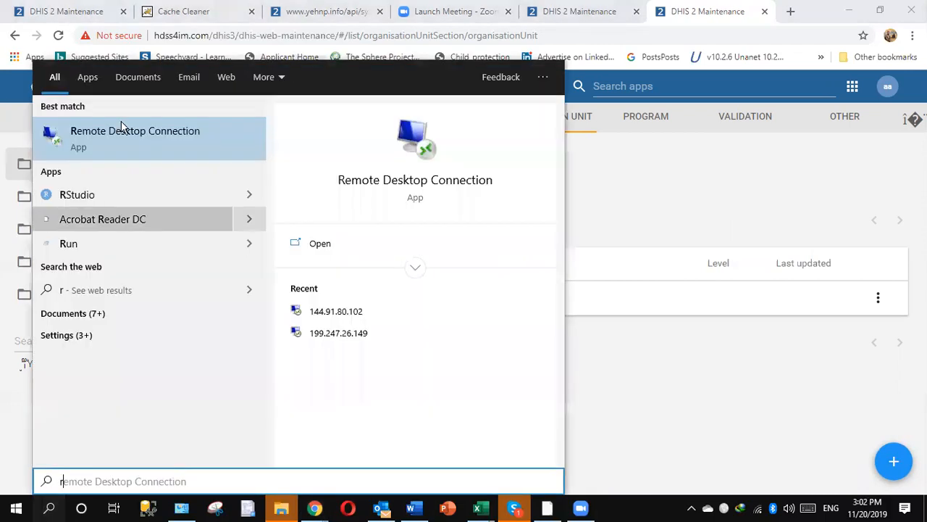
pyautogui.click(122, 129)
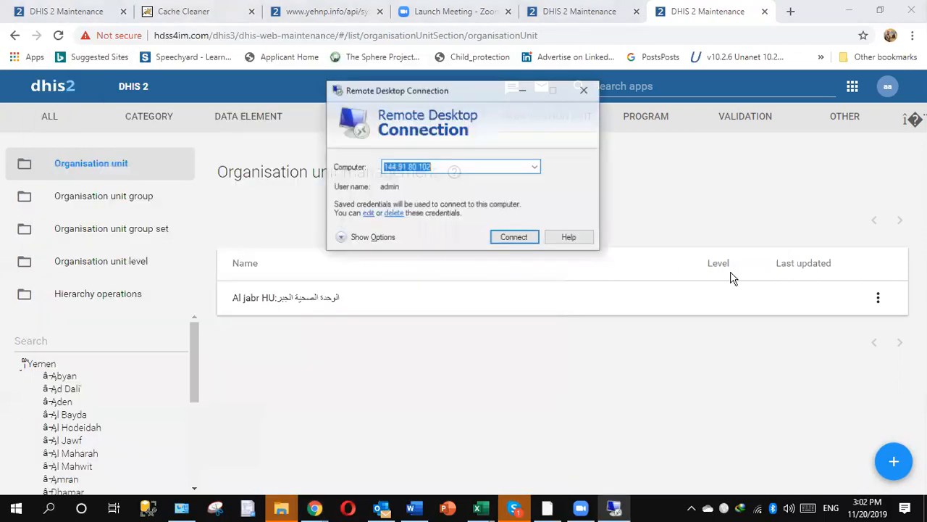
pyautogui.moveTo(441, 105); pyautogui.dragTo(196, 153)
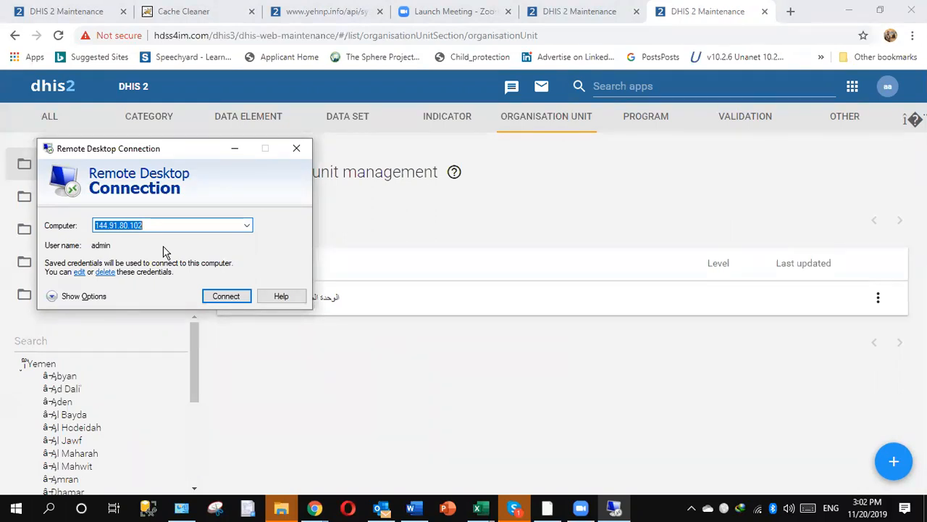
# - Return to DHIS 2, expand Abyan and Ahwar, list Ahwar's organisation units and show the available actions for the Ahwr H facility
pyautogui.click(194, 378)
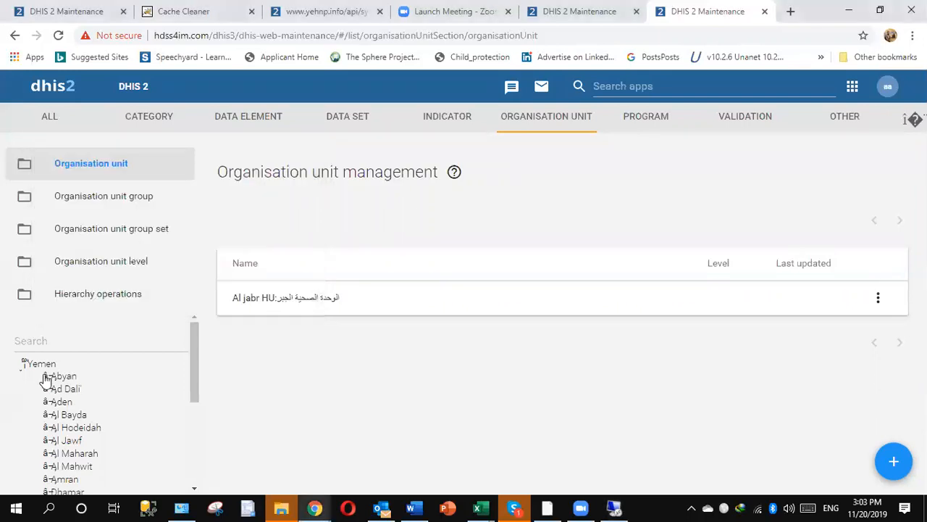
pyautogui.click(46, 376)
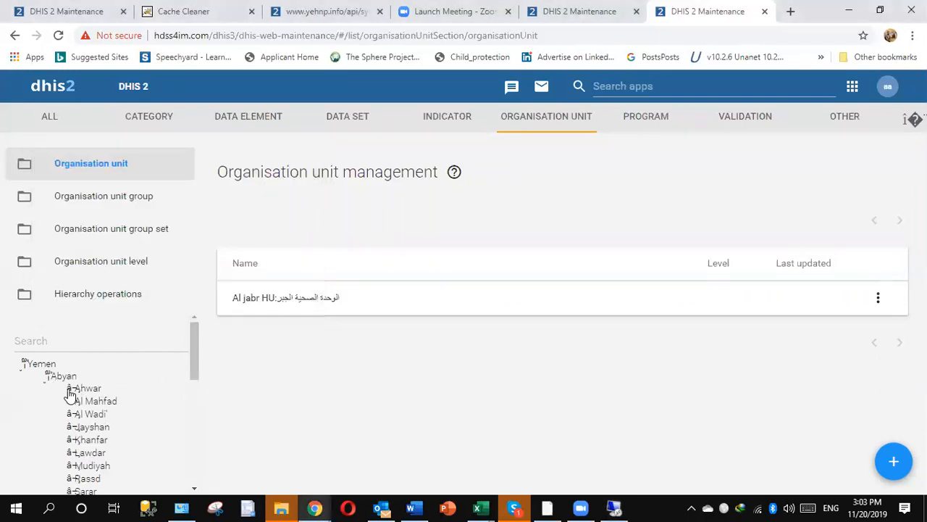
pyautogui.click(70, 388)
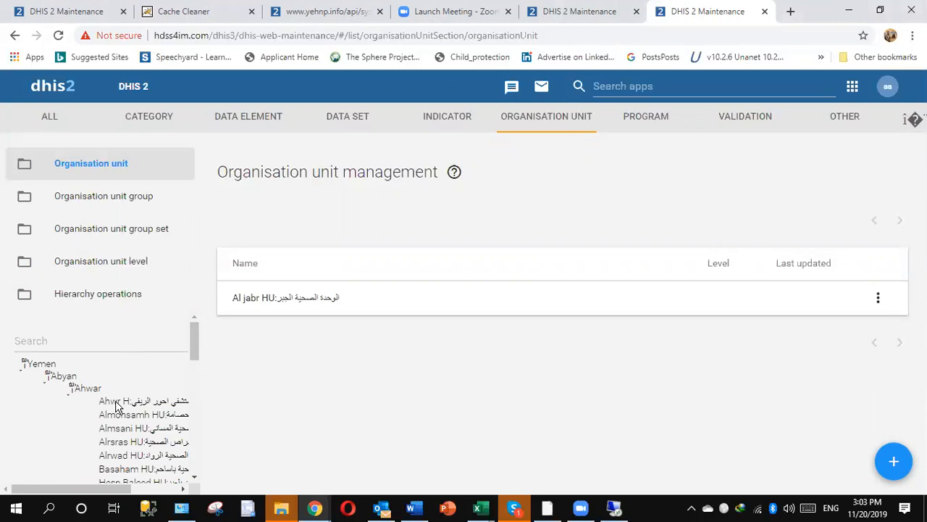
pyautogui.click(116, 404)
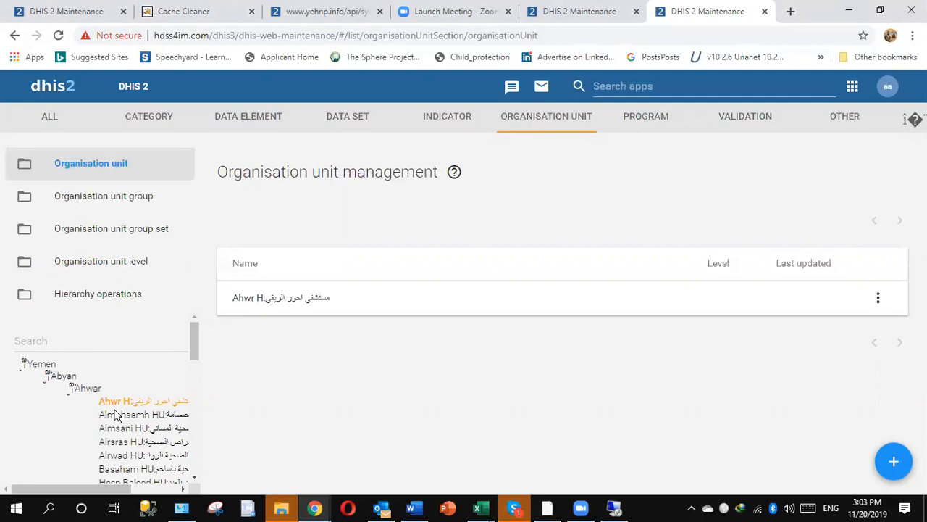
pyautogui.click(87, 389)
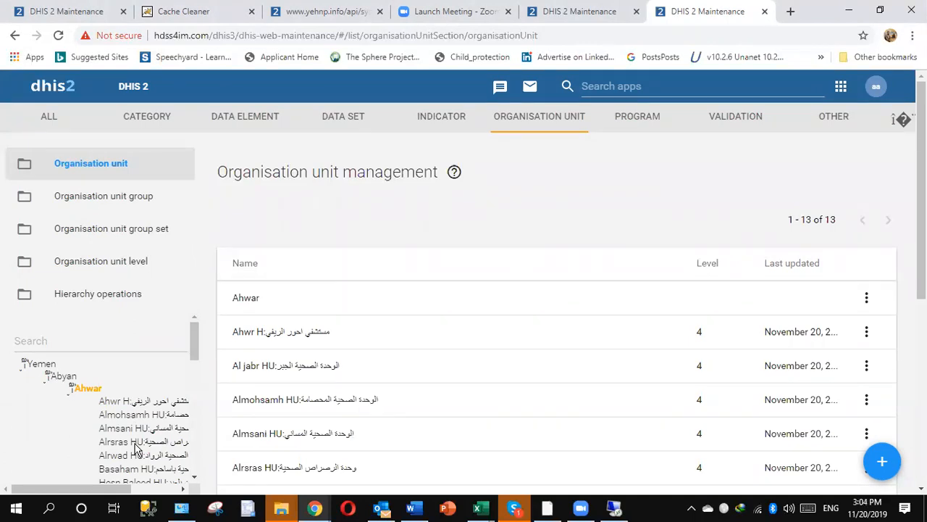
pyautogui.click(114, 402)
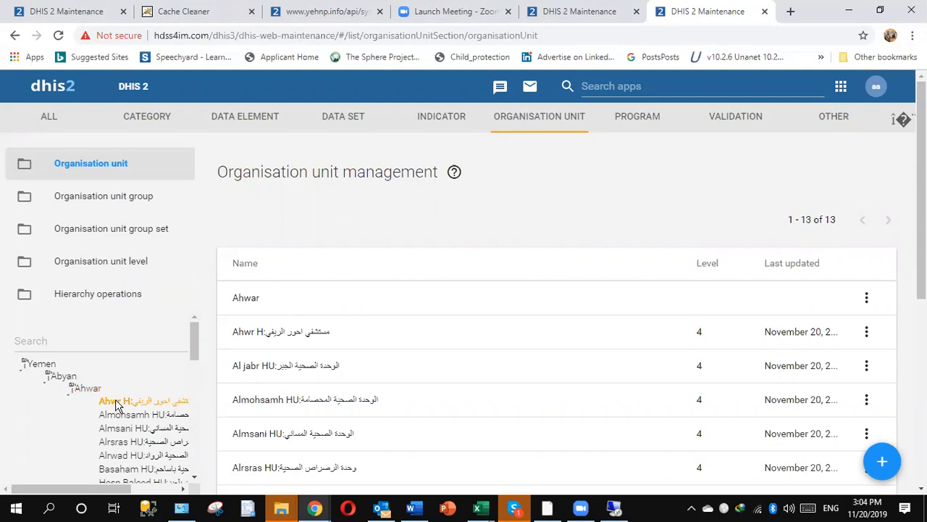
pyautogui.click(91, 391)
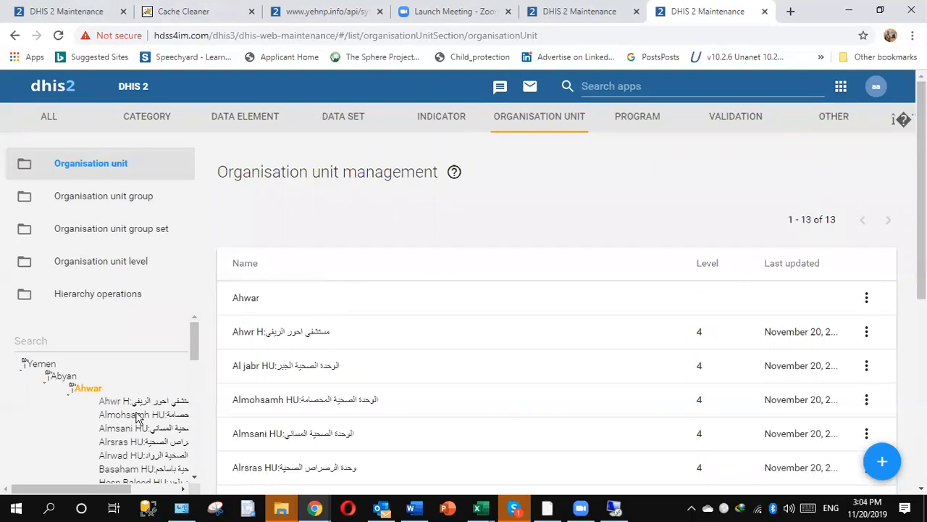
pyautogui.click(867, 331)
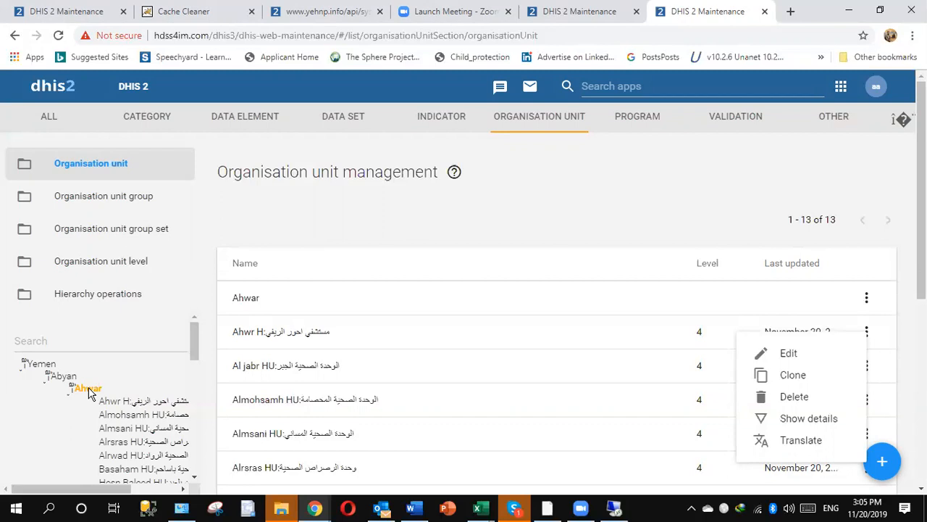
# - Switch to Remote Desktop Connection and connect to the computer 144.91.80.102 with the saved credentials
pyautogui.click(614, 510)
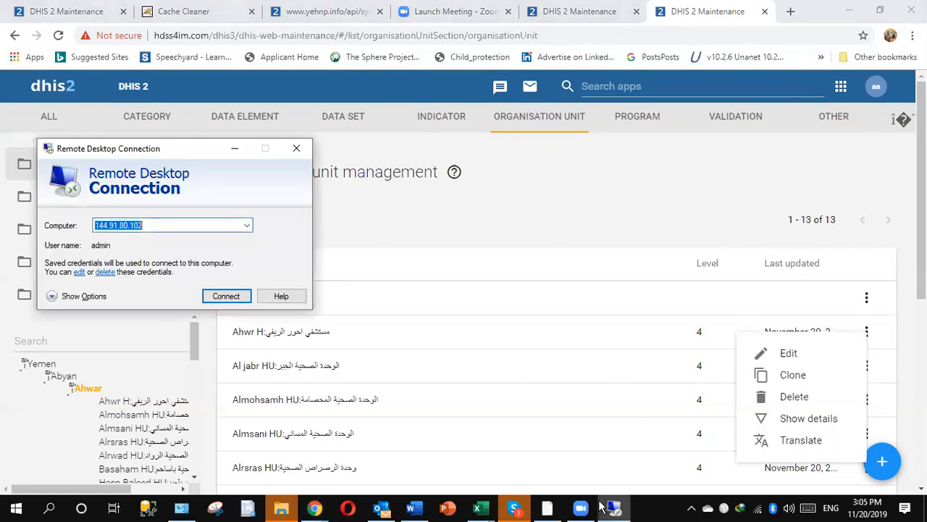
pyautogui.click(234, 299)
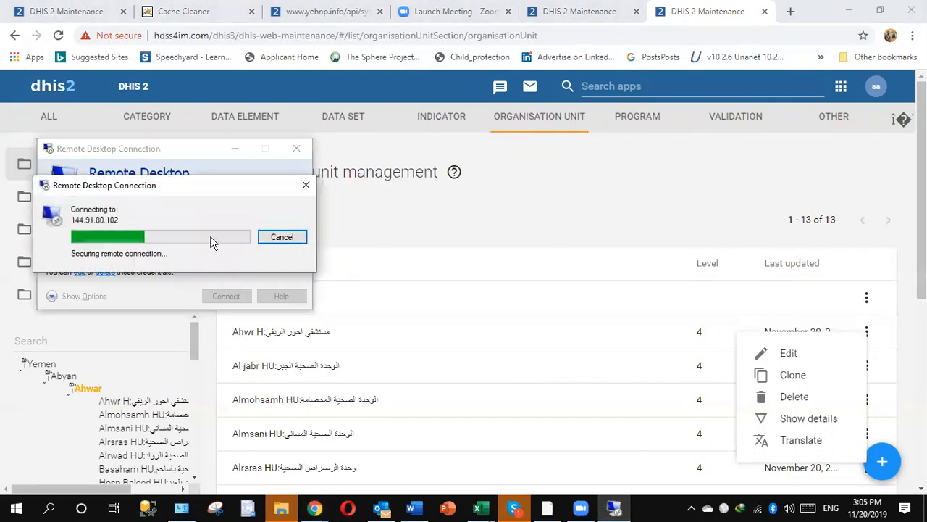
pyautogui.click(209, 342)
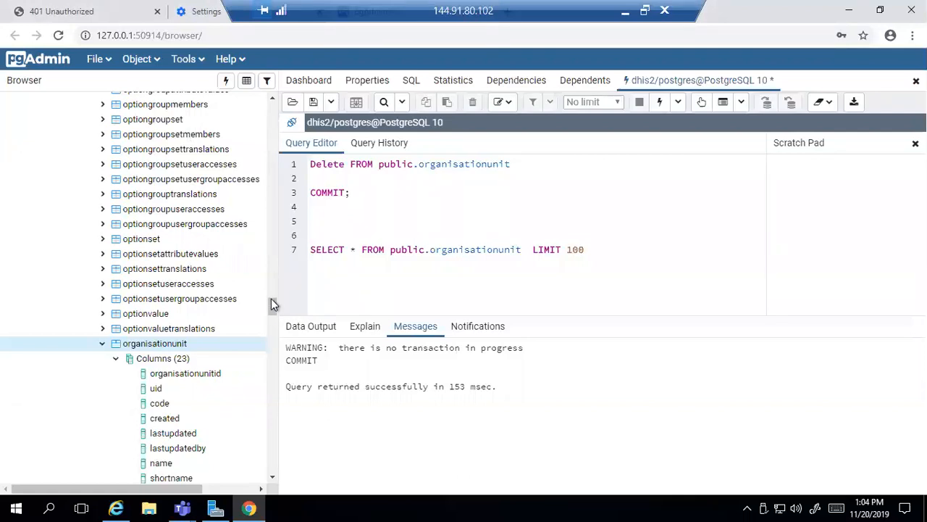
# - In pgAdmin on the remote computer, collapse the dhis2 database and expand the dhis3 database down to its public schema
pyautogui.click(271, 154)
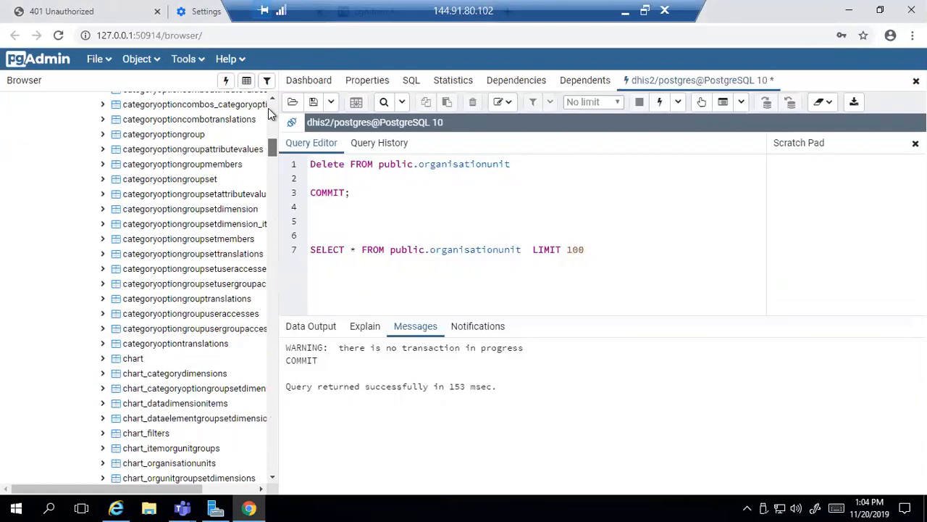
pyautogui.scroll(15, 268, 108)
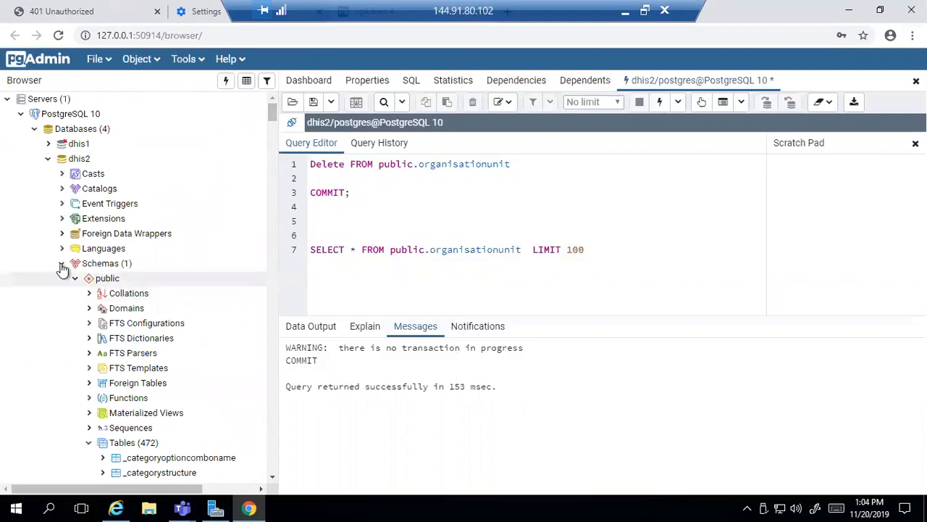
pyautogui.click(49, 158)
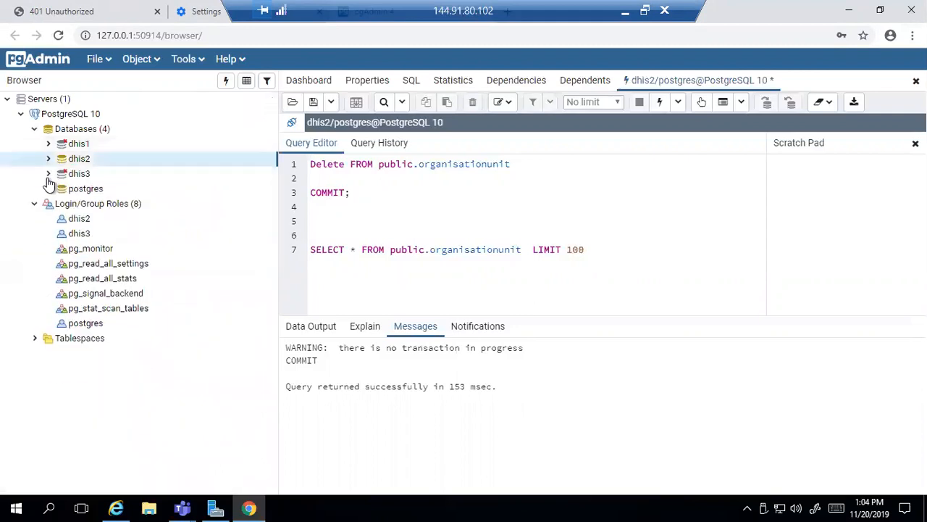
pyautogui.click(47, 174)
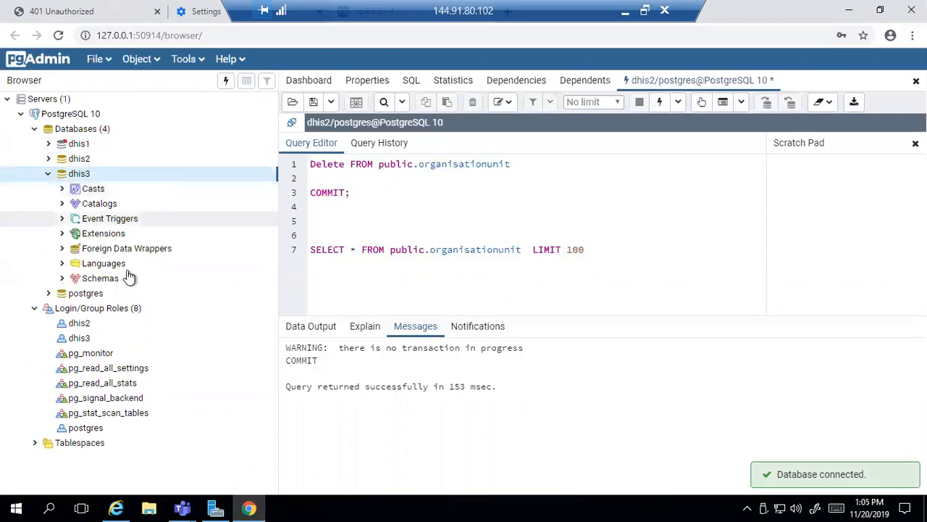
pyautogui.click(63, 280)
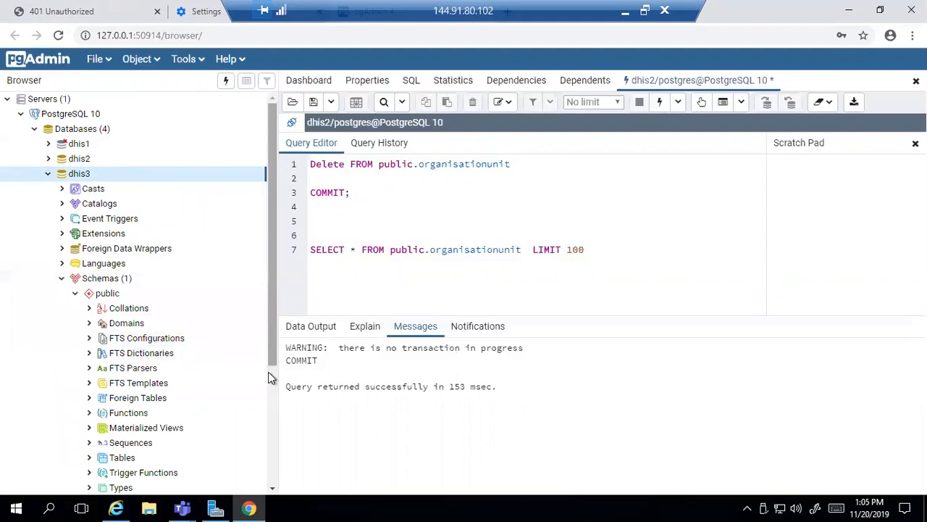
# - Expand the tables of the dhis3 public schema and locate the organisationunit table
pyautogui.scroll(-1, 269, 375)
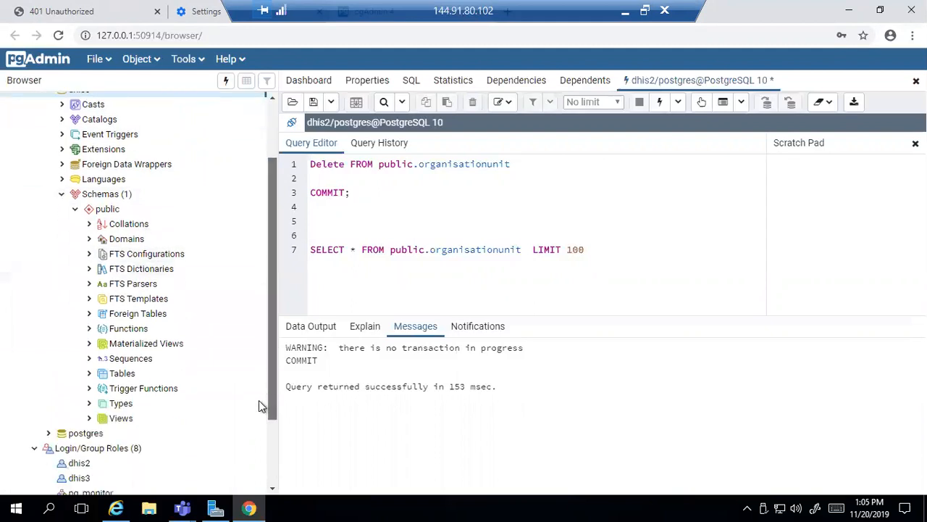
pyautogui.click(89, 401)
pyautogui.moveTo(269, 288); pyautogui.dragTo(257, 361)
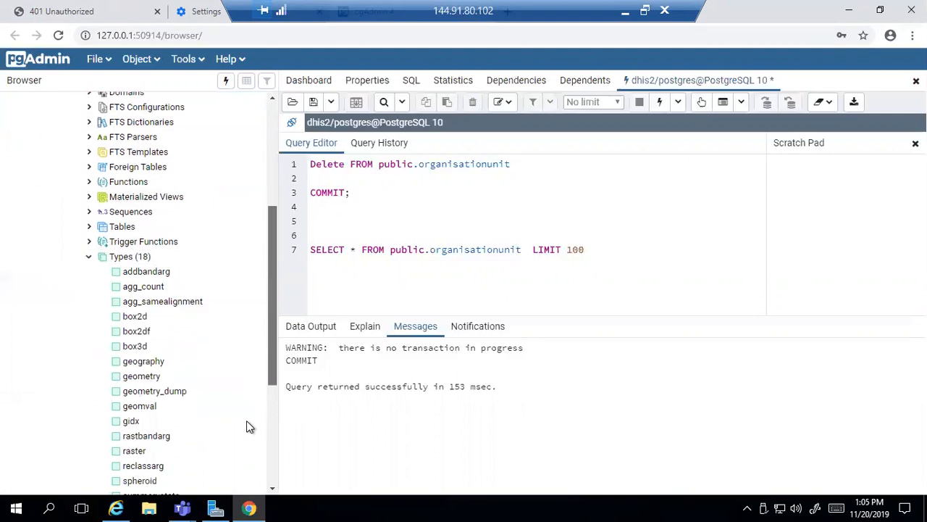
pyautogui.scroll(-2, 273, 420)
pyautogui.moveTo(272, 393); pyautogui.dragTo(270, 308)
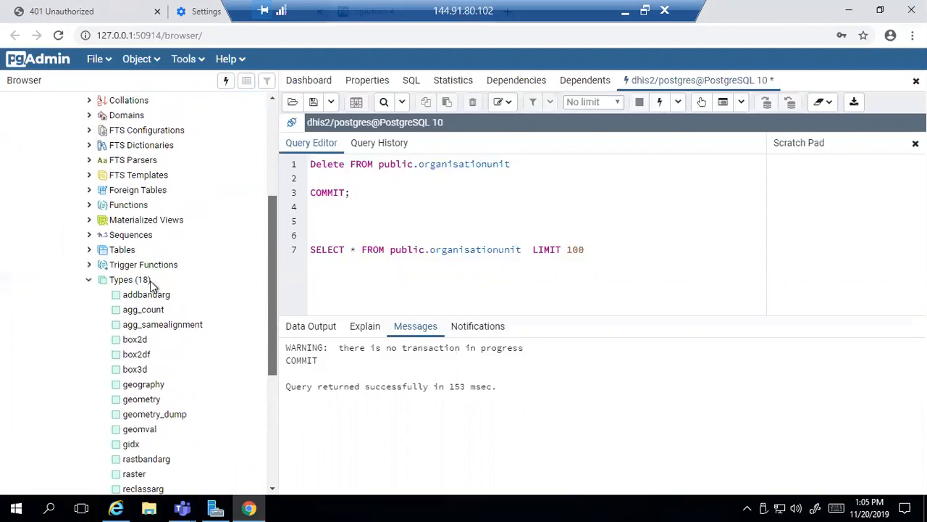
pyautogui.click(88, 250)
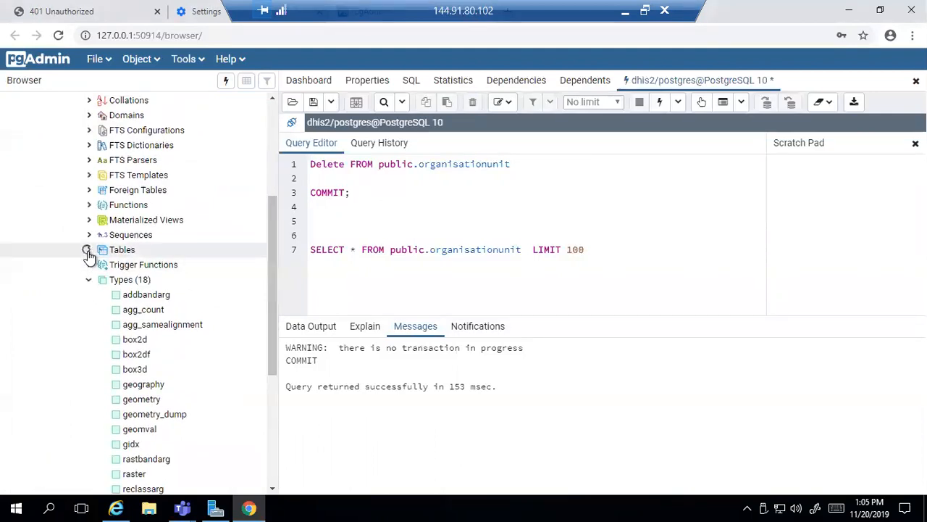
pyautogui.scroll(-15, 273, 250)
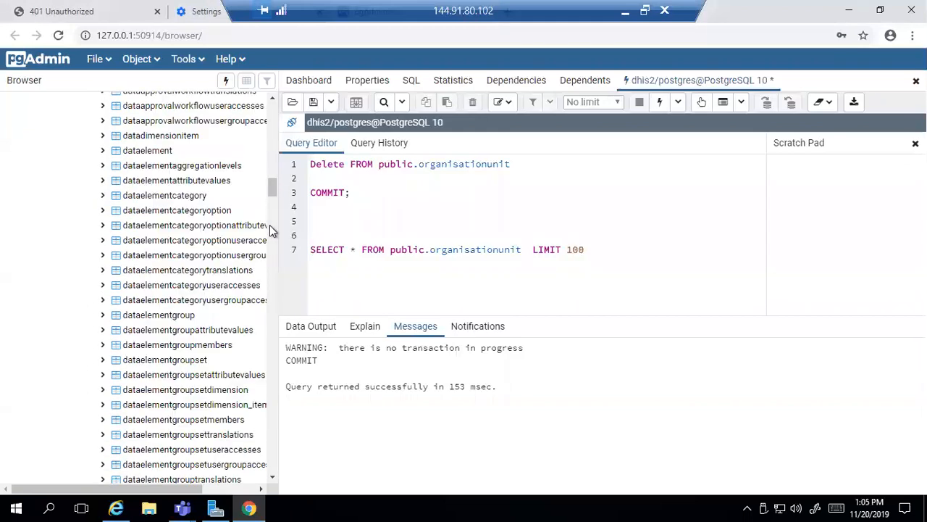
pyautogui.scroll(-20, 269, 225)
pyautogui.scroll(-20, 268, 307)
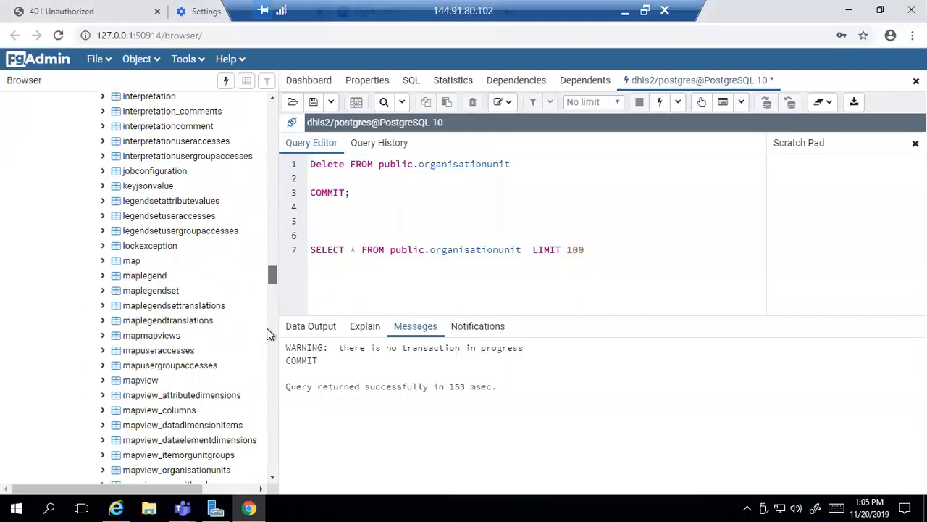
pyautogui.scroll(3, 268, 316)
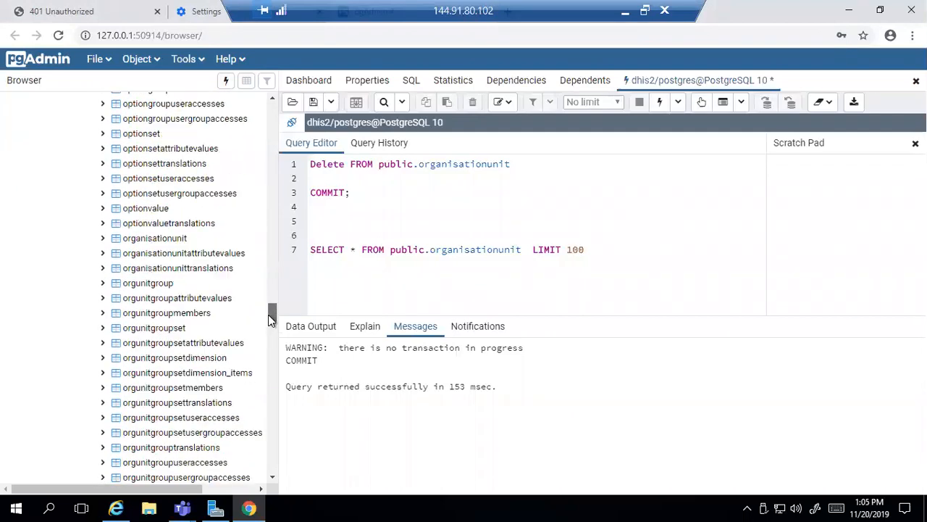
pyautogui.scroll(2, 268, 313)
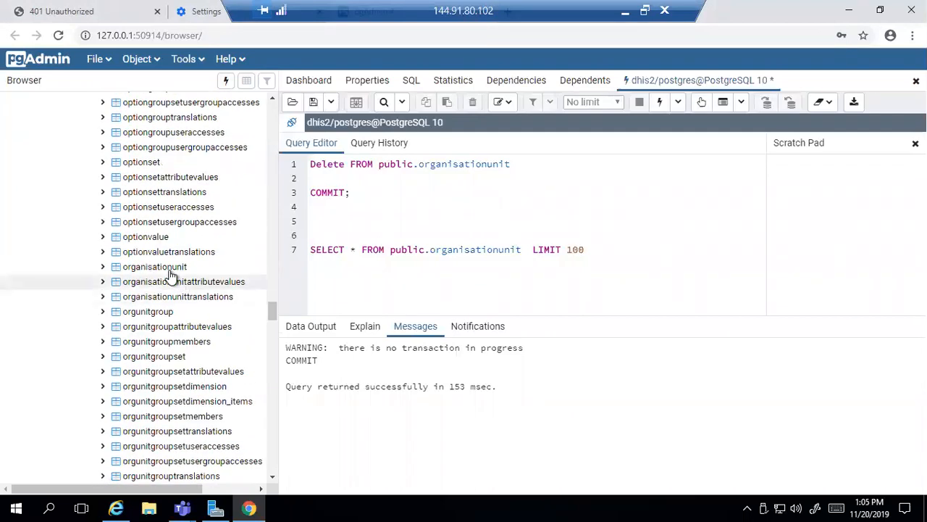
# - Display the first 100 rows of the organisationunit table in the dhis3 database
pyautogui.click(171, 274)
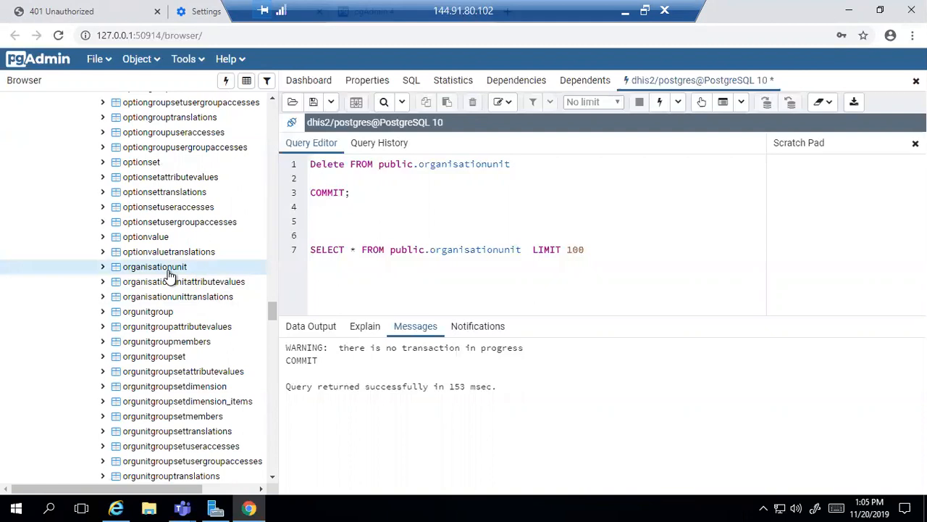
pyautogui.rightClick(170, 276)
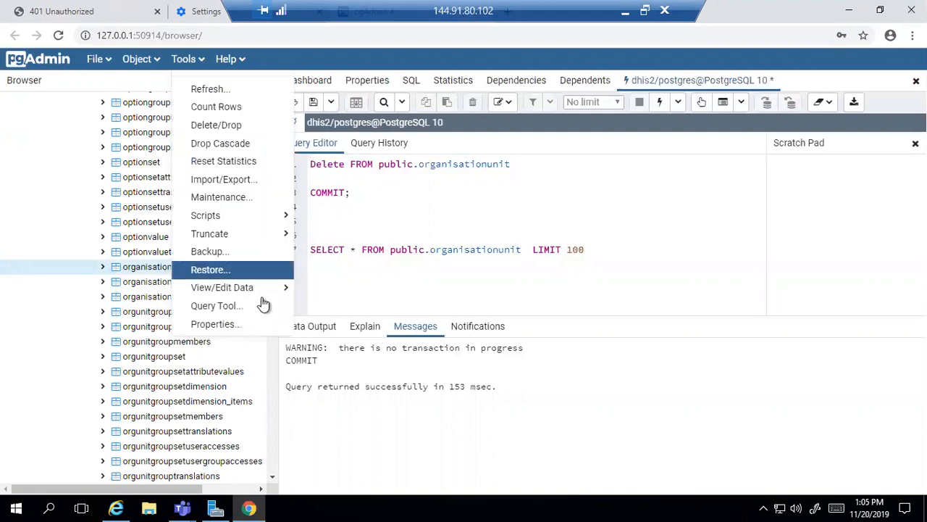
pyautogui.moveTo(265, 288)
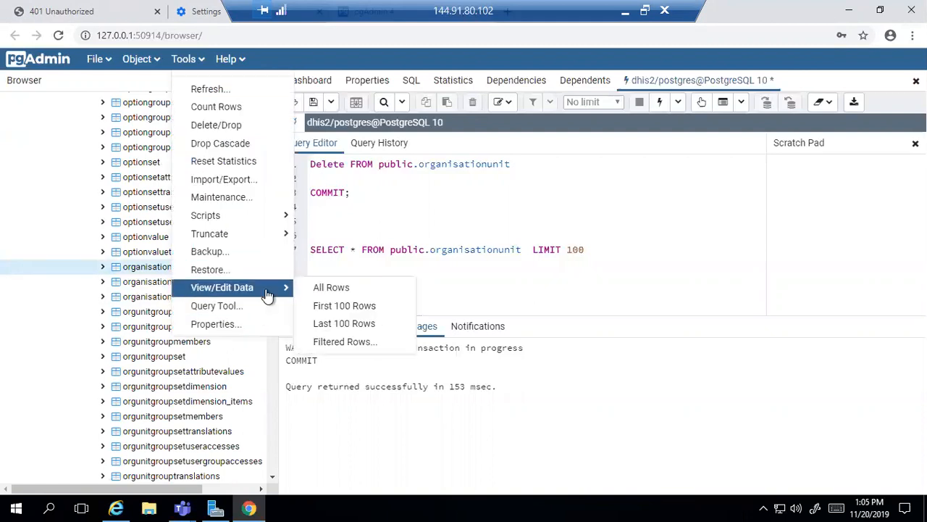
pyautogui.click(352, 307)
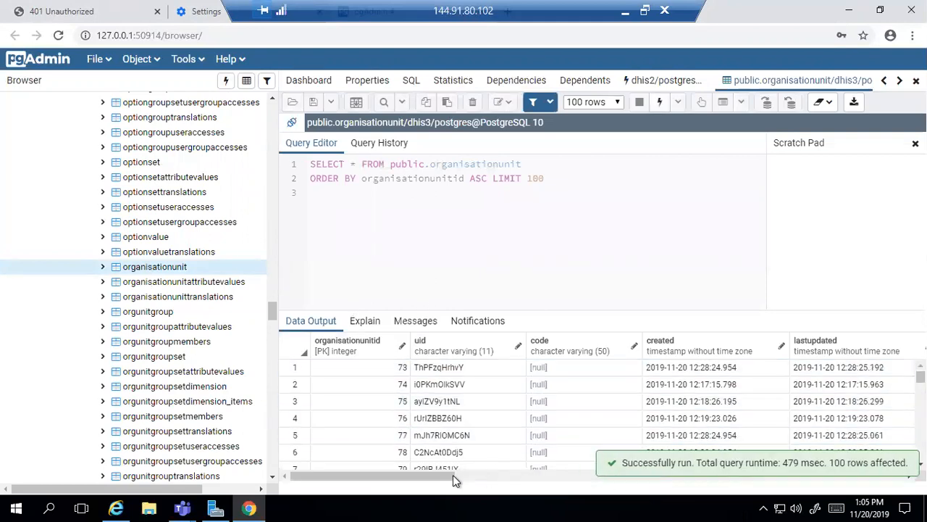
# - Examine the name, shortname, parentid, path and hierarchylevel columns across the organisationunit rows
pyautogui.moveTo(450, 476); pyautogui.dragTo(620, 479)
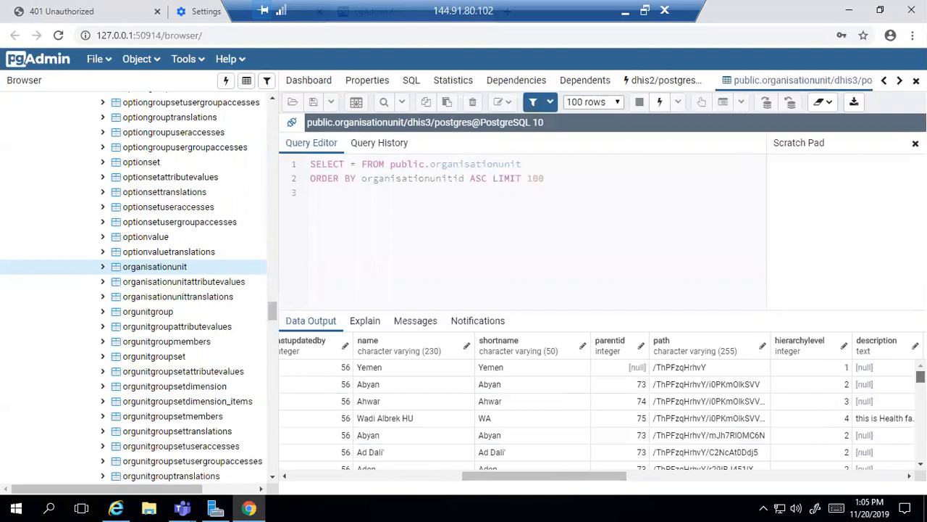
pyautogui.scroll(-5, 597, 414)
pyautogui.scroll(-5, 601, 413)
pyautogui.scroll(-5, 601, 413)
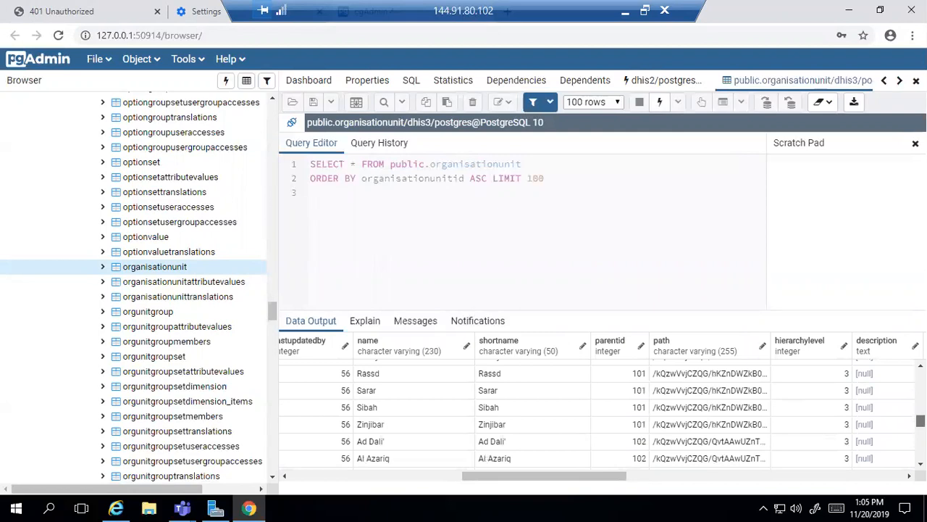
# - Review the organisationunit rows from the level 3 units back to the root record, including the hierarchylevel, description and openingdate columns
pyautogui.scroll(-2, 601, 413)
pyautogui.scroll(12, 601, 413)
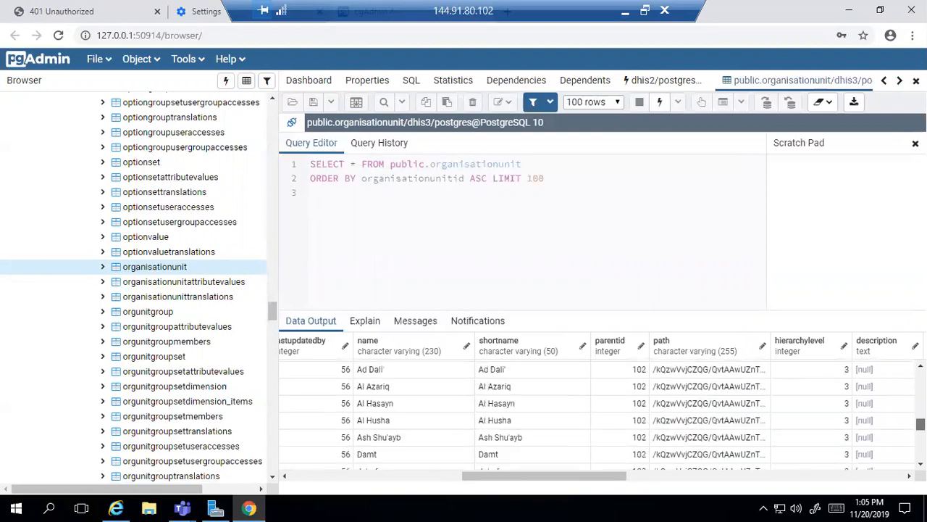
pyautogui.scroll(-2, 602, 413)
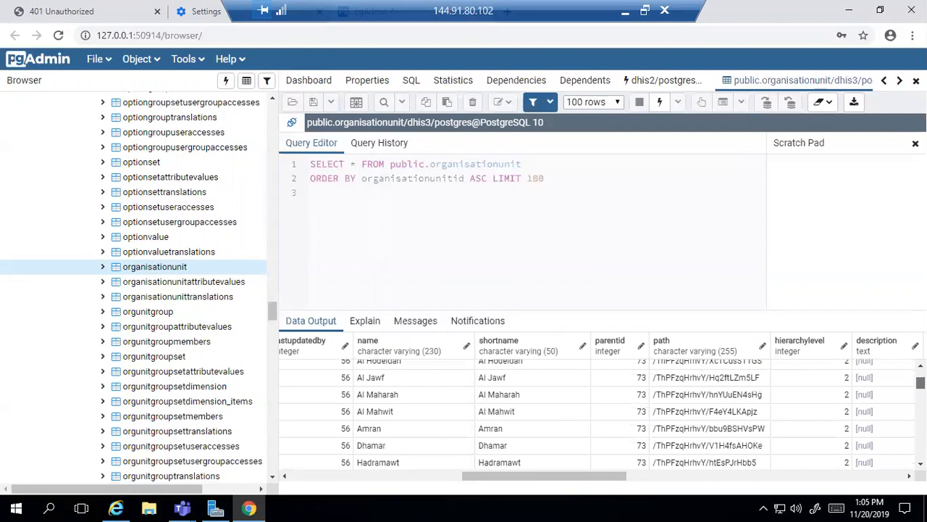
pyautogui.scroll(2, 601, 413)
pyautogui.click(646, 452)
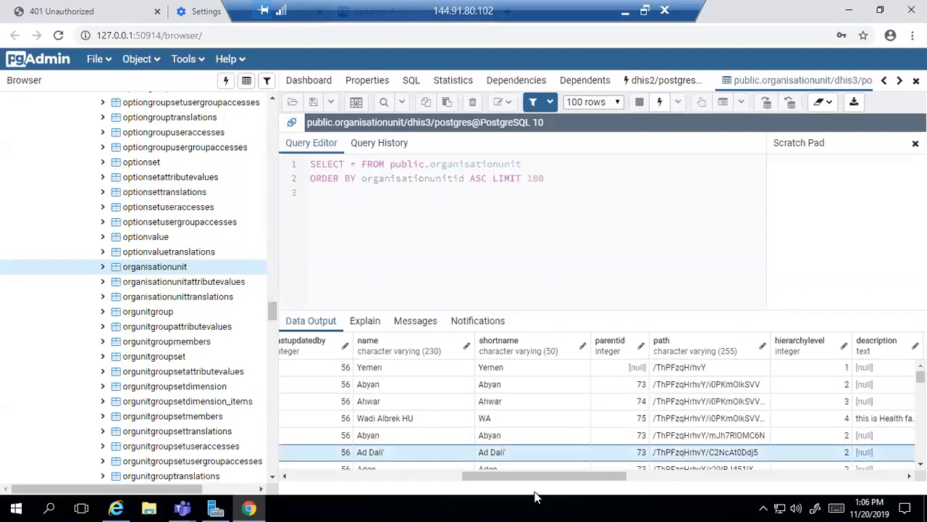
pyautogui.moveTo(560, 476); pyautogui.dragTo(660, 477)
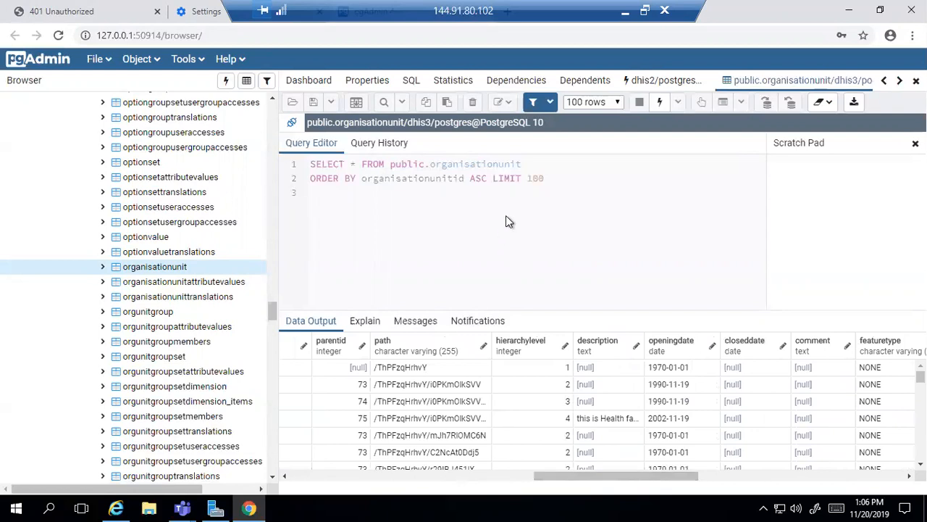
# - In the open dhis2 query, append a where keyword to the Delete statement on public.organisationunit
pyautogui.click(203, 62)
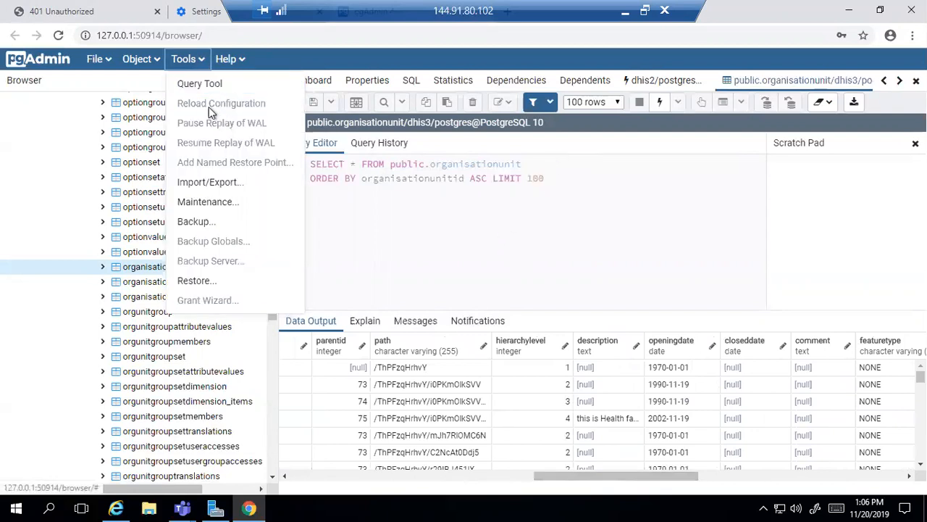
pyautogui.click(661, 80)
pyautogui.moveTo(515, 162); pyautogui.dragTo(314, 163)
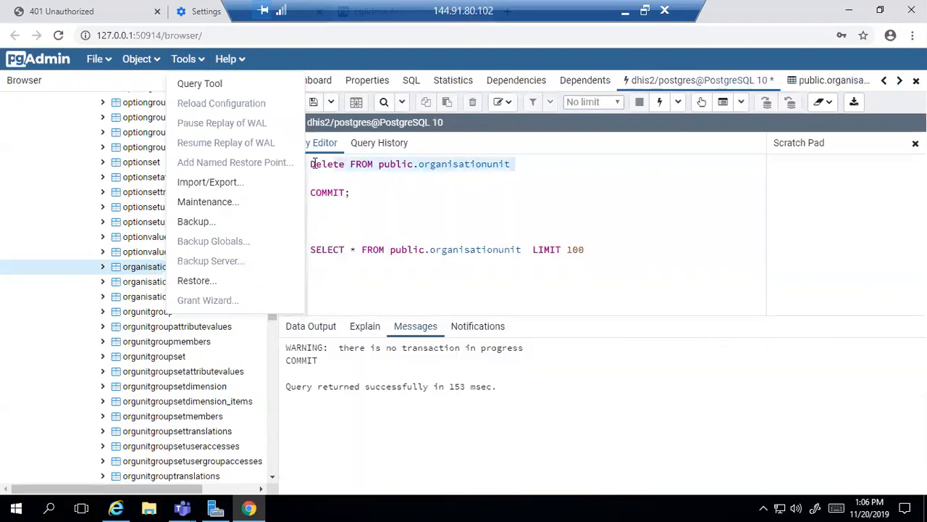
pyautogui.click(515, 165)
pyautogui.write('wher')
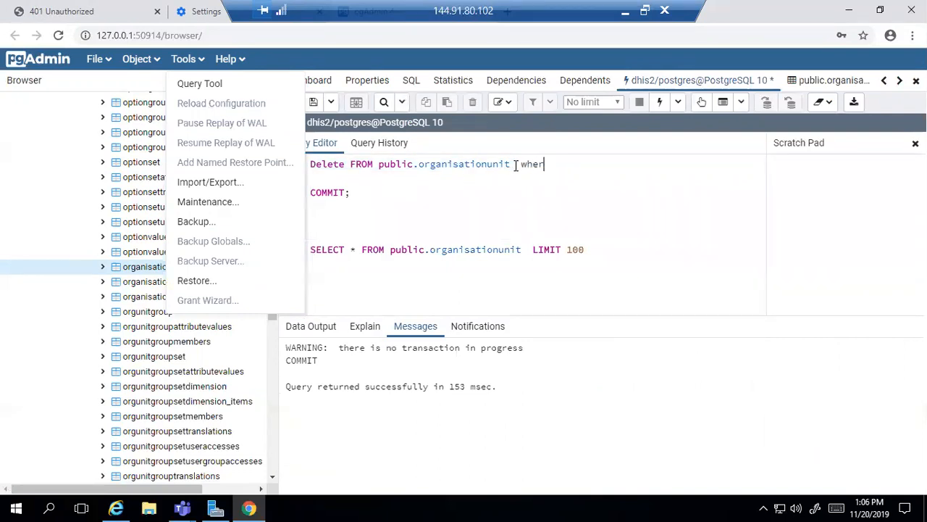
pyautogui.write('e')
pyautogui.click(205, 63)
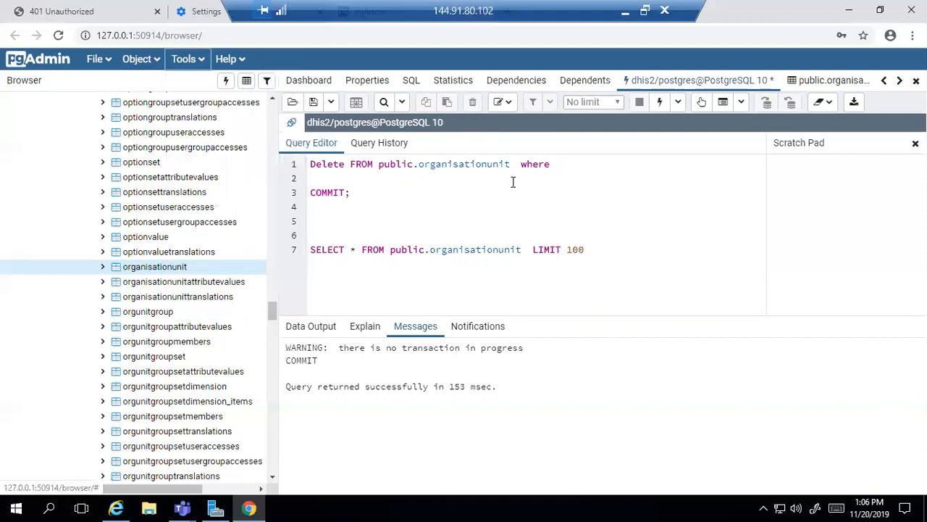
pyautogui.click(557, 167)
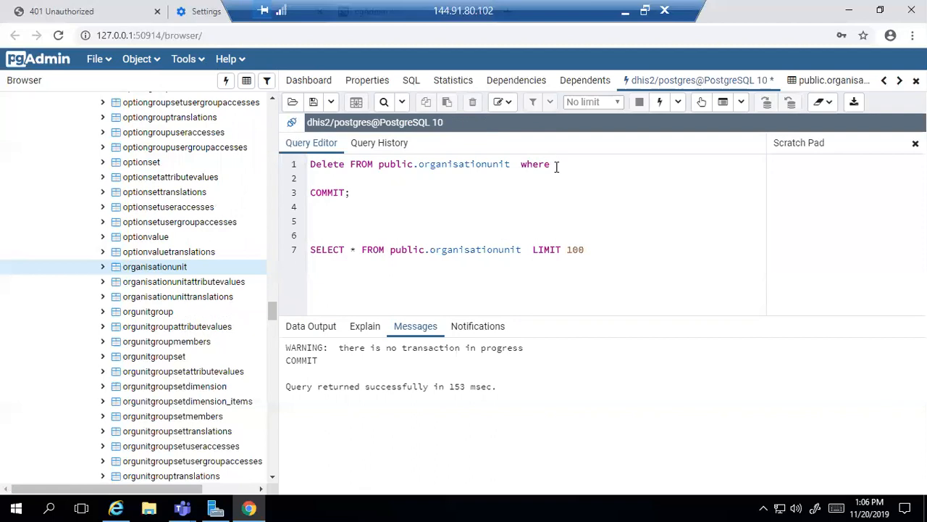
# - Switch to Skype and open the Nutrition online system task force group chat to read its unread message
pyautogui.click(498, 247)
pyautogui.doubleClick(498, 246)
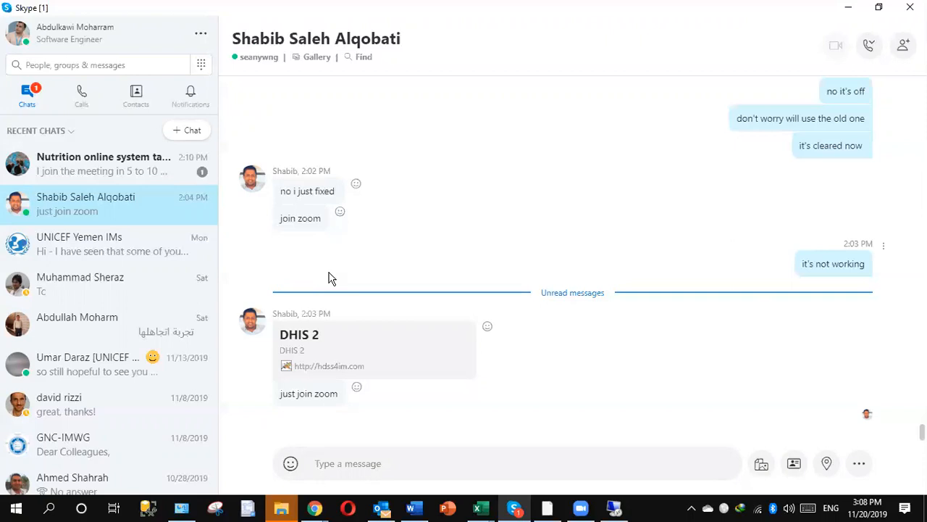
pyautogui.click(123, 176)
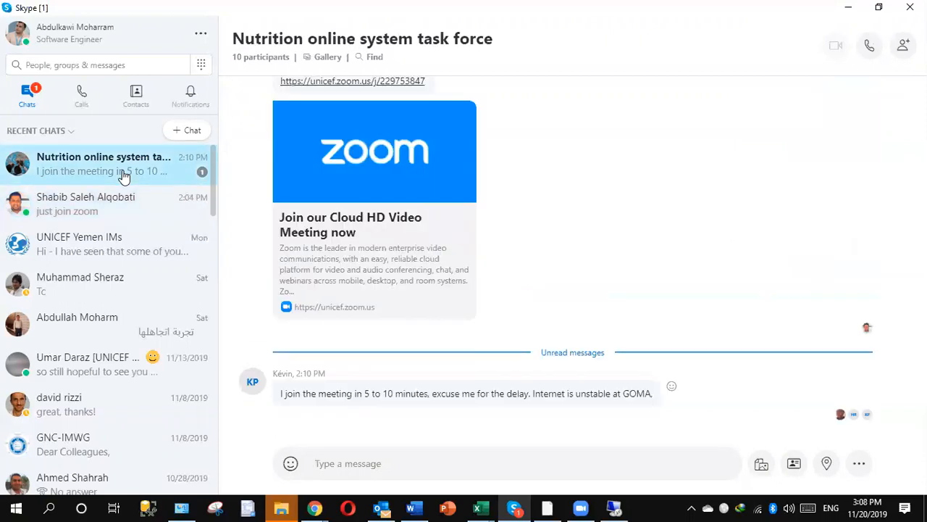